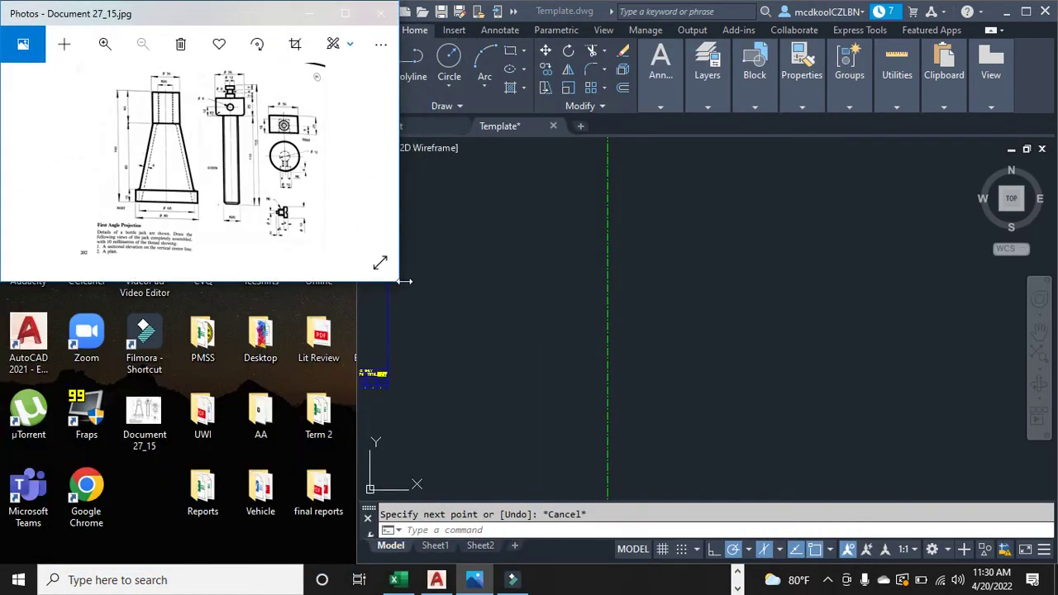
Step: Stretch the Photos window taller and zoom the bottle jack reference image to 15%
drag(396, 281, 245, 562)
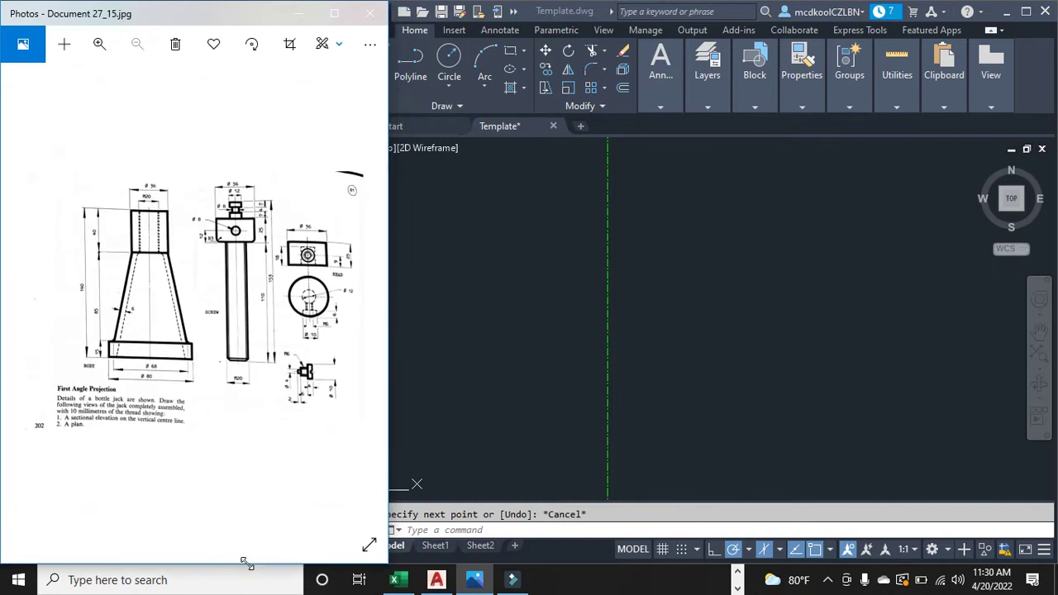
click(98, 46)
click(97, 46)
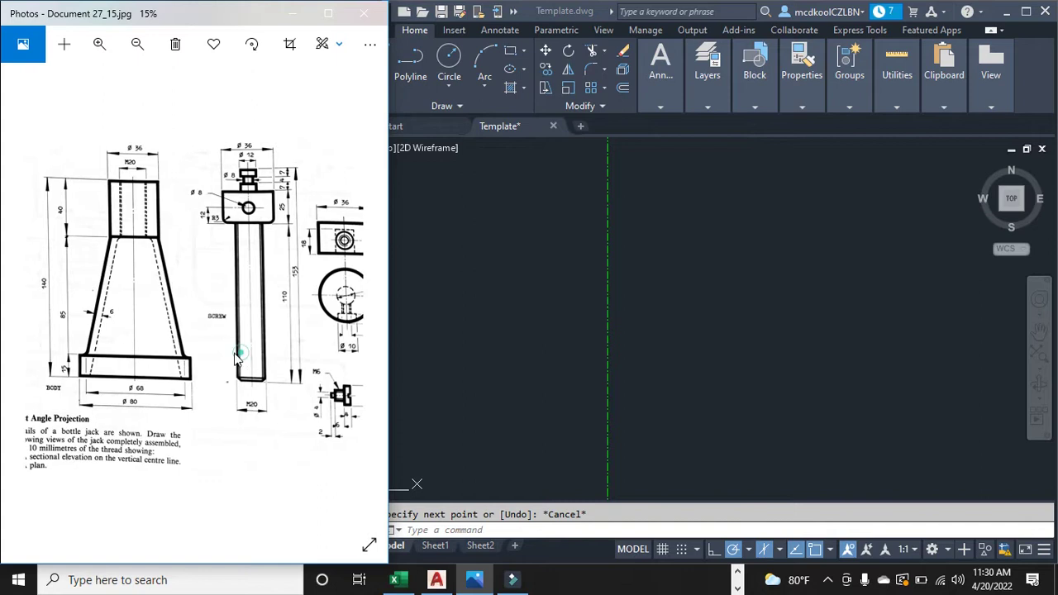
scroll(244, 362, right, 2)
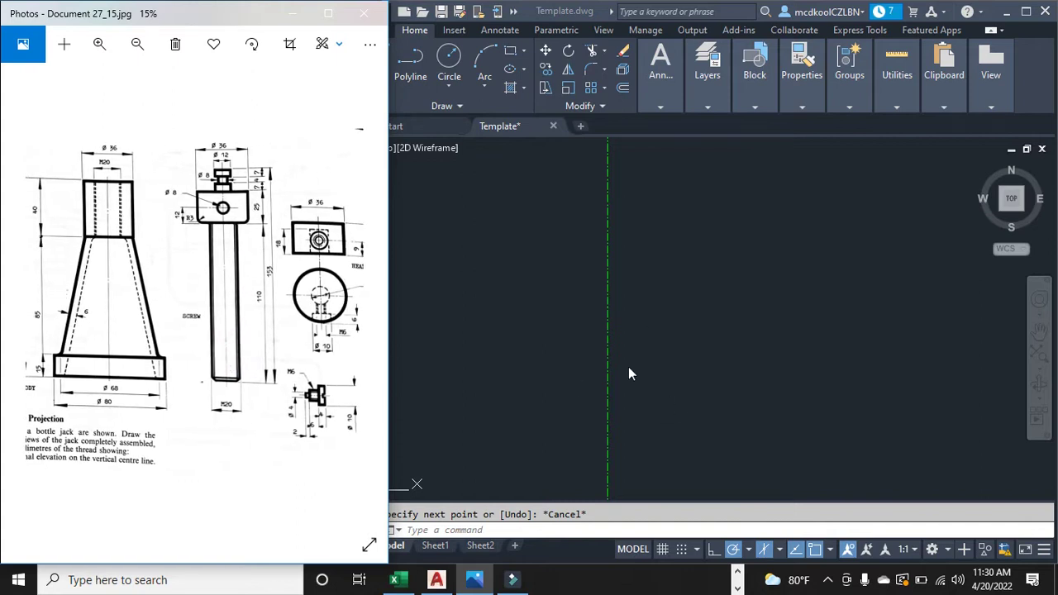
Step: Draw a horizontal line crossing the vertical centre line to set the plan view axes
click(599, 357)
scroll(600, 357, down, 4)
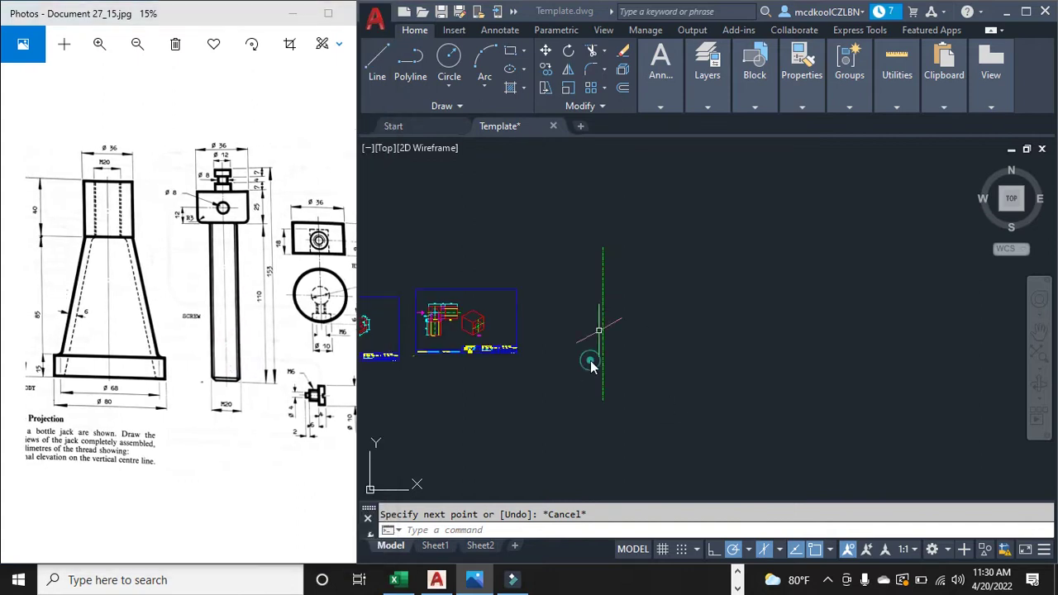
scroll(587, 347, up, 2)
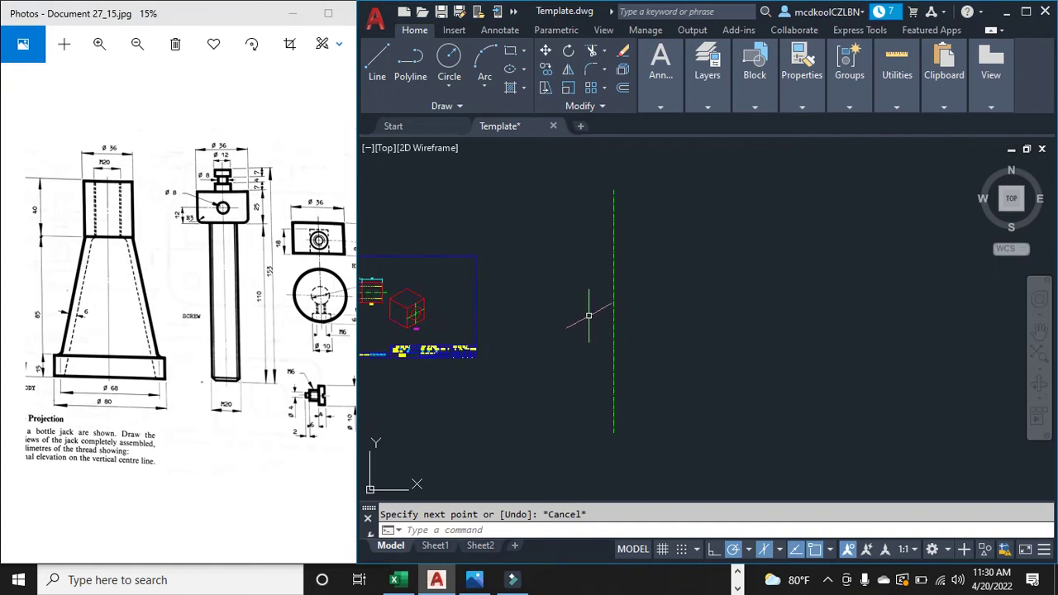
click(377, 62)
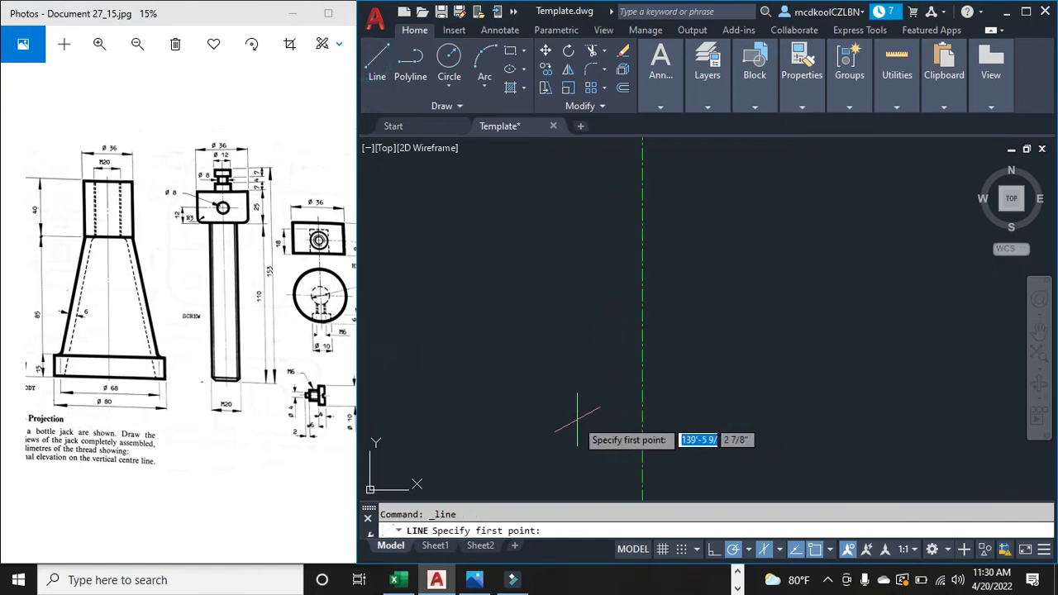
click(553, 403)
click(759, 403)
scroll(595, 403, up, 3)
key(Escape)
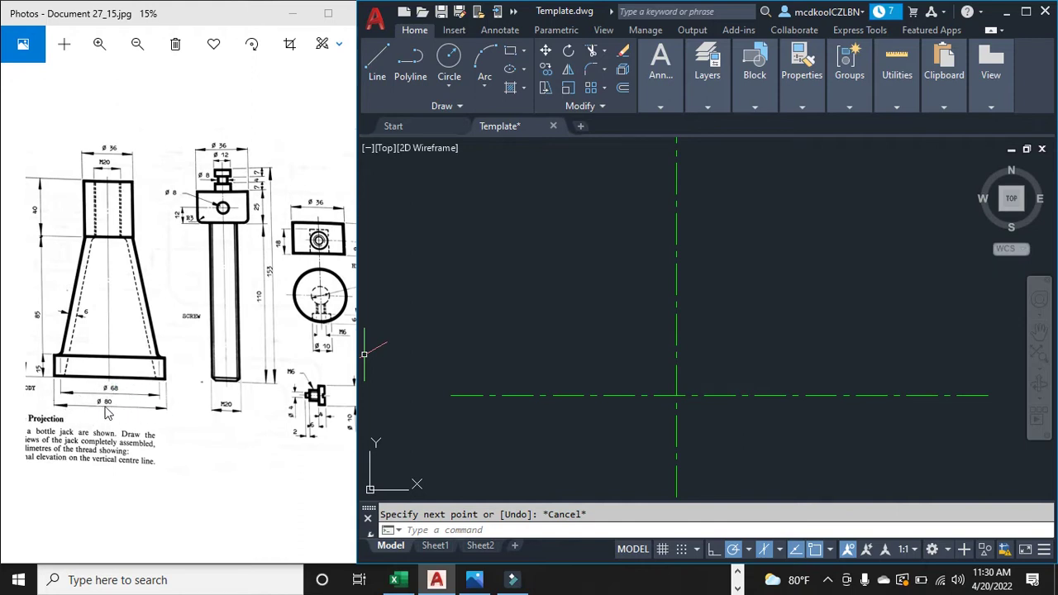
Step: Draw an Ø80 circle centred on the centre-line intersection
click(449, 86)
click(488, 114)
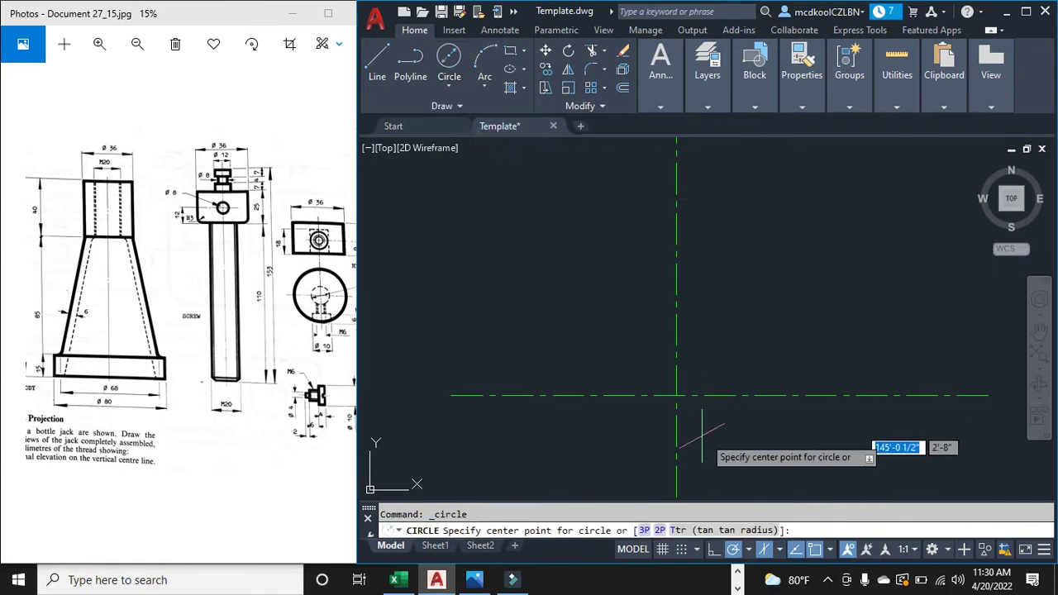
click(622, 286)
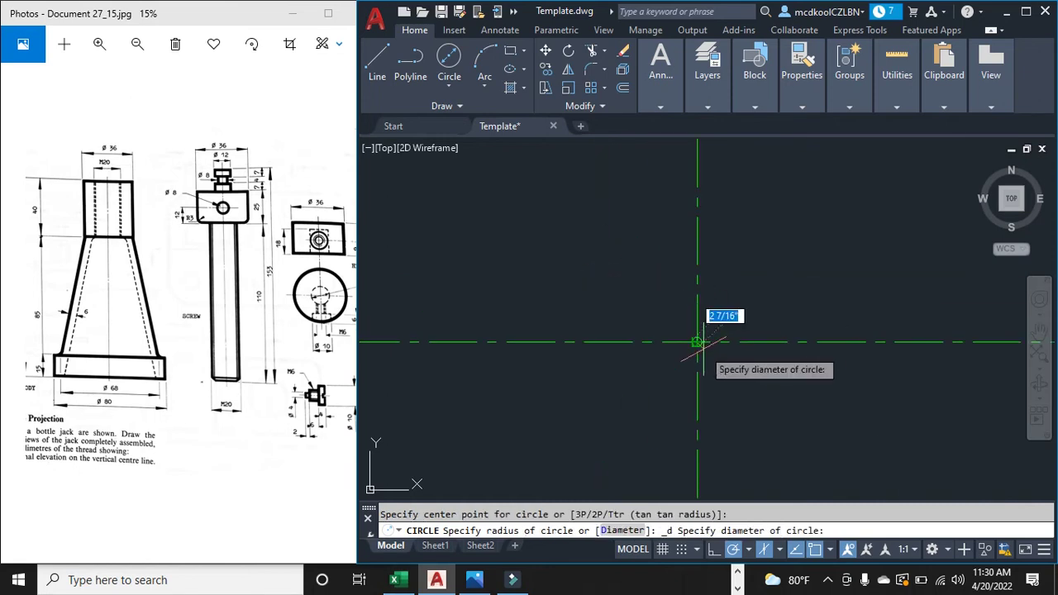
text(80)
key(Return)
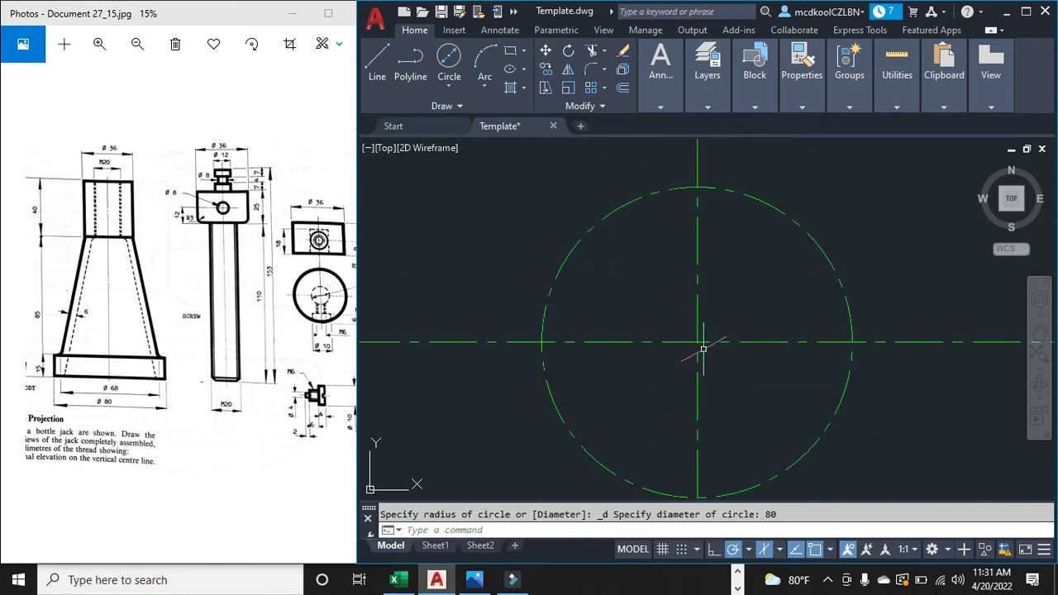
Step: Move the Ø80 circle onto the red Outlines layer
right_click(701, 345)
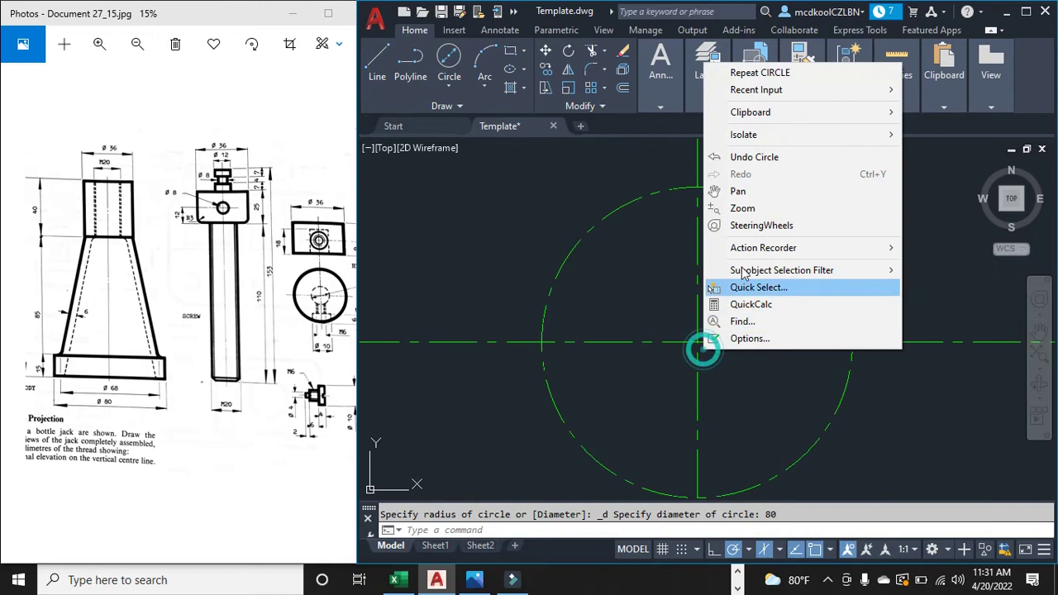
click(651, 200)
click(661, 188)
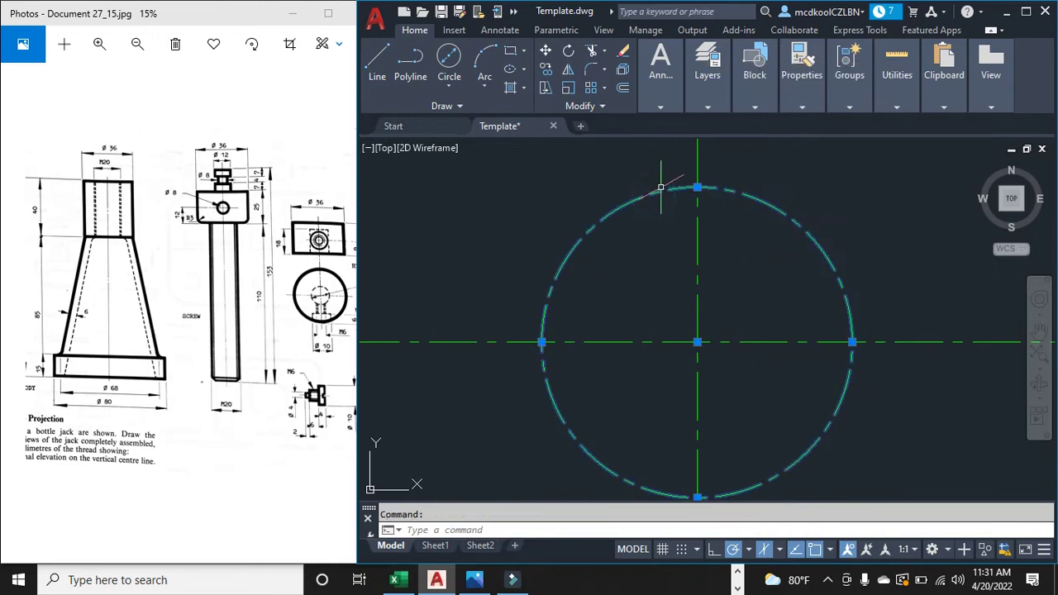
click(703, 88)
click(845, 125)
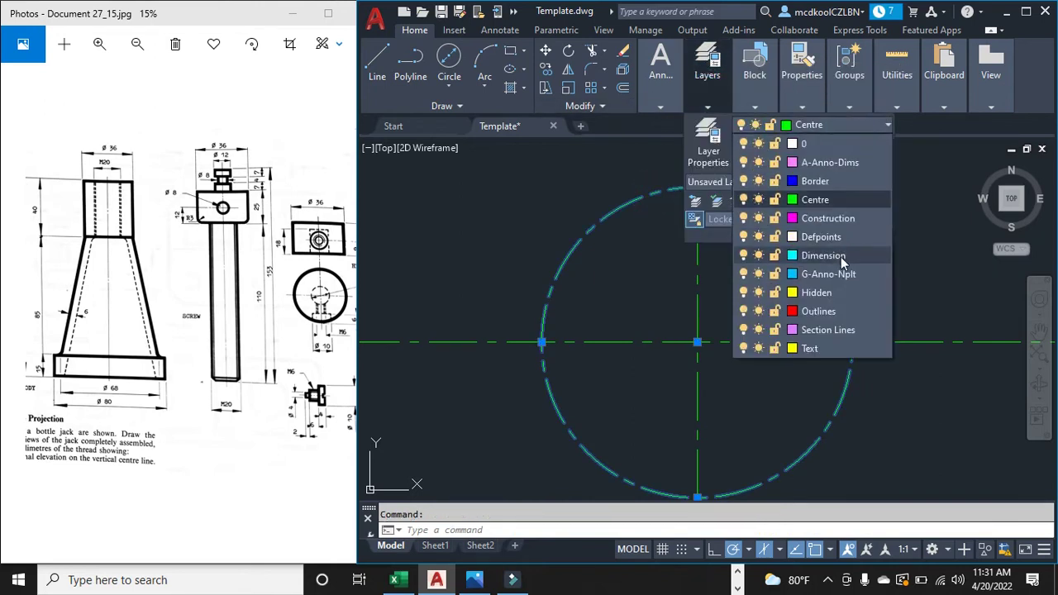
click(818, 311)
key(Escape)
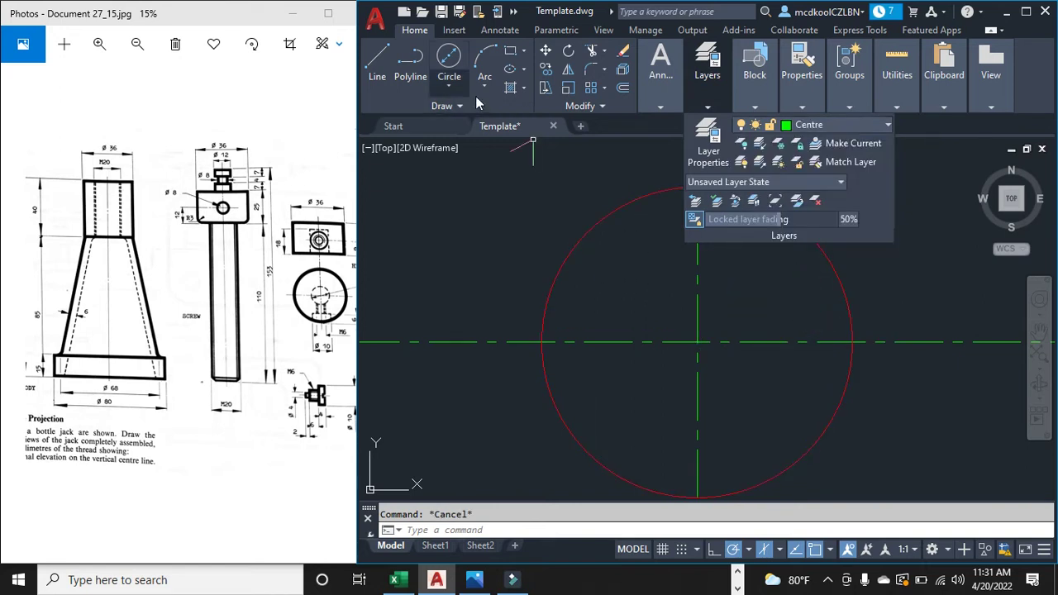
Step: Add a concentric Ø68 circle at the centre-line intersection
click(449, 87)
click(491, 145)
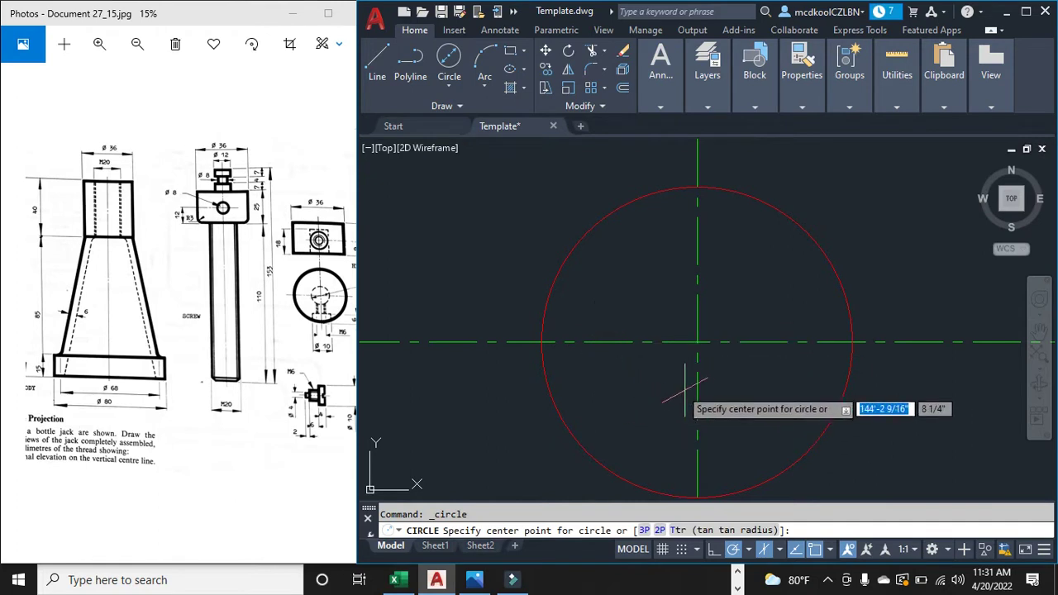
scroll(664, 368, up, 2)
scroll(742, 325, up, 3)
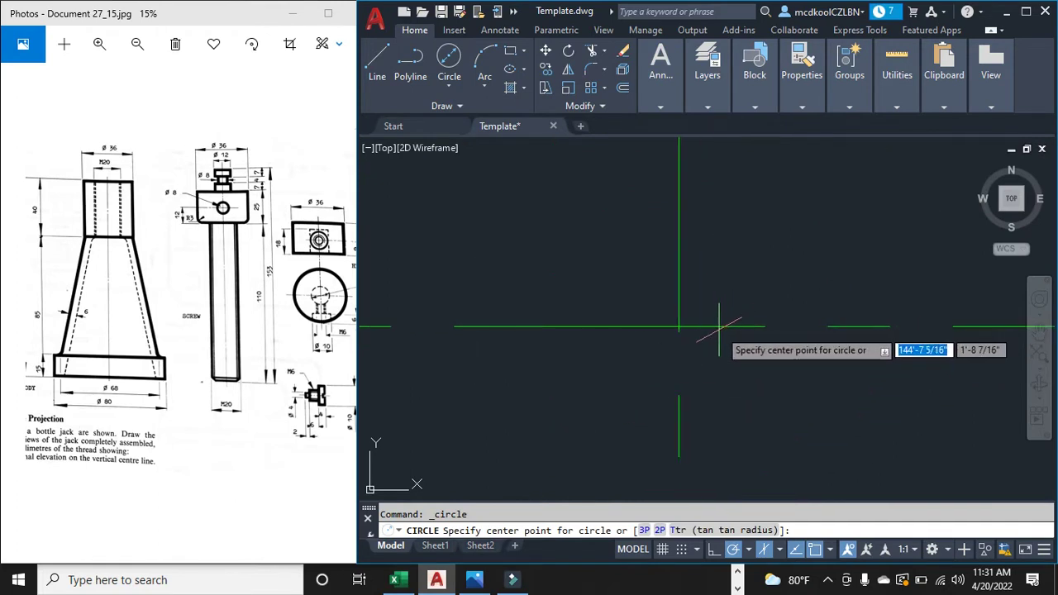
click(678, 335)
scroll(694, 299, down, 3)
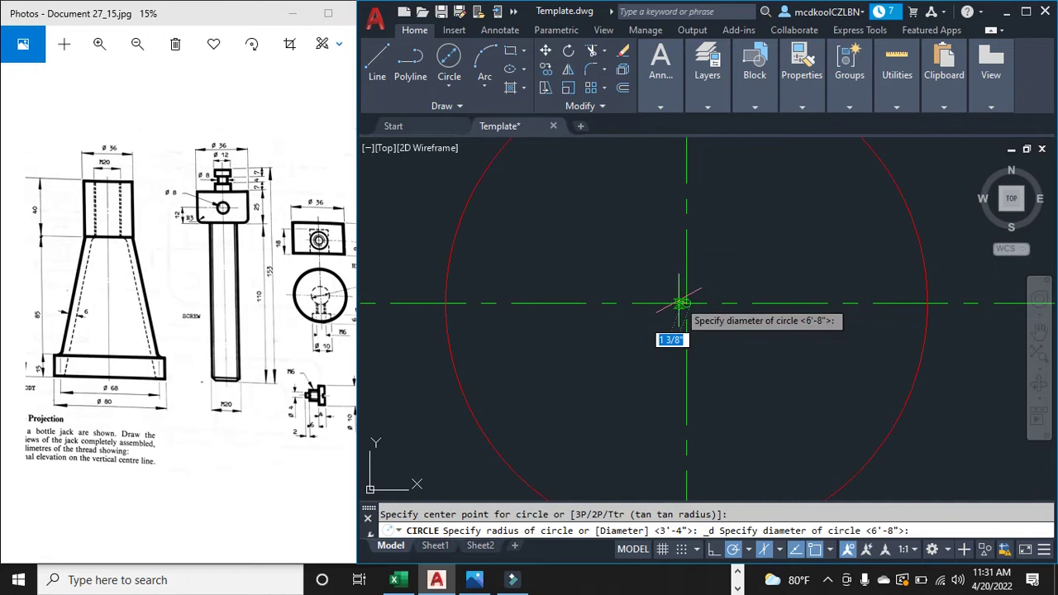
text(68)
key(Return)
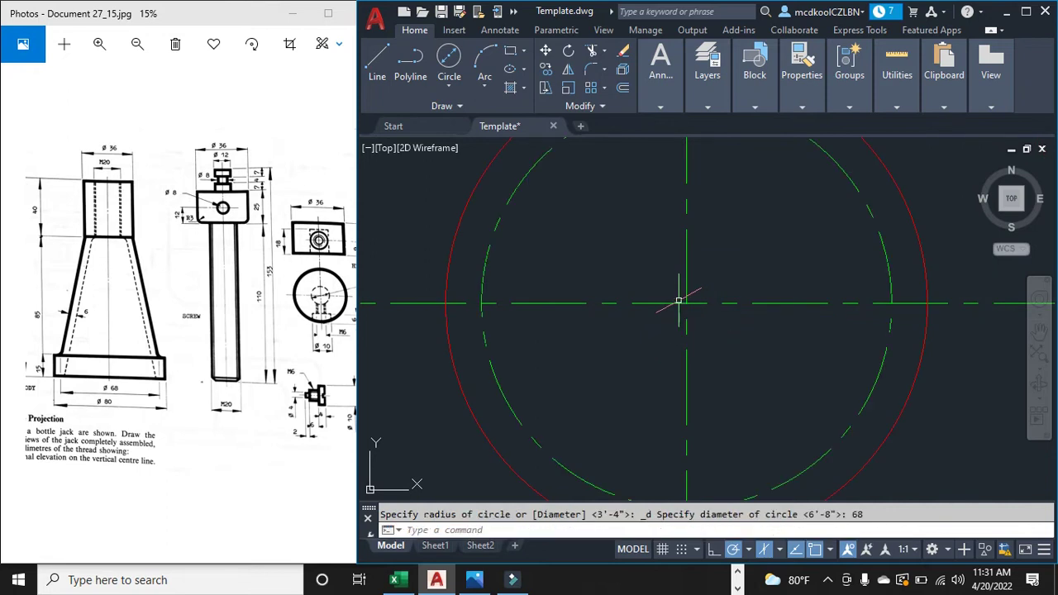
scroll(677, 301, down, 2)
Step: Add a concentric Ø36 circle at the same centre
click(451, 85)
click(481, 120)
scroll(680, 265, up, 5)
scroll(669, 401, up, 3)
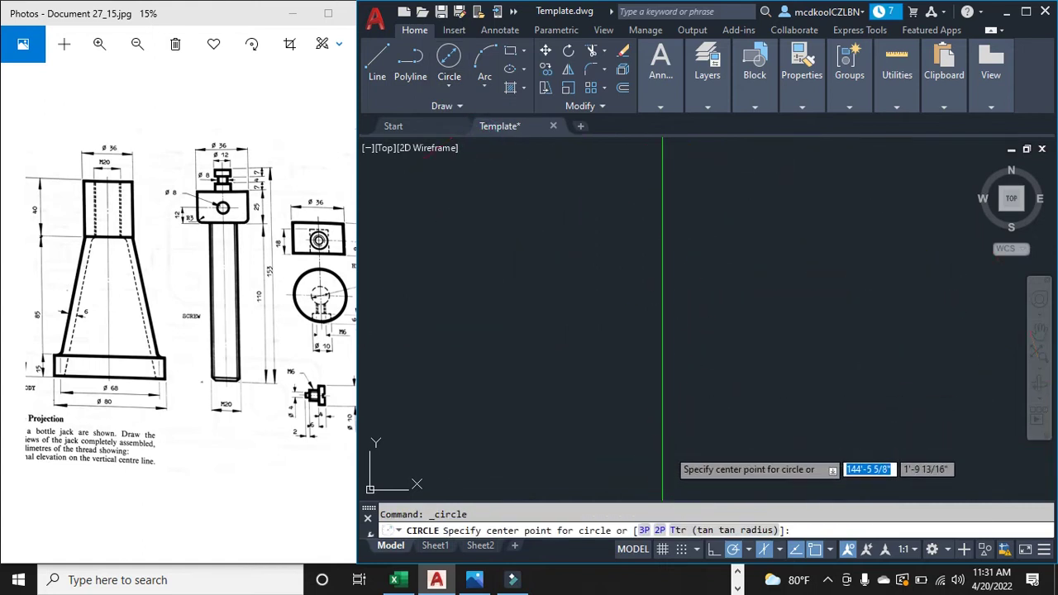
click(652, 441)
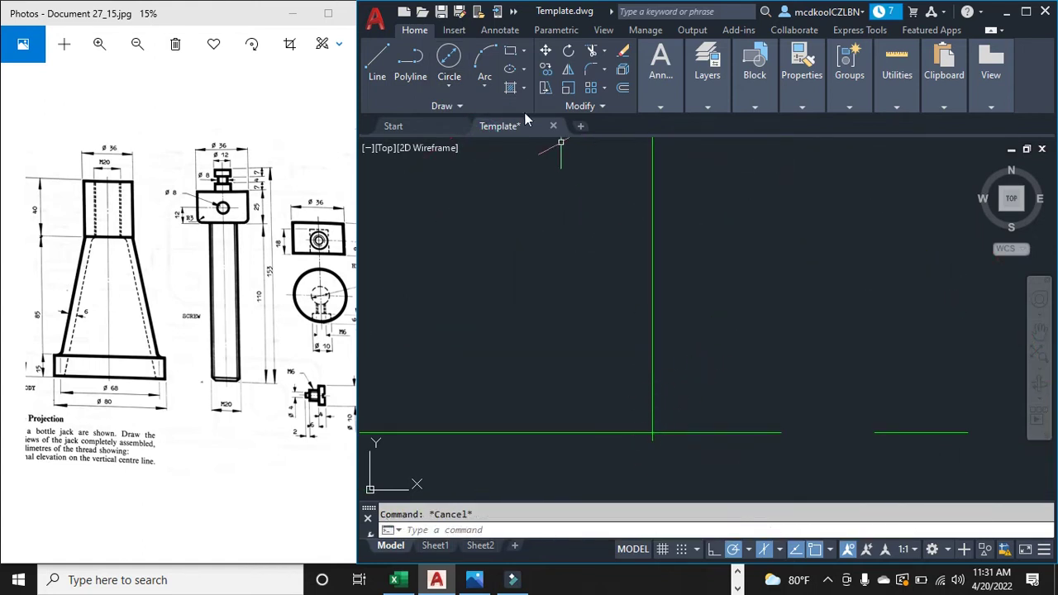
click(459, 86)
click(509, 156)
scroll(619, 345, up, 2)
click(578, 317)
scroll(580, 405, up, 4)
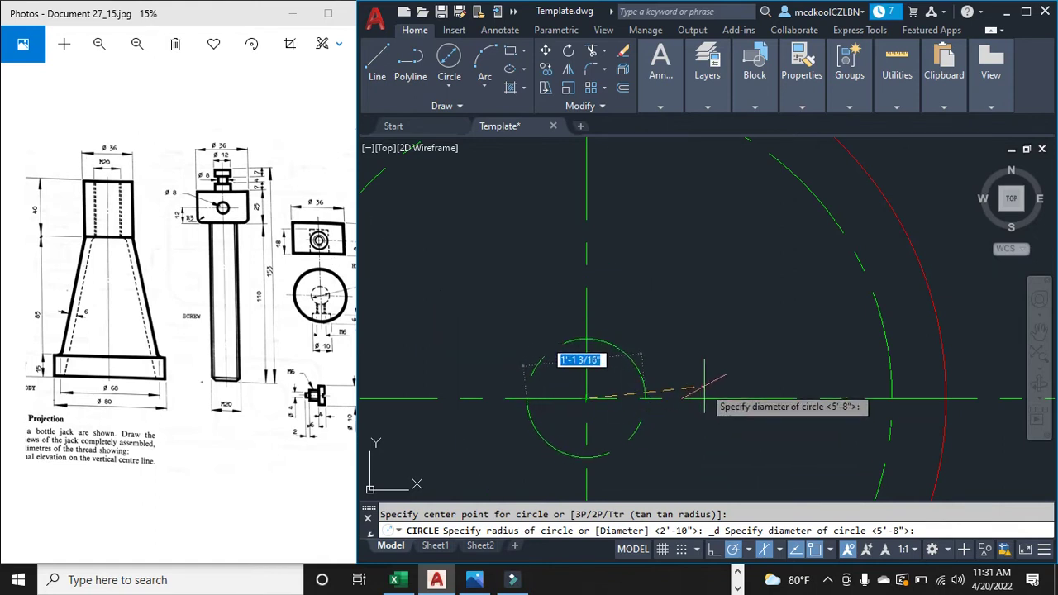
key(Return)
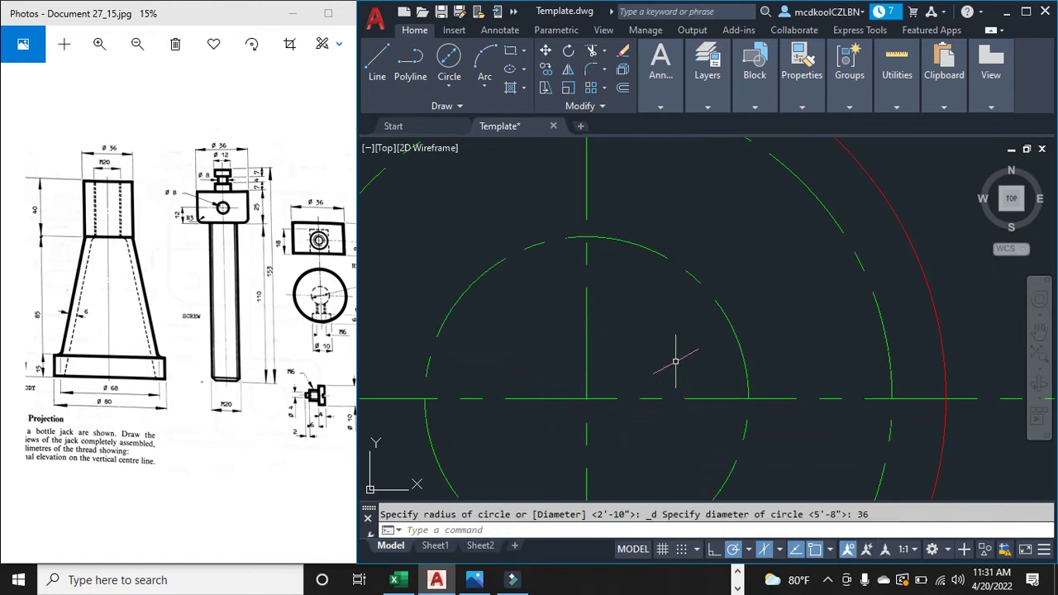
Step: Draw a concentric Ø20 circle at the centre-line intersection
click(451, 88)
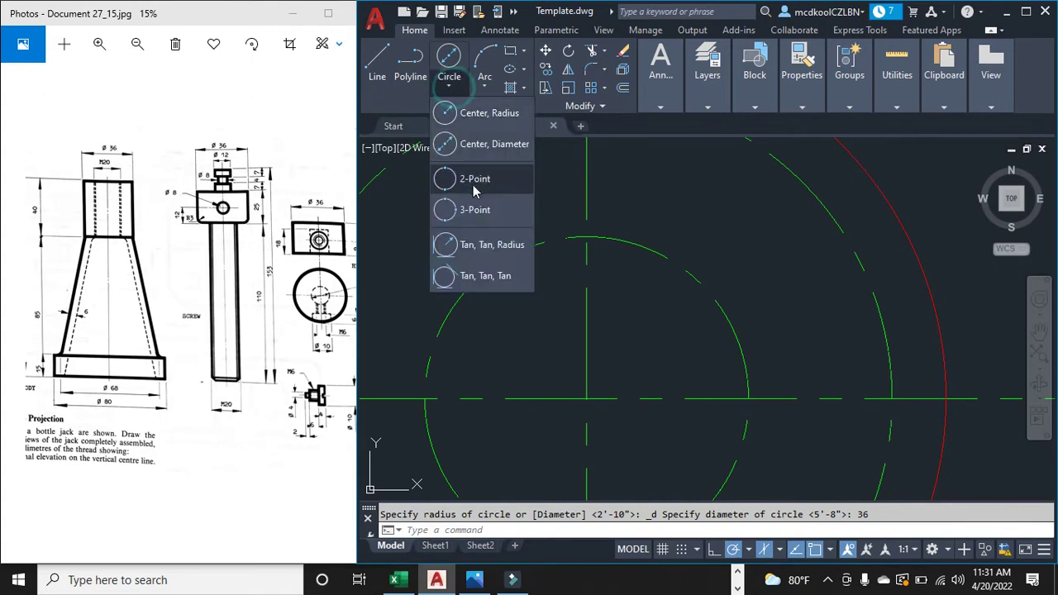
click(475, 169)
scroll(557, 361, down, 5)
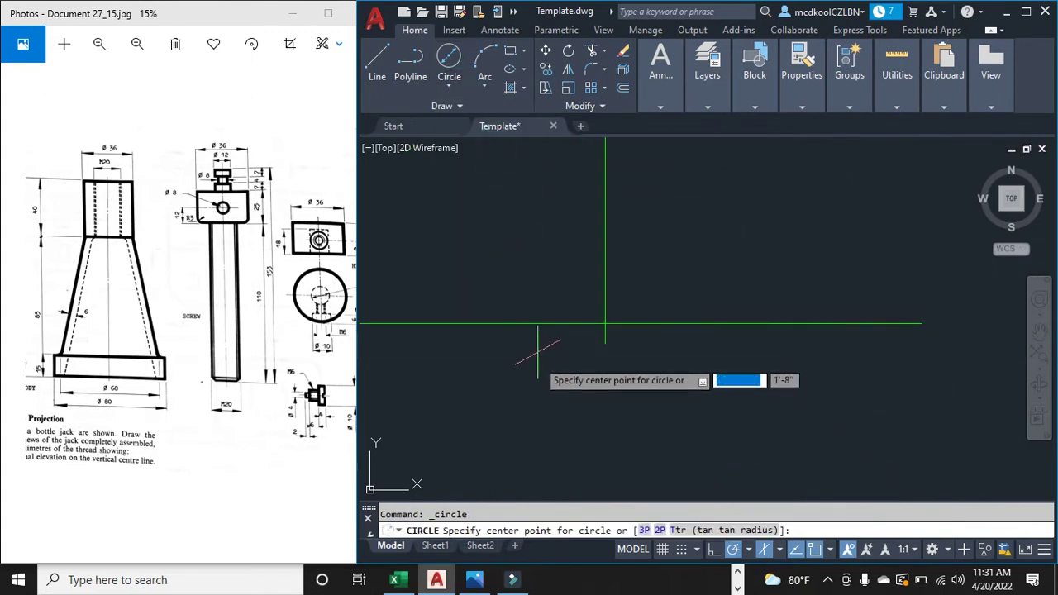
click(604, 324)
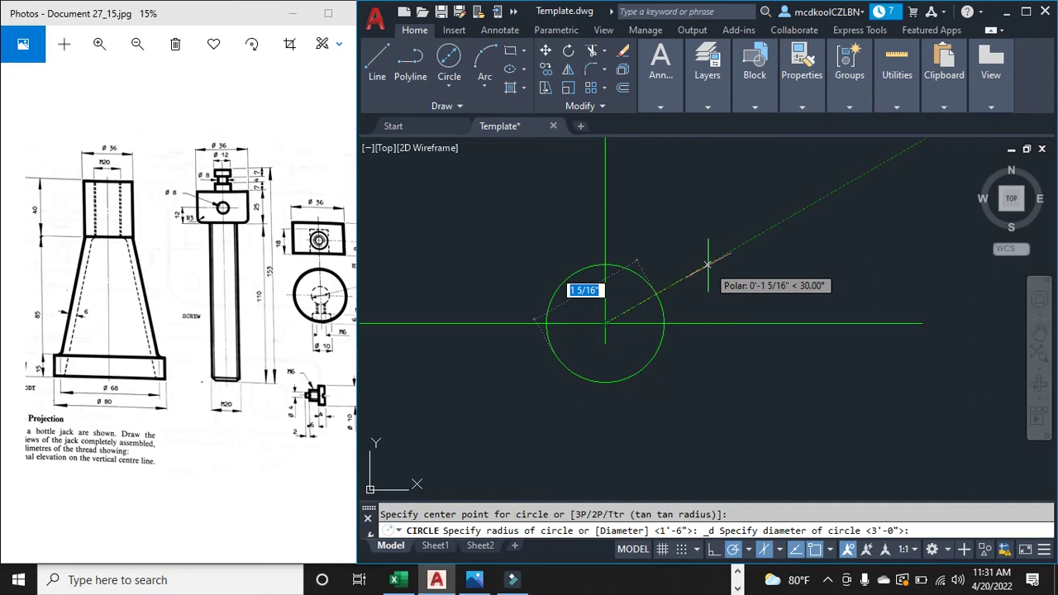
key(Return)
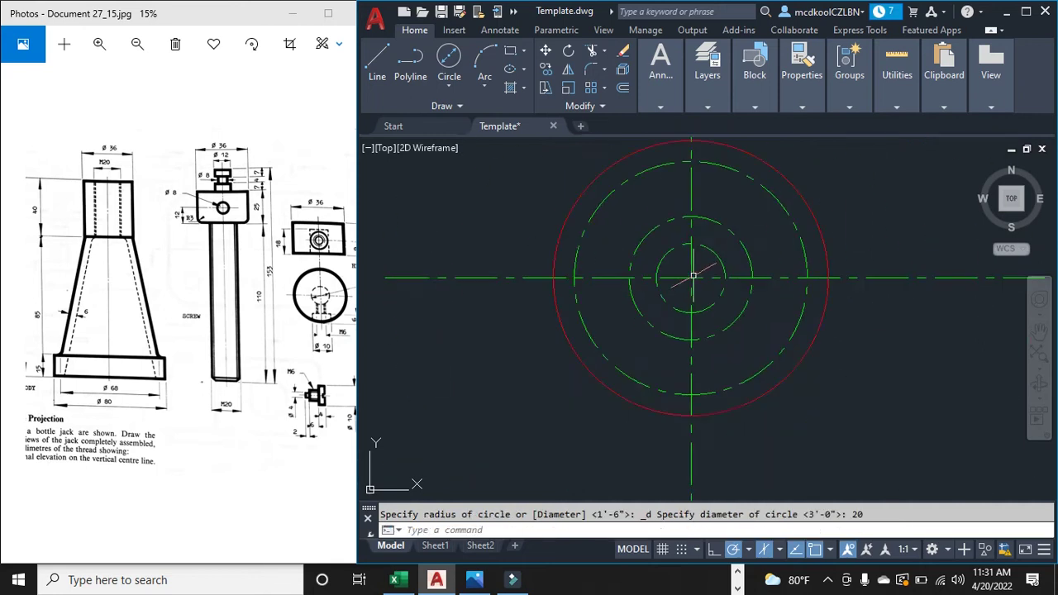
scroll(750, 179, up, 2)
Step: Put the inner dashed circles on the Outlines layer so they show red
click(761, 180)
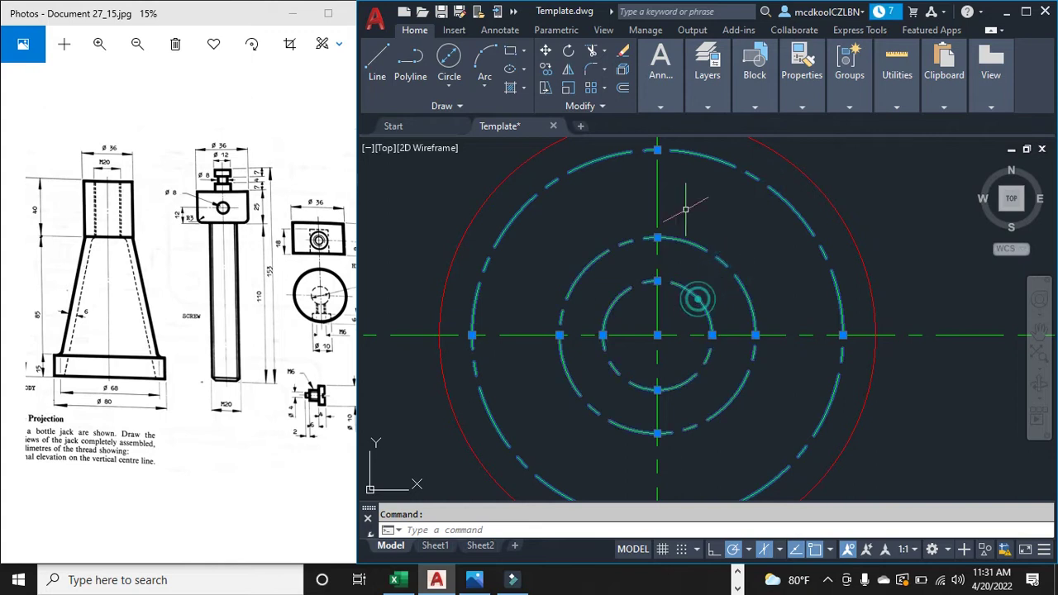
click(706, 78)
click(826, 130)
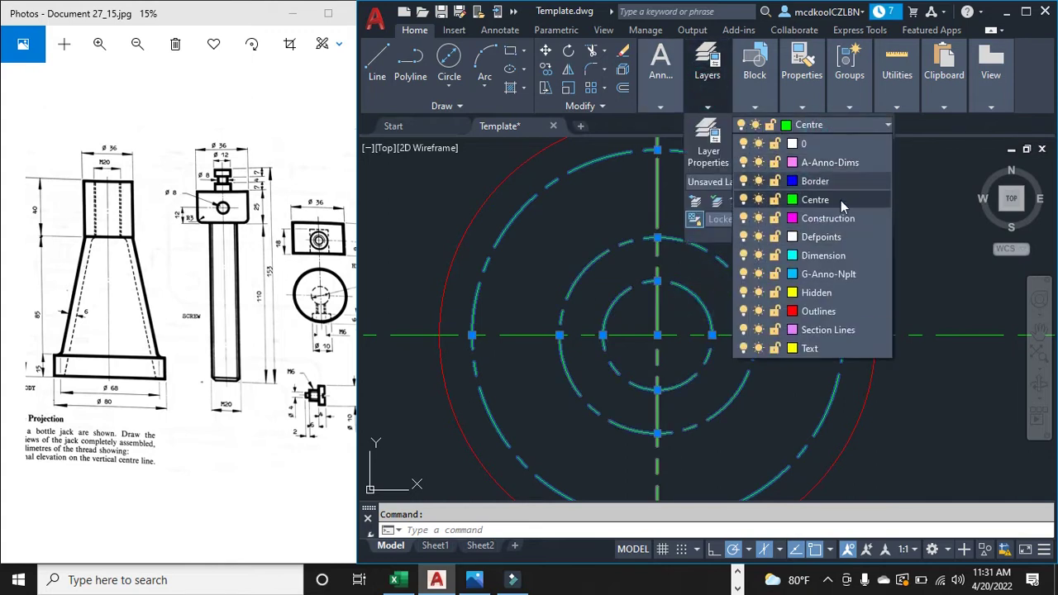
click(752, 311)
key(Escape)
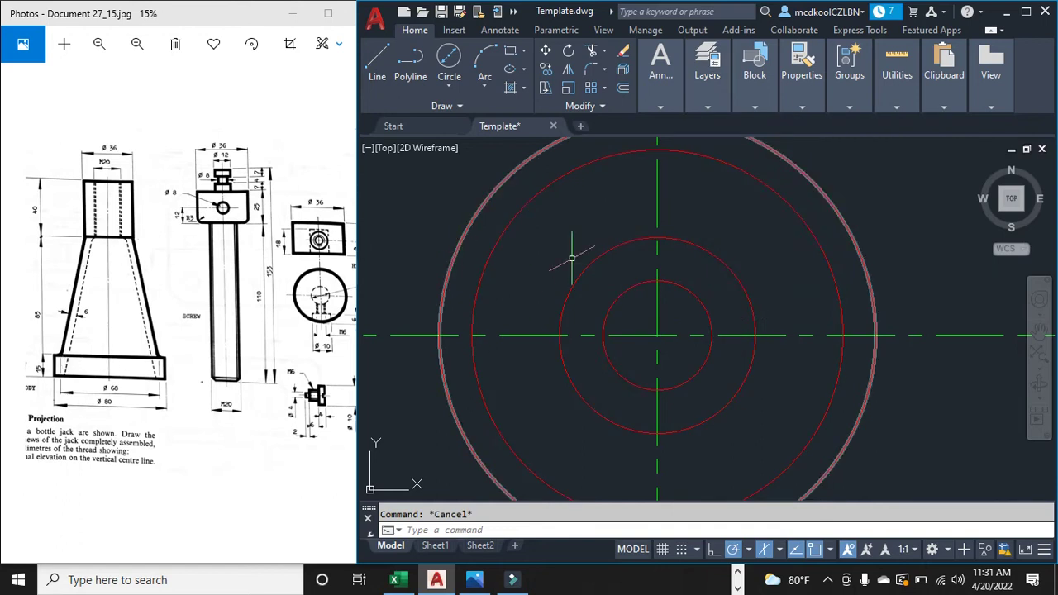
Step: Draw a Ø19 circle centred on the centre-line intersection
scroll(111, 239, up, 5)
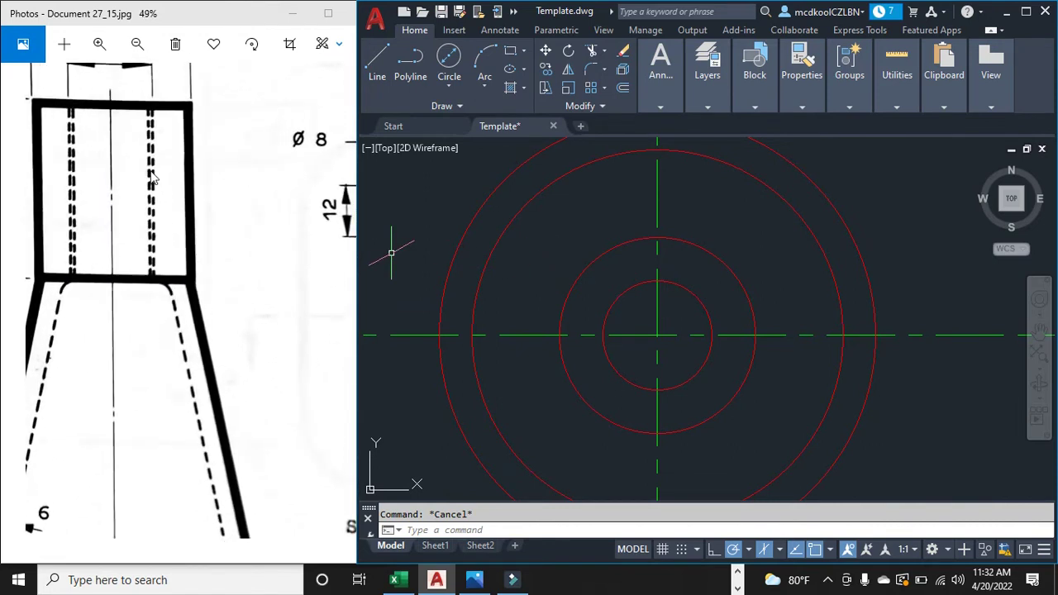
scroll(152, 178, down, 3)
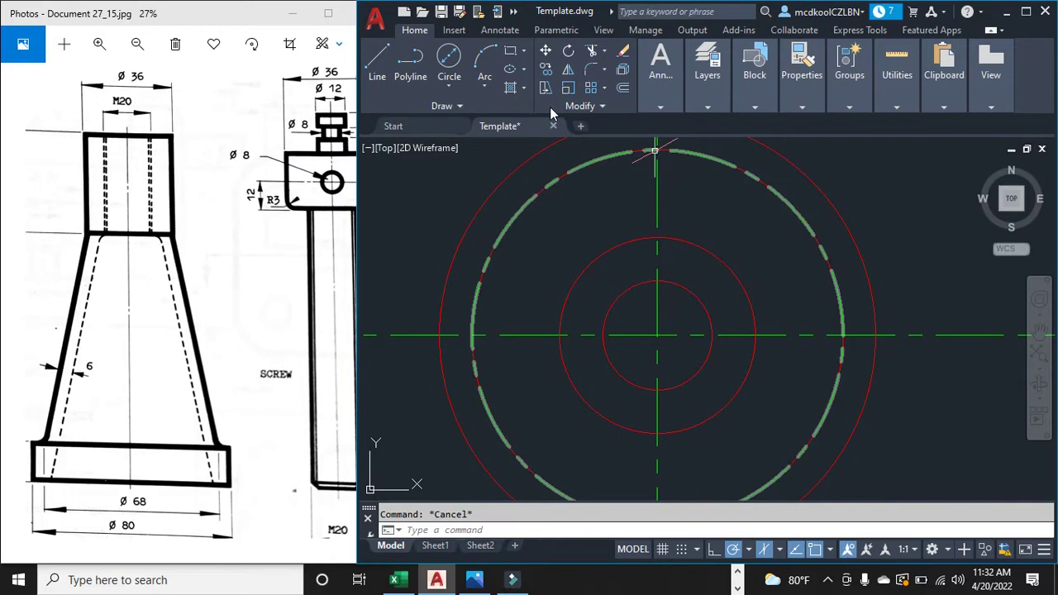
click(447, 87)
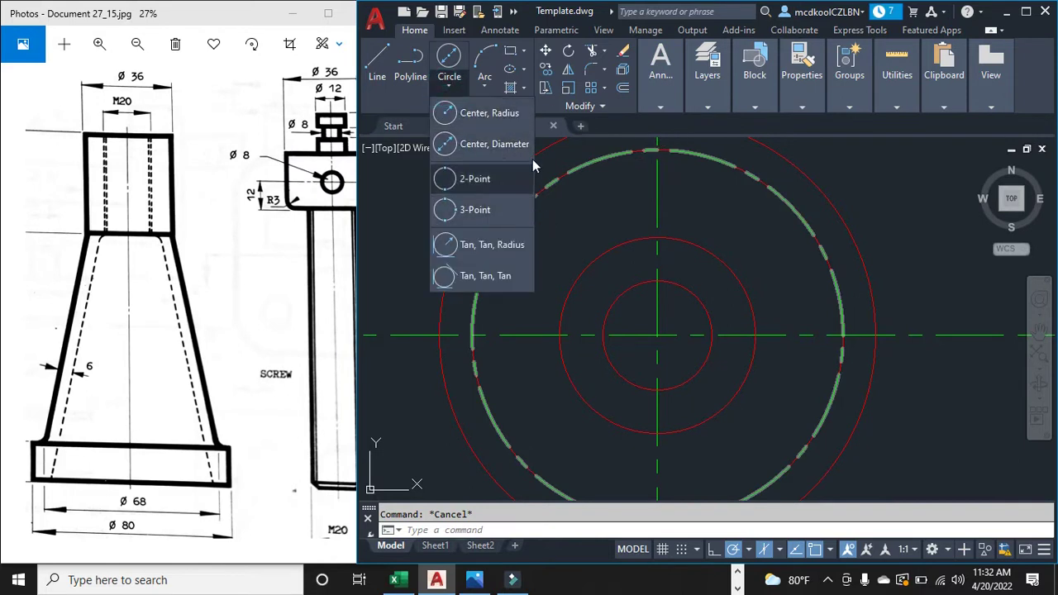
click(494, 144)
scroll(661, 330, up, 5)
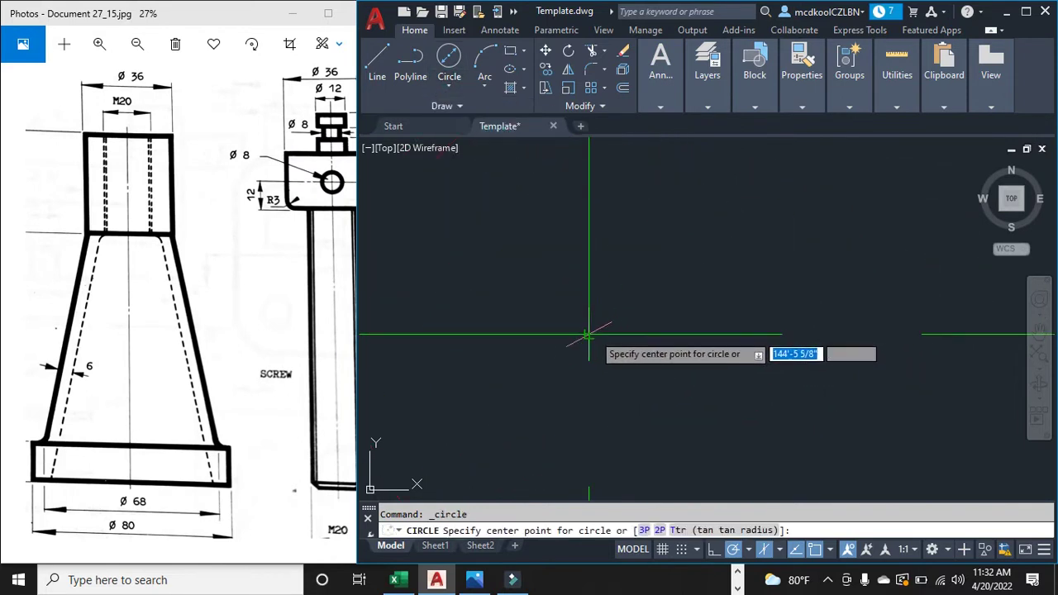
click(588, 335)
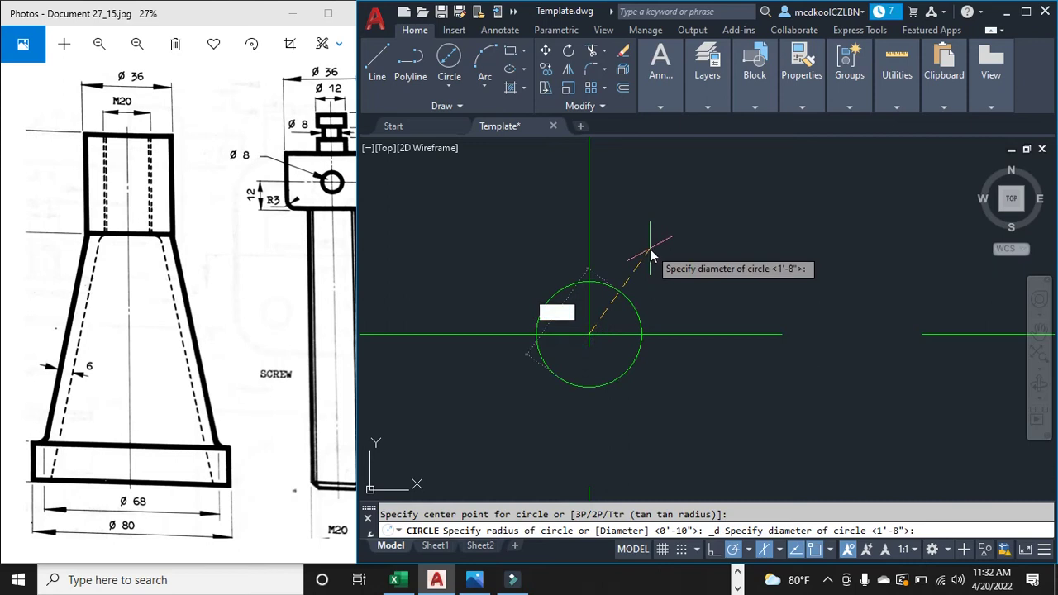
text(19)
key(Return)
scroll(650, 248, down, 3)
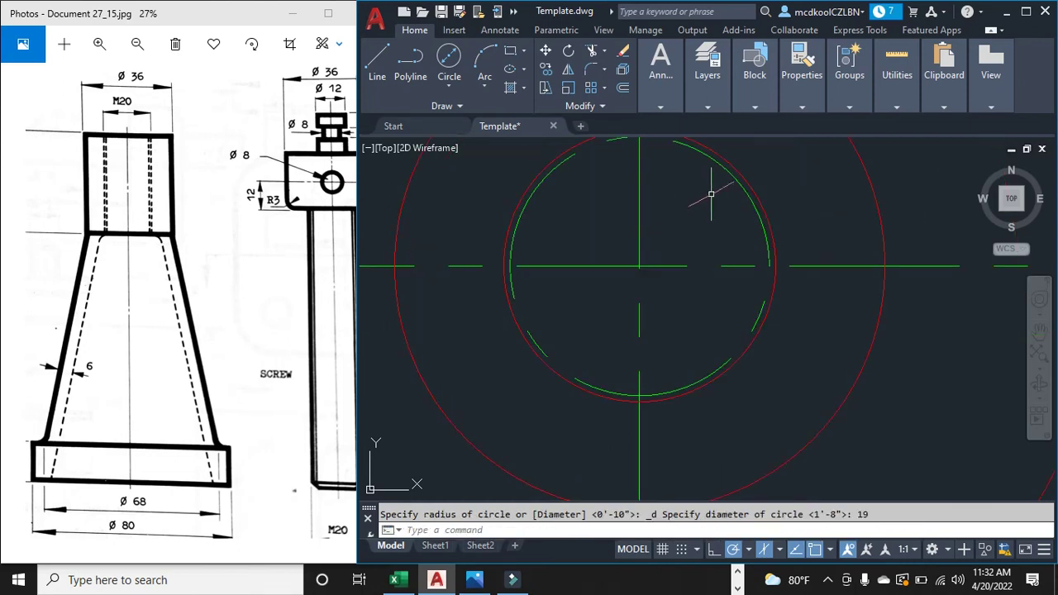
Step: Move the Ø19 circle onto the Outlines layer
click(762, 216)
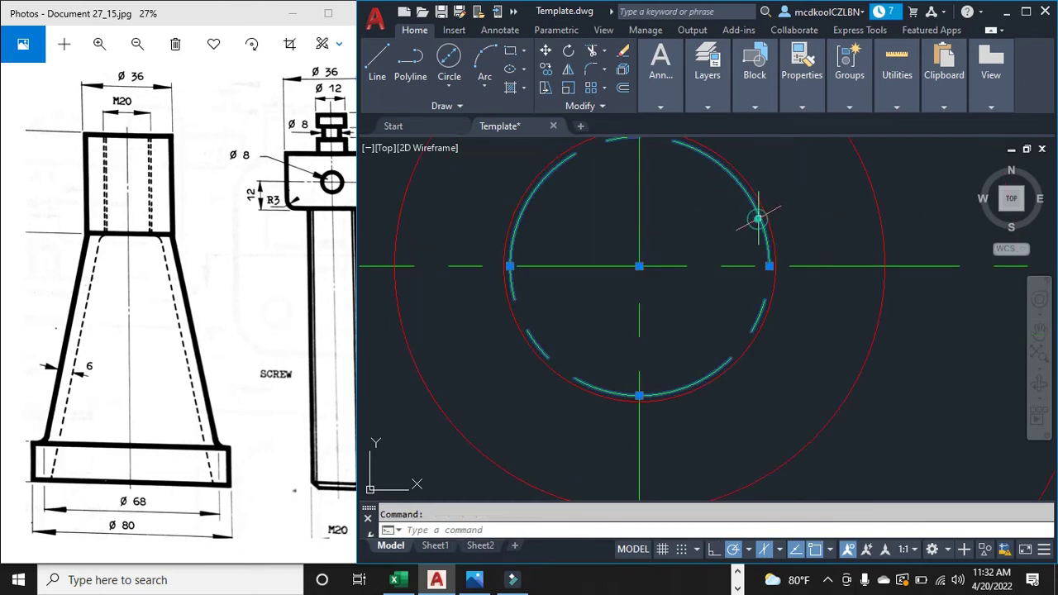
click(707, 103)
click(827, 124)
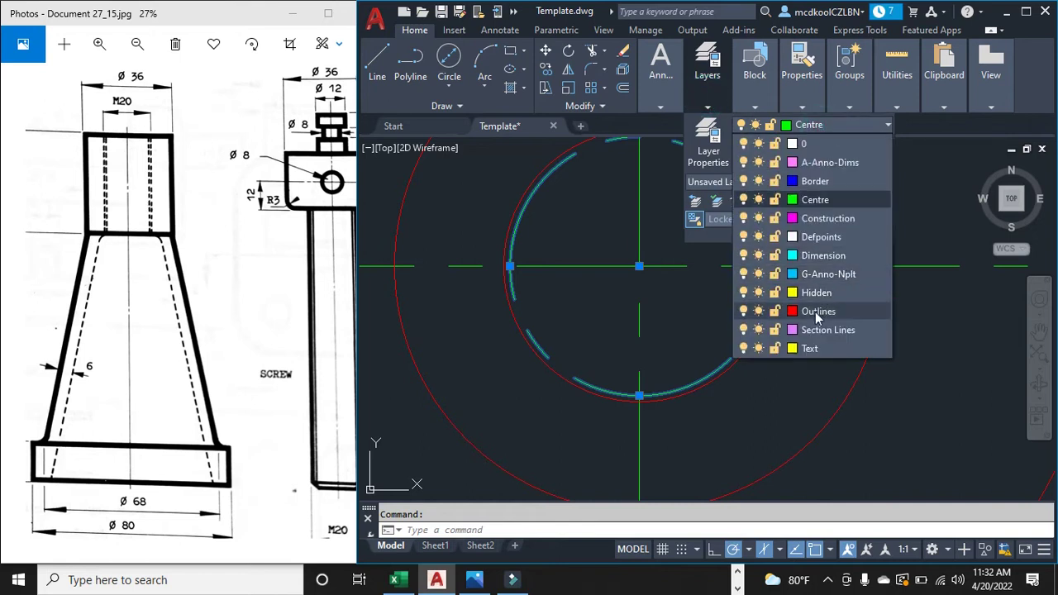
click(818, 307)
key(Escape)
scroll(691, 308, down, 3)
scroll(691, 298, up, 2)
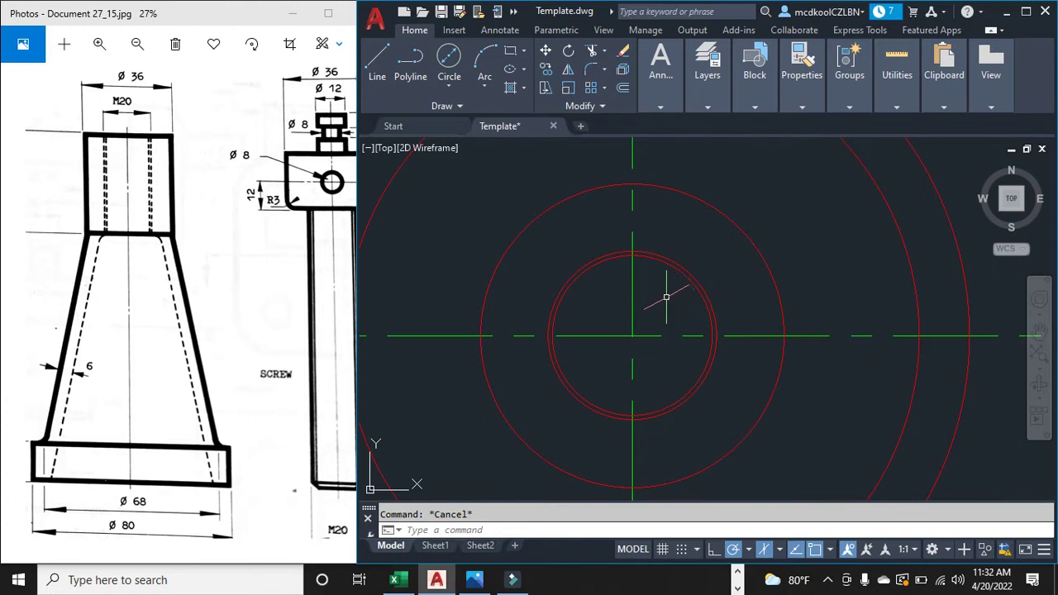
scroll(653, 306, down, 5)
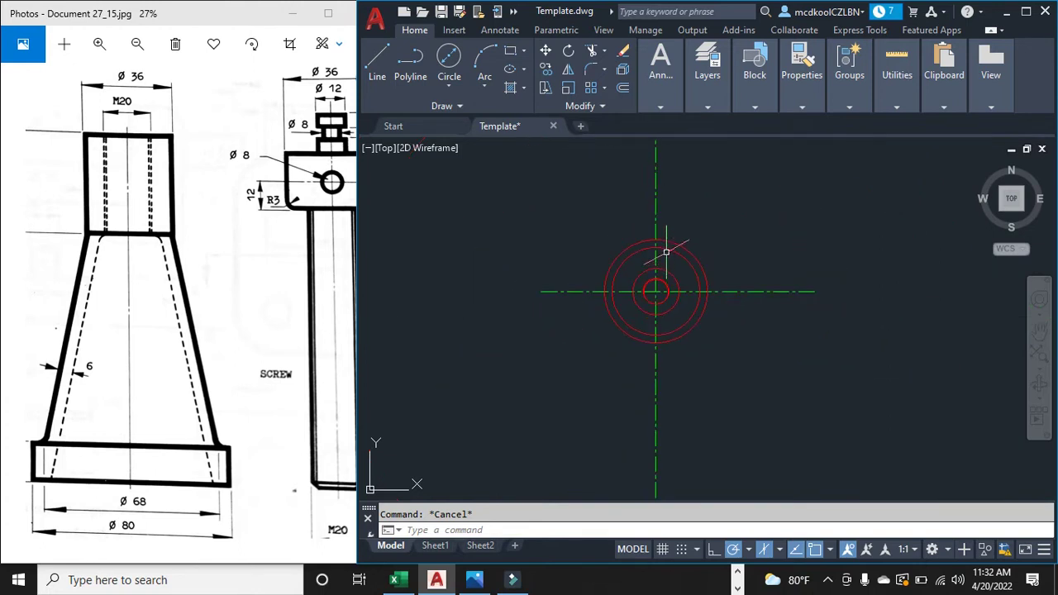
scroll(665, 223, down, 3)
scroll(673, 182, up, 3)
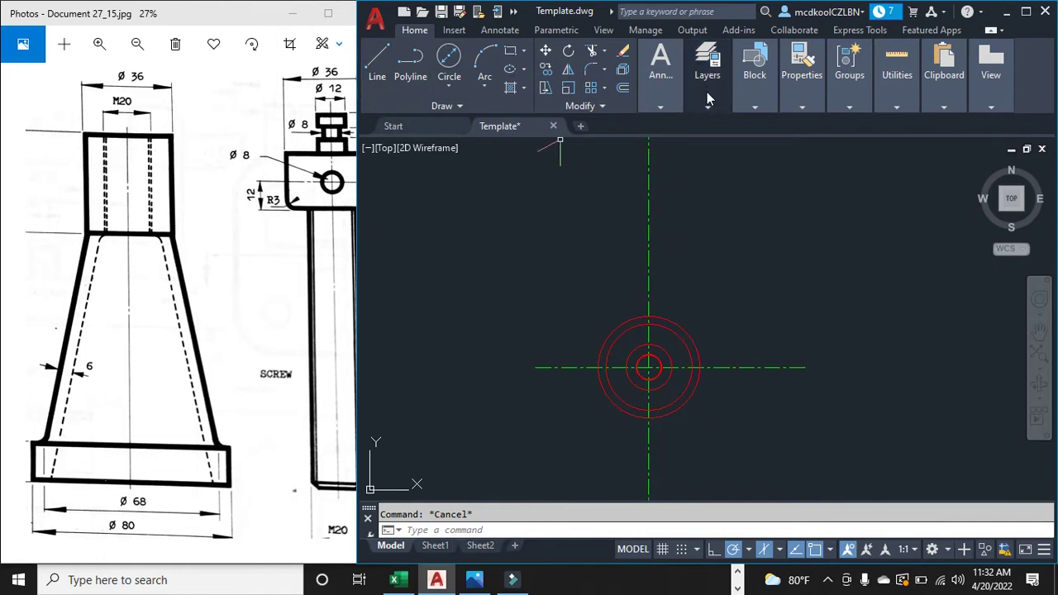
Step: On the Construction layer, draw a vertical projector and a sloping side line
mouse_move(754, 82)
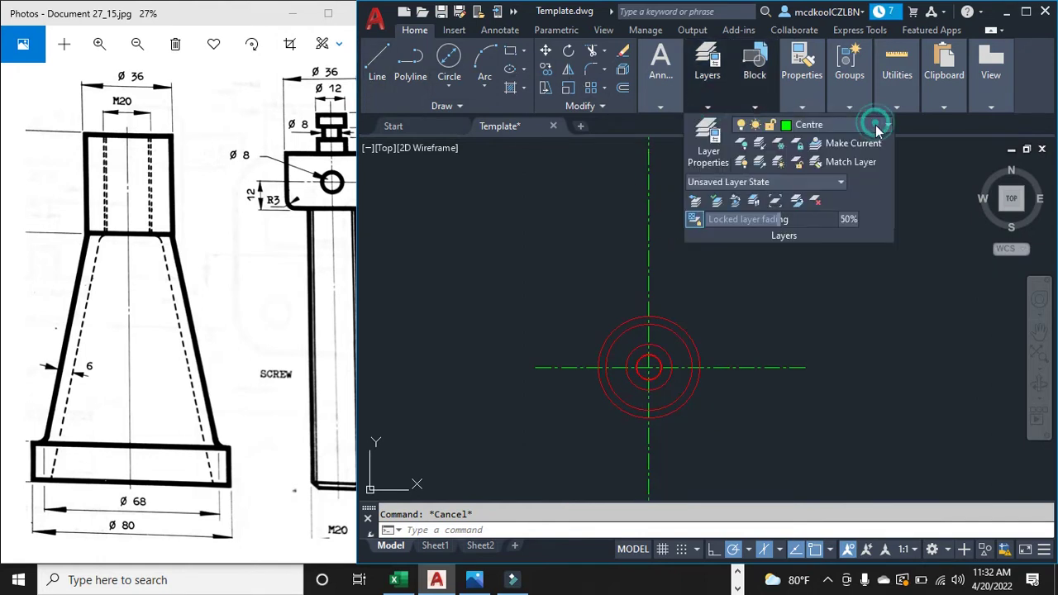
click(868, 125)
click(827, 218)
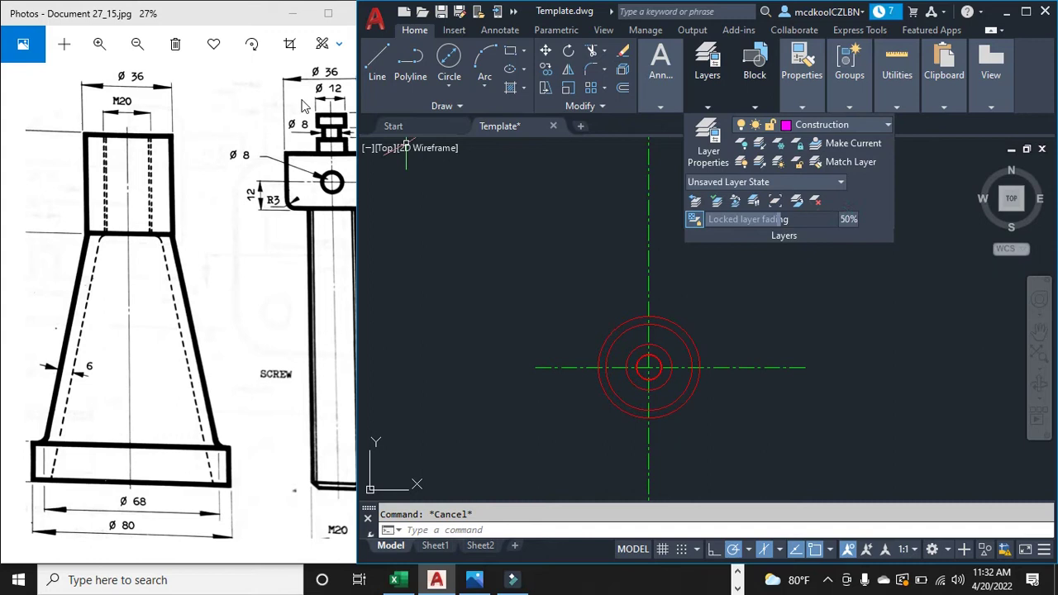
click(377, 62)
scroll(627, 364, up, 3)
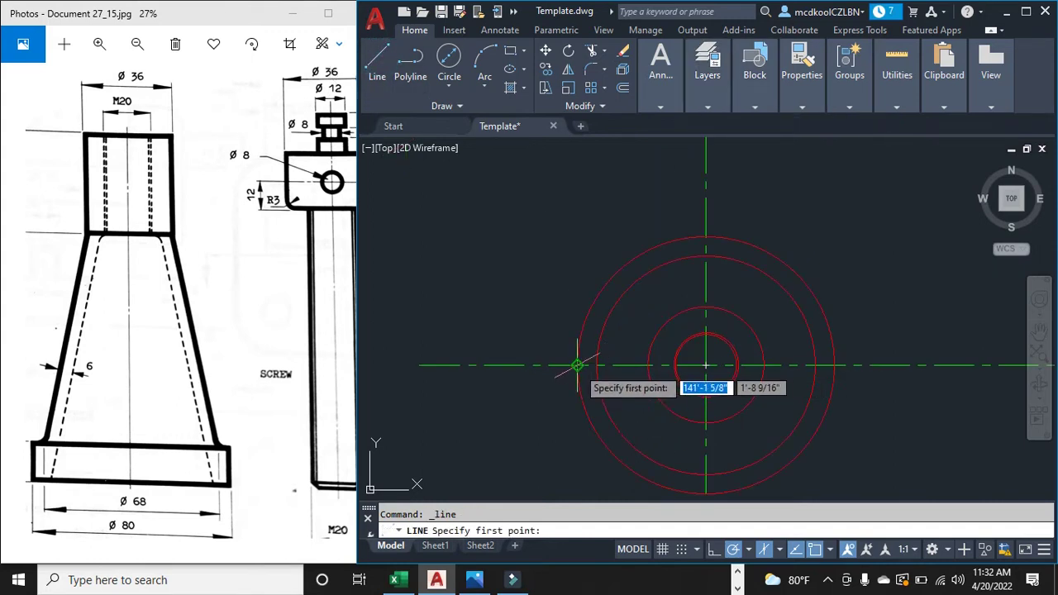
click(577, 364)
scroll(577, 365, down, 5)
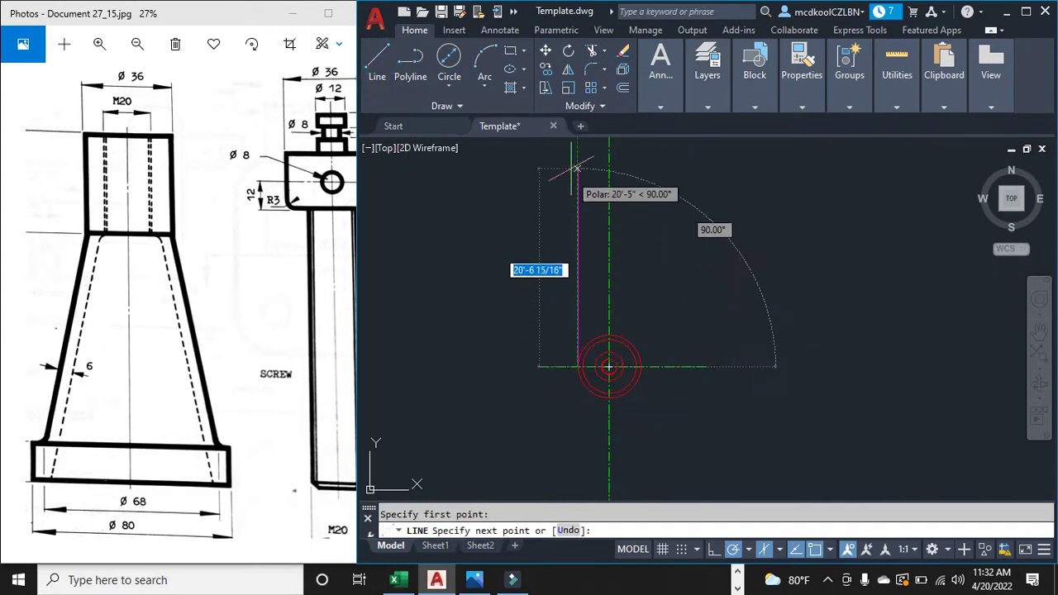
click(570, 149)
scroll(624, 285, up, 4)
scroll(632, 424, up, 3)
click(639, 421)
scroll(636, 421, down, 4)
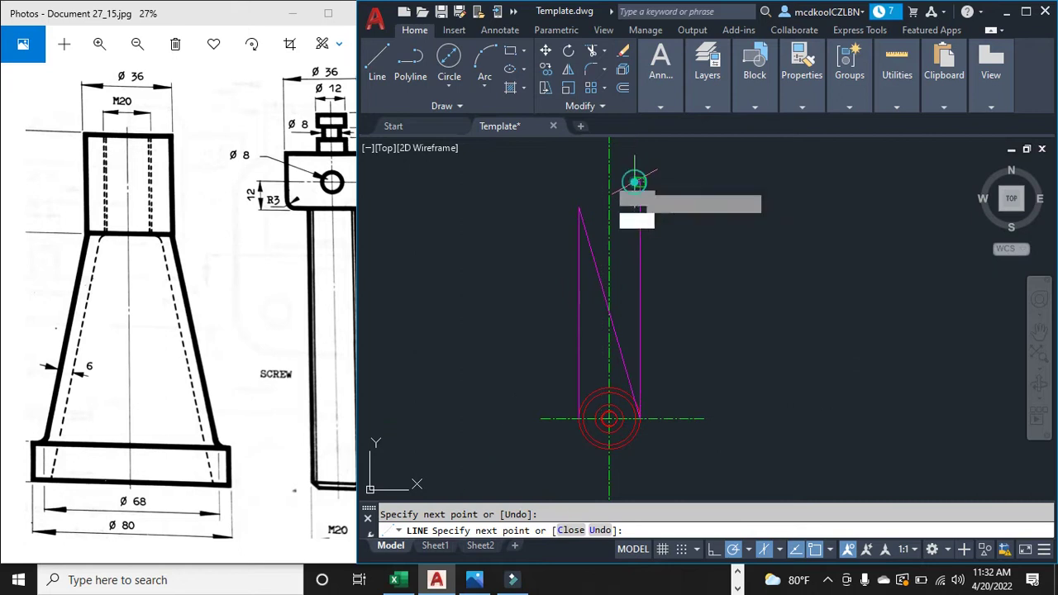
right_click(651, 358)
click(684, 391)
Step: Draw a horizontal height line across the projectors above the plan
scroll(618, 393, up, 3)
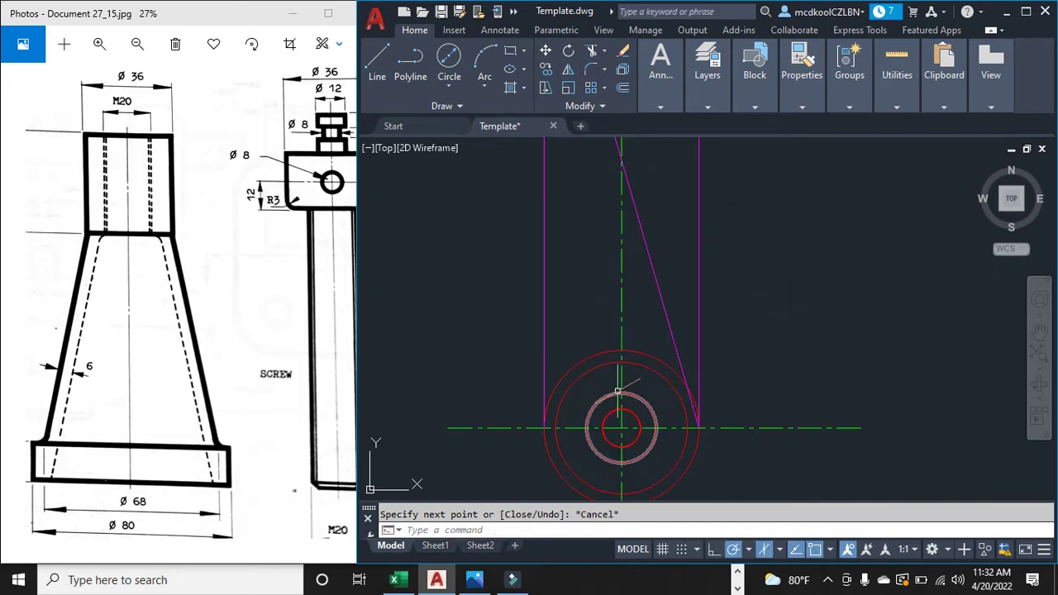
right_click(590, 338)
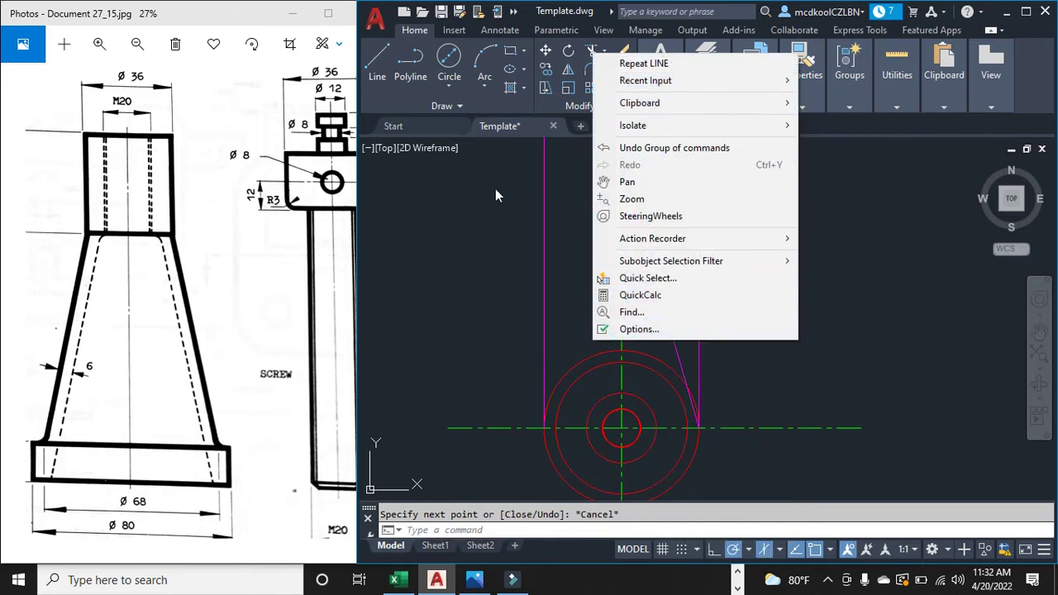
click(374, 61)
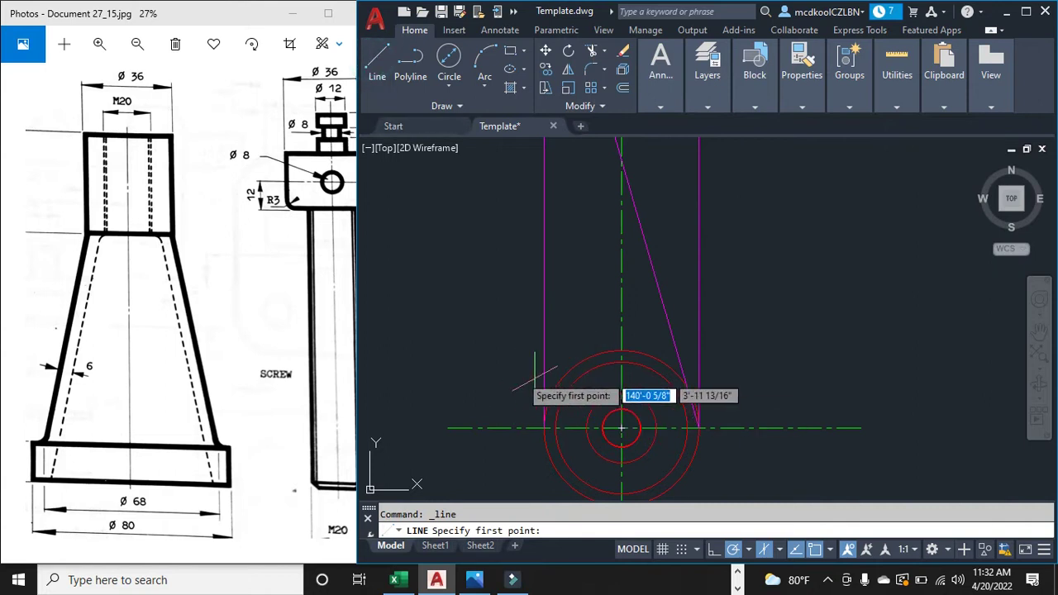
click(477, 291)
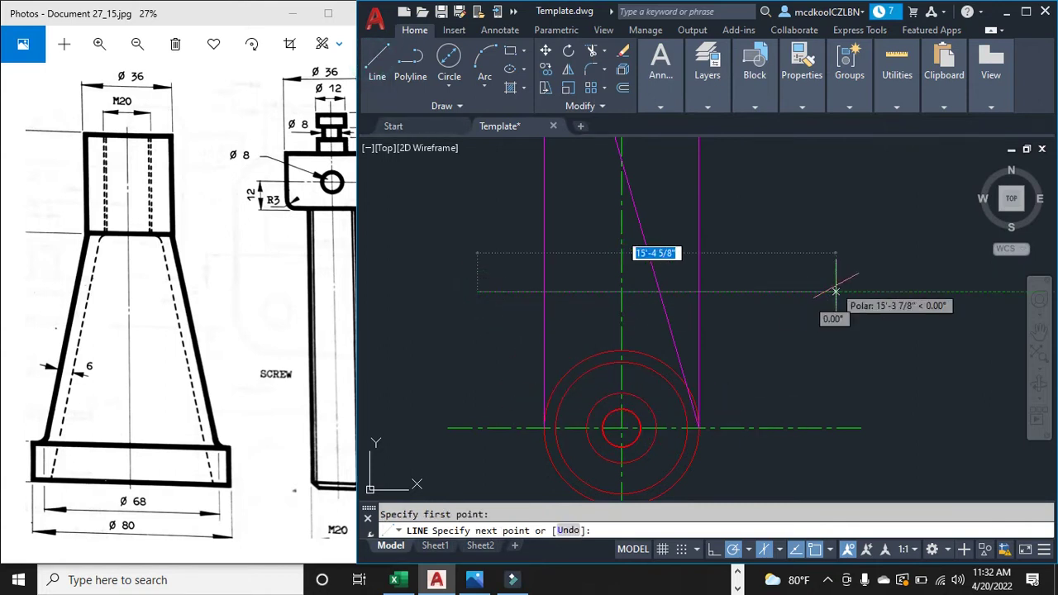
click(834, 291)
key(Escape)
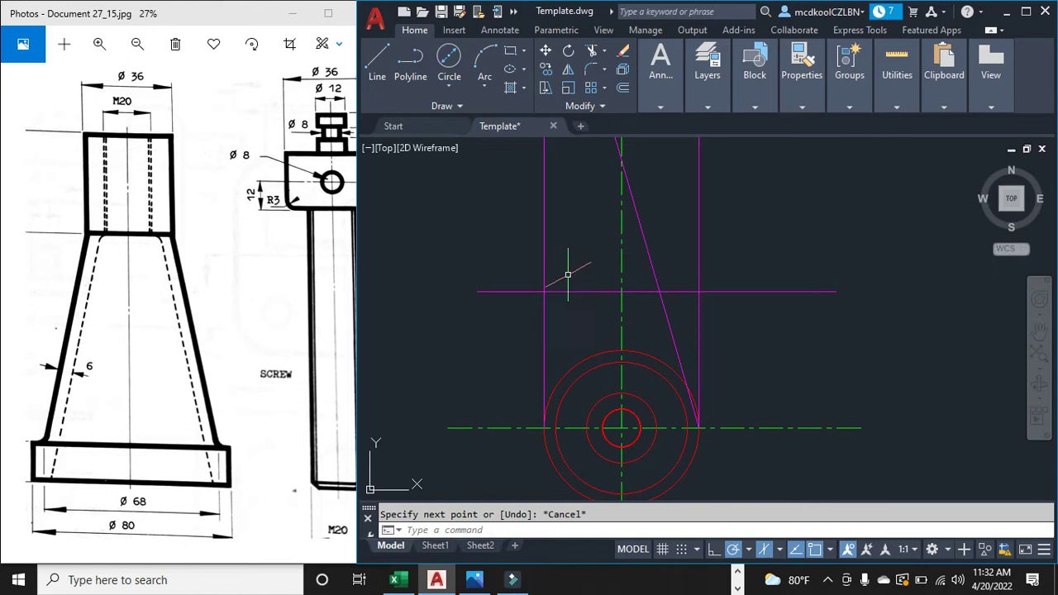
click(721, 103)
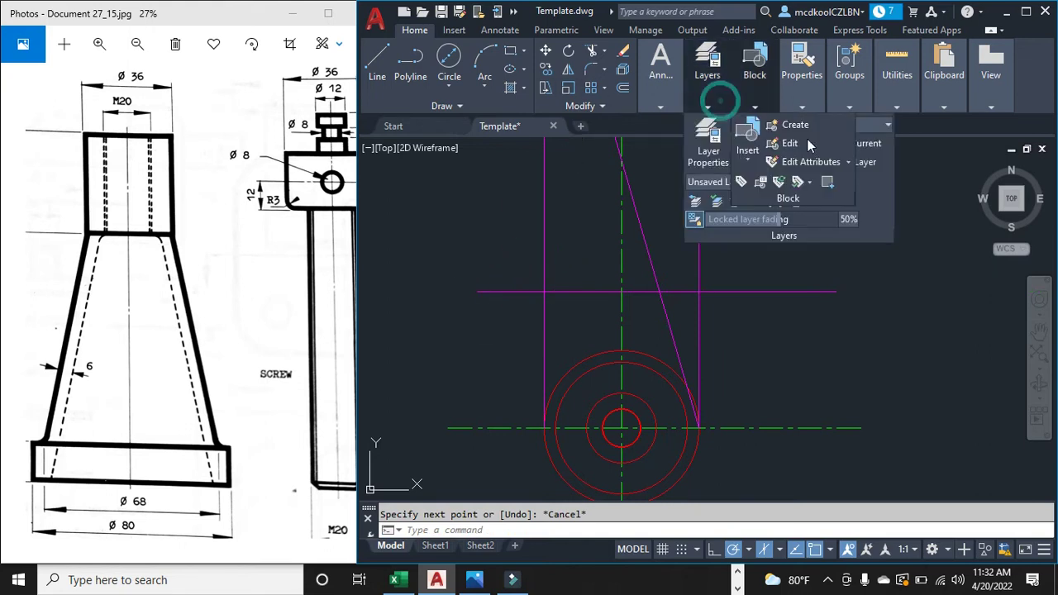
Step: On the Outlines layer, draw the 15-high base outline between the vertical projectors
click(877, 124)
click(818, 321)
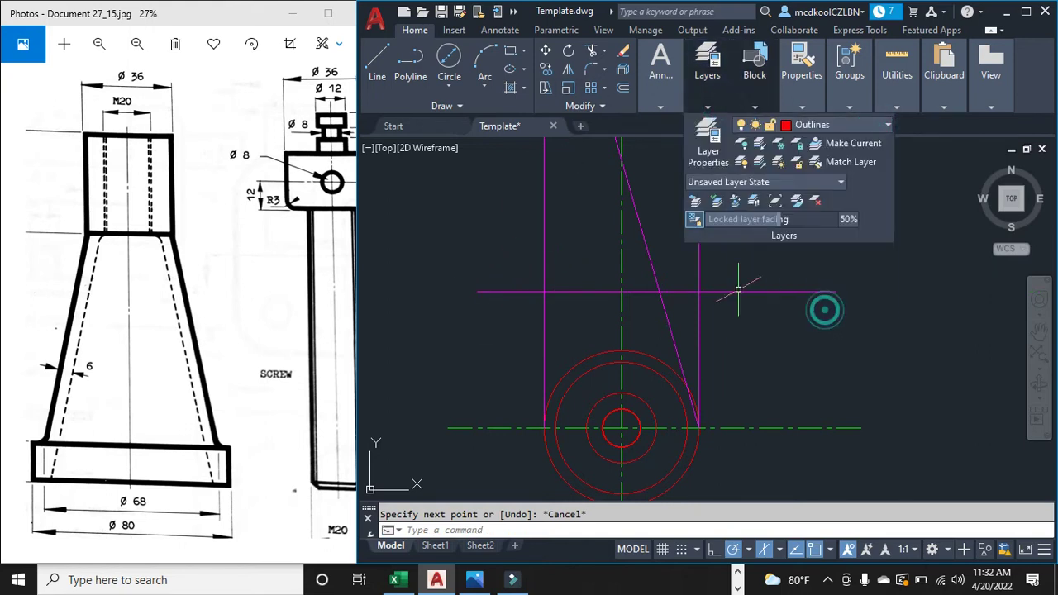
click(379, 63)
click(544, 291)
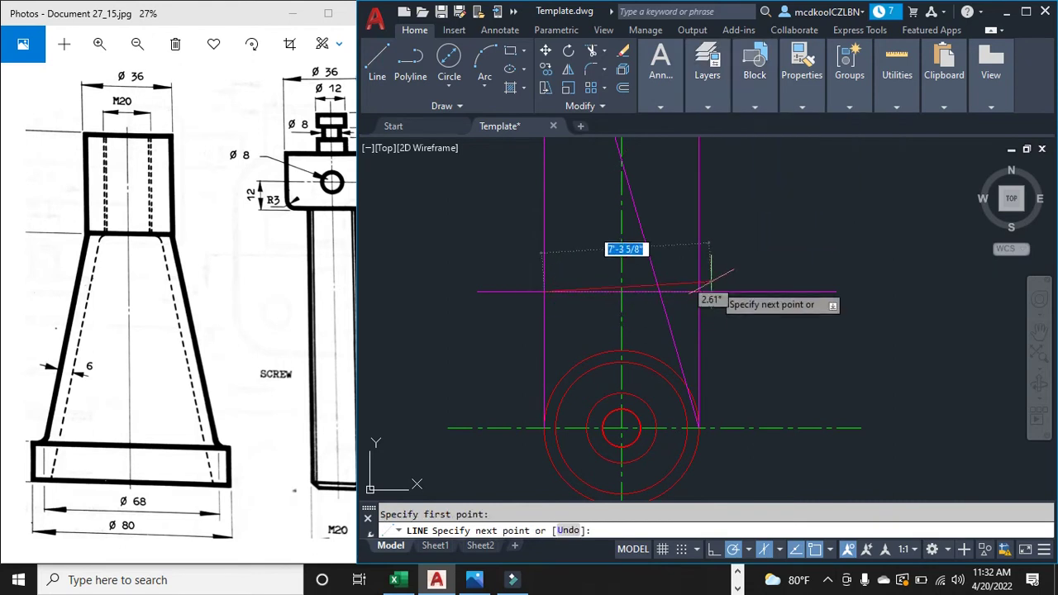
click(698, 291)
scroll(700, 291, down, 4)
scroll(238, 430, down, 1)
scroll(238, 430, down, 1)
scroll(549, 337, down, 3)
scroll(591, 219, up, 3)
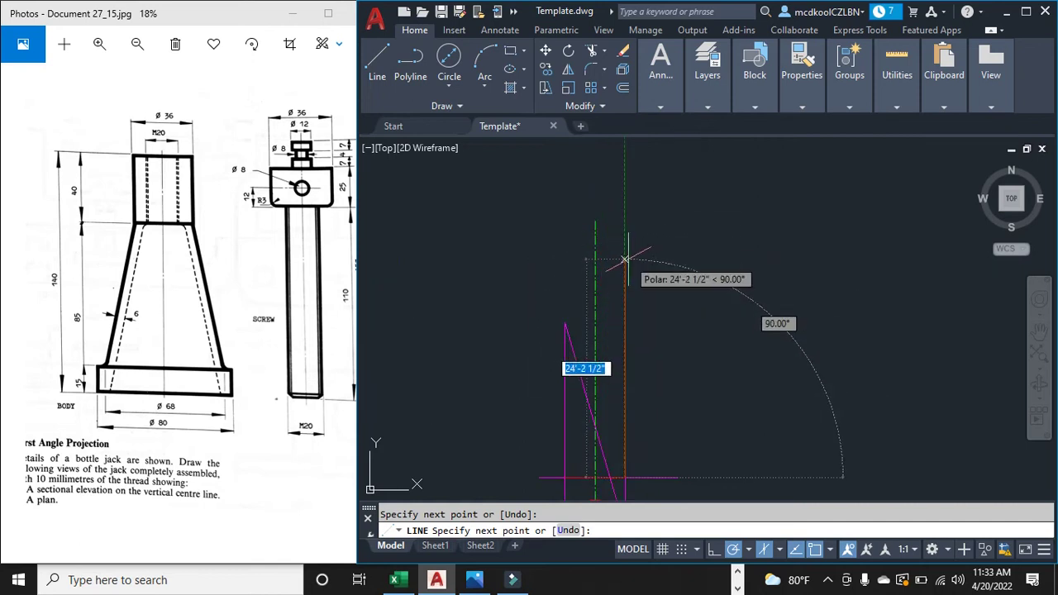
scroll(590, 430, up, 6)
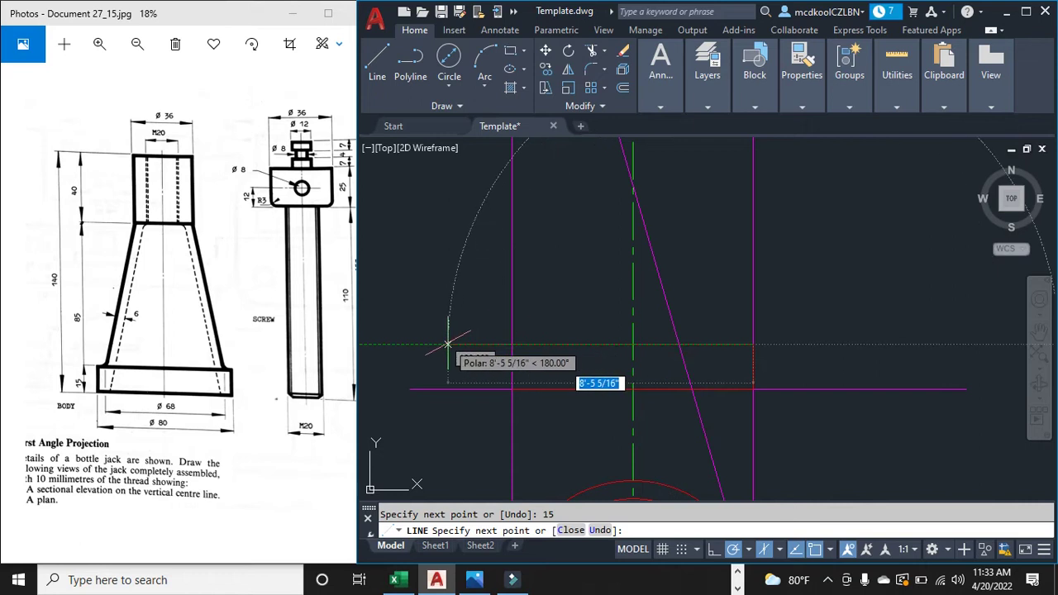
click(449, 344)
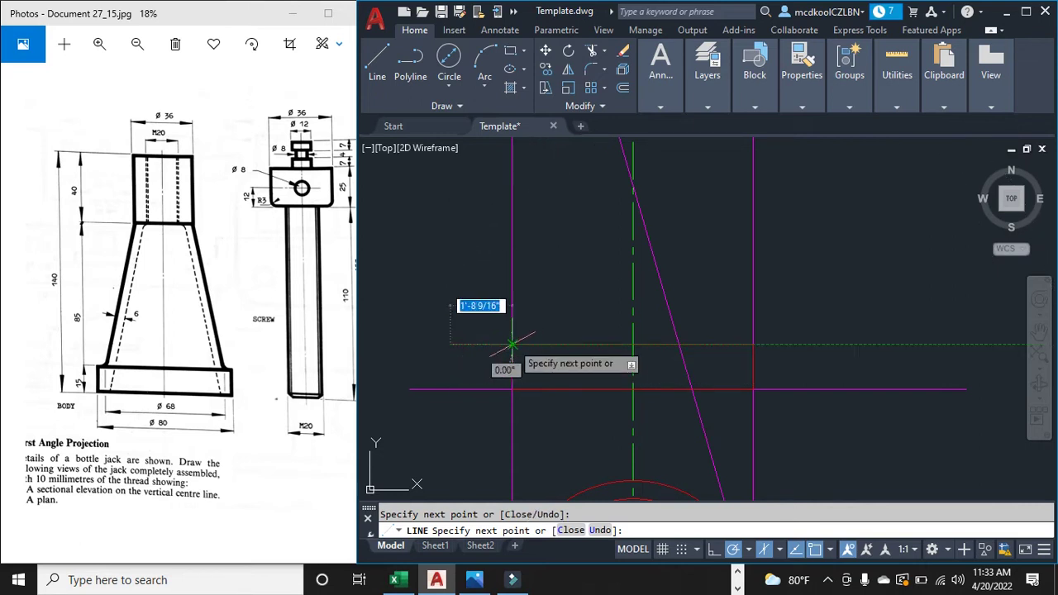
key(Escape)
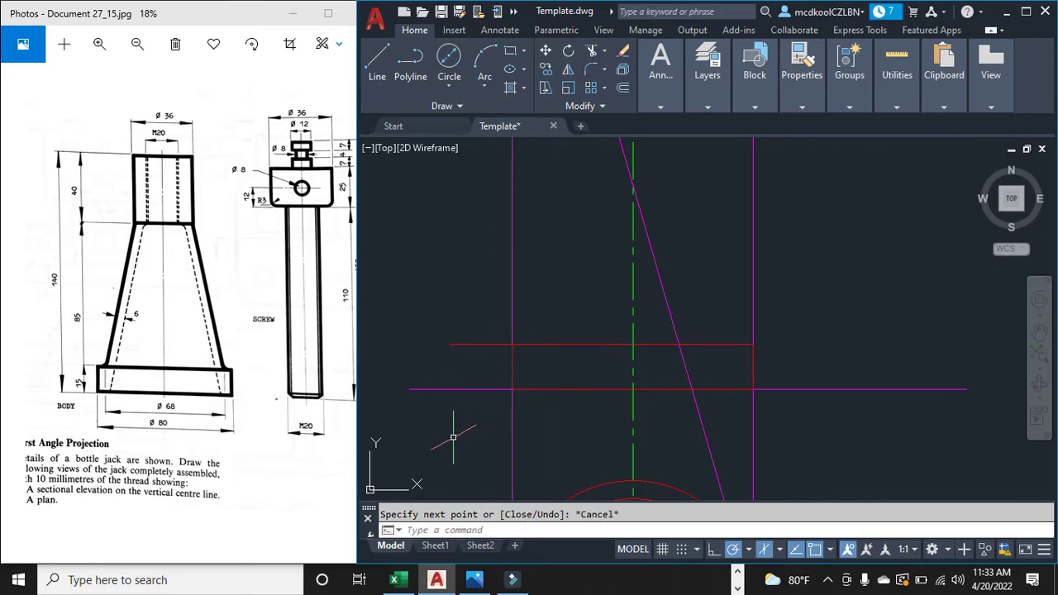
key(Return)
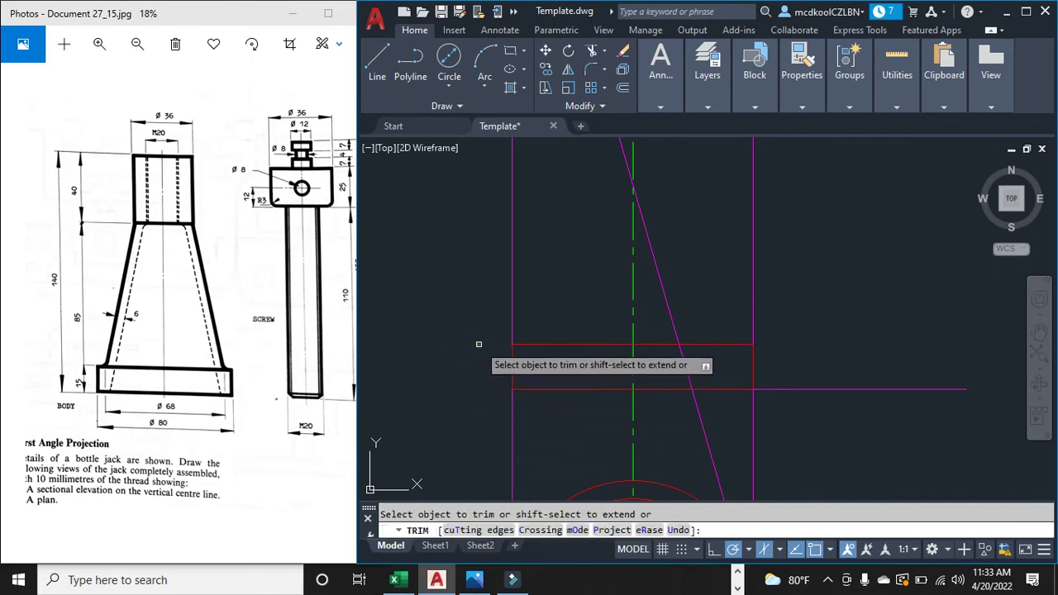
Step: Trim the right and left projectors back above the base
click(752, 300)
click(512, 329)
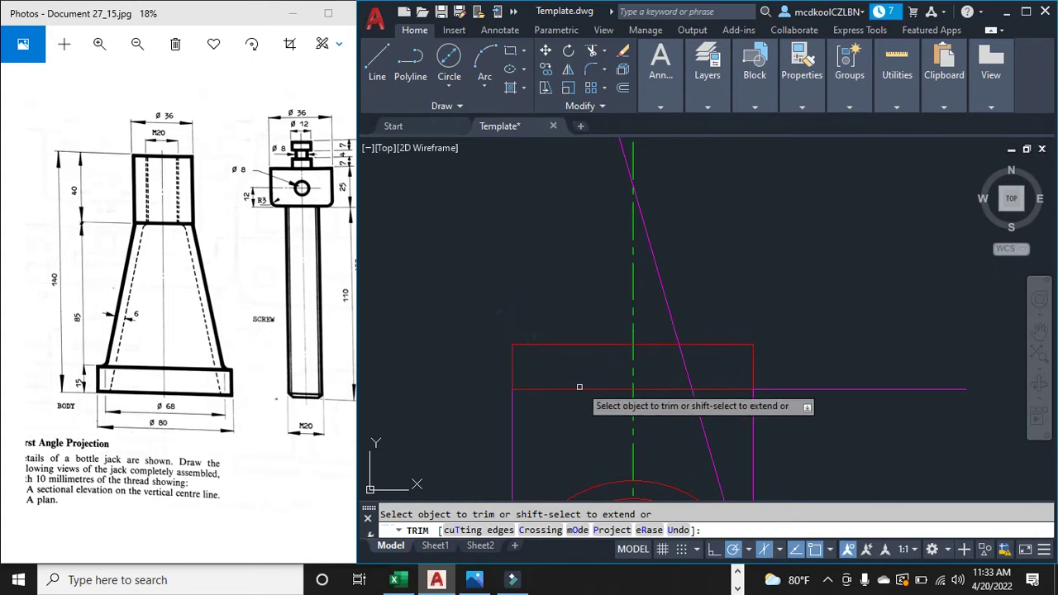
key(Escape)
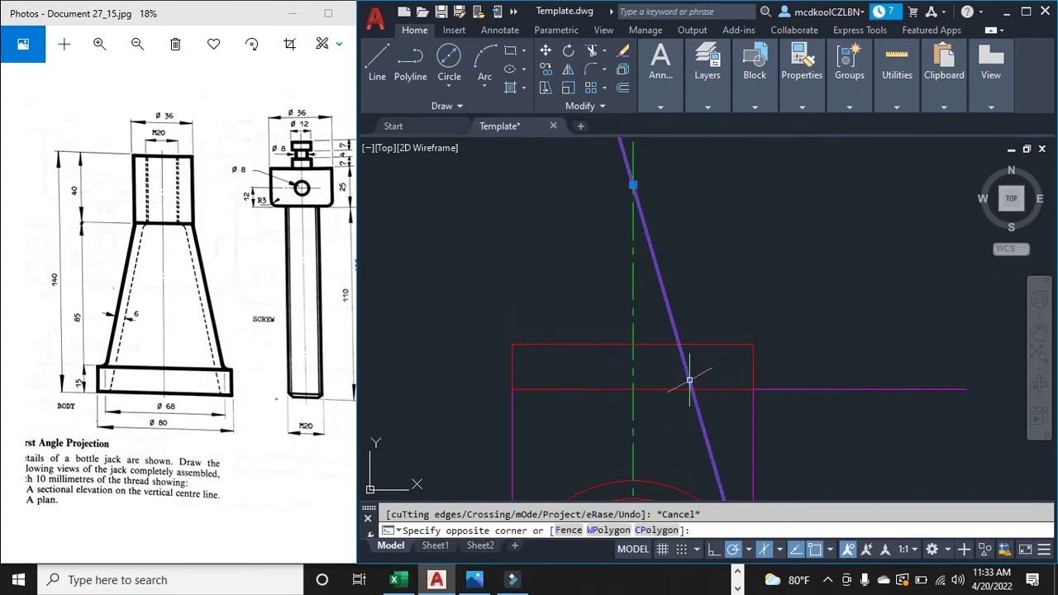
Step: Delete the stray slanted construction line
click(685, 377)
key(Delete)
scroll(682, 381, down, 5)
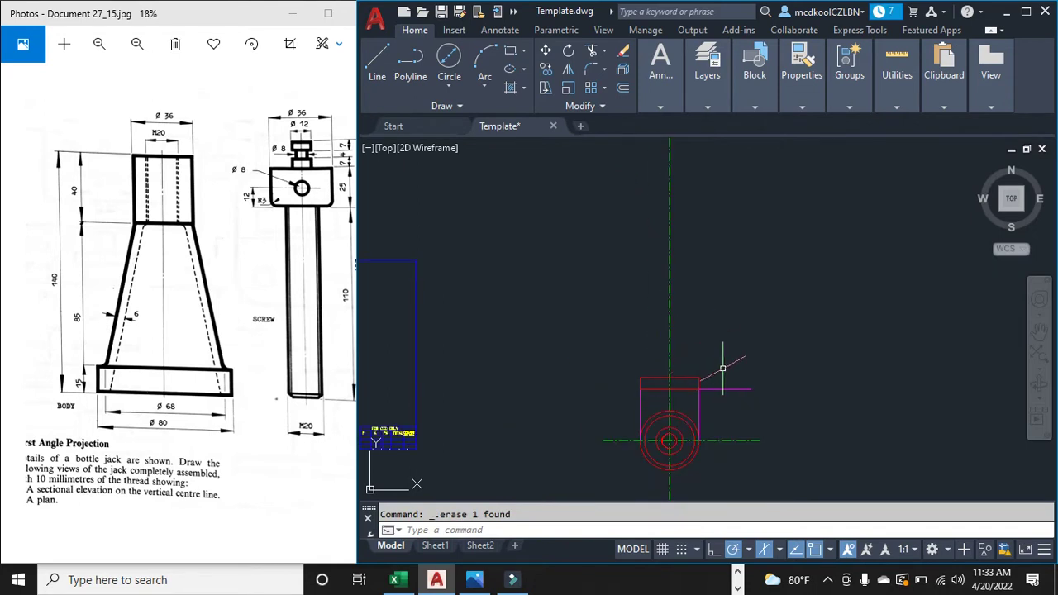
scroll(679, 415, up, 5)
click(378, 59)
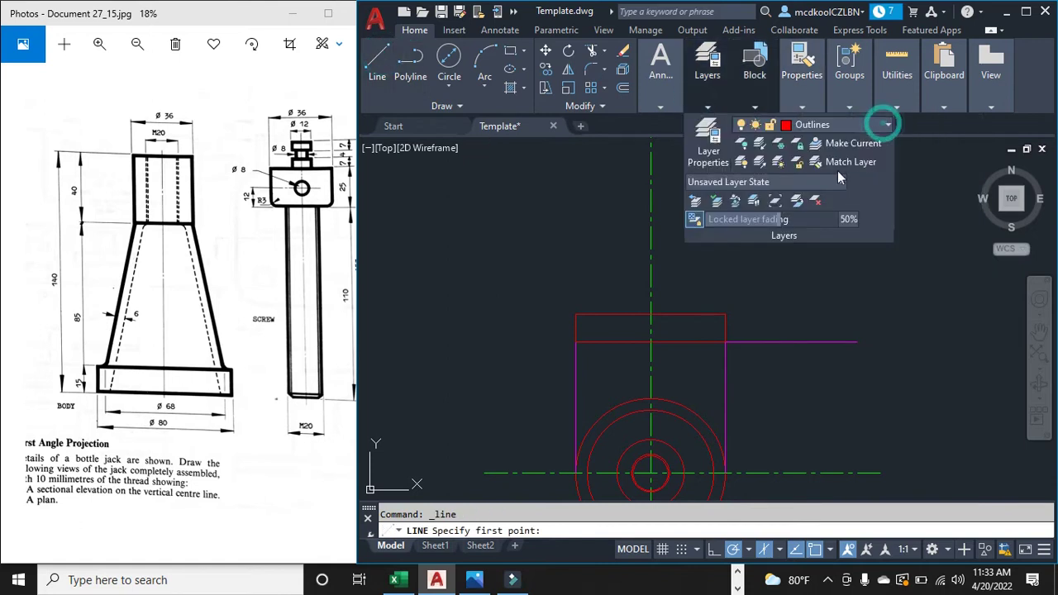
Step: On the Construction layer, draw a slanted line between two arc–centreline intersections
click(885, 124)
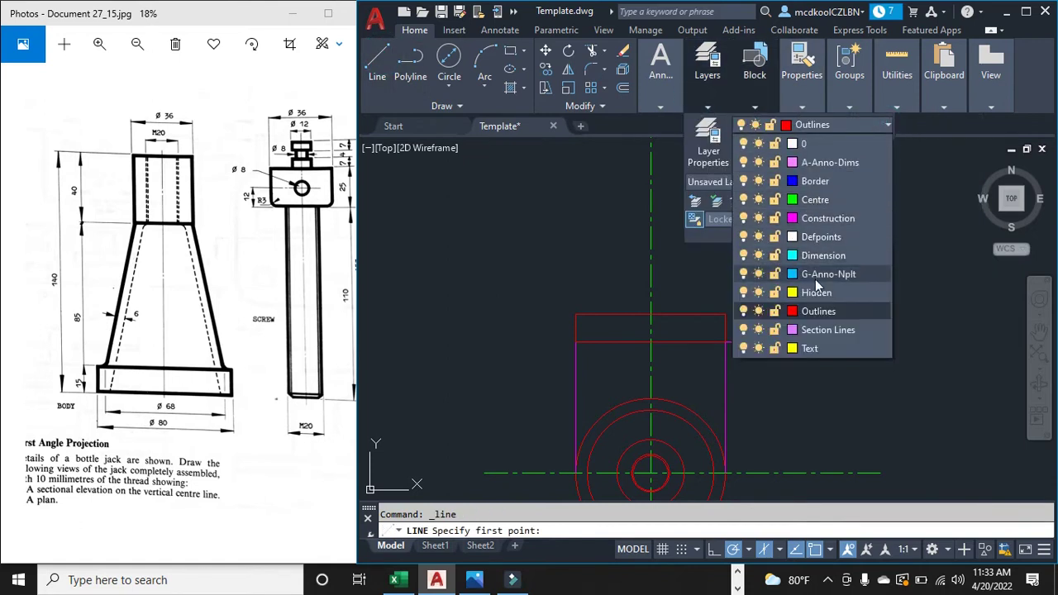
click(822, 218)
scroll(650, 472, up, 6)
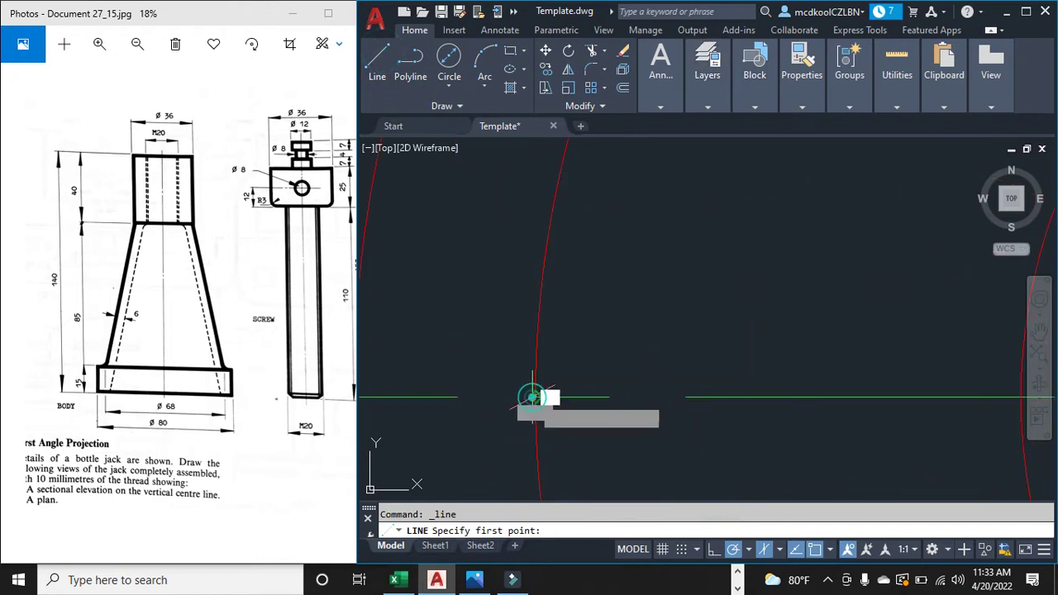
click(536, 397)
scroll(537, 396, down, 5)
scroll(536, 219, up, 4)
scroll(541, 235, down, 5)
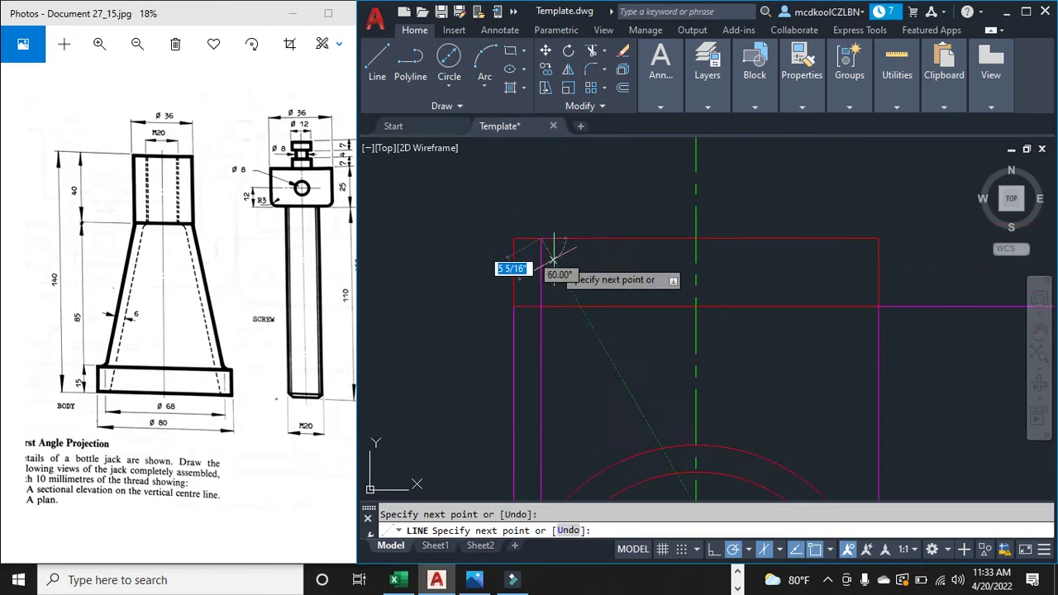
scroll(578, 303, up, 5)
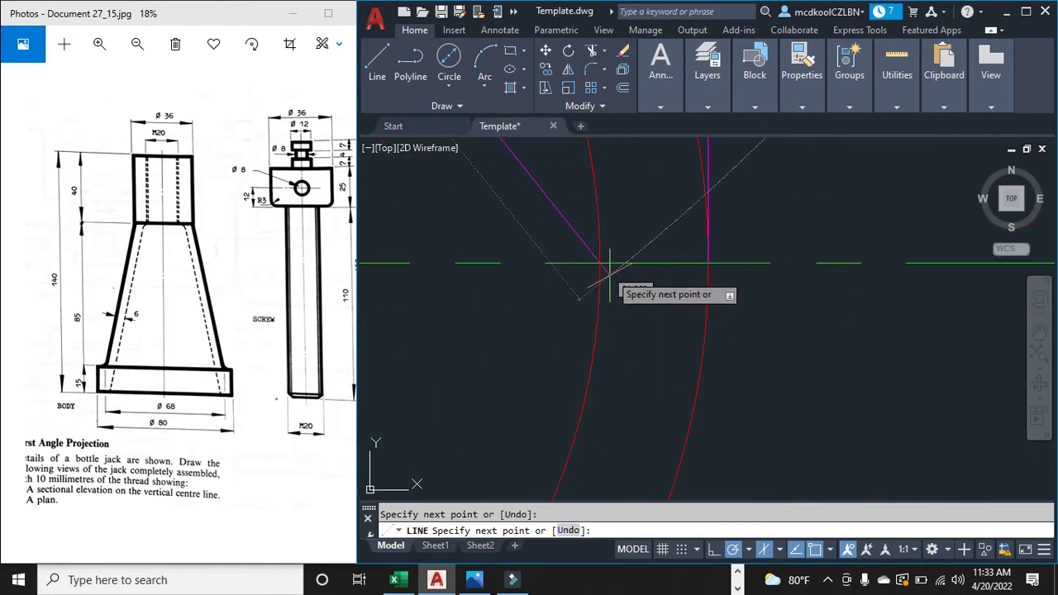
click(600, 267)
scroll(602, 273, up, 2)
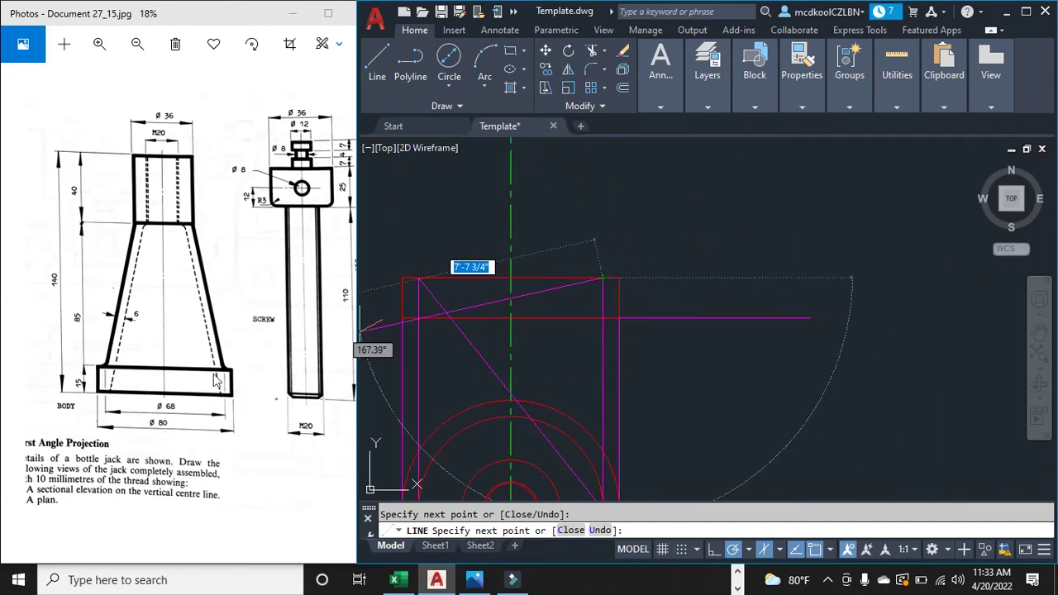
scroll(83, 382, up, 2)
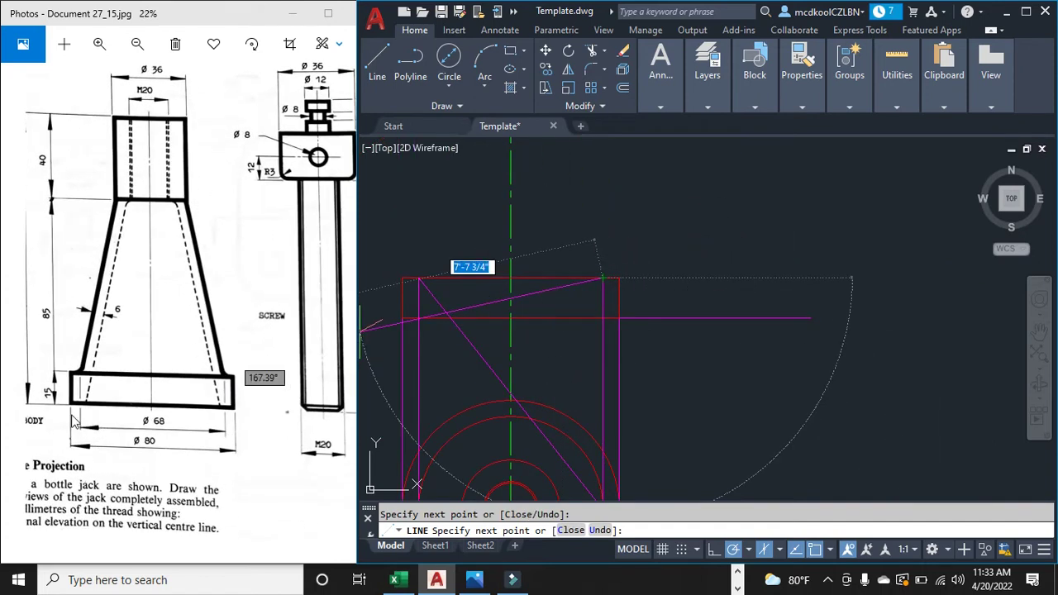
scroll(72, 421, up, 2)
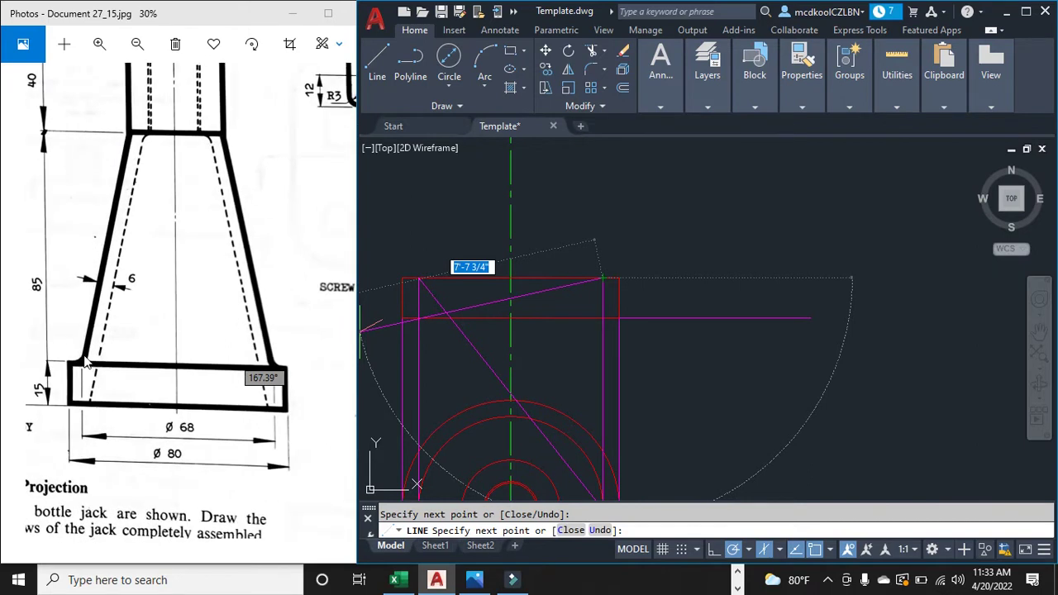
scroll(578, 322, down, 6)
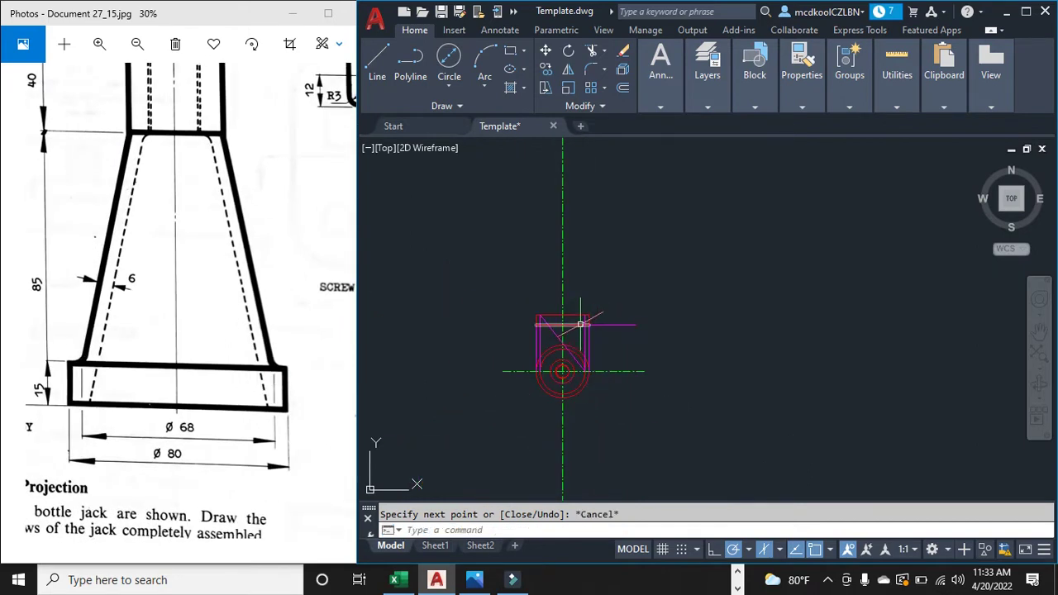
scroll(571, 302, up, 2)
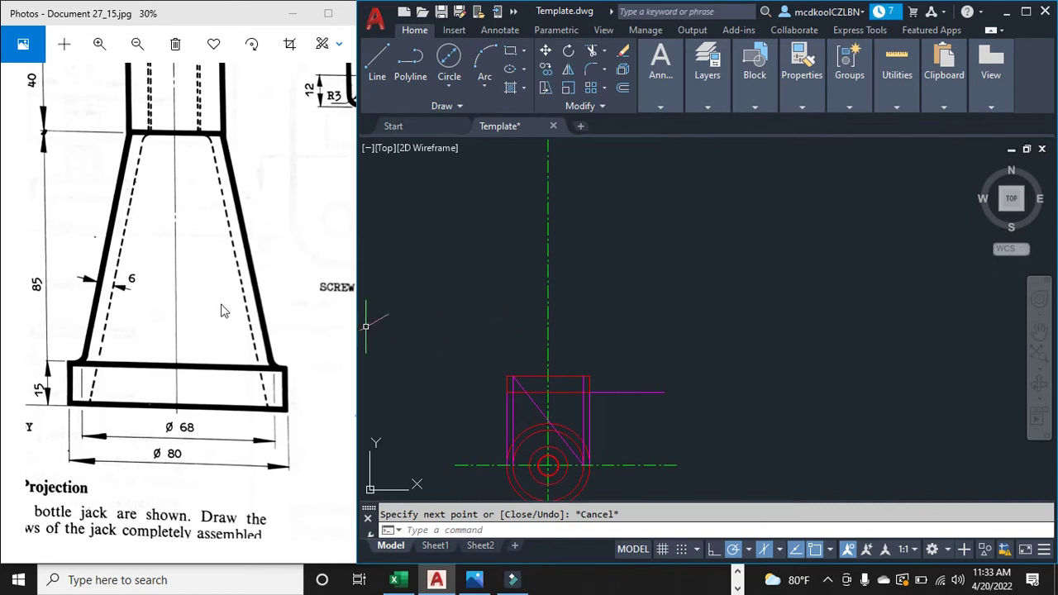
scroll(223, 297, down, 1)
scroll(224, 278, down, 1)
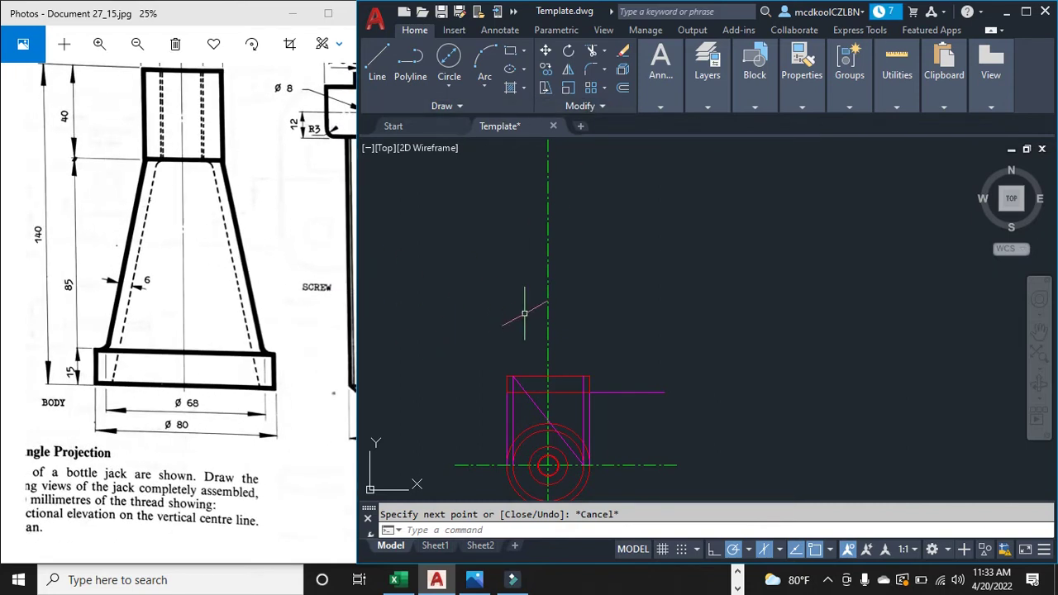
Step: Offset the base's top line 85 units upward
key(Return)
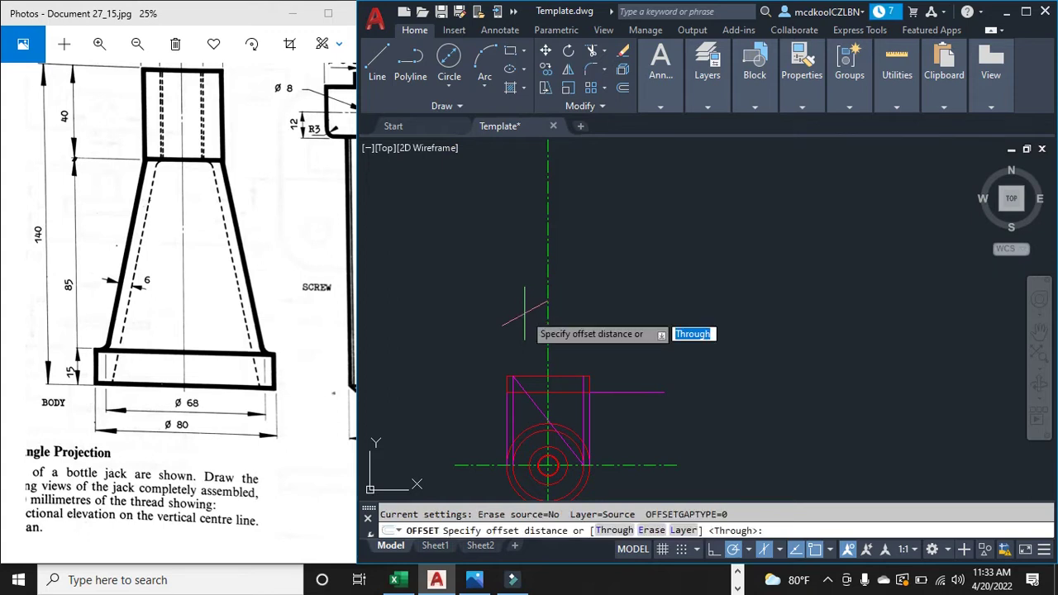
key(Return)
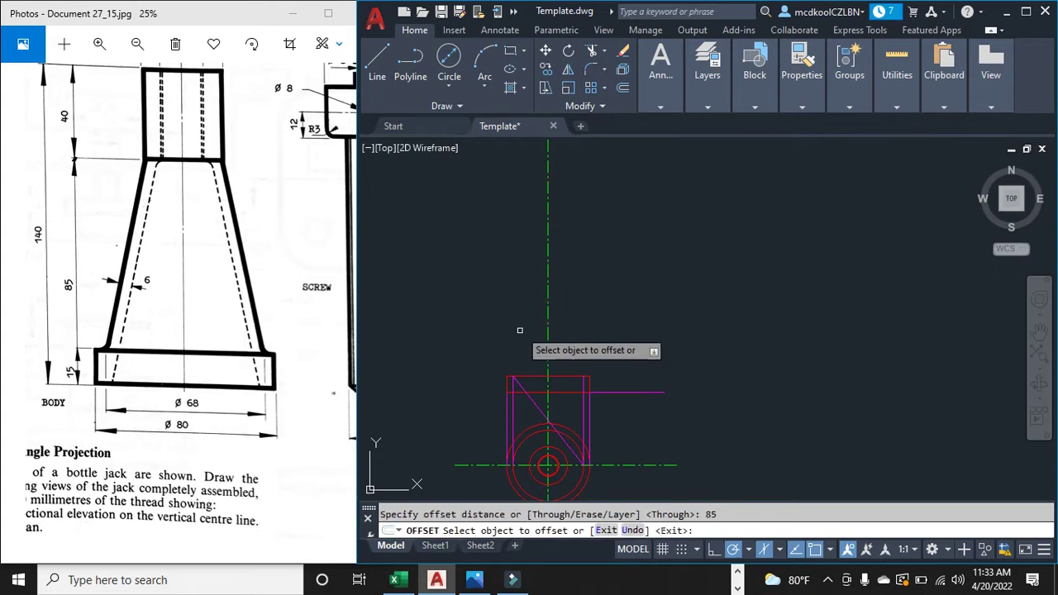
click(533, 376)
click(517, 313)
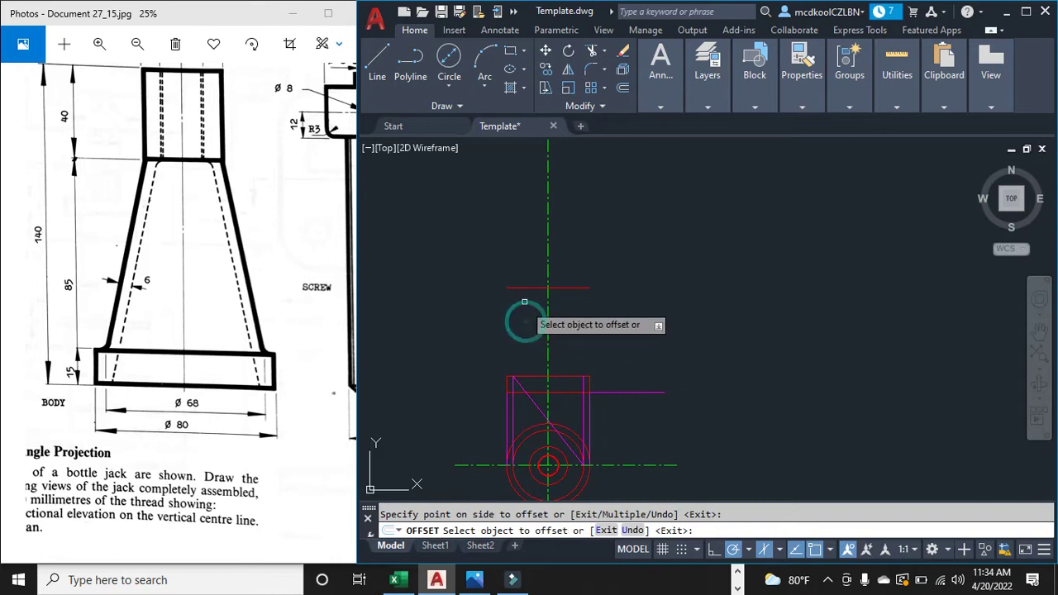
key(Escape)
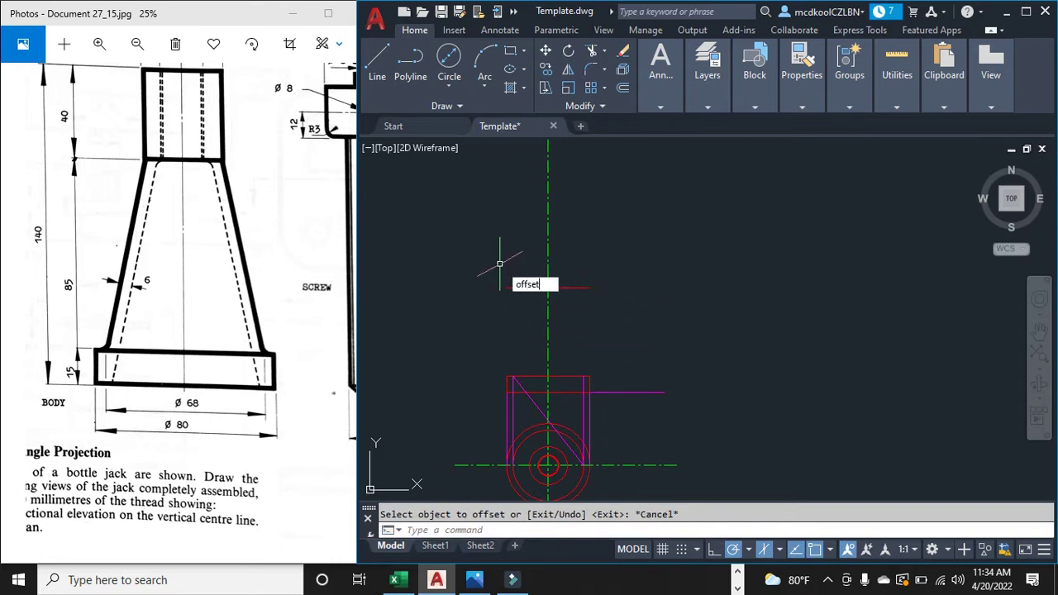
Step: Offset the new line a further 40 units upward
key(Return)
text(40)
key(Return)
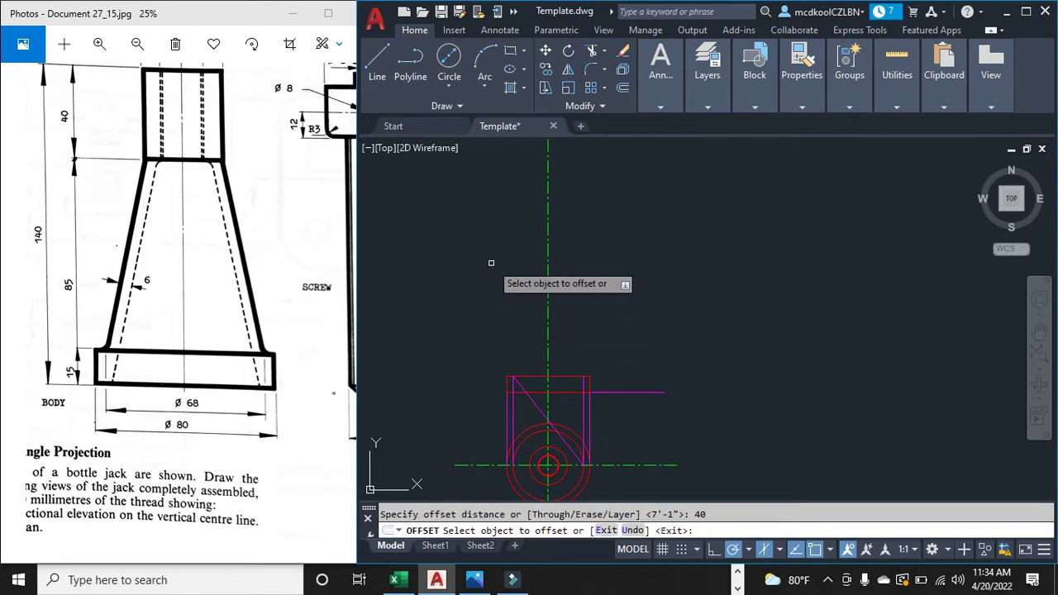
click(524, 273)
key(Escape)
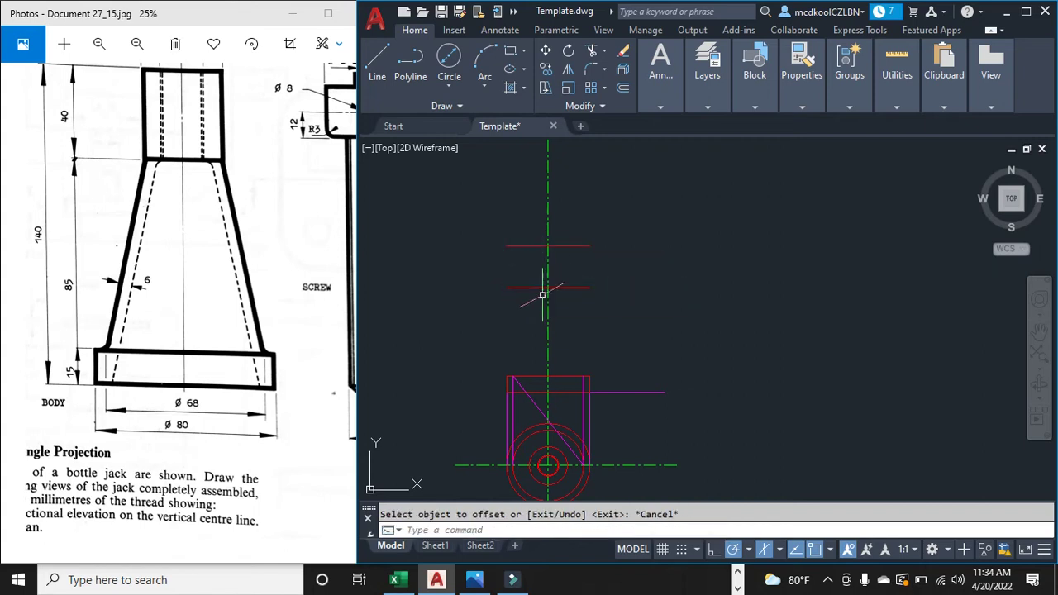
scroll(212, 195, down, 3)
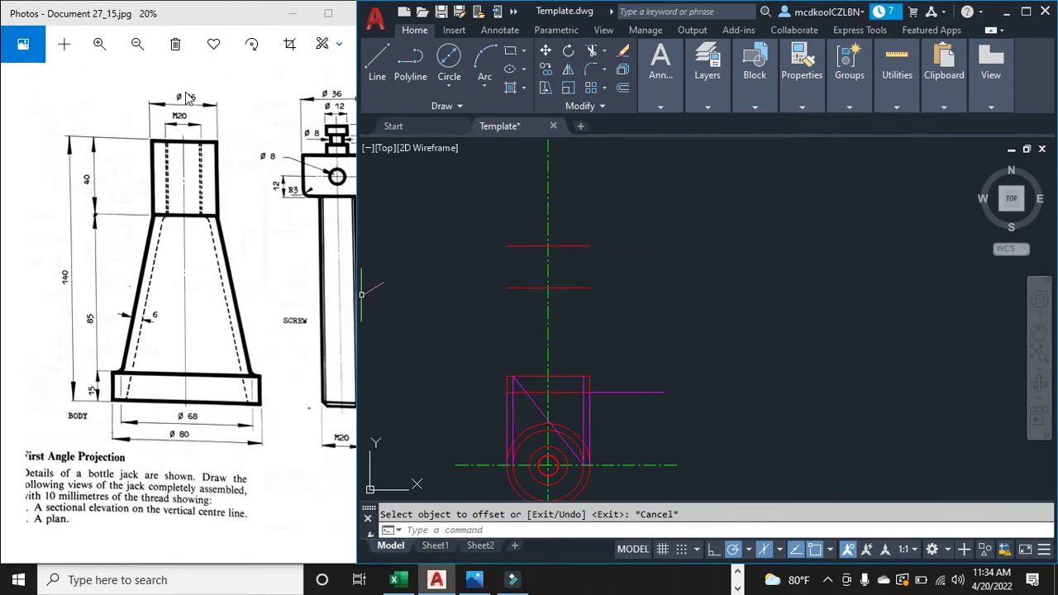
scroll(177, 95, up, 3)
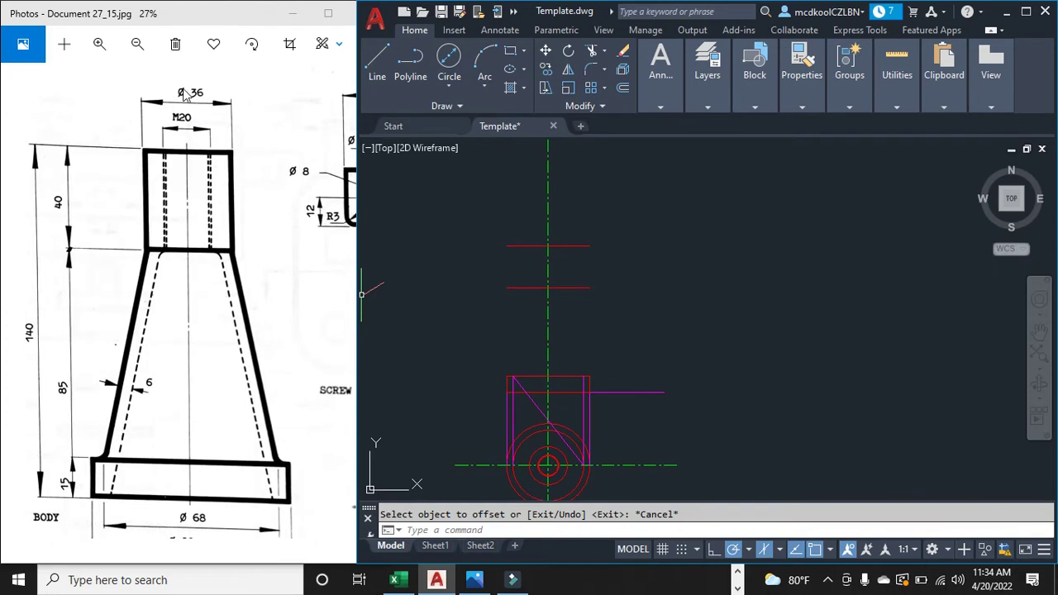
Step: Draw a vertical projector from the plan circle's quadrant up to the top height line
click(377, 63)
scroll(507, 481, up, 5)
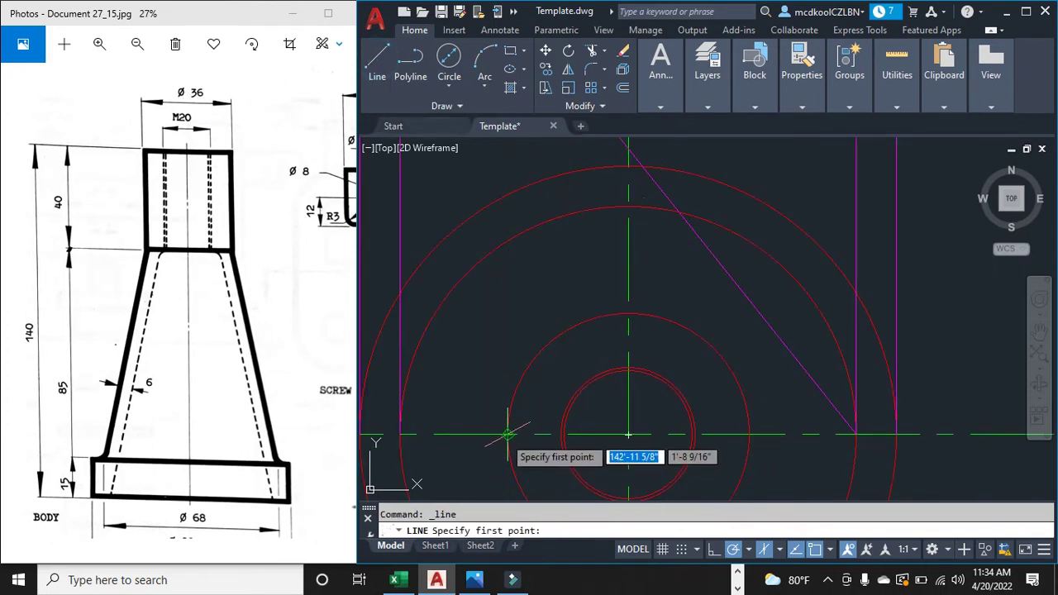
click(508, 434)
scroll(496, 446, down, 6)
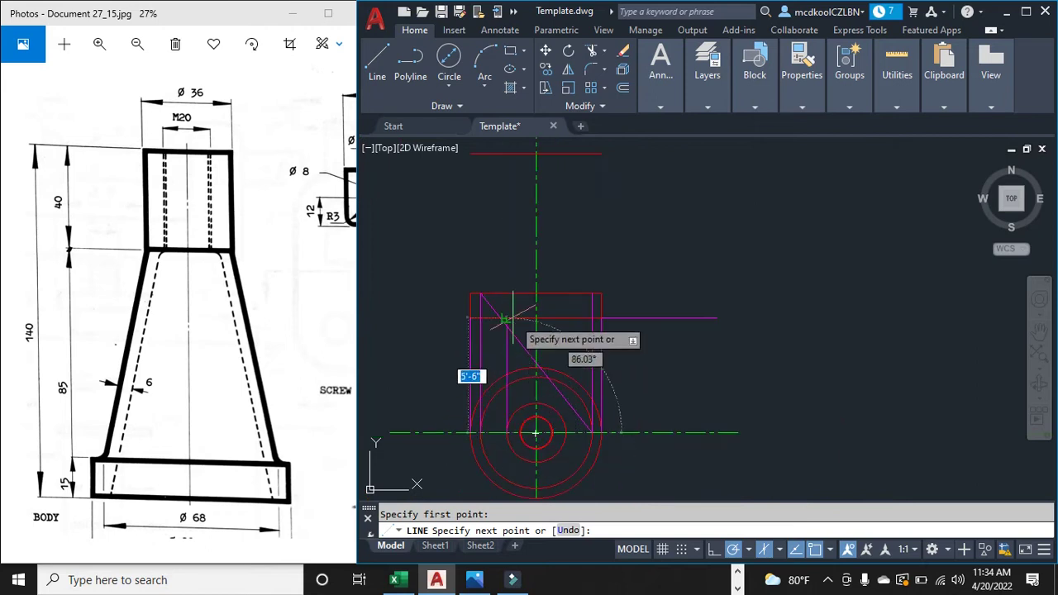
scroll(510, 280, up, 5)
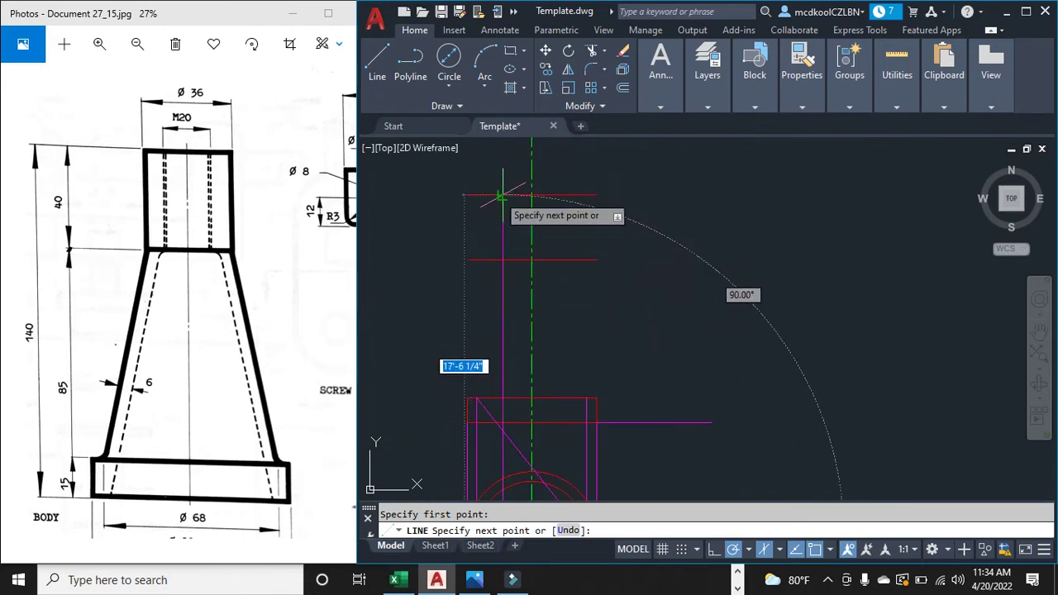
click(498, 196)
Step: Continue the line to the snapped intersection point, then end the line
scroll(512, 363, up, 5)
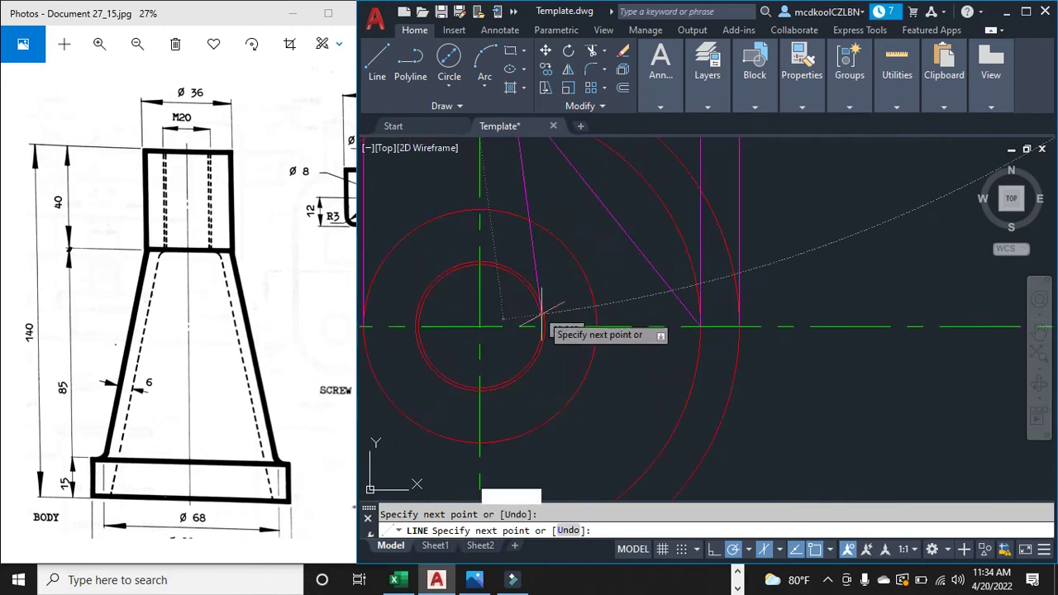
scroll(599, 325, up, 4)
click(586, 322)
scroll(562, 318, down, 8)
scroll(573, 173, up, 5)
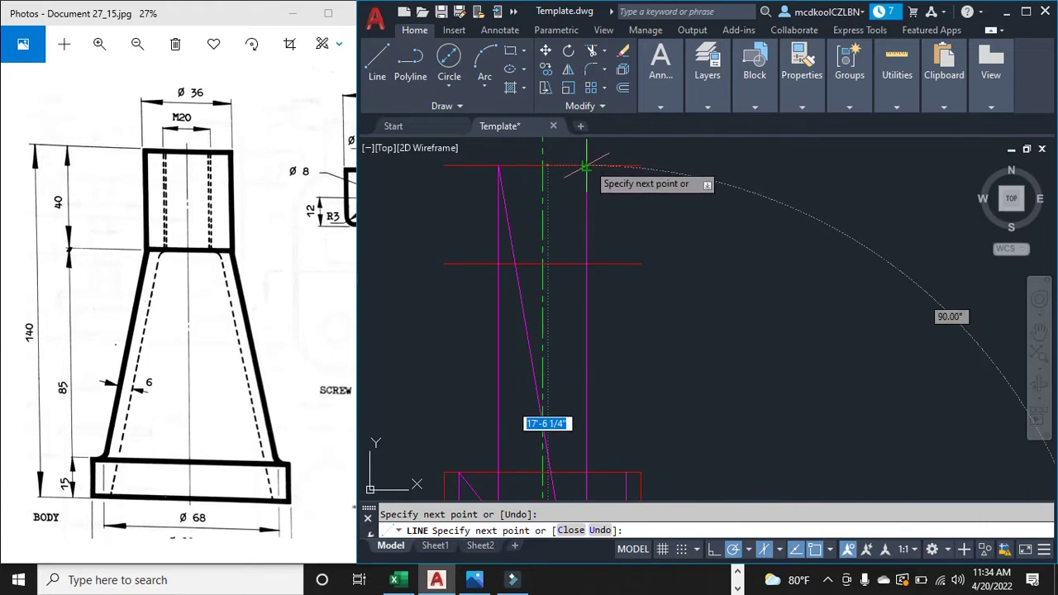
key(Escape)
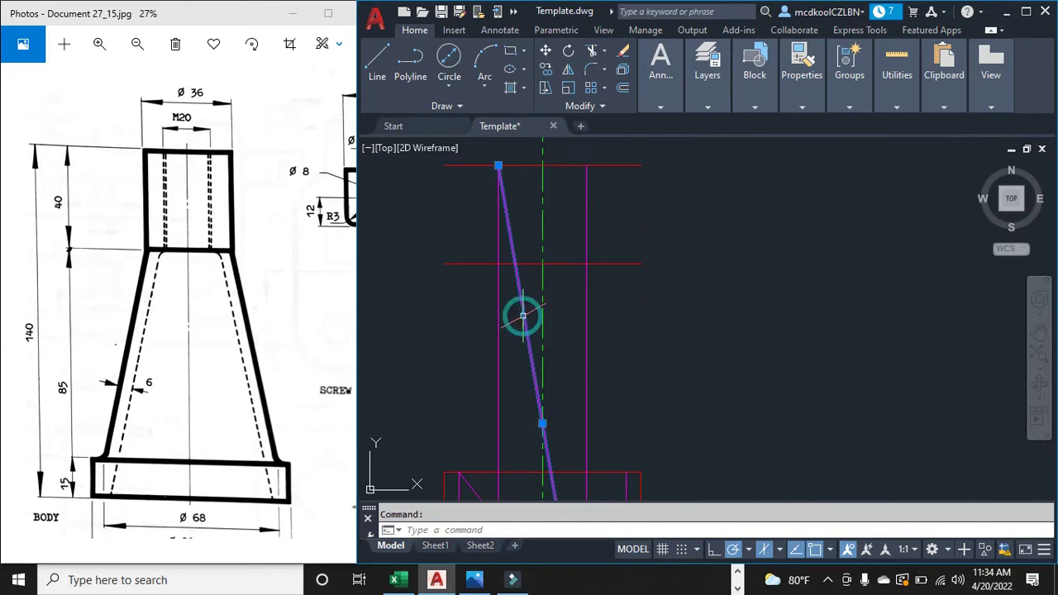
scroll(500, 429, down, 4)
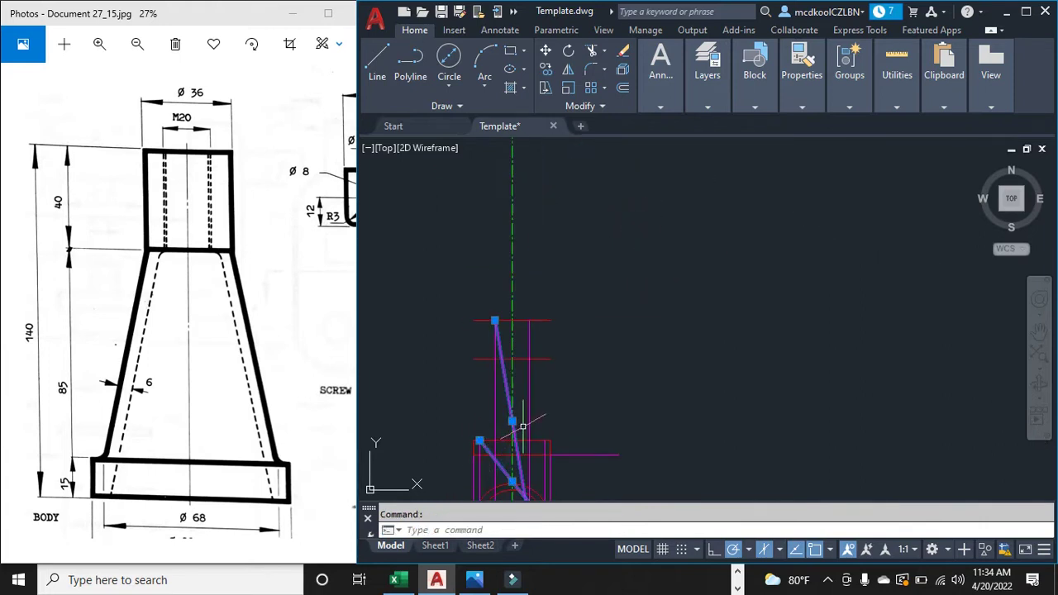
scroll(512, 442, up, 2)
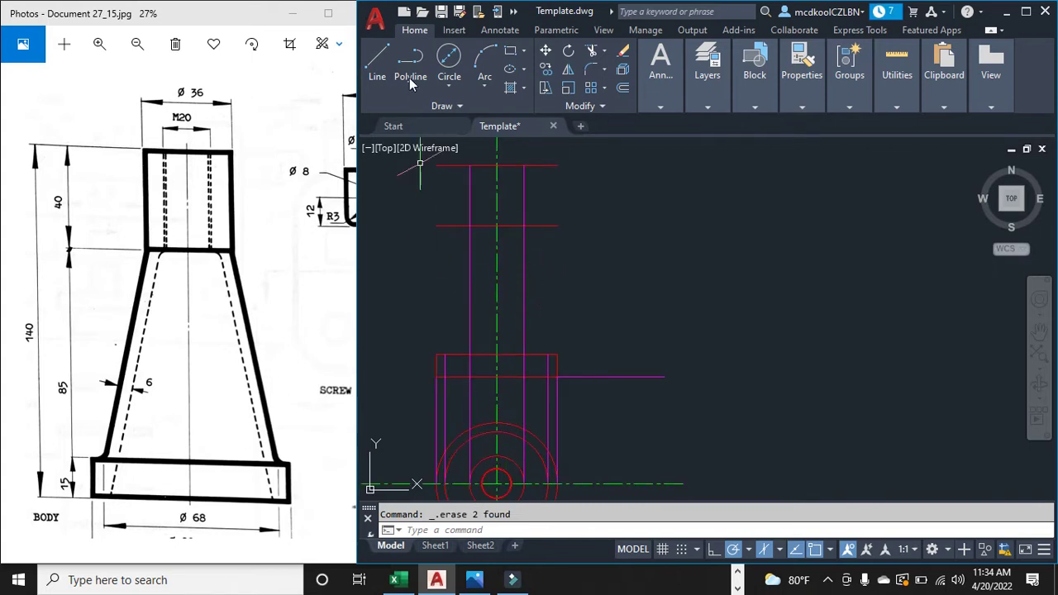
Step: Make Outlines the current layer
mouse_move(717, 109)
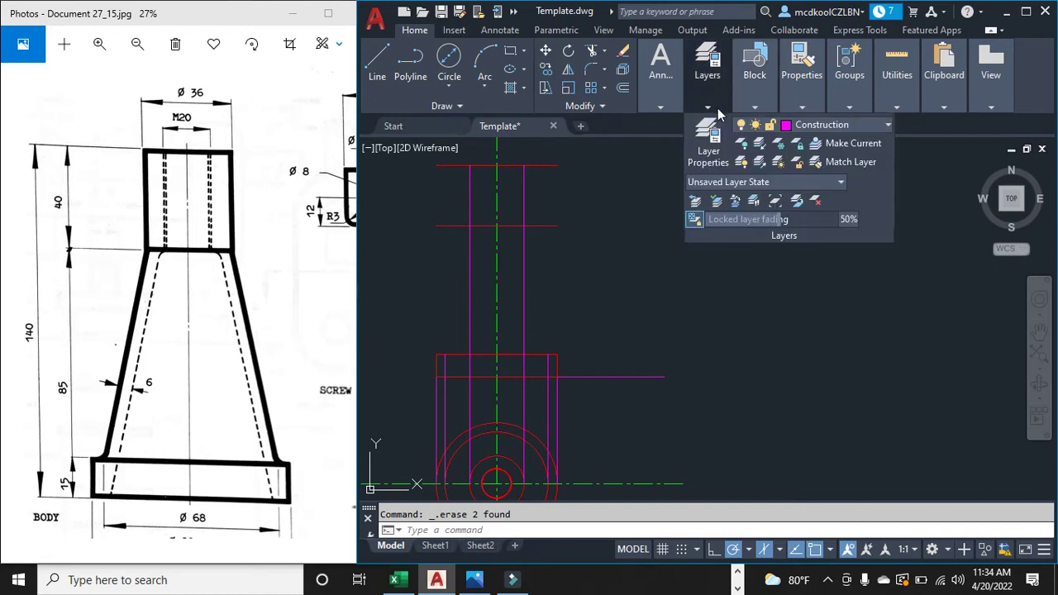
click(815, 127)
click(815, 311)
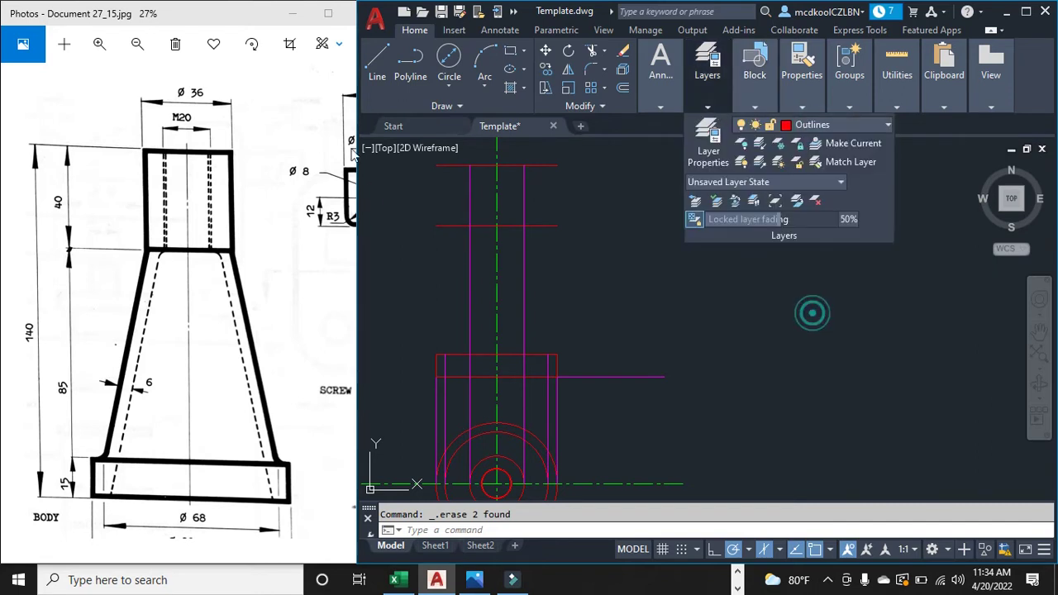
Step: Draw the tapered side from the neck corner to the base's top-left corner, then on to the neck's right corner
click(379, 69)
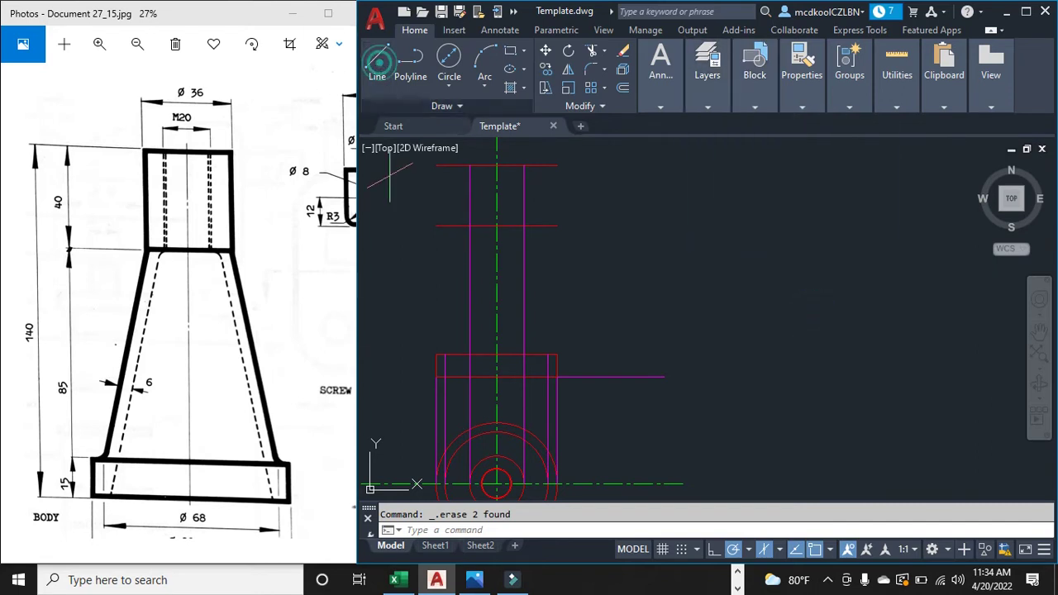
click(469, 225)
scroll(446, 341, up, 2)
click(443, 357)
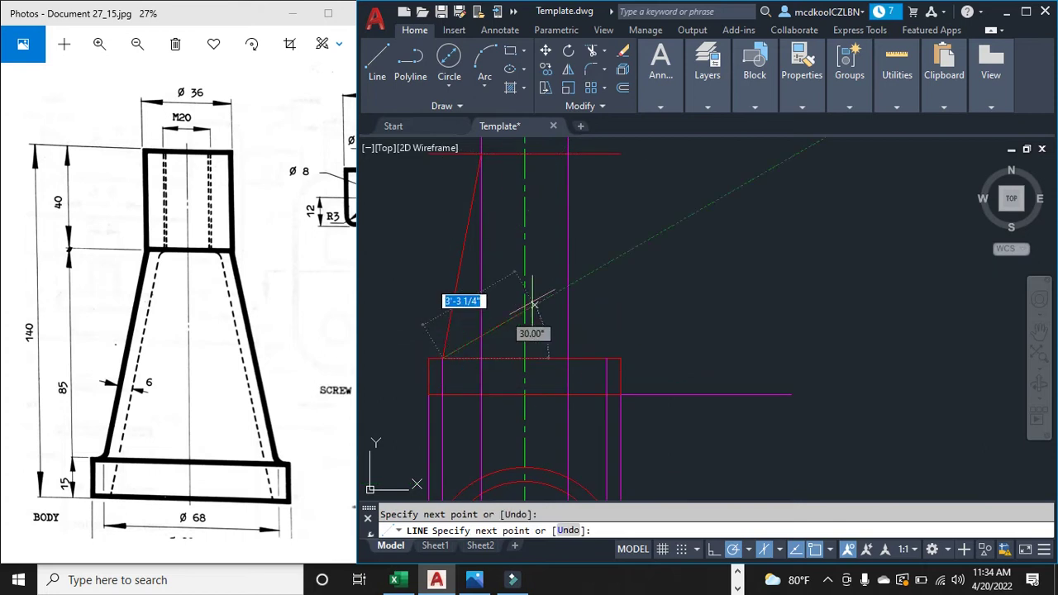
click(567, 153)
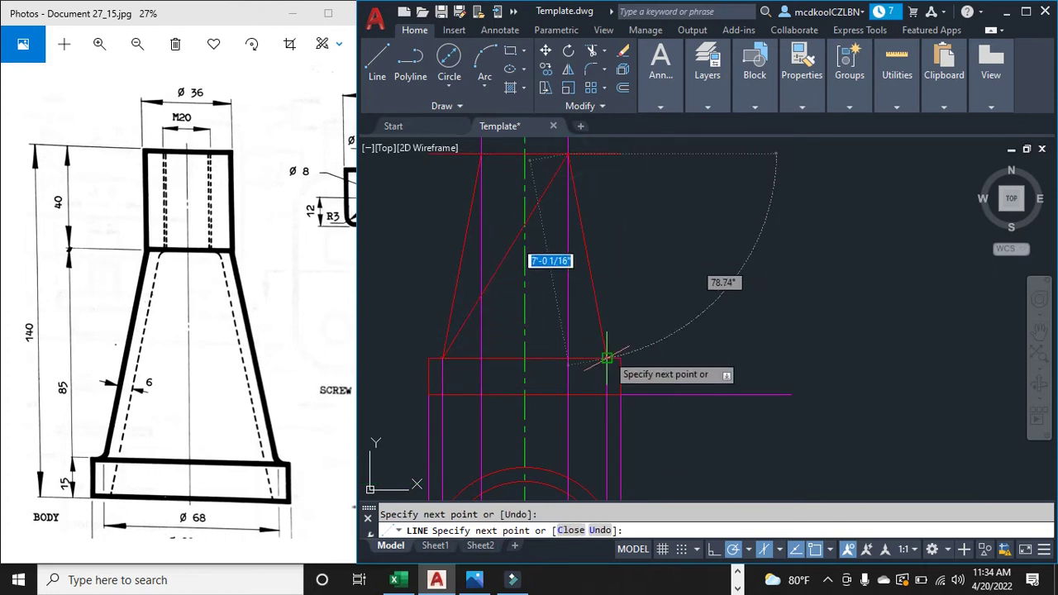
key(Escape)
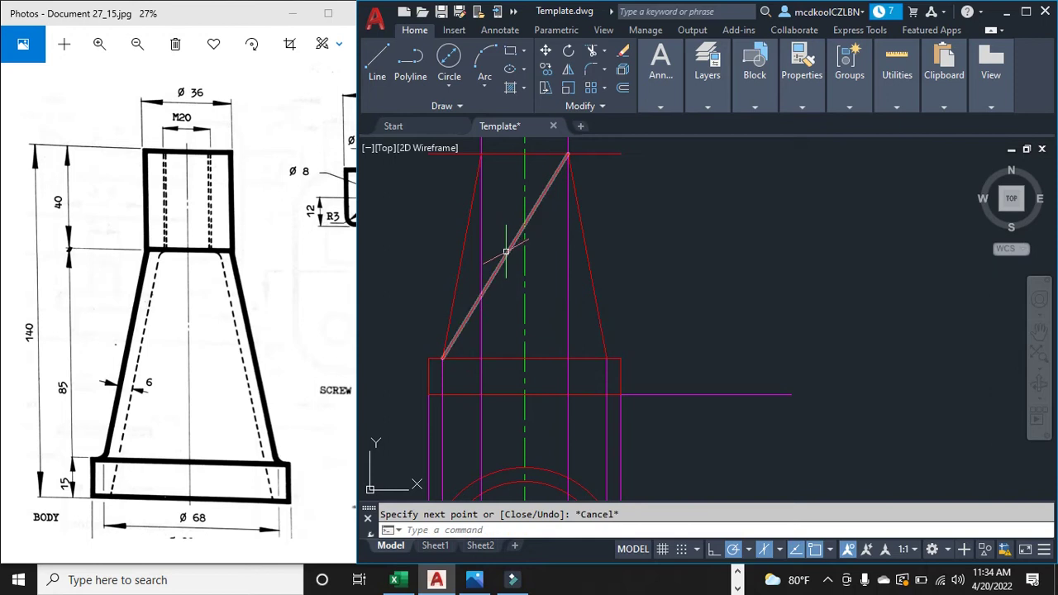
Step: Trim the horizontal line's overhangs and the unneeded vertical segment beside the cone
scroll(611, 252, down, 4)
scroll(646, 189, up, 2)
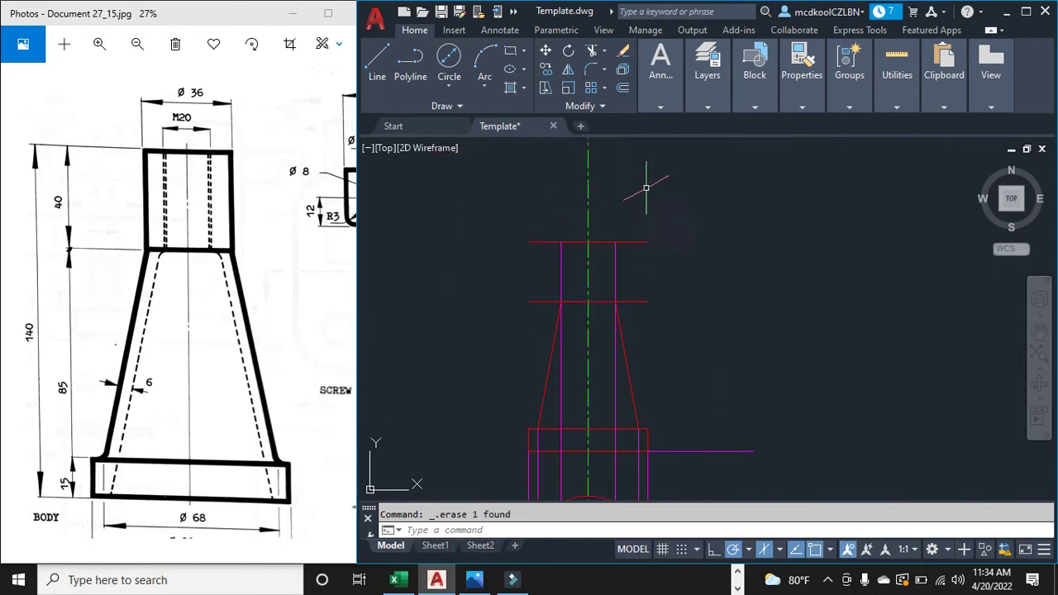
text(tr)
key(space)
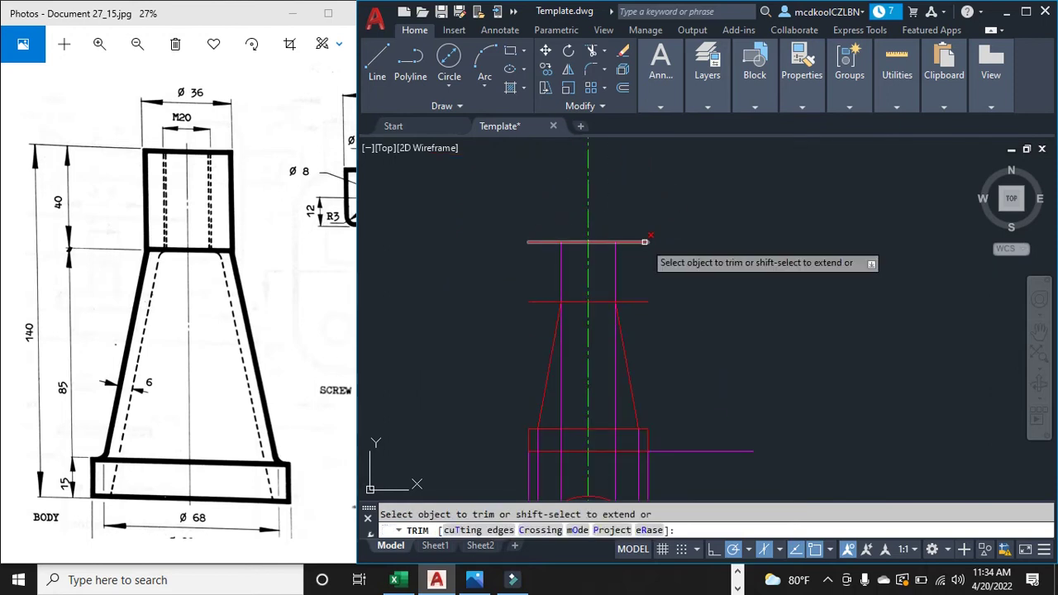
click(637, 302)
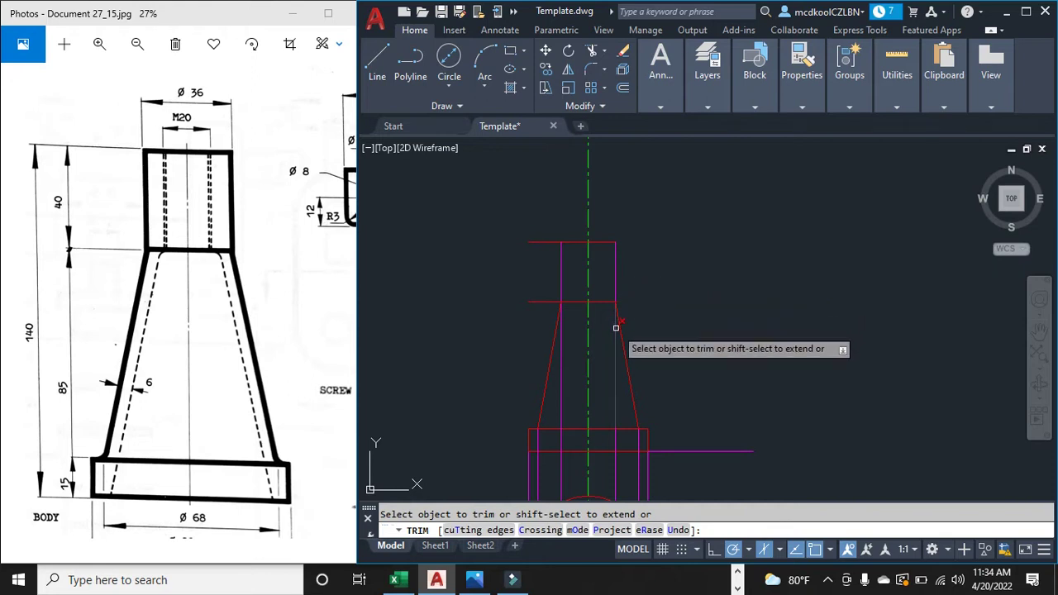
click(561, 366)
click(541, 302)
Step: Fence-trim the remaining overhanging line ends around the neck and across the base
drag(540, 213, 539, 250)
scroll(551, 379, down, 2)
scroll(557, 396, up, 4)
scroll(640, 418, up, 3)
drag(719, 340, 624, 340)
scroll(456, 329, down, 4)
drag(452, 329, 422, 329)
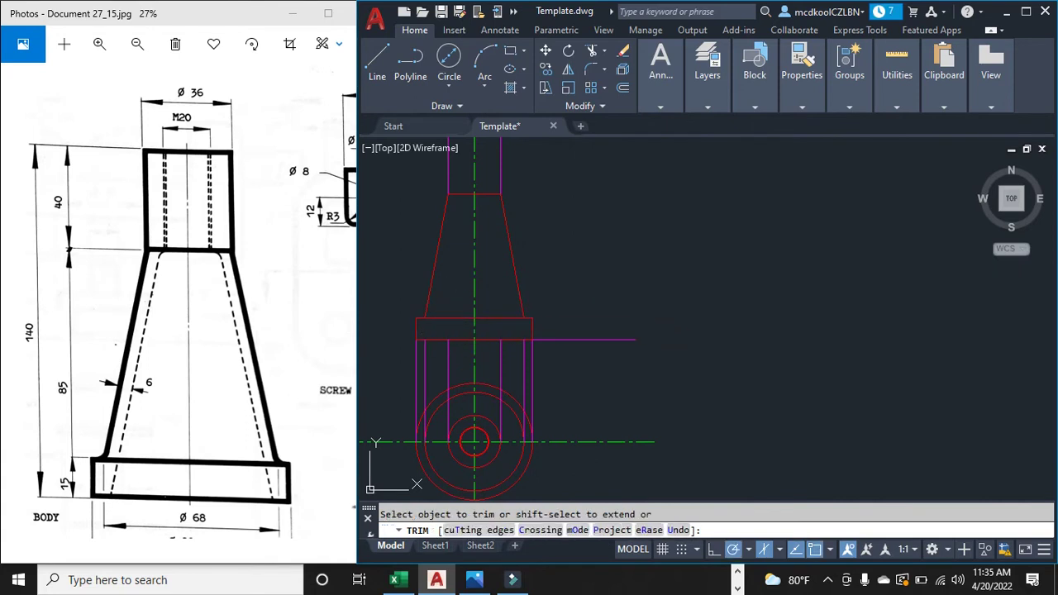
key(Escape)
scroll(190, 455, down, 2)
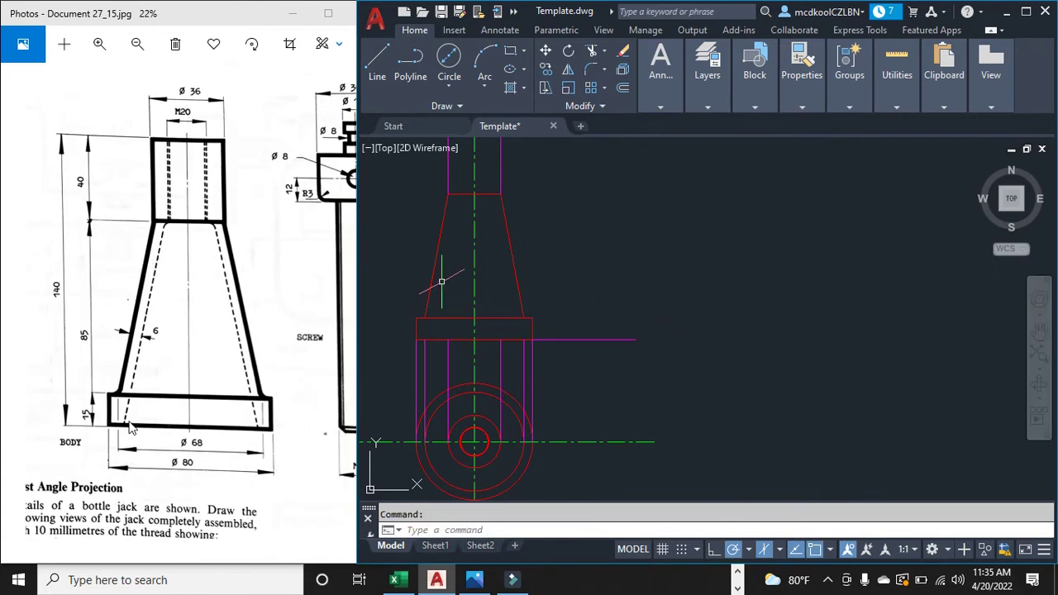
Step: Offset both tapered sides 6 units toward the inside of the cone
scroll(130, 427, down, 1)
scroll(142, 381, up, 4)
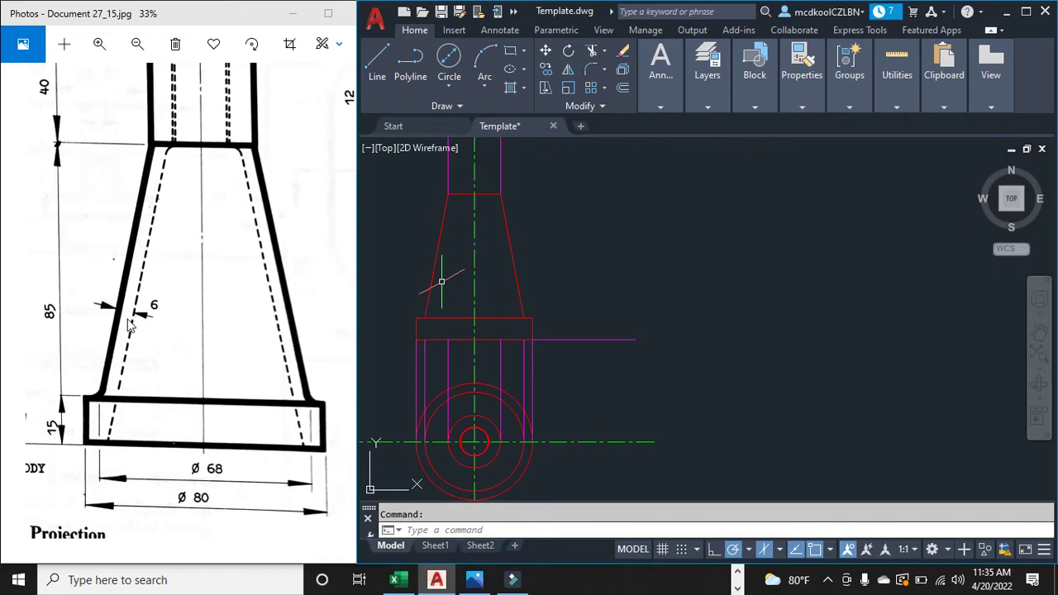
scroll(411, 252, up, 4)
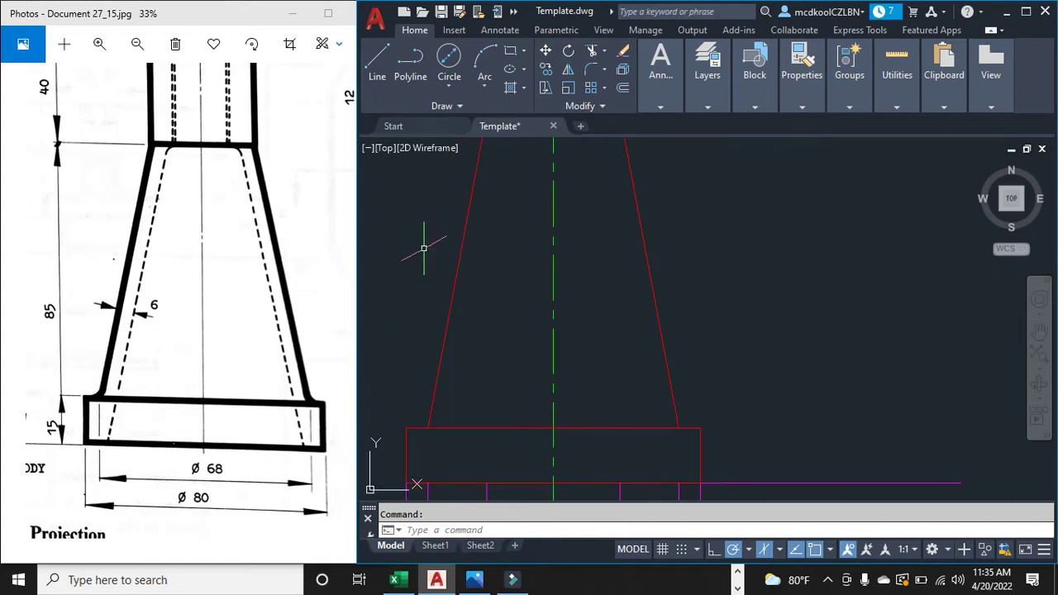
key(Return)
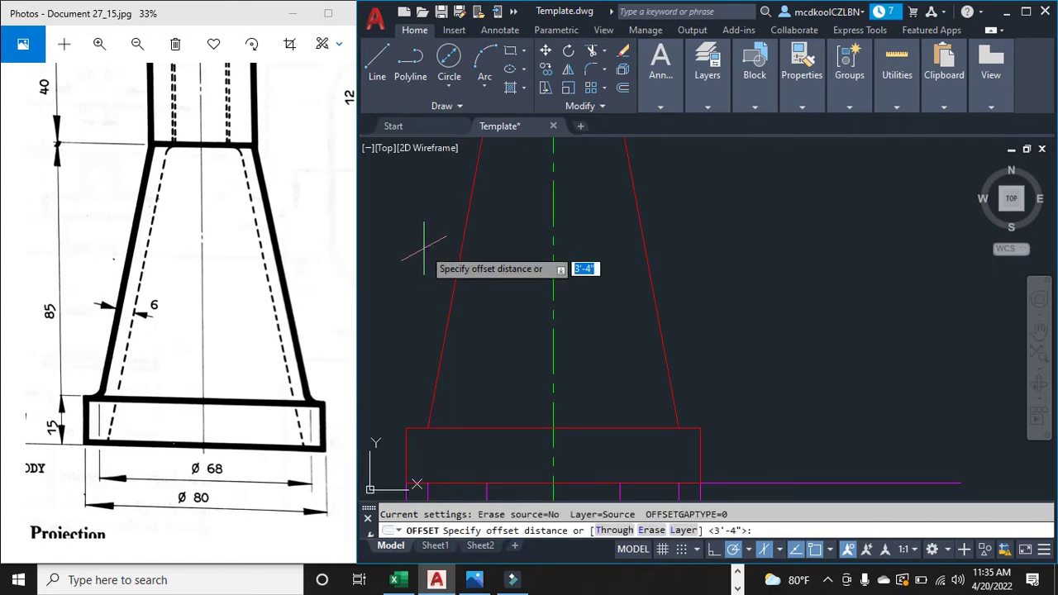
key(Return)
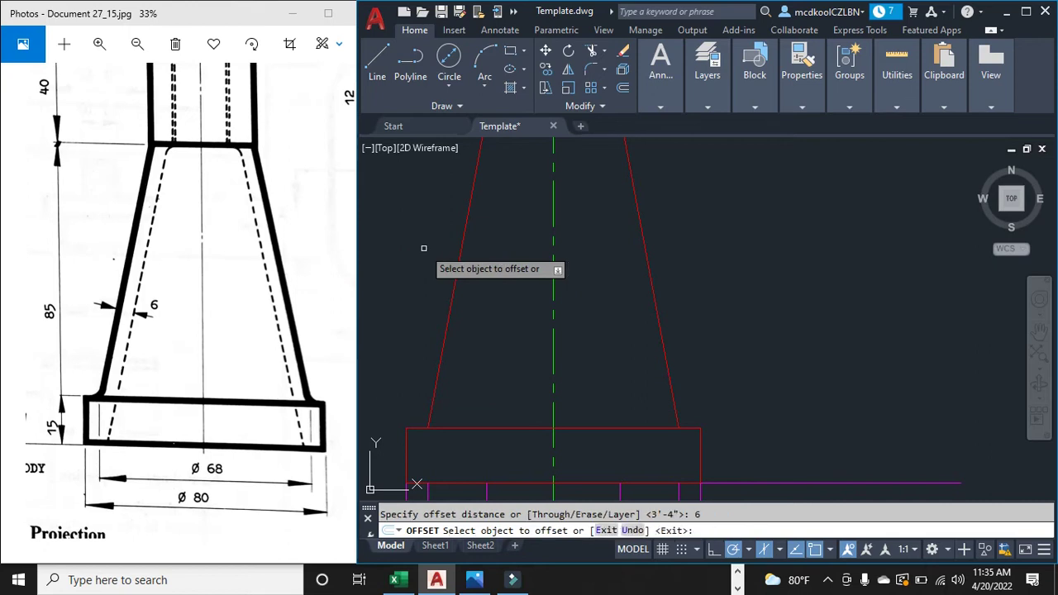
click(457, 273)
click(491, 272)
click(651, 276)
click(620, 292)
key(Escape)
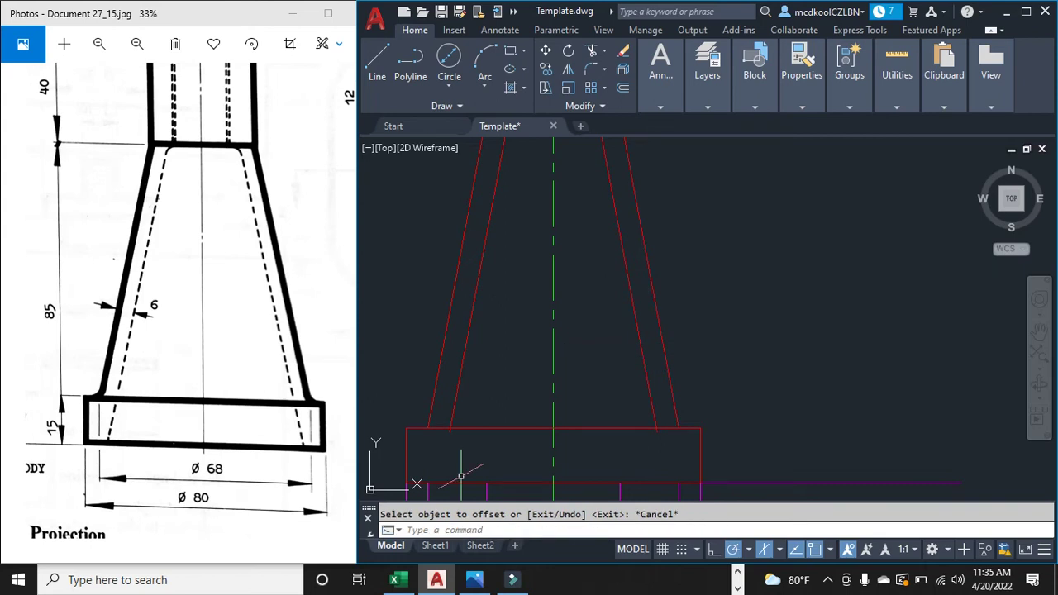
Step: Extend both inner lines down to the base's bottom edge
scroll(447, 477, down, 3)
scroll(458, 462, up, 5)
scroll(465, 444, down, 2)
scroll(454, 442, up, 2)
click(492, 419)
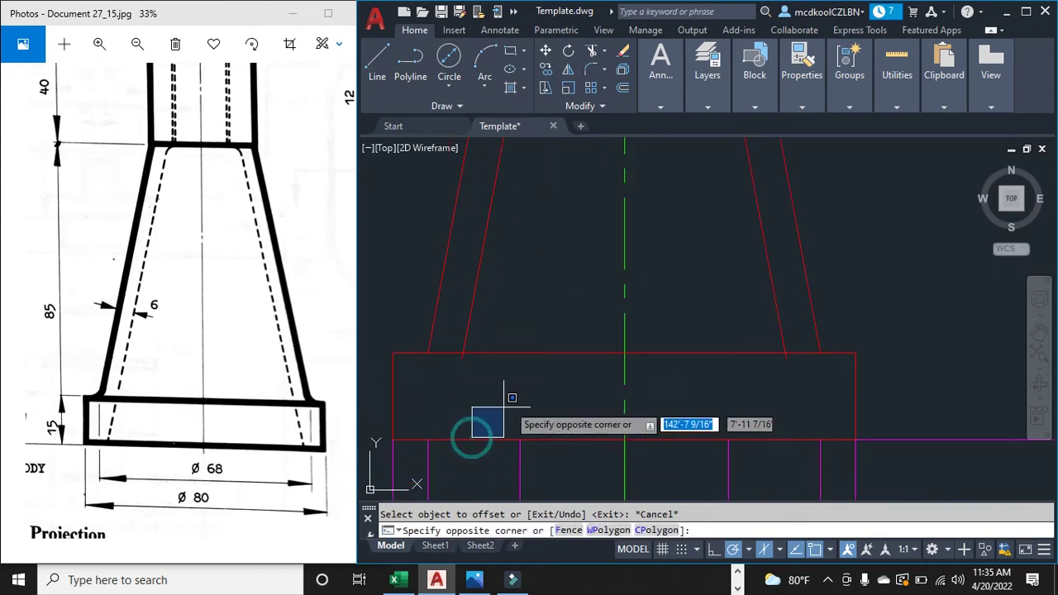
key(Escape)
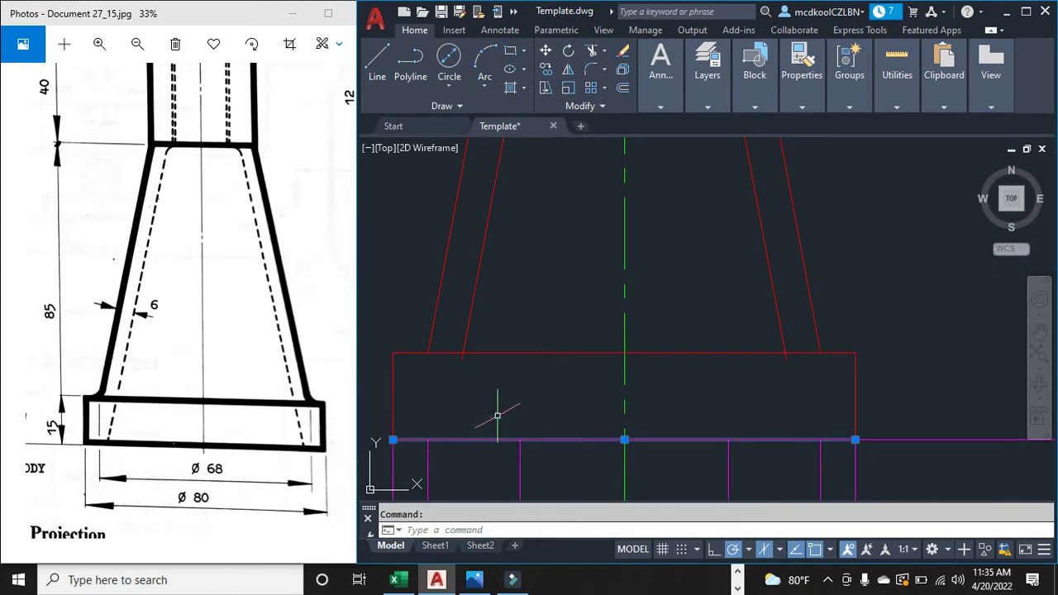
text(nd)
key(Return)
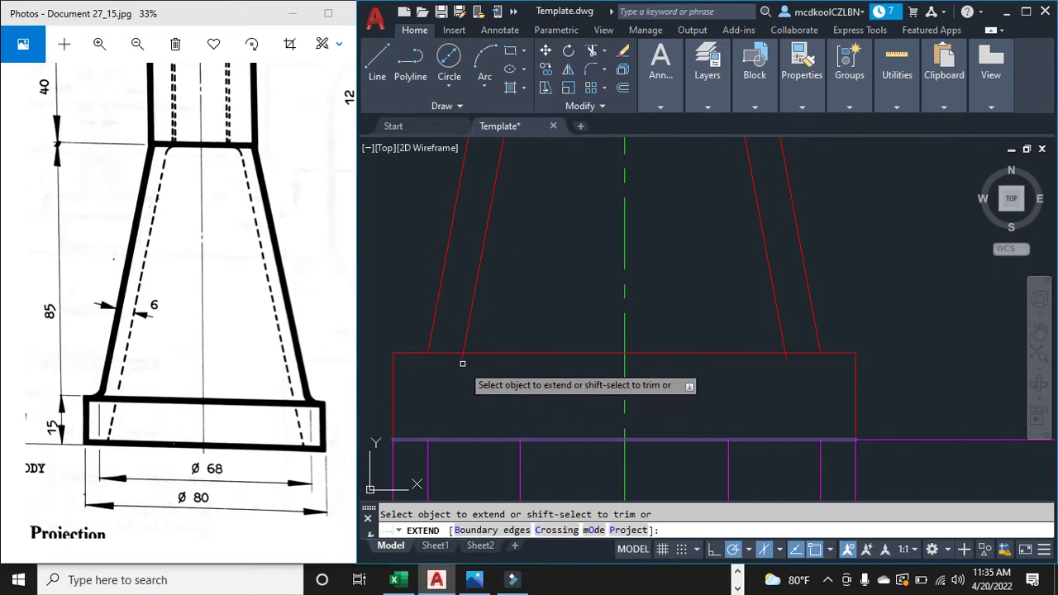
click(462, 364)
click(785, 360)
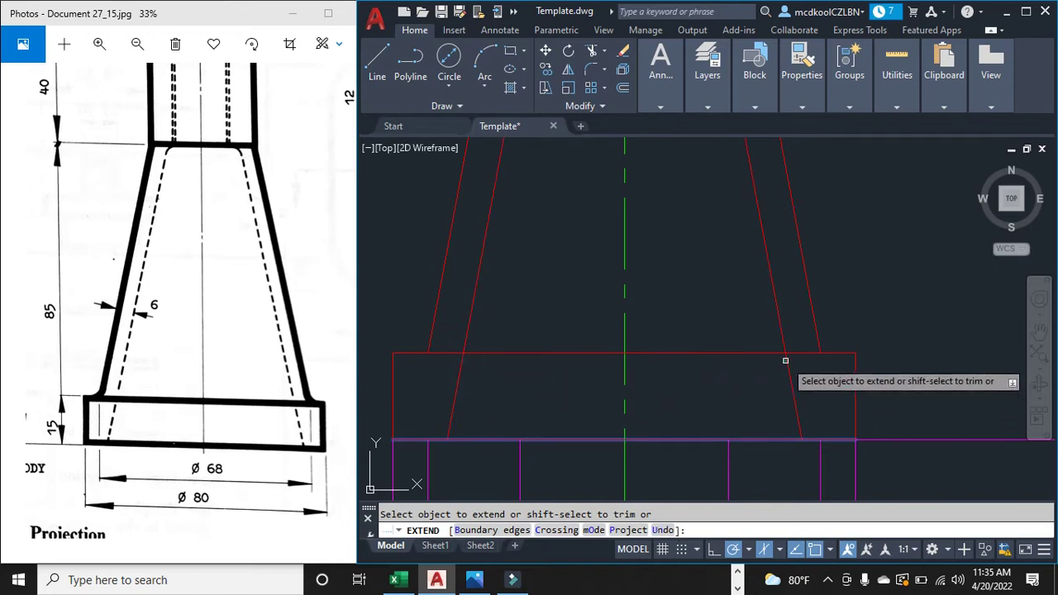
scroll(760, 394, down, 6)
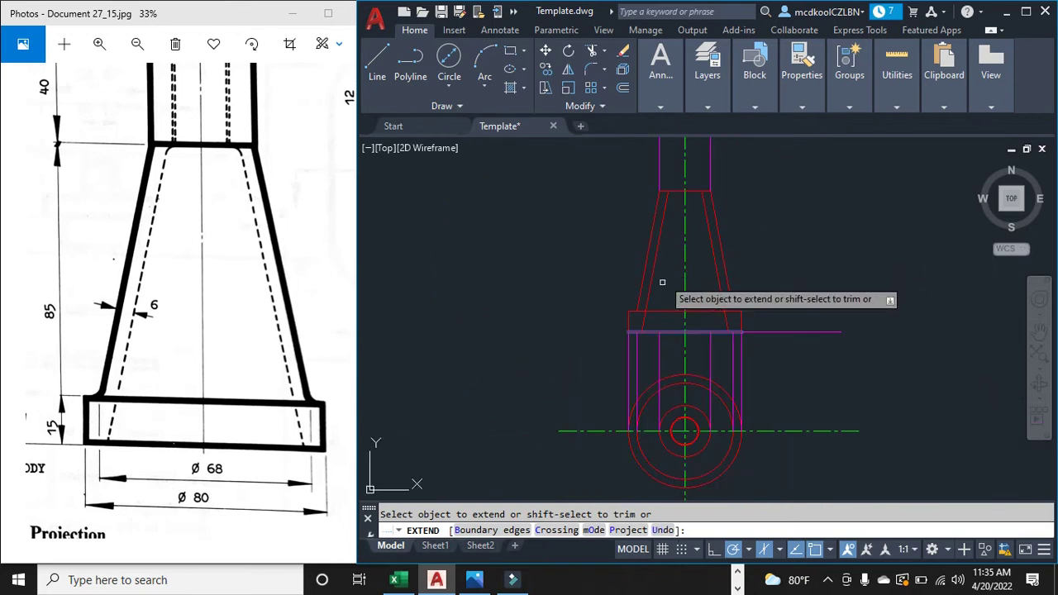
key(Escape)
scroll(661, 380, up, 4)
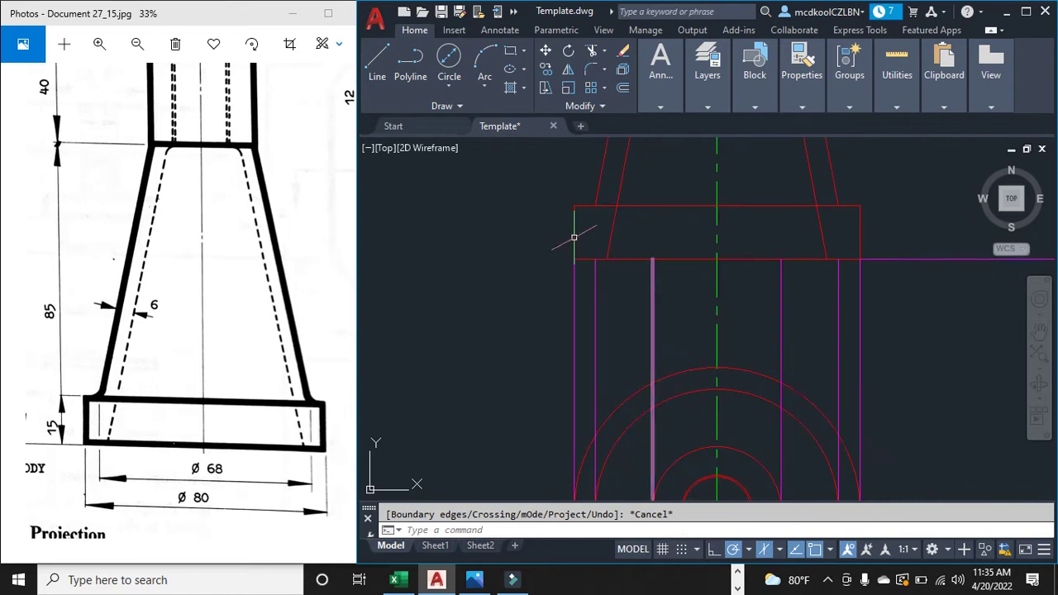
Step: Draw a short line segment starting on the base's top edge
click(378, 64)
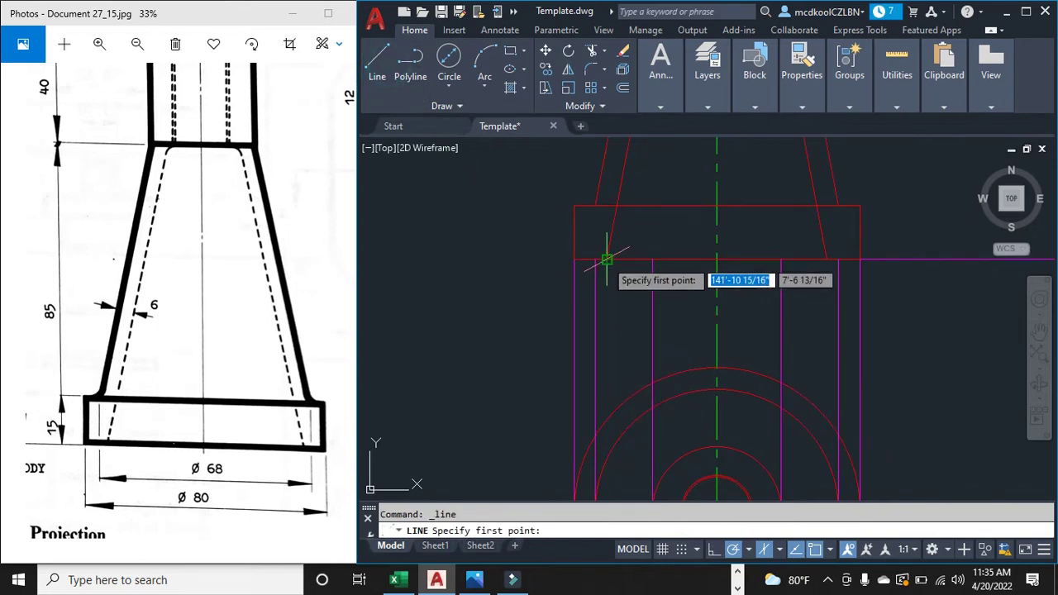
click(607, 260)
scroll(606, 260, down, 4)
scroll(595, 389, up, 5)
scroll(618, 291, up, 6)
click(618, 272)
Step: Draw a centre-radius circle at the axes' crossing and put it on the Hidden layer
click(450, 89)
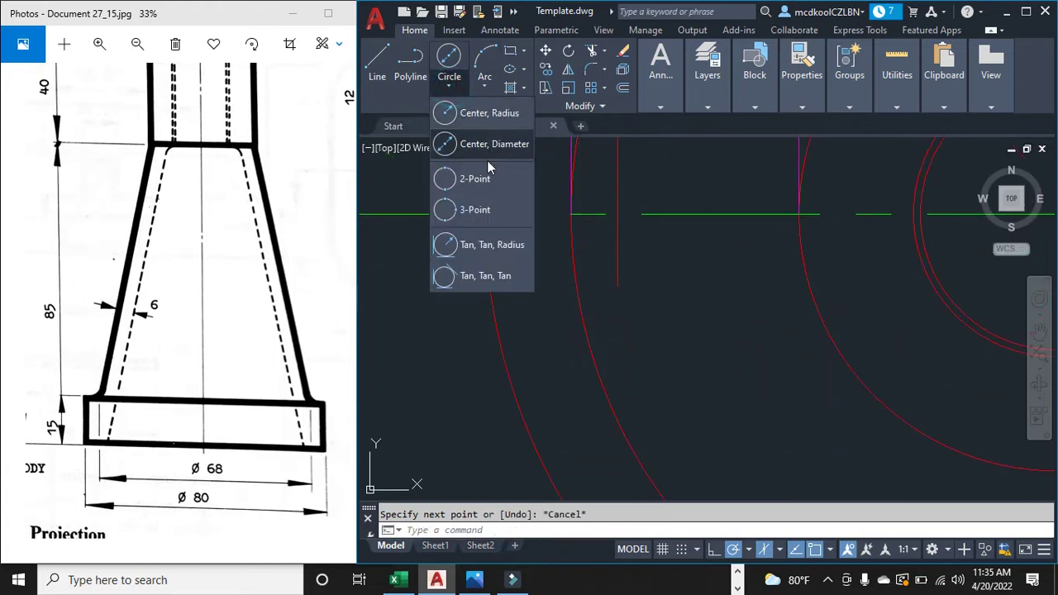
click(495, 115)
scroll(536, 224, down, 3)
scroll(779, 248, up, 8)
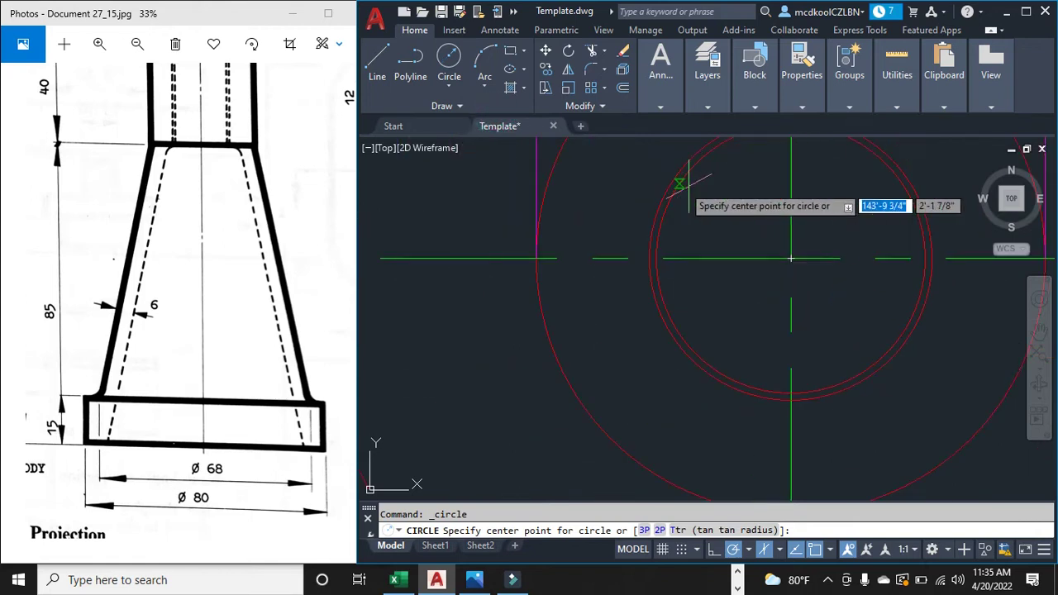
click(828, 295)
scroll(802, 306, down, 3)
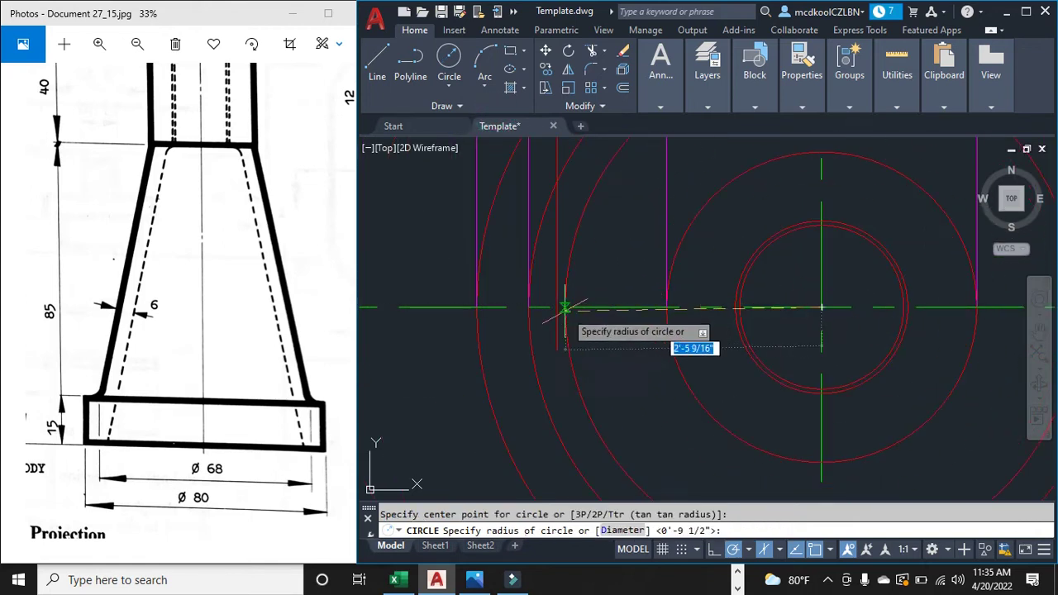
key(Escape)
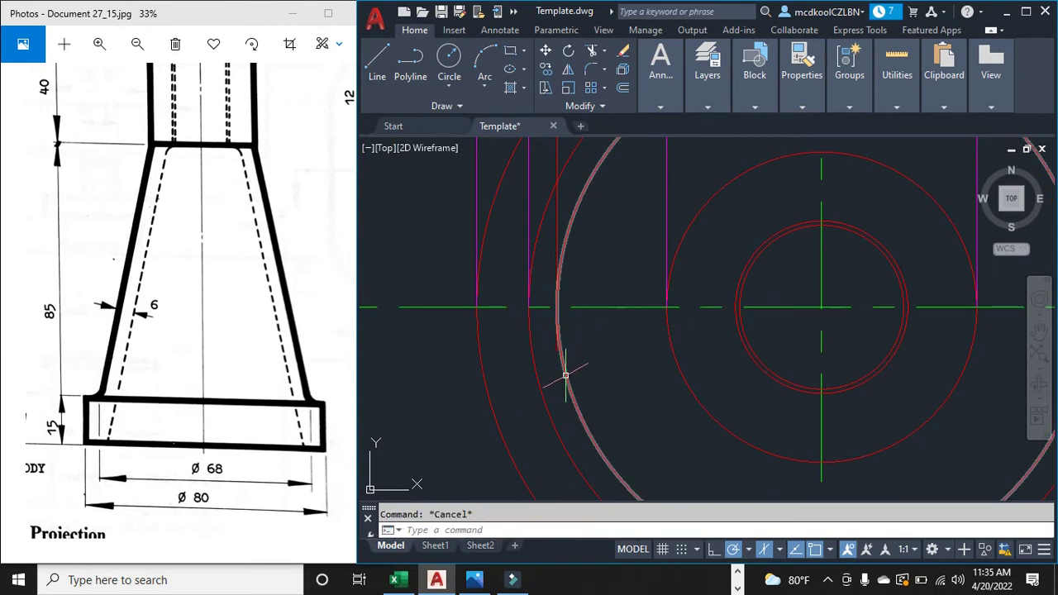
click(707, 106)
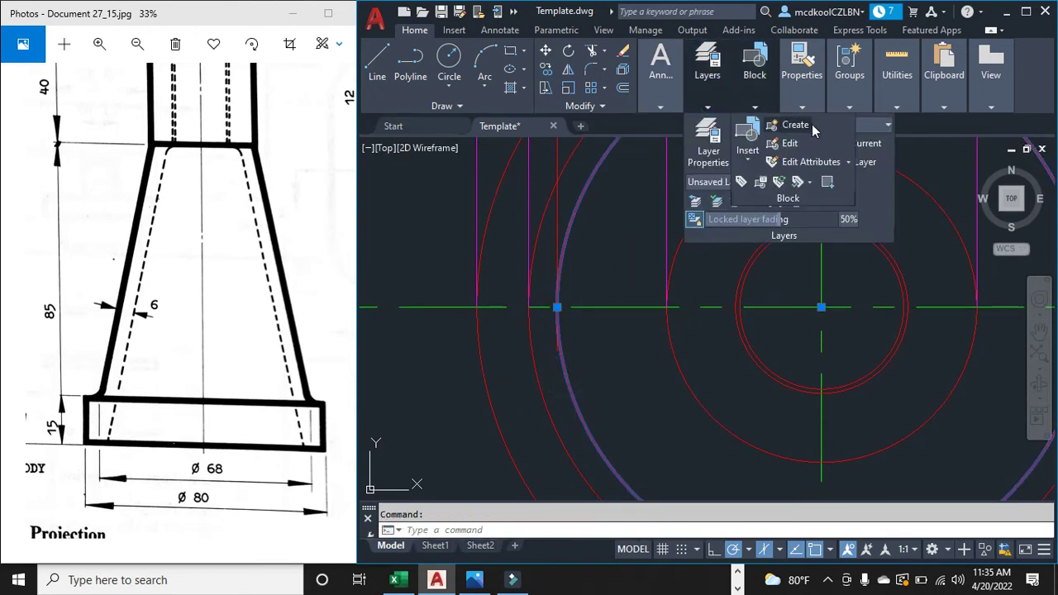
click(867, 124)
click(810, 293)
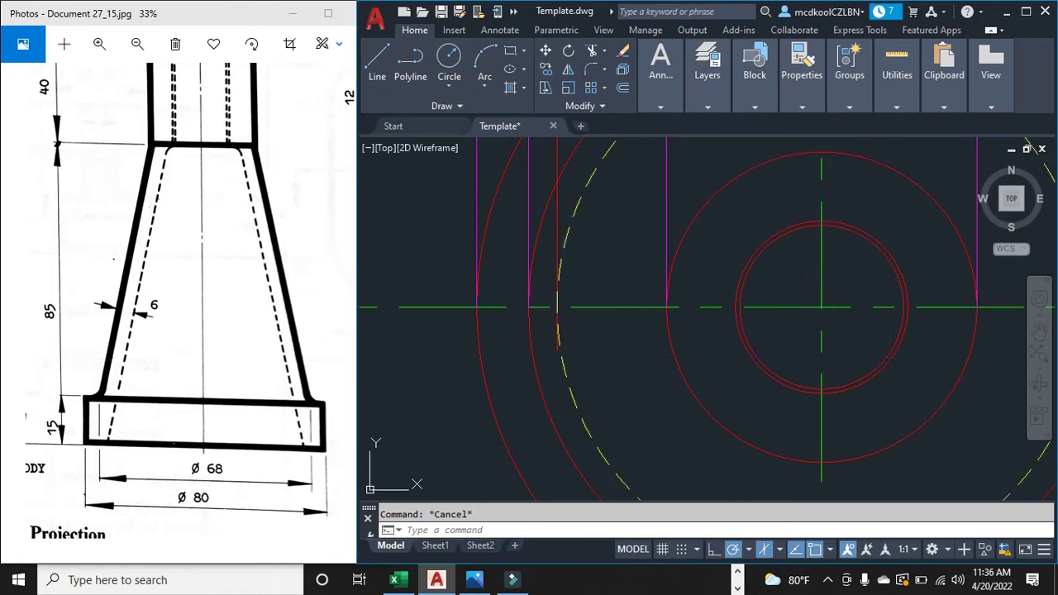
Step: Trim the vertical segment below the centre line
text(tr)
key(Return)
scroll(579, 306, up, 5)
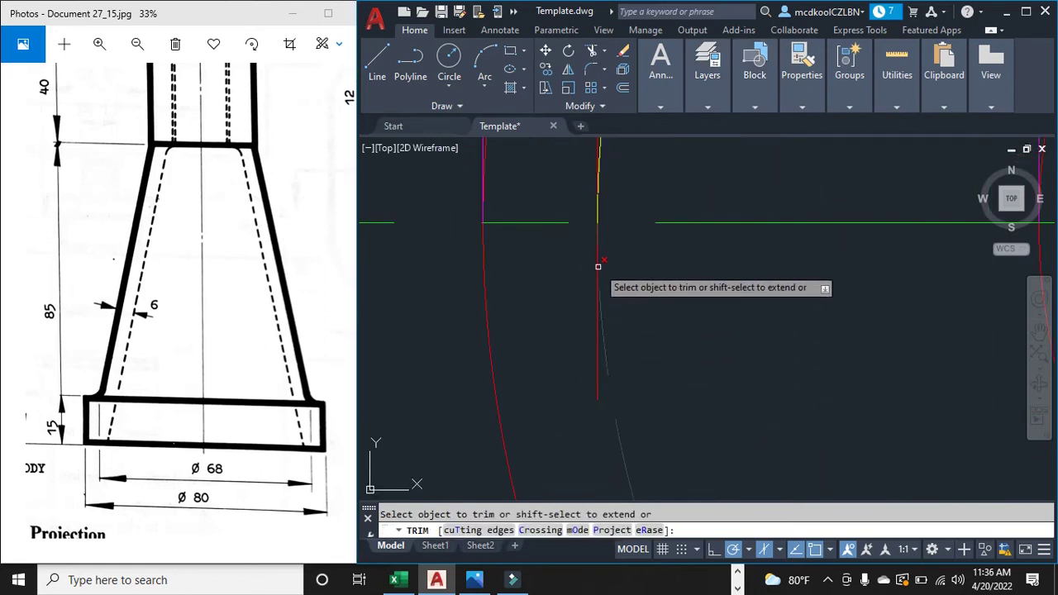
click(595, 341)
scroll(594, 340, down, 5)
key(Escape)
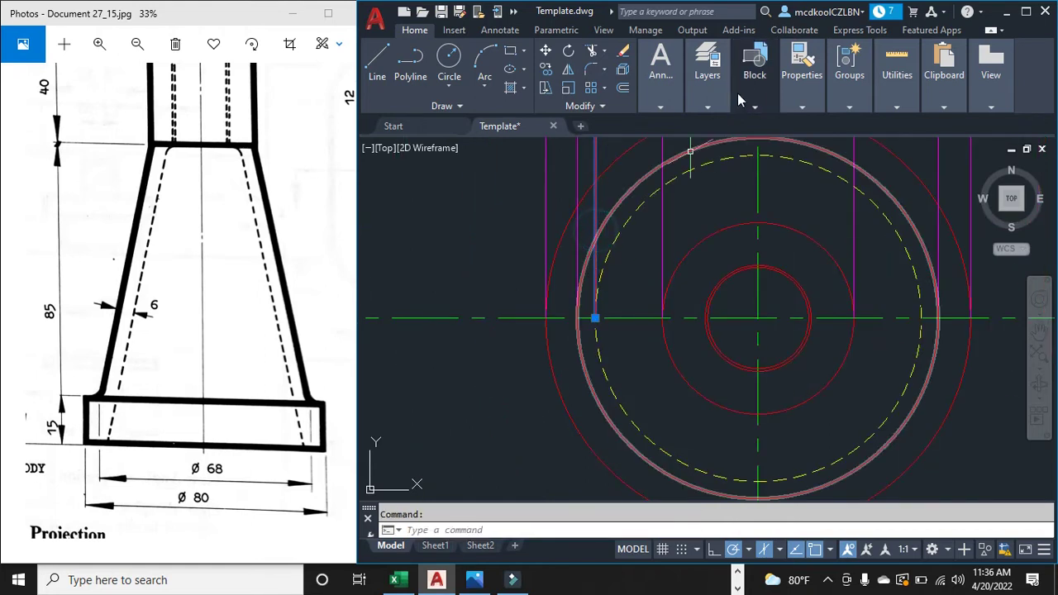
Step: Make Construction the current layer
click(708, 106)
click(754, 106)
click(708, 107)
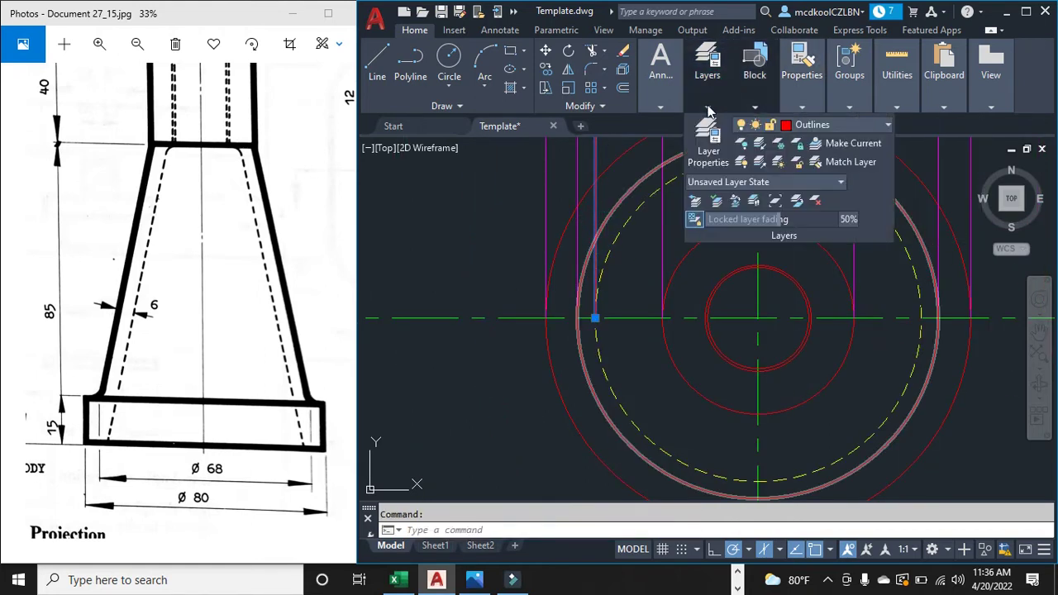
click(829, 124)
click(826, 219)
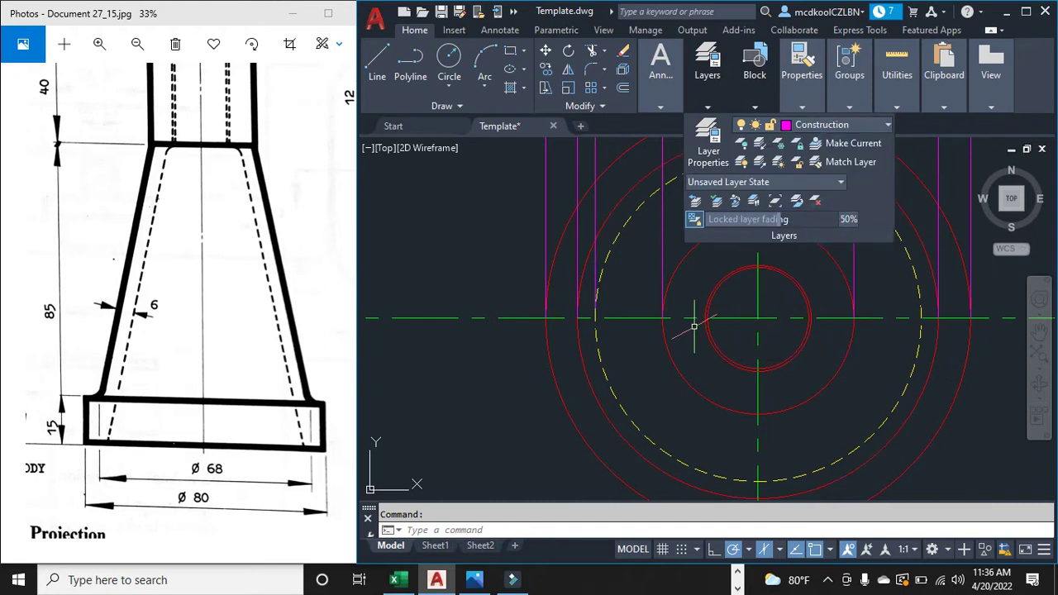
key(Escape)
scroll(645, 193, down, 10)
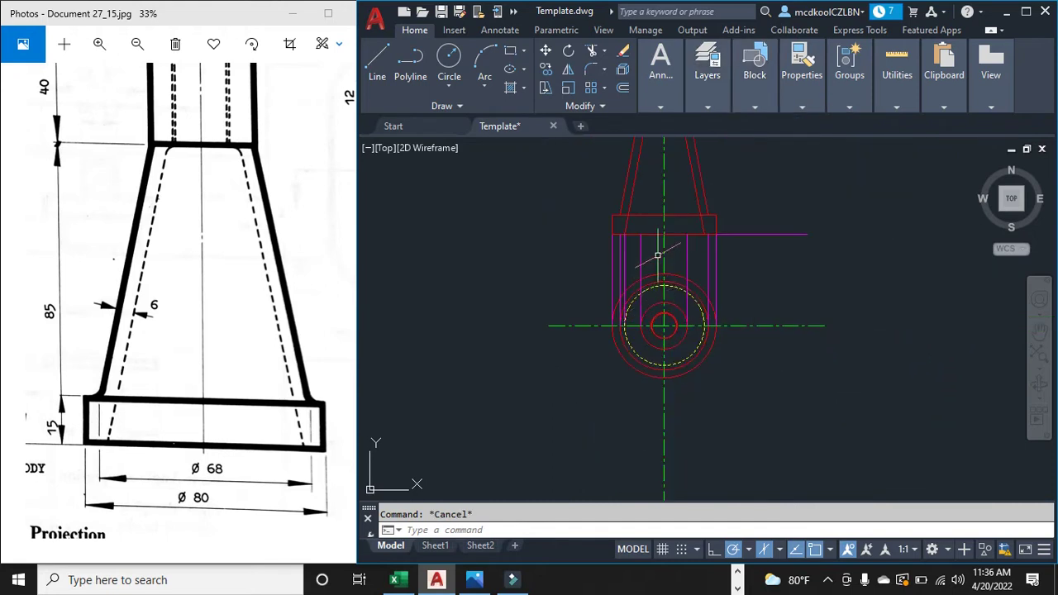
Step: Draw a line from the plan circle's centre up to the screw head's top
scroll(646, 149, up, 6)
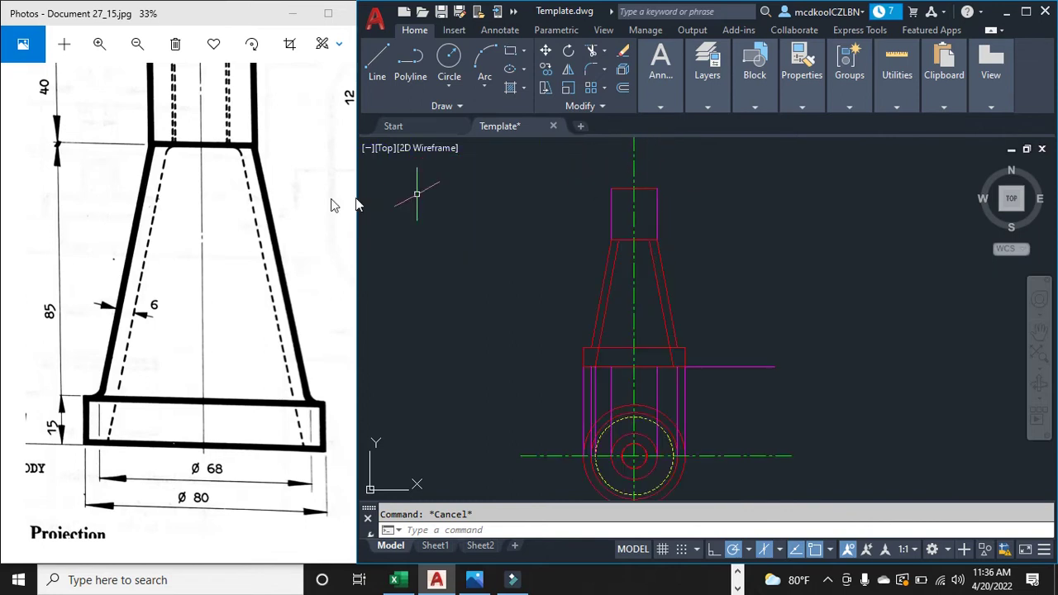
scroll(235, 199, down, 3)
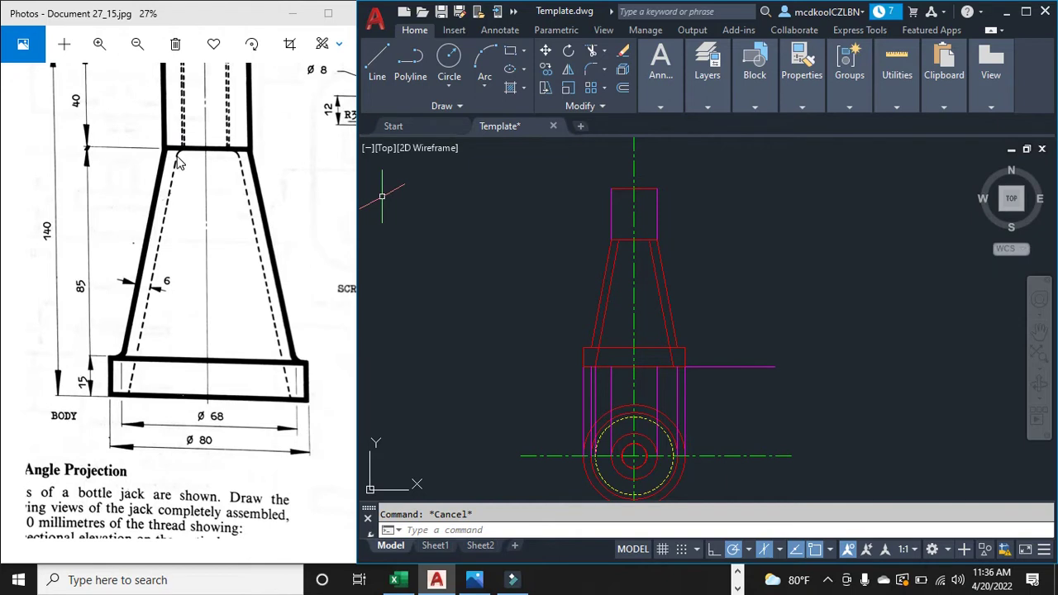
scroll(650, 412, up, 5)
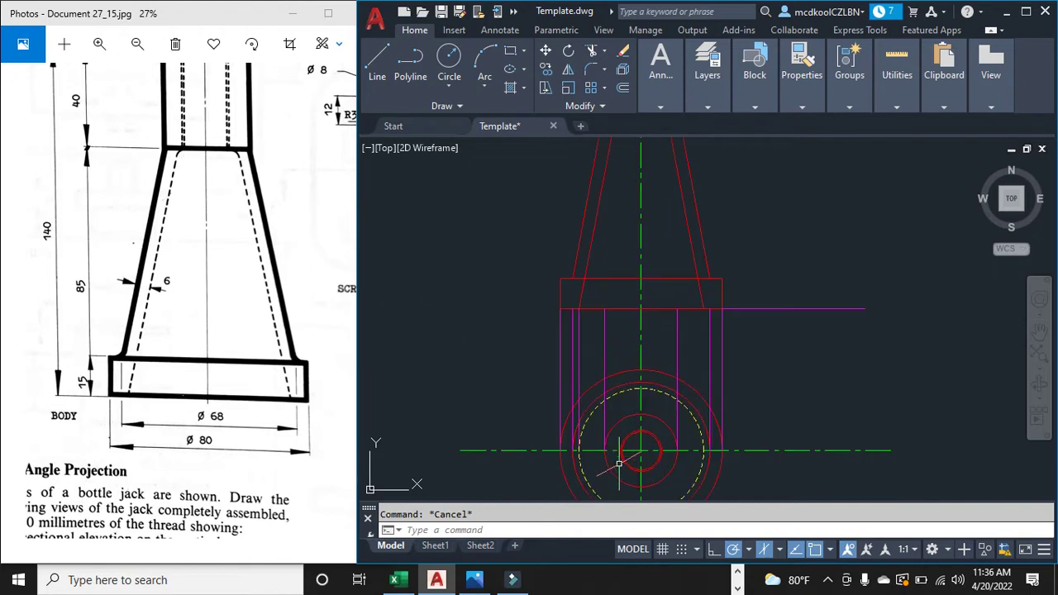
click(383, 76)
scroll(661, 432, up, 2)
scroll(538, 415, up, 3)
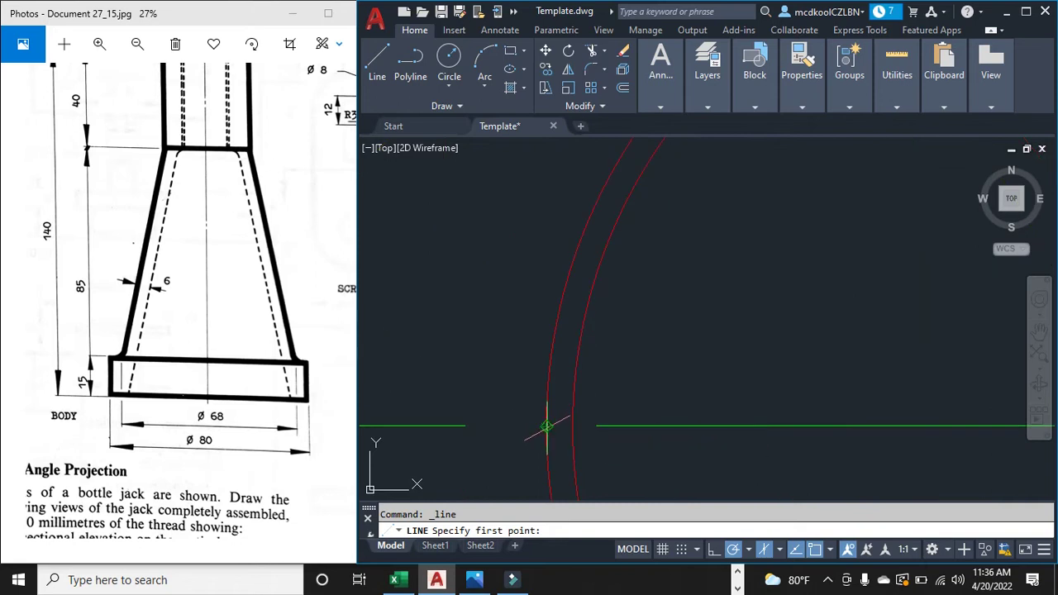
click(546, 427)
scroll(546, 431, down, 5)
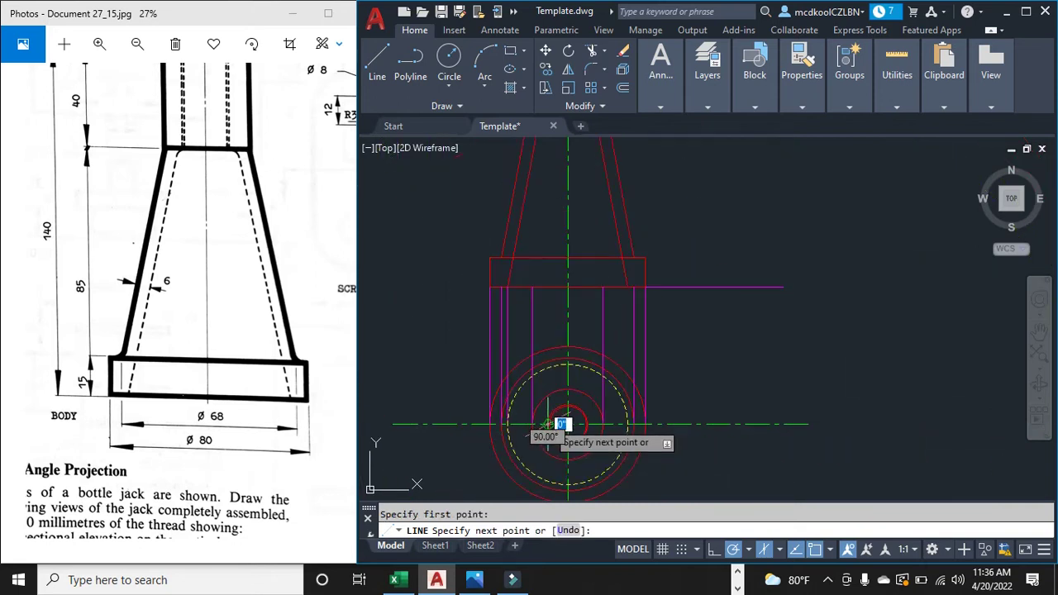
scroll(550, 207, up, 4)
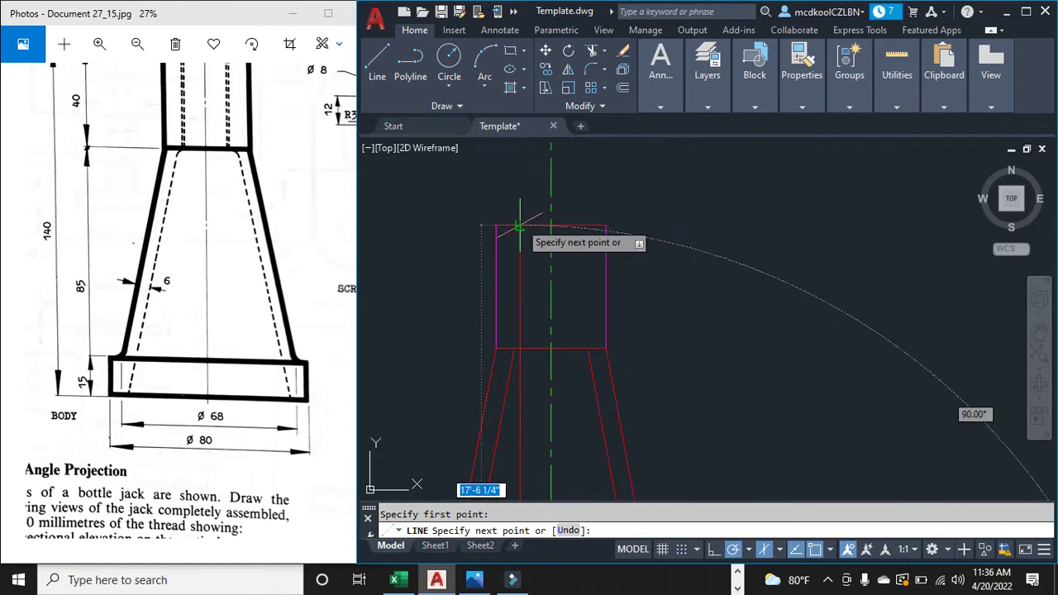
click(517, 225)
Step: Add the next line segment to a point on the circle's edge, then end the line
scroll(518, 225, down, 4)
scroll(541, 331, up, 8)
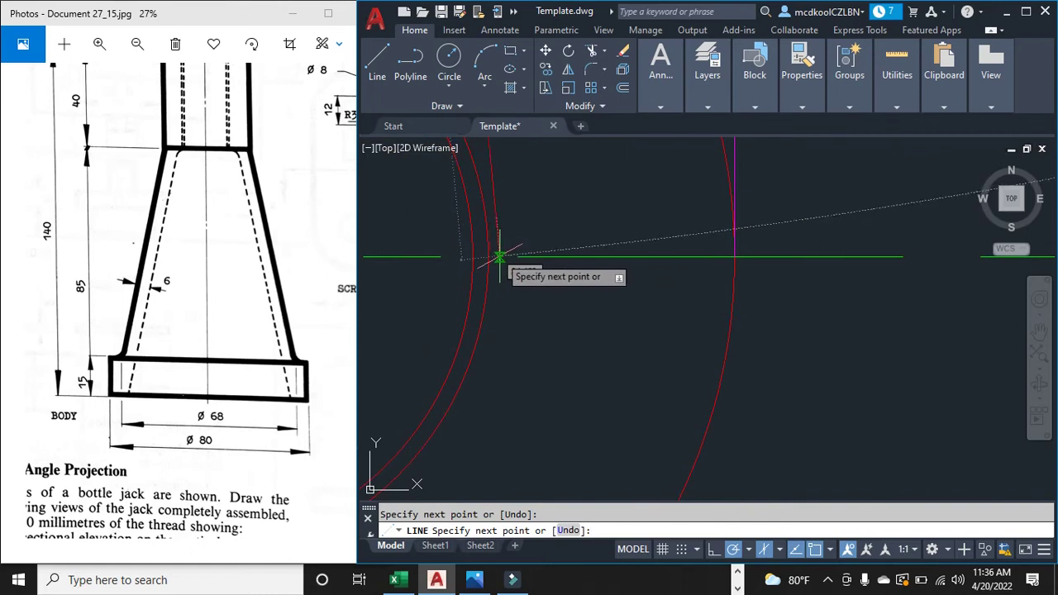
click(488, 257)
scroll(486, 252, down, 5)
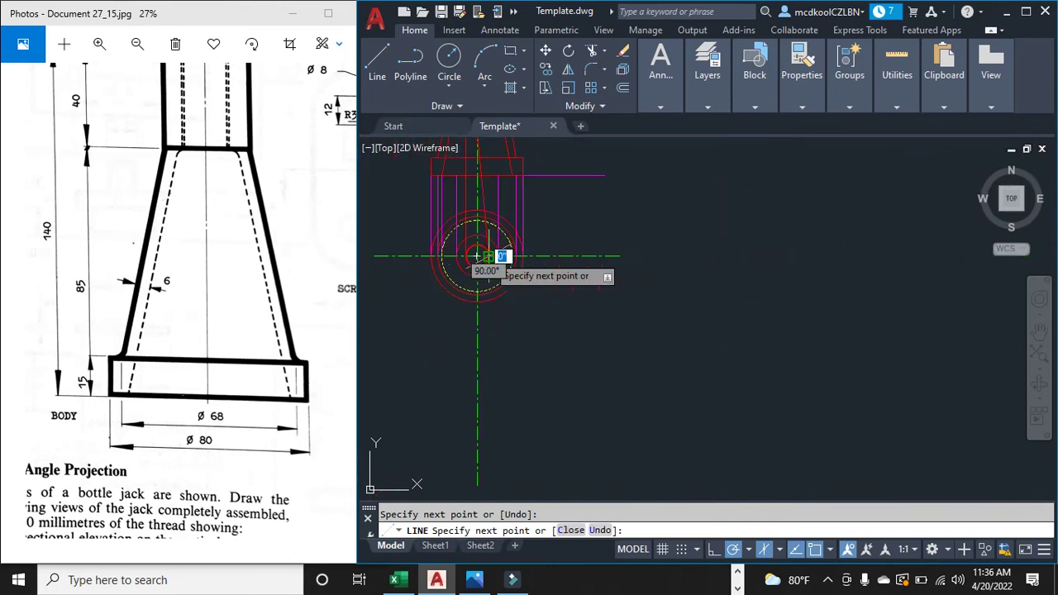
scroll(484, 157, up, 5)
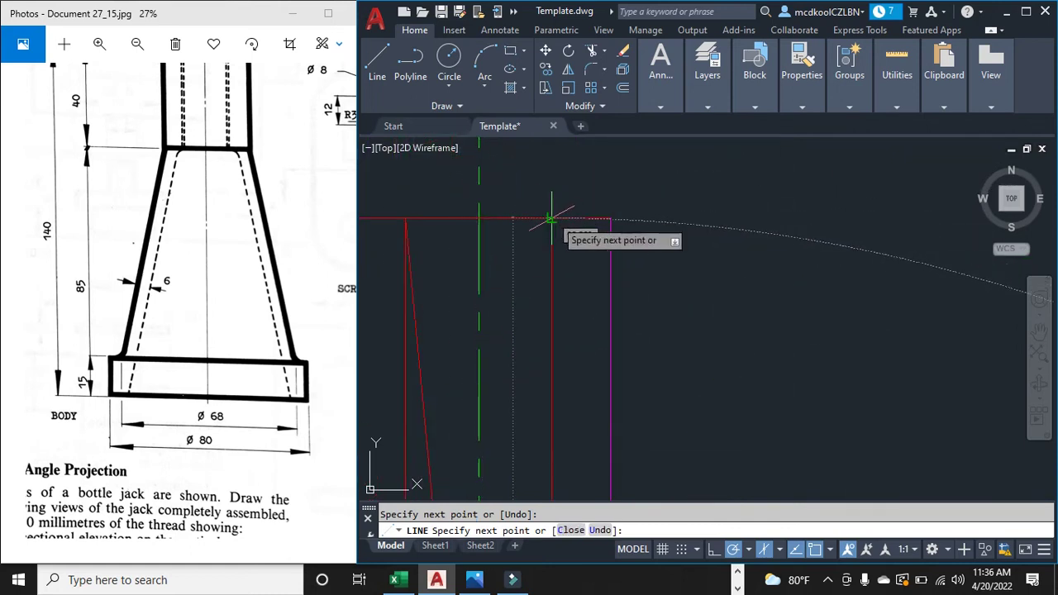
scroll(552, 219, down, 3)
key(Escape)
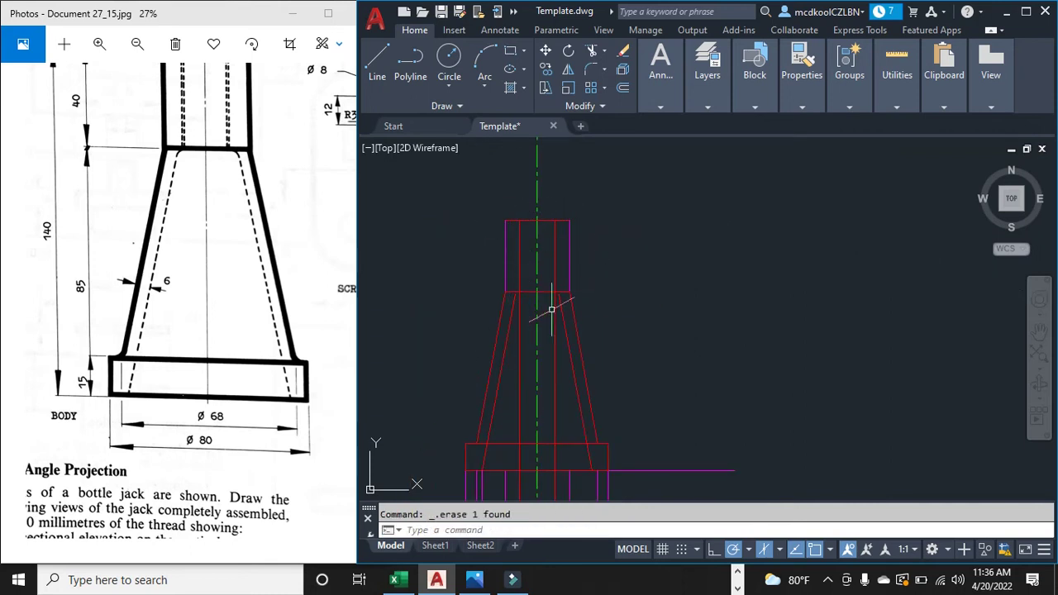
Step: Trim the vertical projection line below the screw head
text(m)
key(Return)
scroll(538, 314, up, 5)
click(516, 324)
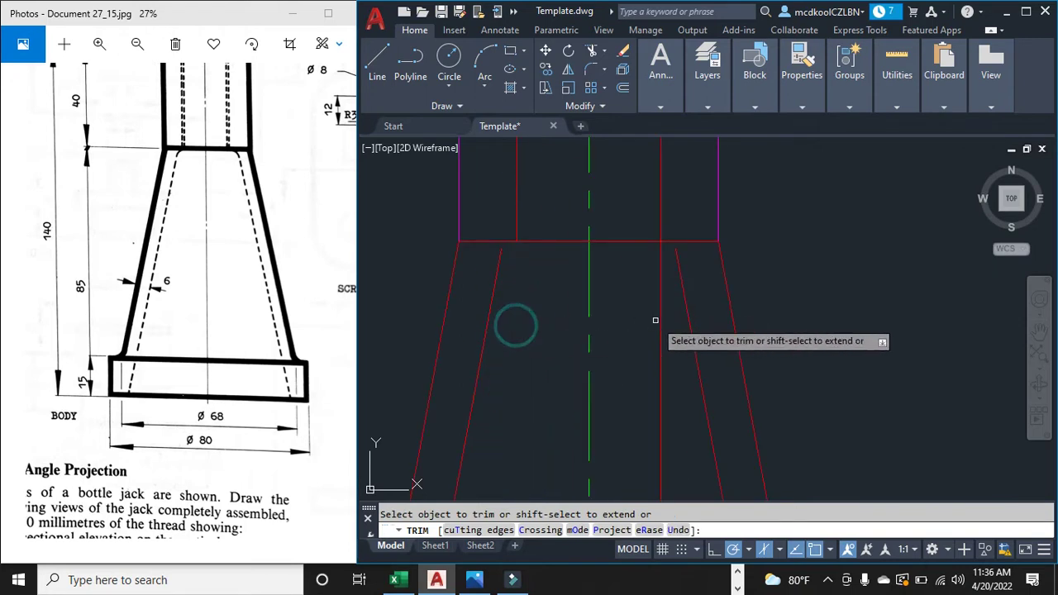
scroll(645, 321, down, 4)
scroll(626, 326, up, 5)
key(Escape)
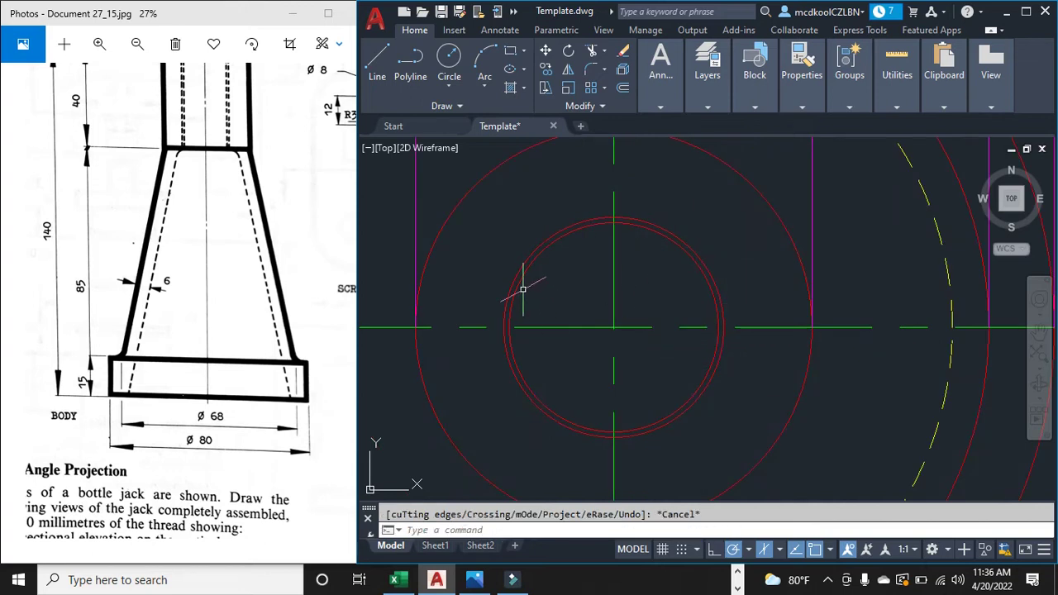
Step: Erase the plan view's inner circle
click(522, 289)
click(520, 285)
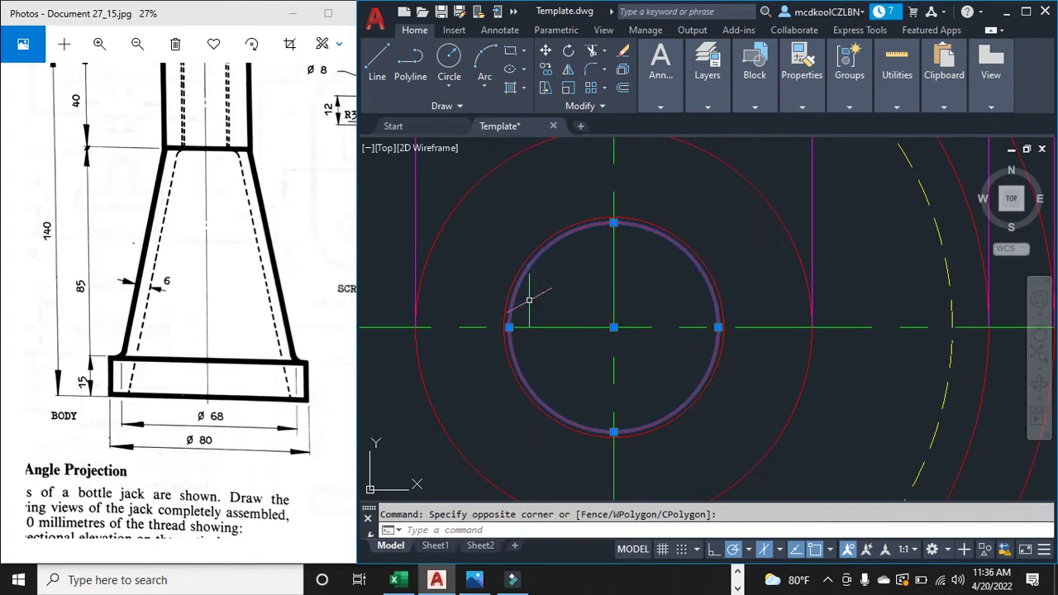
key(Delete)
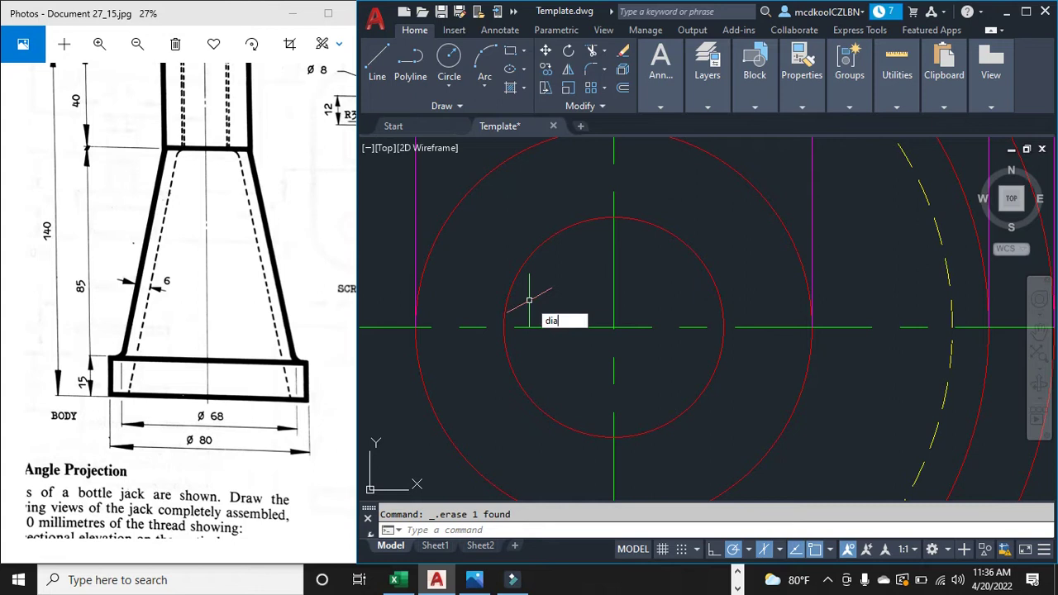
Step: Draw an Ø18 circle centred on the plan's centre-line intersection
scroll(610, 329, up, 4)
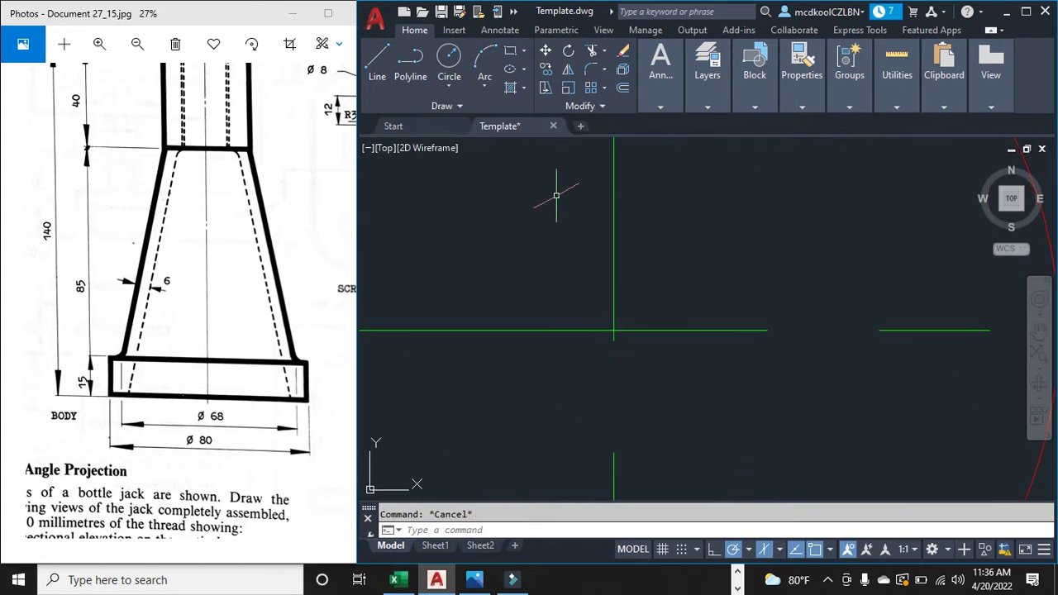
click(450, 86)
click(484, 145)
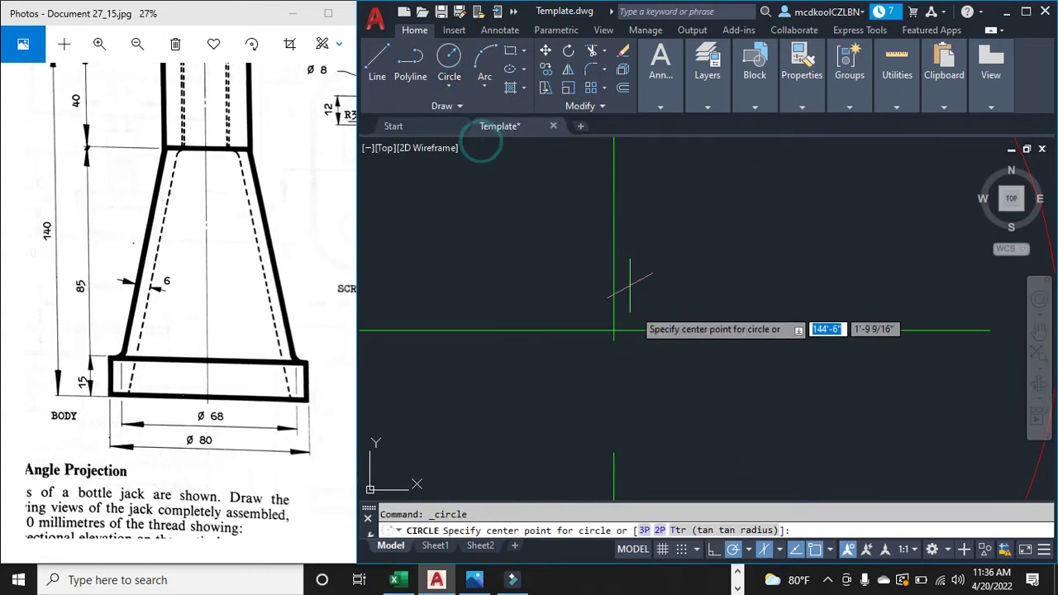
click(612, 331)
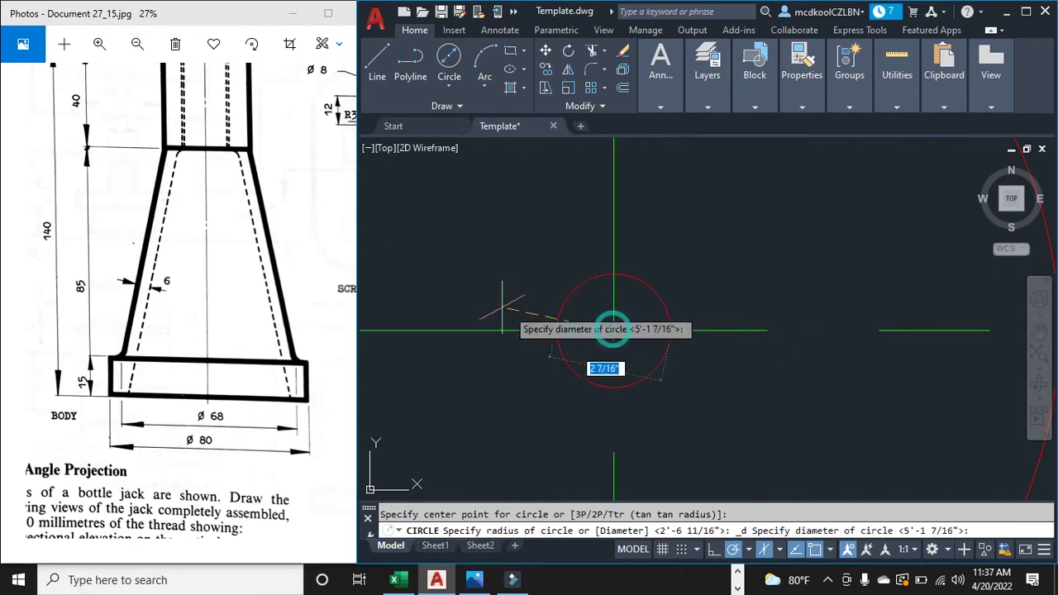
scroll(238, 152, down, 1)
scroll(496, 268, down, 3)
scroll(503, 273, down, 3)
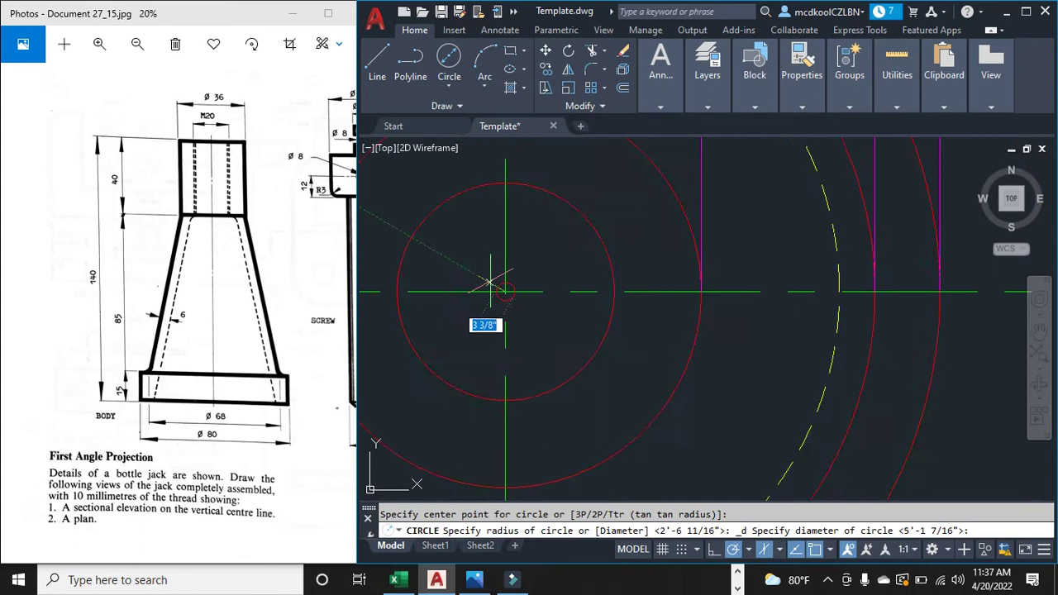
text(18)
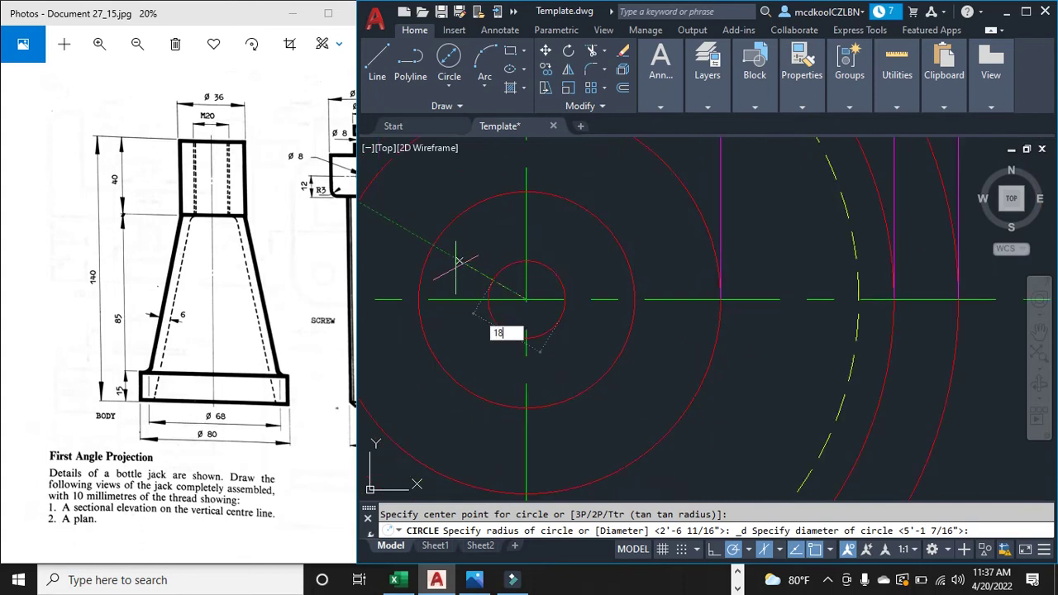
key(Return)
scroll(520, 248, down, 3)
scroll(514, 188, up, 2)
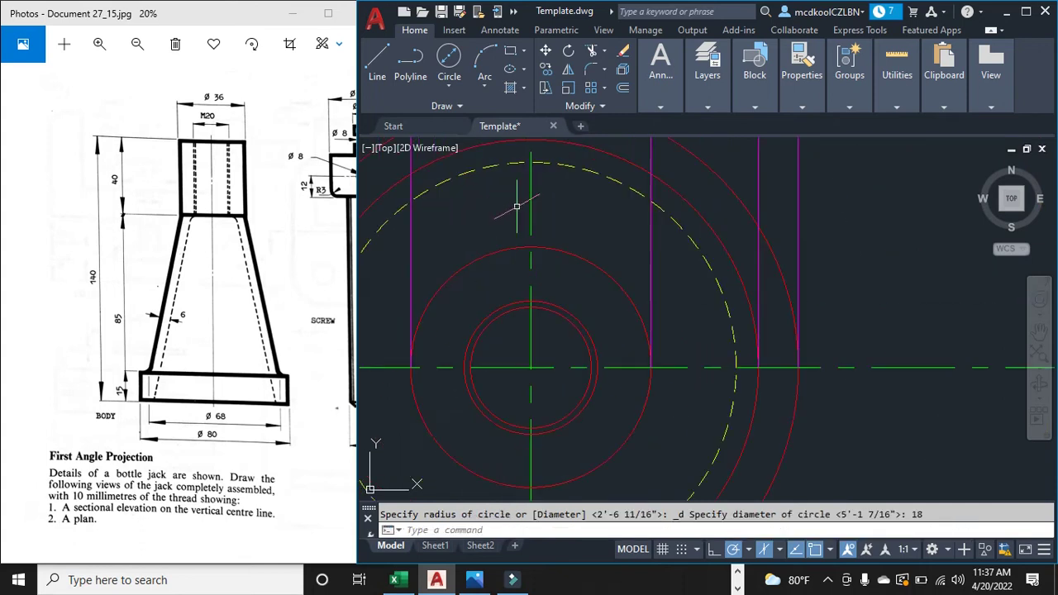
Step: Draw projection lines from the plan circle to the screw head corner, plus a short vertical segment
click(376, 57)
scroll(467, 376, up, 5)
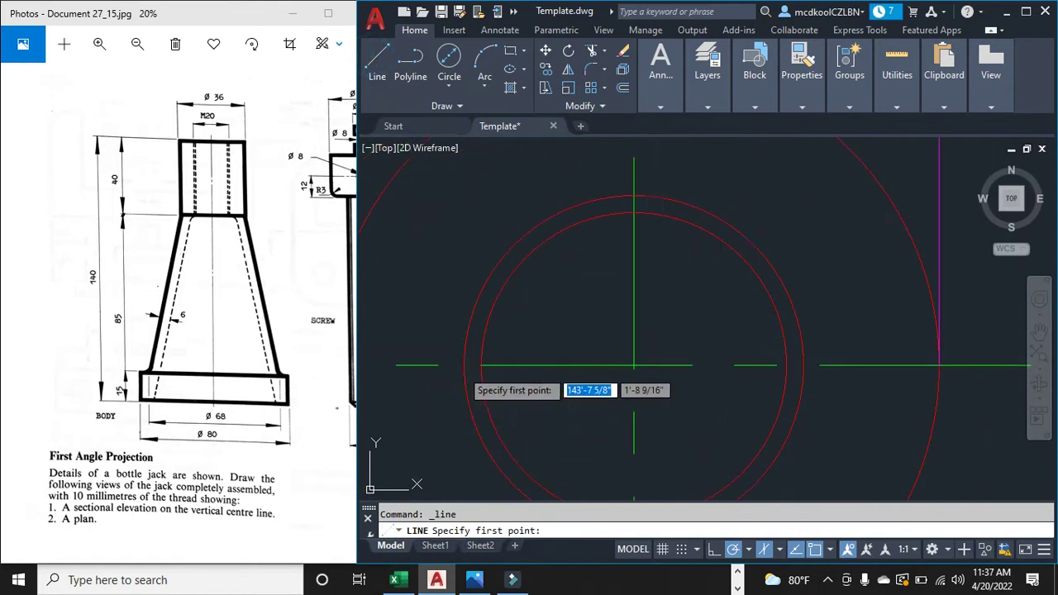
scroll(436, 402, down, 2)
click(438, 399)
scroll(442, 393, down, 3)
scroll(436, 203, up, 5)
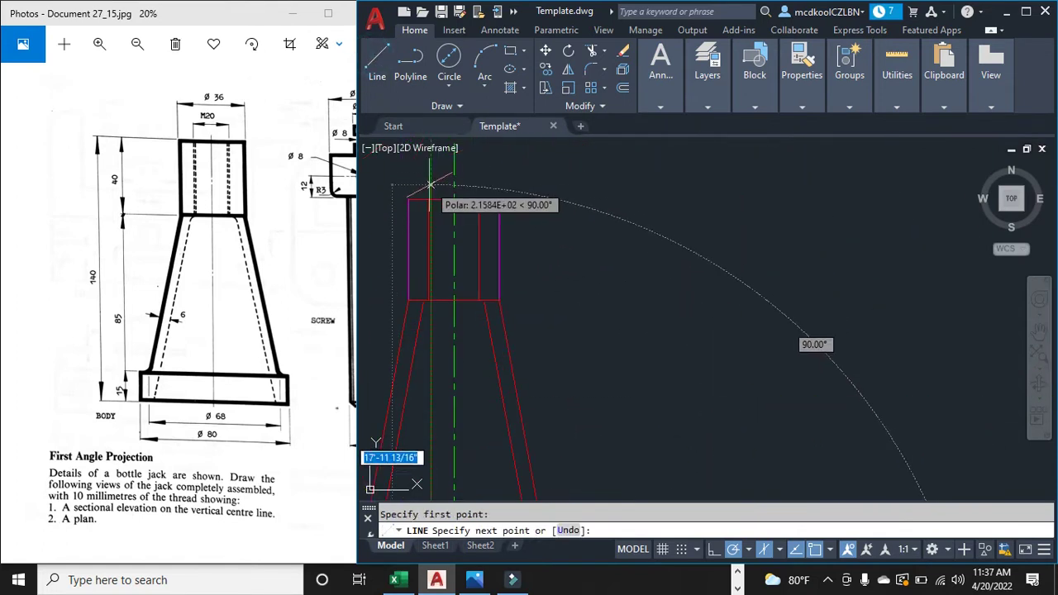
click(429, 223)
scroll(456, 236, down, 5)
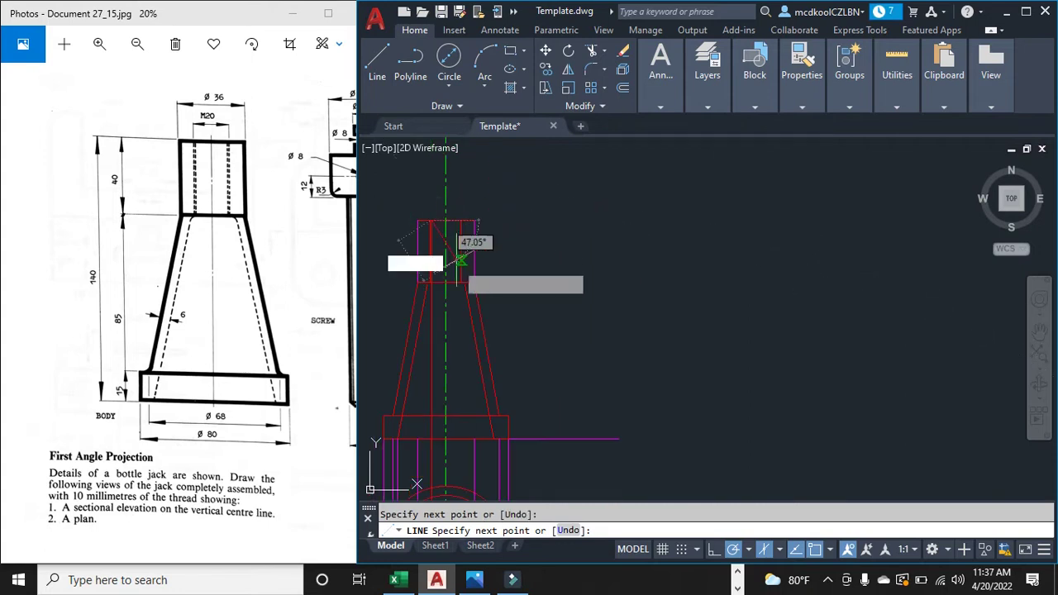
scroll(463, 347, up, 3)
scroll(506, 446, up, 4)
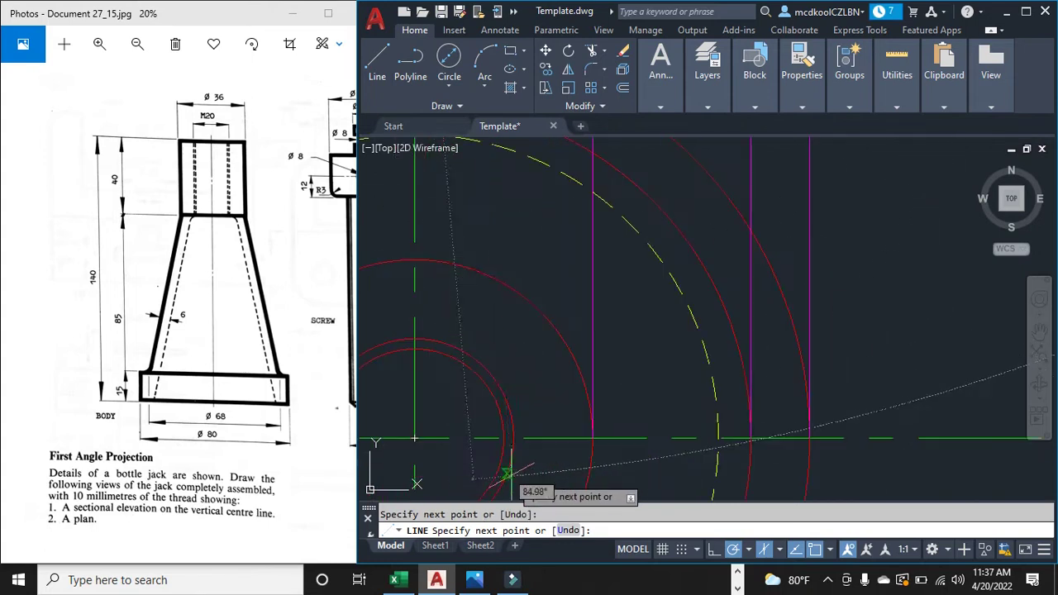
scroll(495, 430, up, 2)
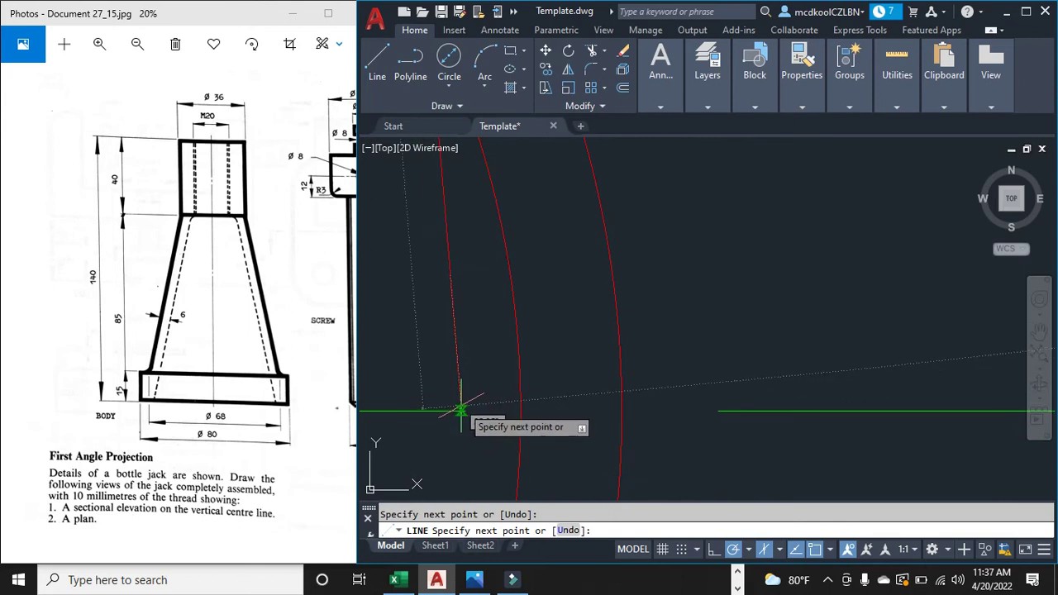
click(520, 410)
scroll(516, 418, down, 6)
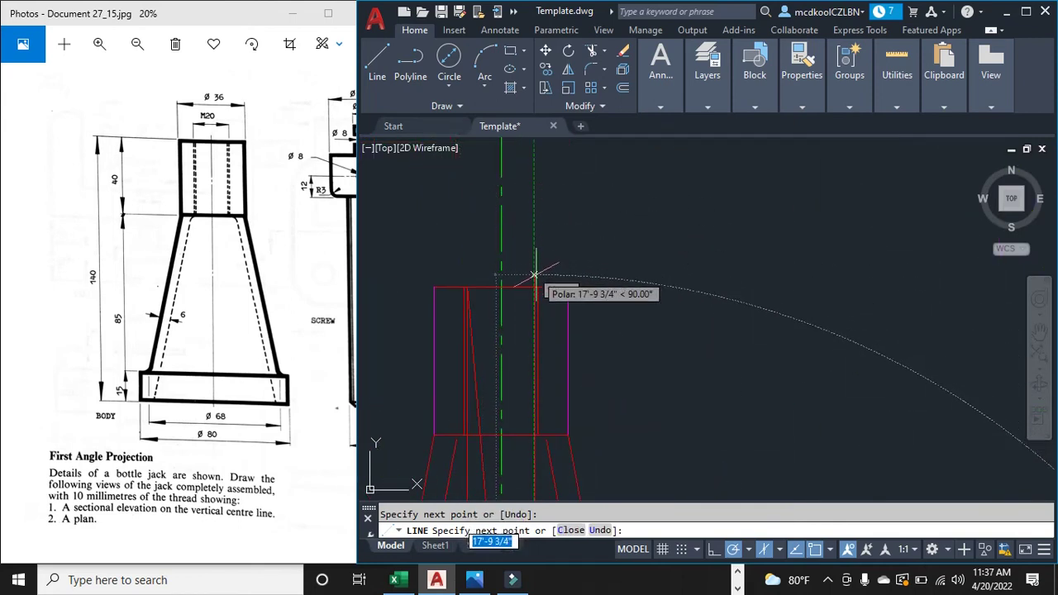
click(533, 256)
key(Escape)
Step: Trim the short segment and slanted lines inside the top rectangle, using fence trimming
text(trim)
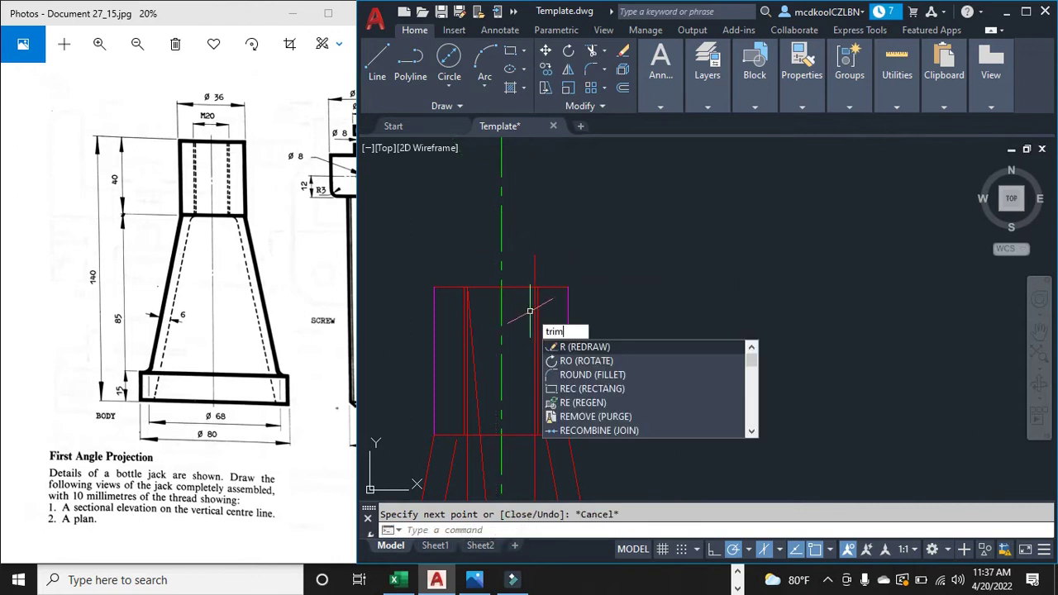
key(Return)
click(533, 276)
click(475, 392)
scroll(475, 395, down, 2)
scroll(475, 409, up, 2)
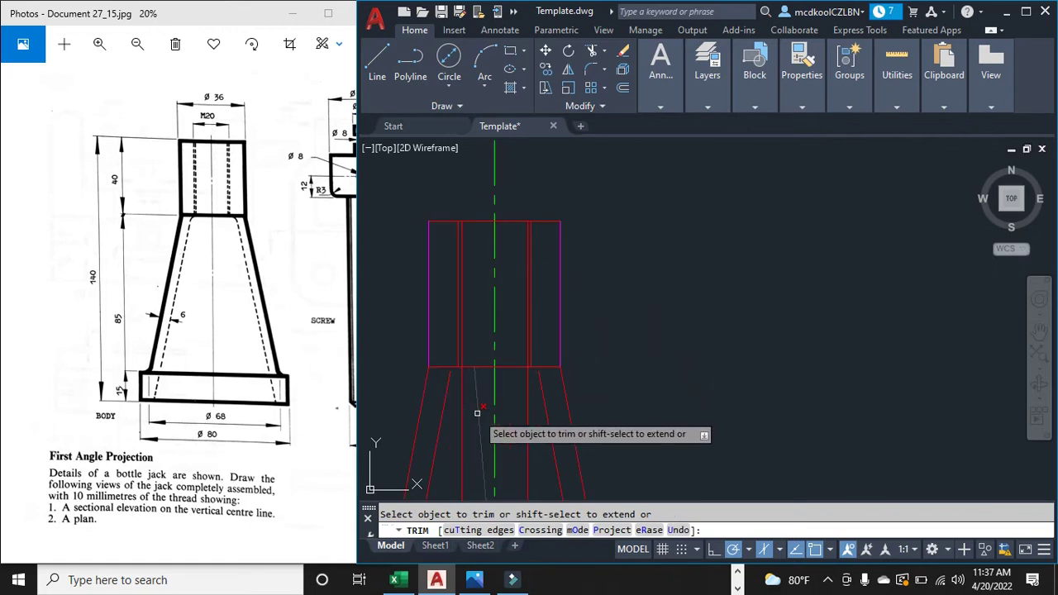
right_click(488, 400)
click(515, 405)
key(Escape)
key(Escape)
click(478, 409)
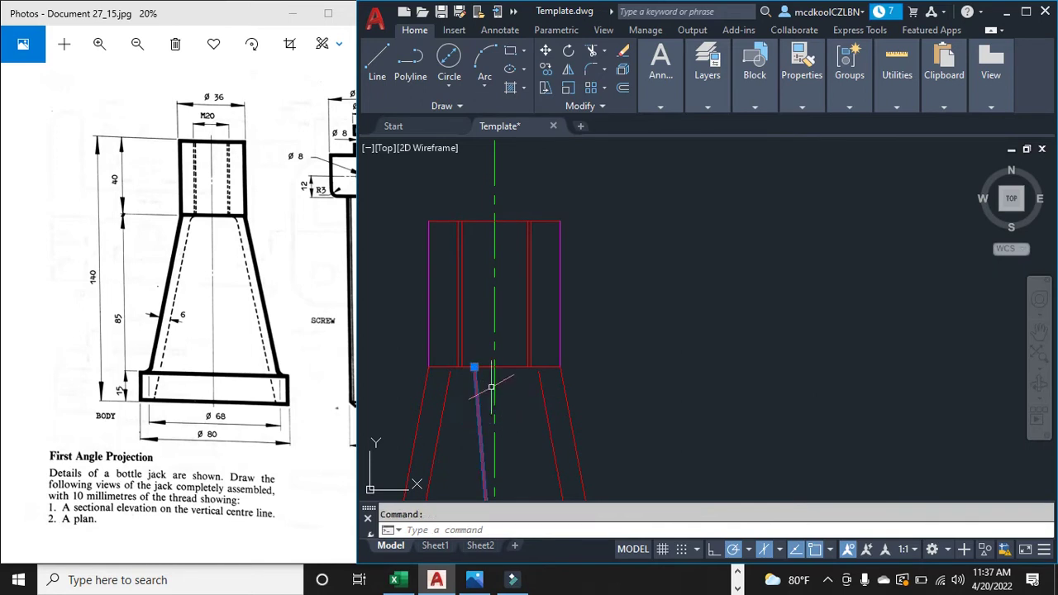
Step: Assign both inner vertical bore lines of the neck to the Hidden layer
click(535, 346)
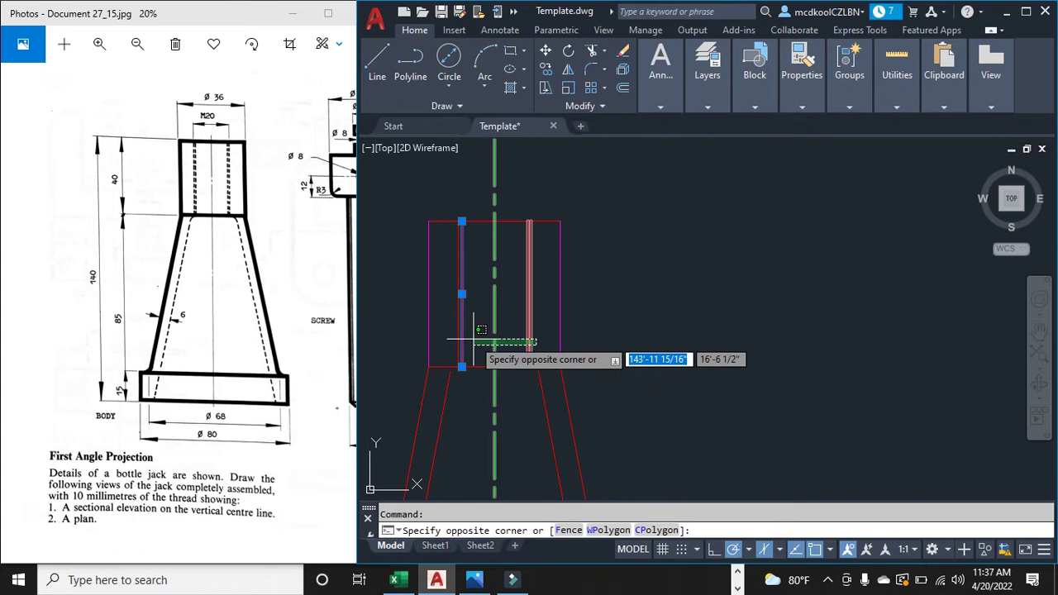
click(518, 347)
click(473, 334)
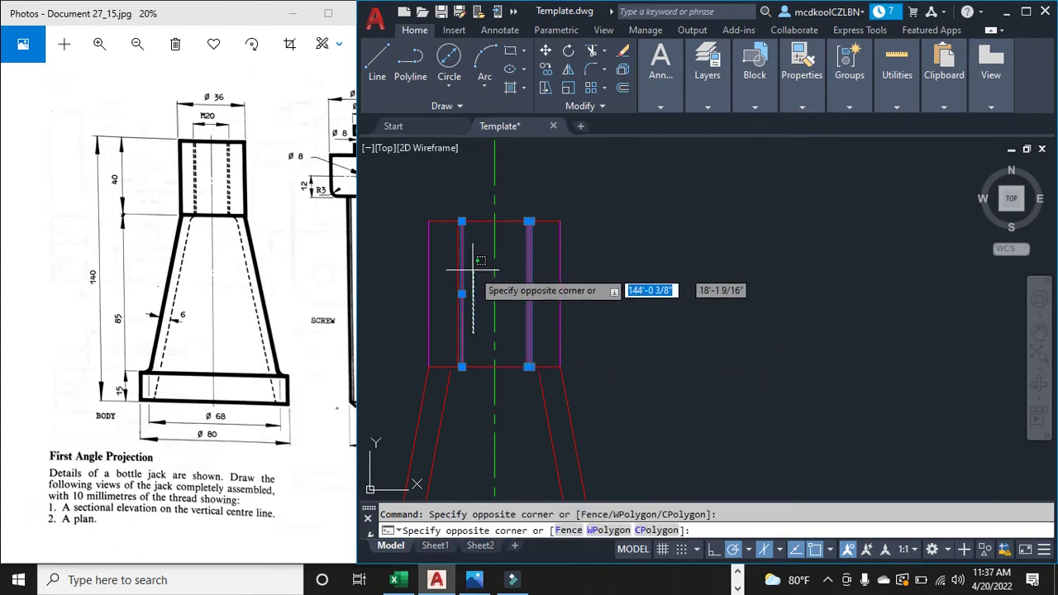
click(456, 289)
click(710, 91)
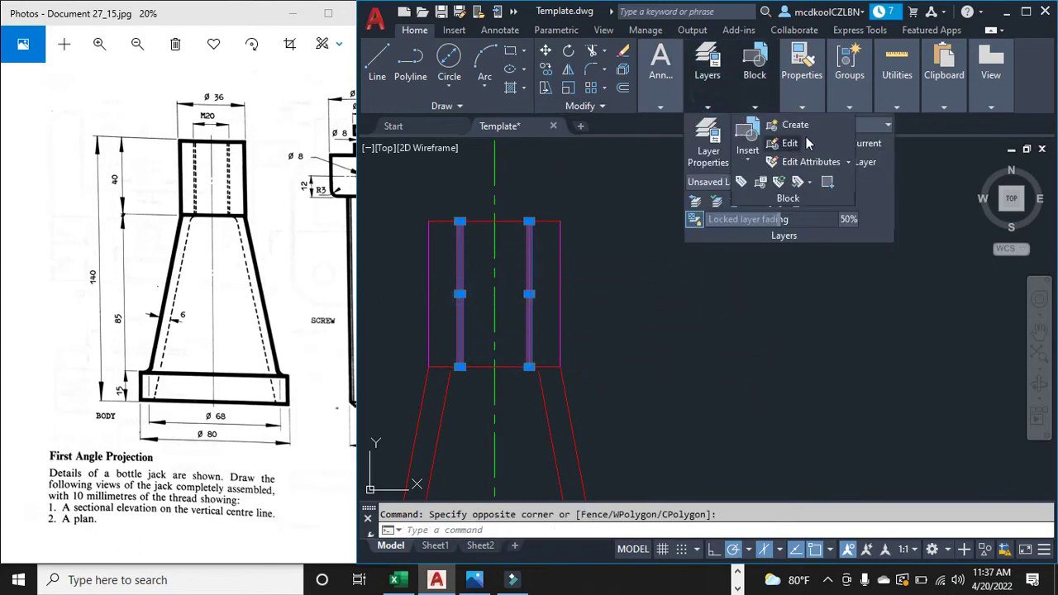
click(860, 125)
click(810, 293)
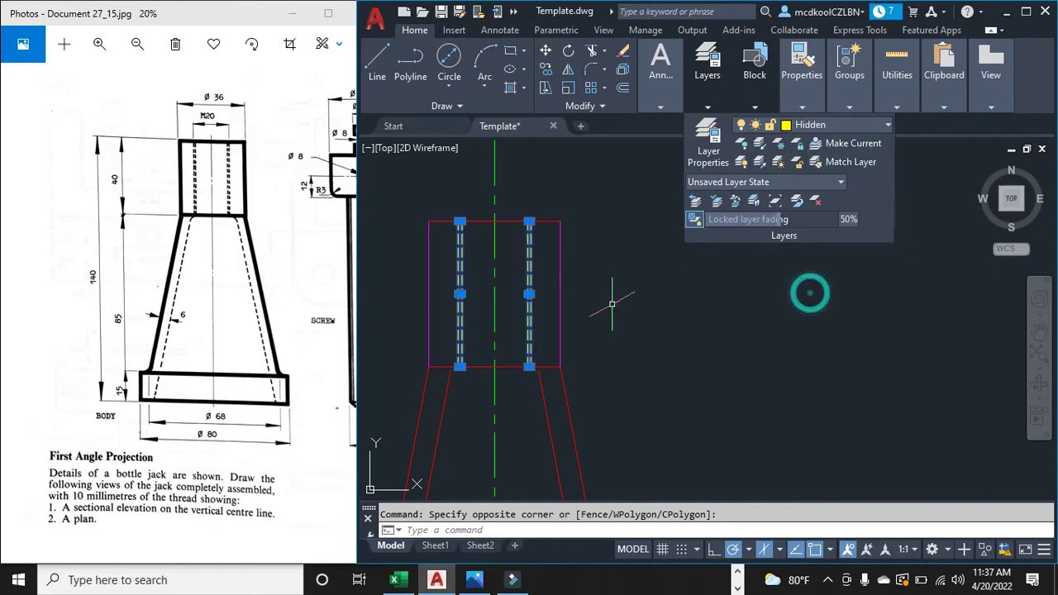
key(Escape)
scroll(464, 376, up, 3)
scroll(433, 367, up, 2)
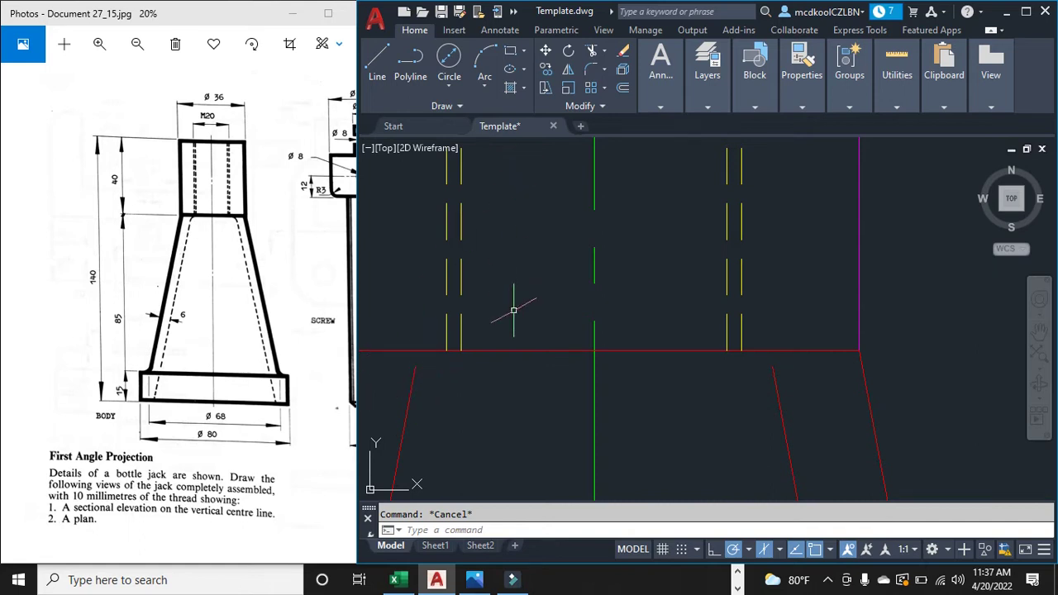
Step: Extend the body's left and right slanted sides up to the horizontal line
click(572, 349)
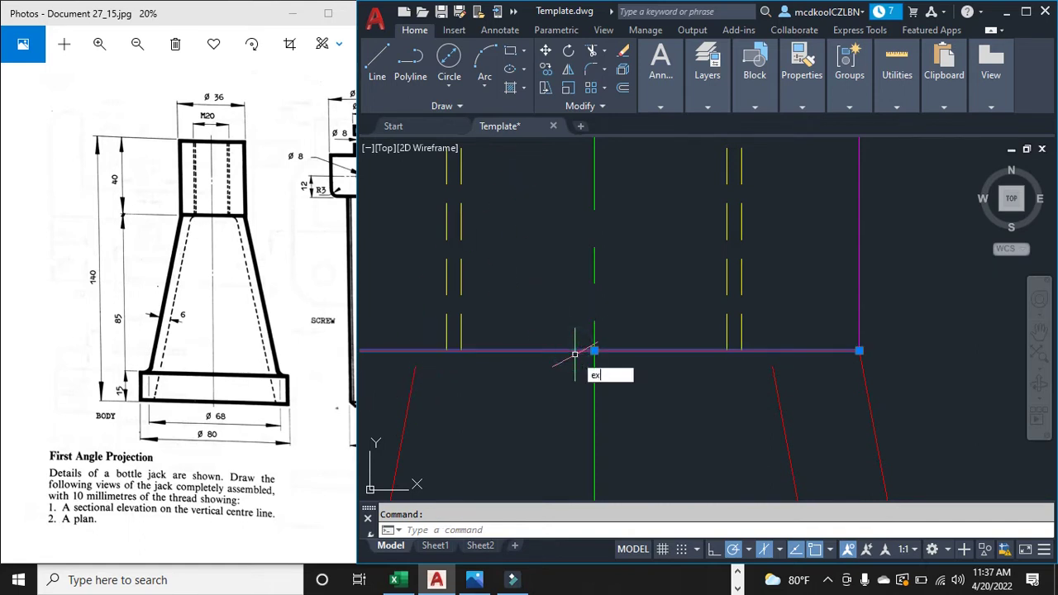
text(ex)
key(Return)
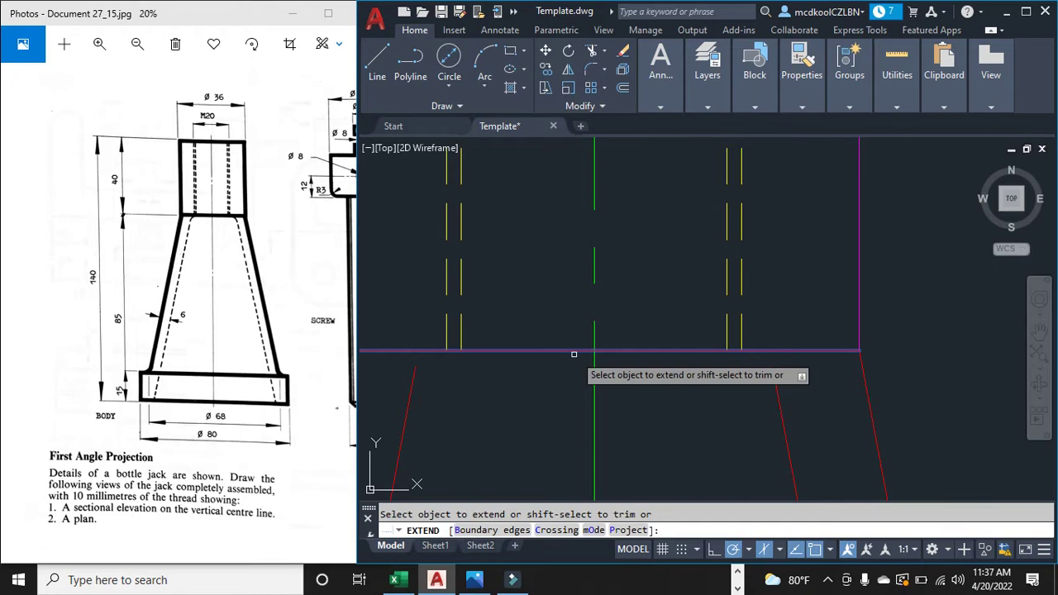
click(411, 391)
click(772, 383)
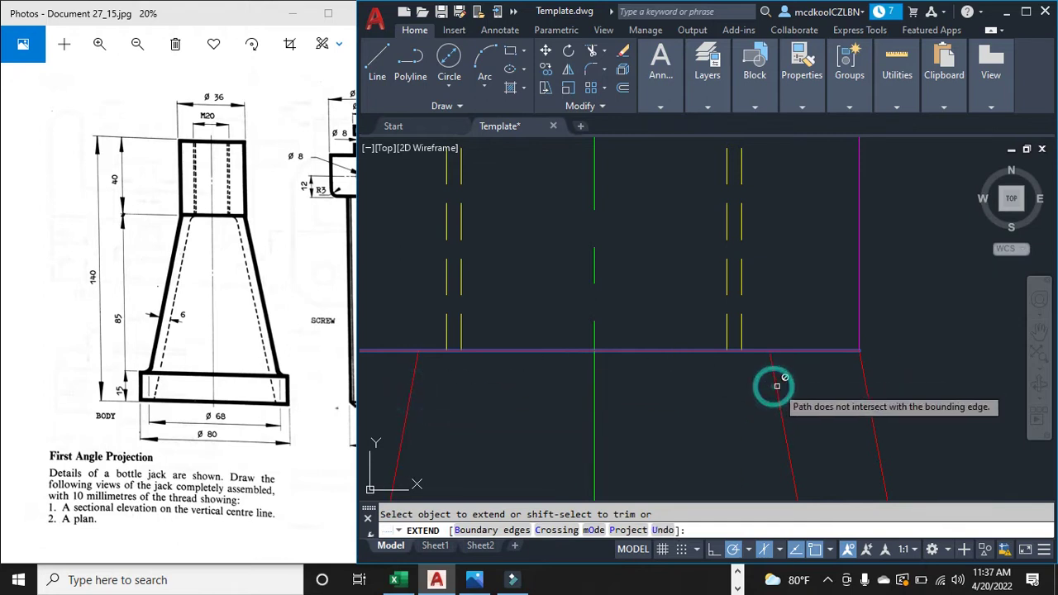
key(Escape)
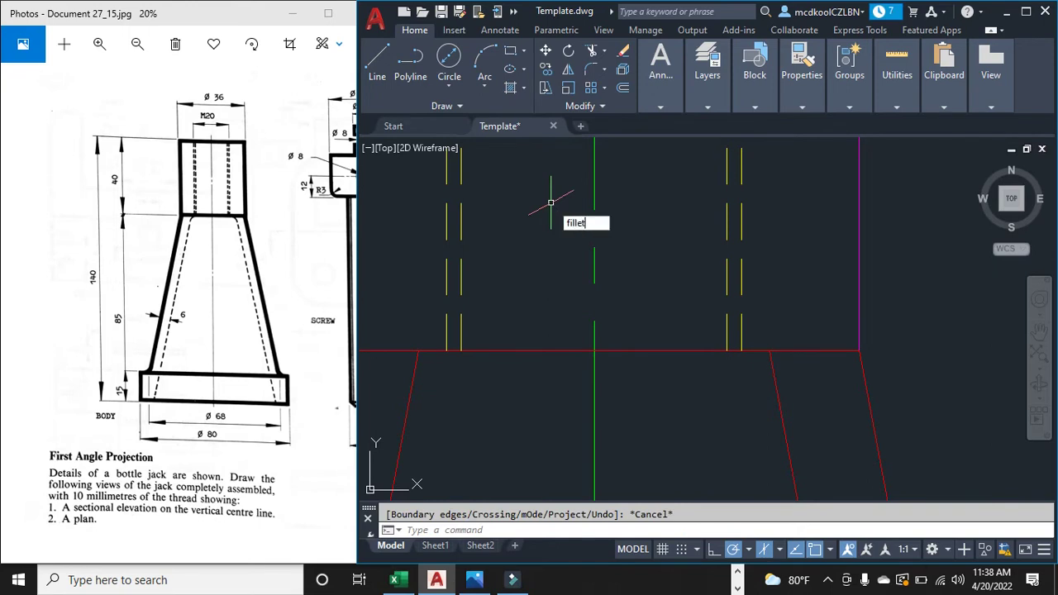
Step: Fillet the left and right top corners with radius 3
key(Return)
click(416, 372)
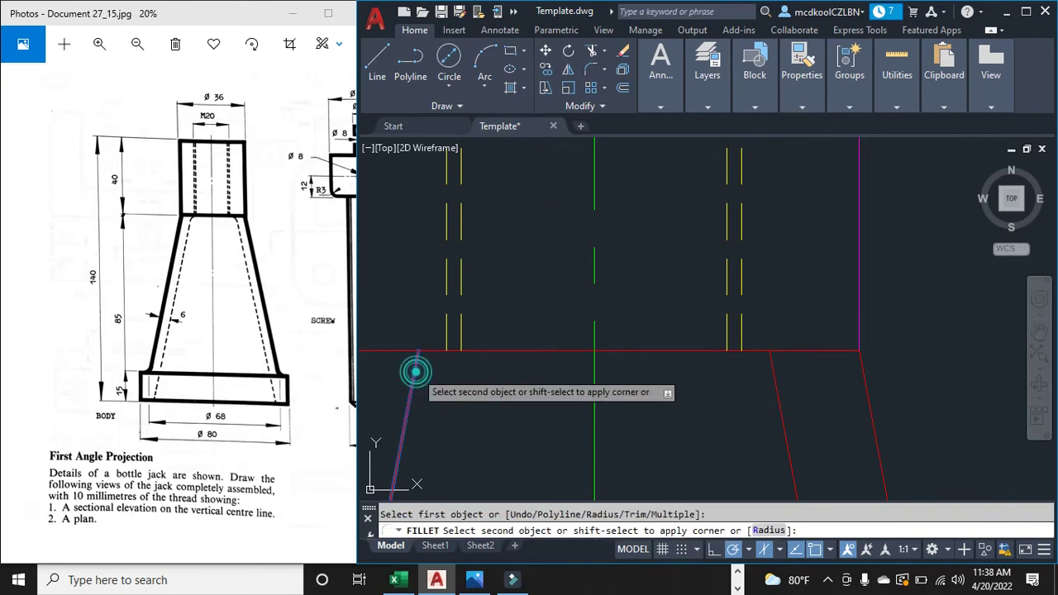
click(424, 351)
key(Escape)
scroll(525, 324, down, 2)
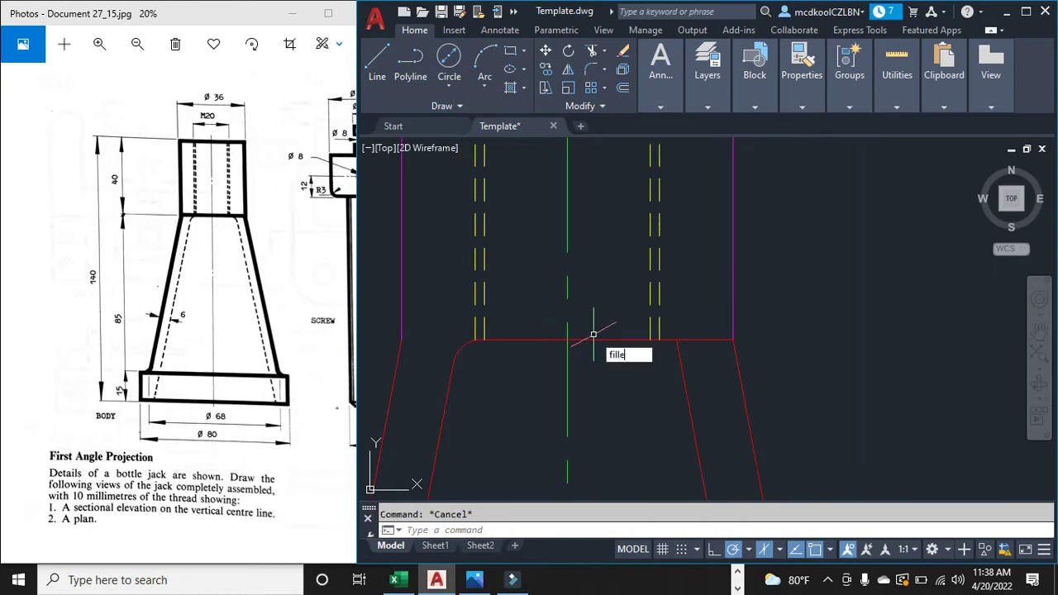
key(Return)
scroll(628, 333, up, 4)
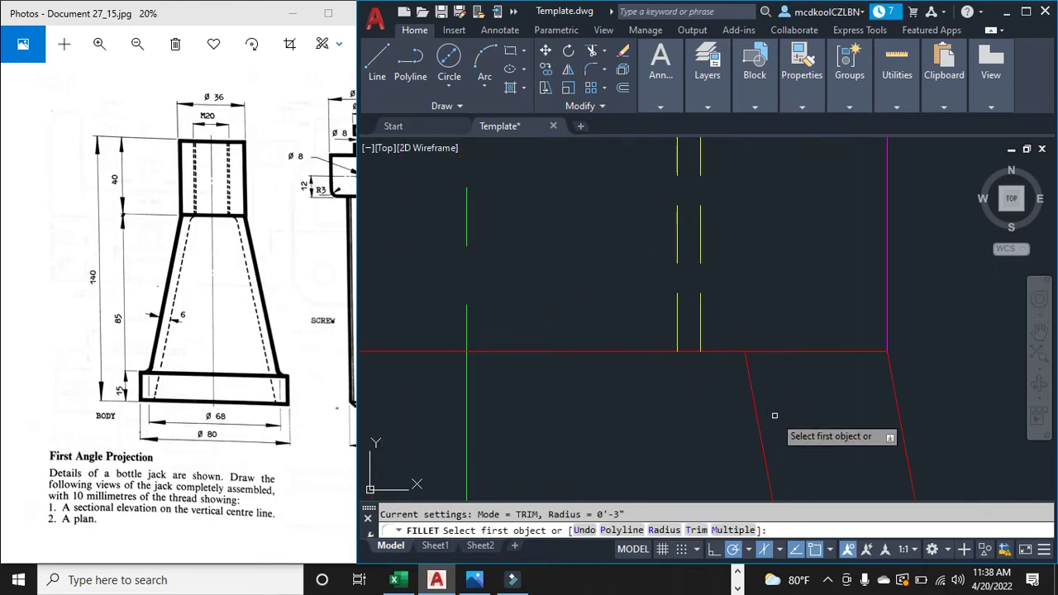
click(756, 397)
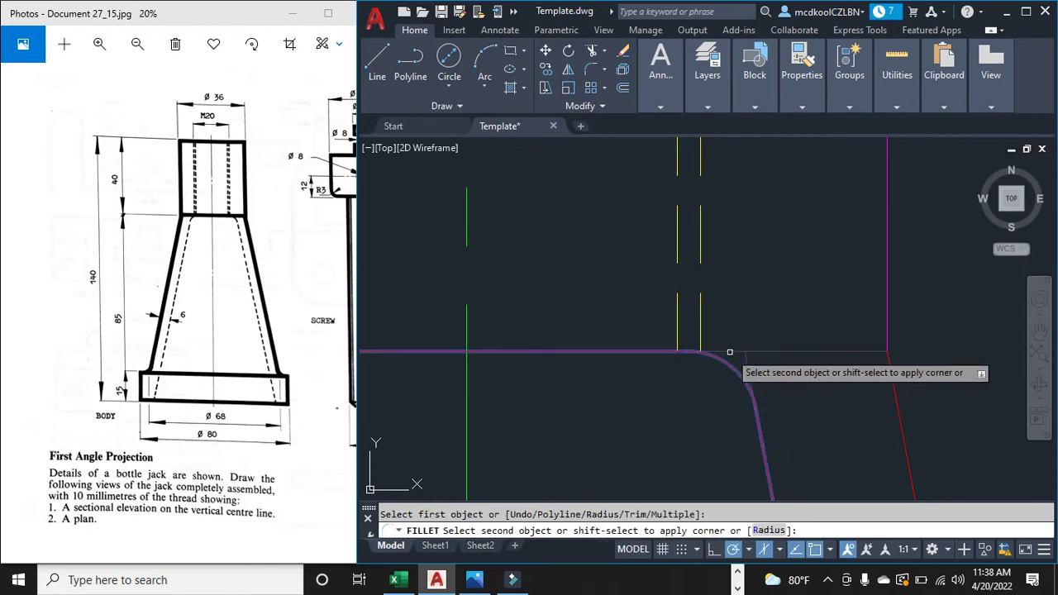
click(729, 354)
key(Escape)
scroll(740, 314, down, 4)
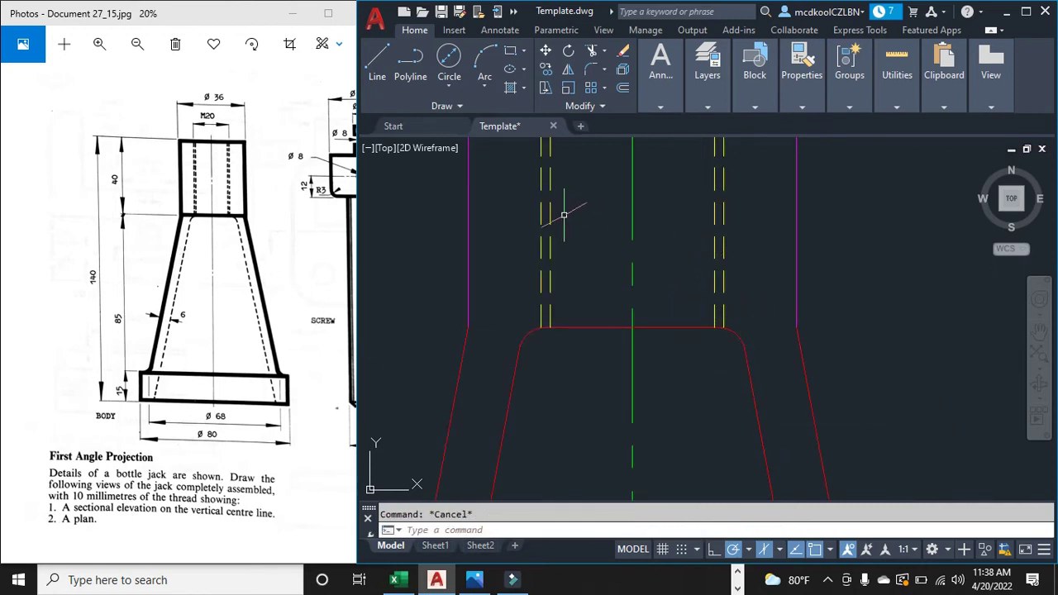
Step: Grip-stretch the horizontal line out to the magenta side edge
click(546, 327)
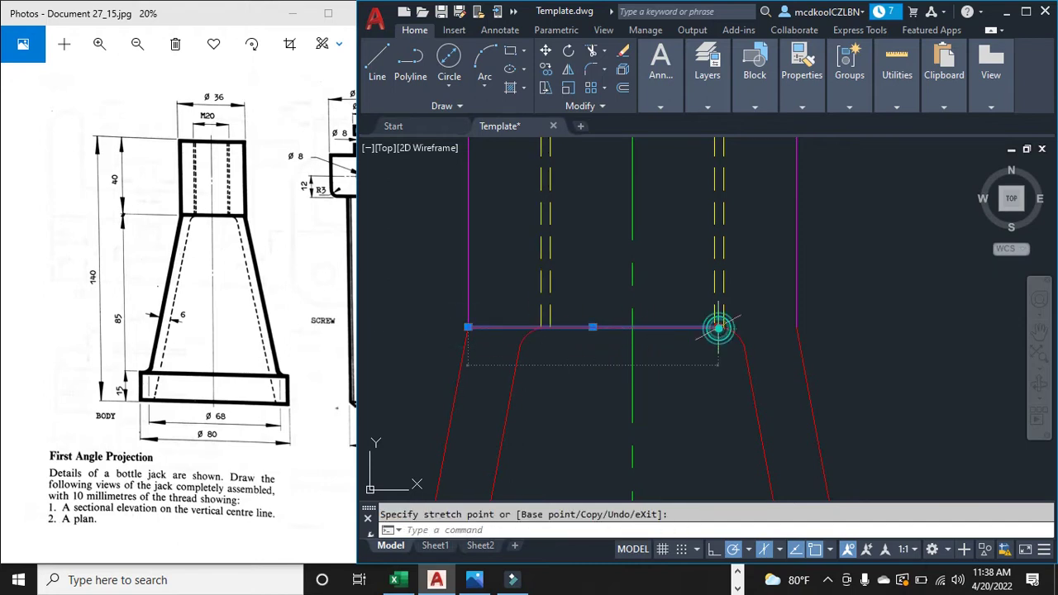
click(795, 327)
key(Escape)
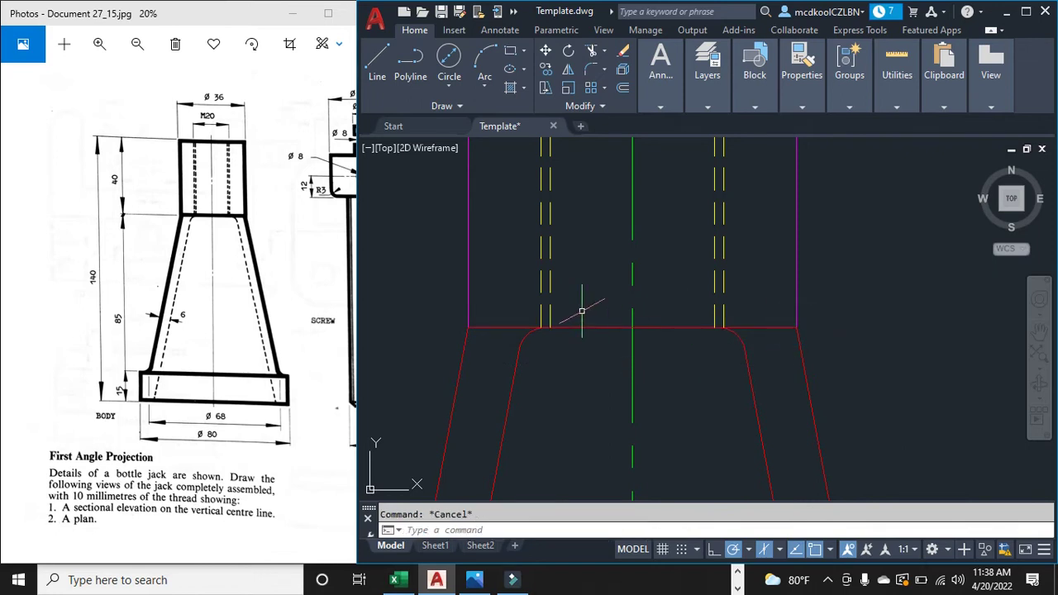
click(468, 281)
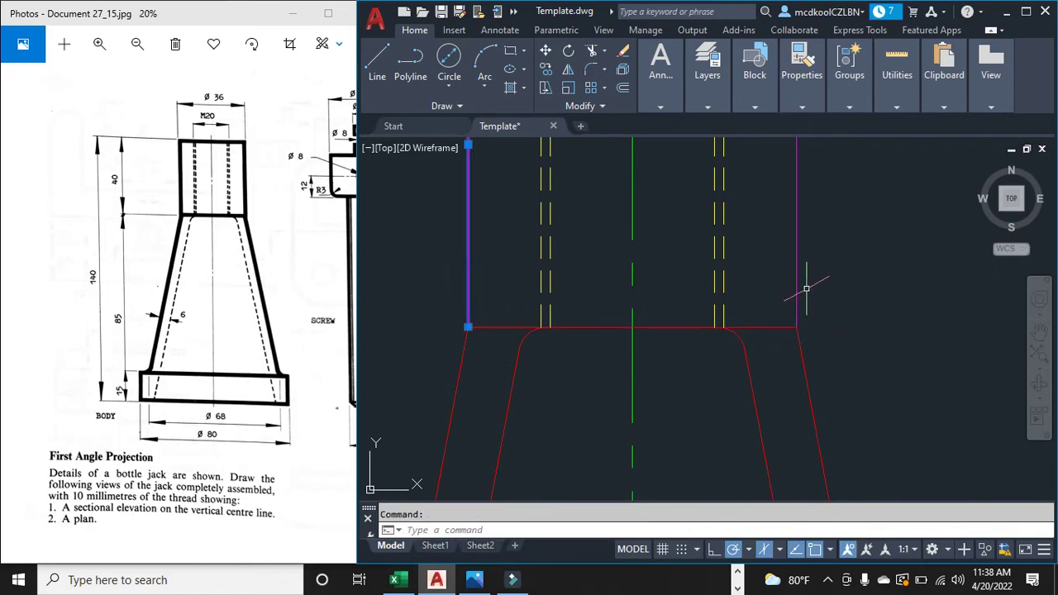
Step: Move the magenta side lines onto the Outlines layer
click(806, 124)
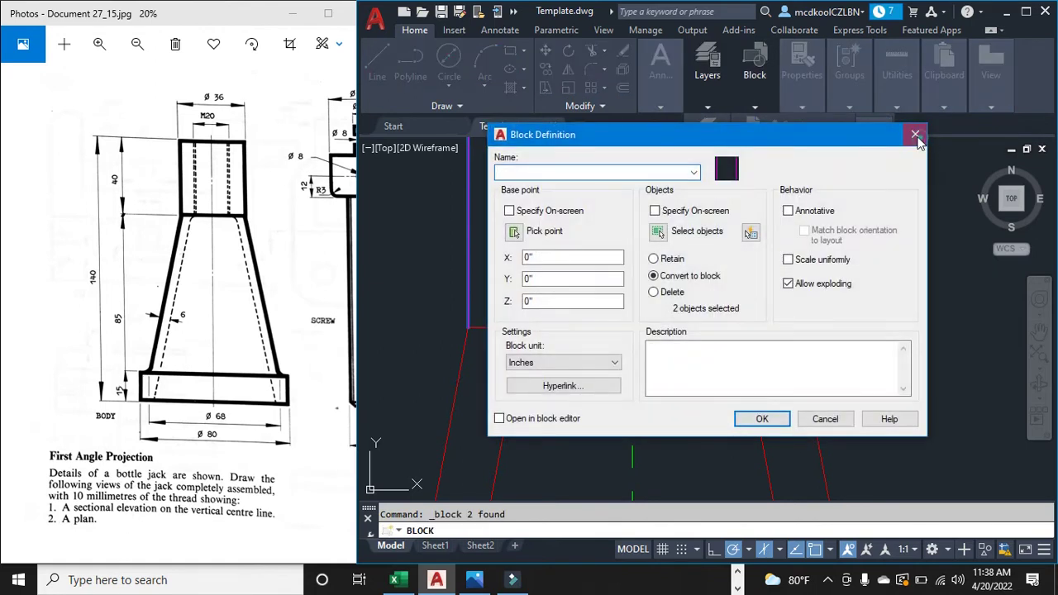
click(912, 137)
click(887, 128)
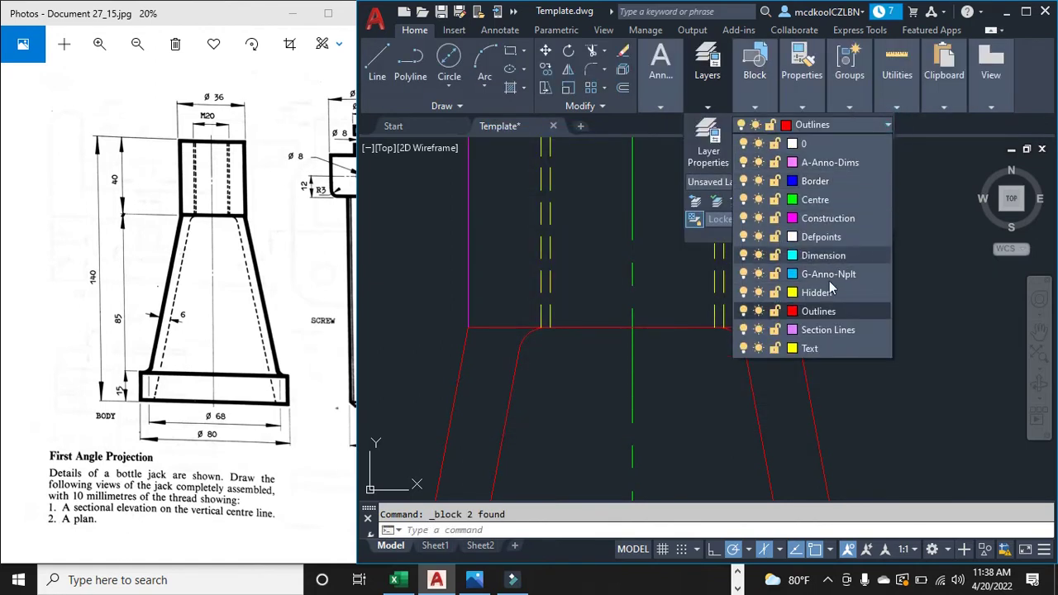
click(818, 310)
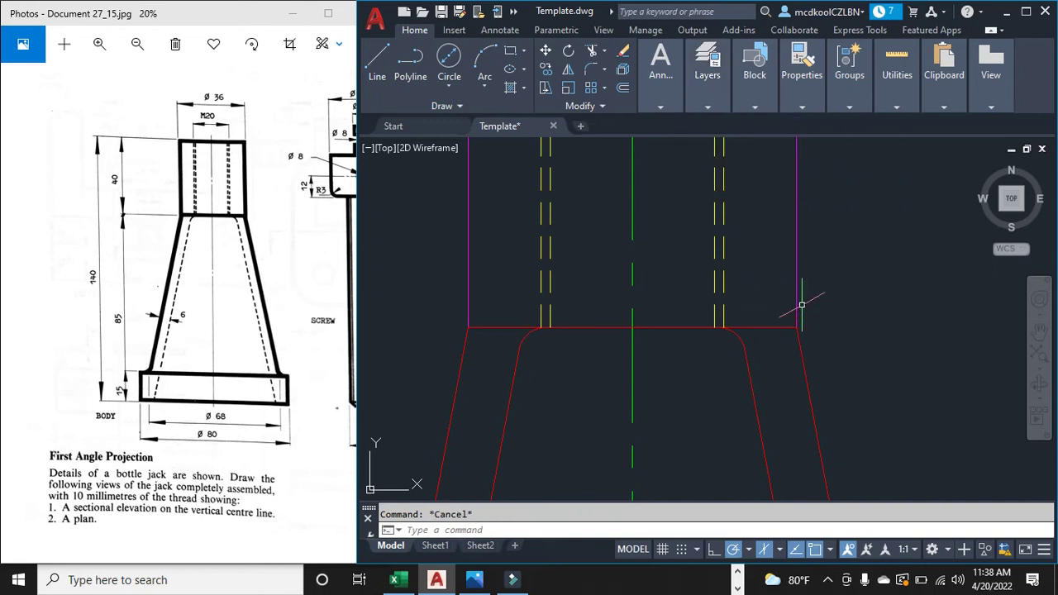
click(471, 274)
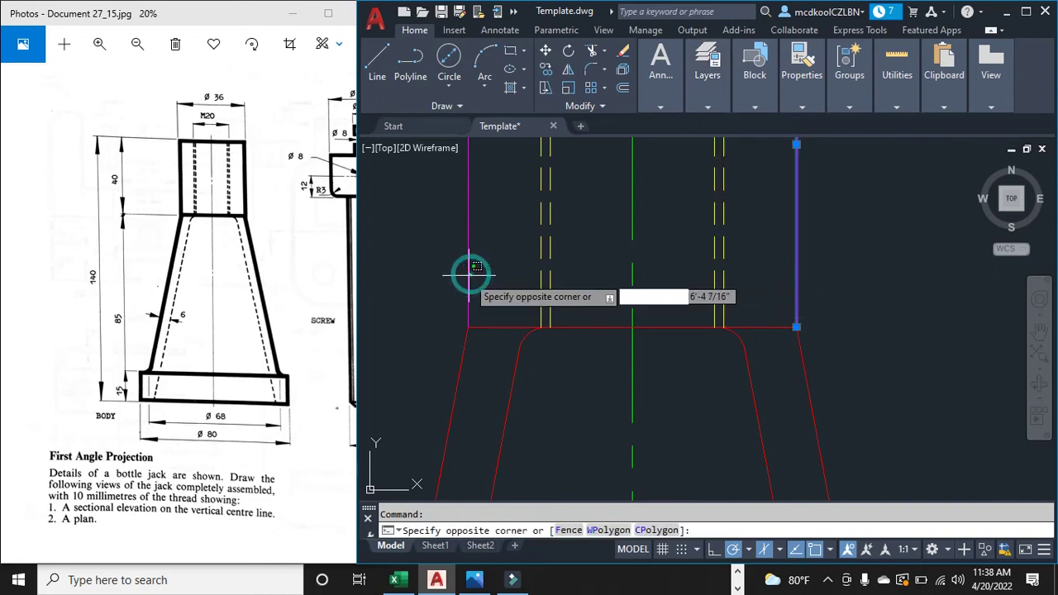
click(465, 284)
mouse_move(711, 102)
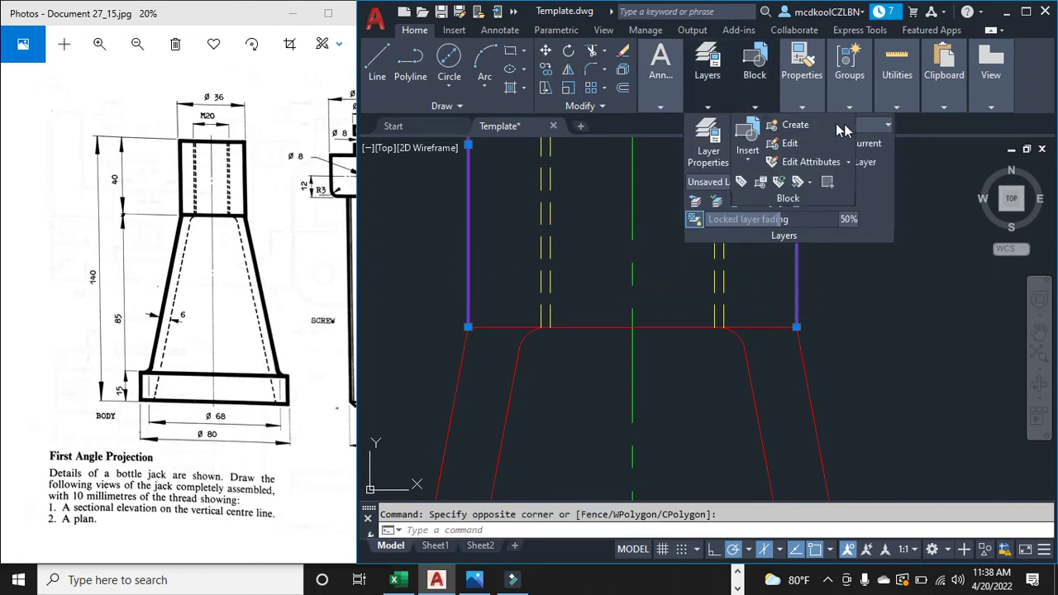
click(883, 125)
click(826, 311)
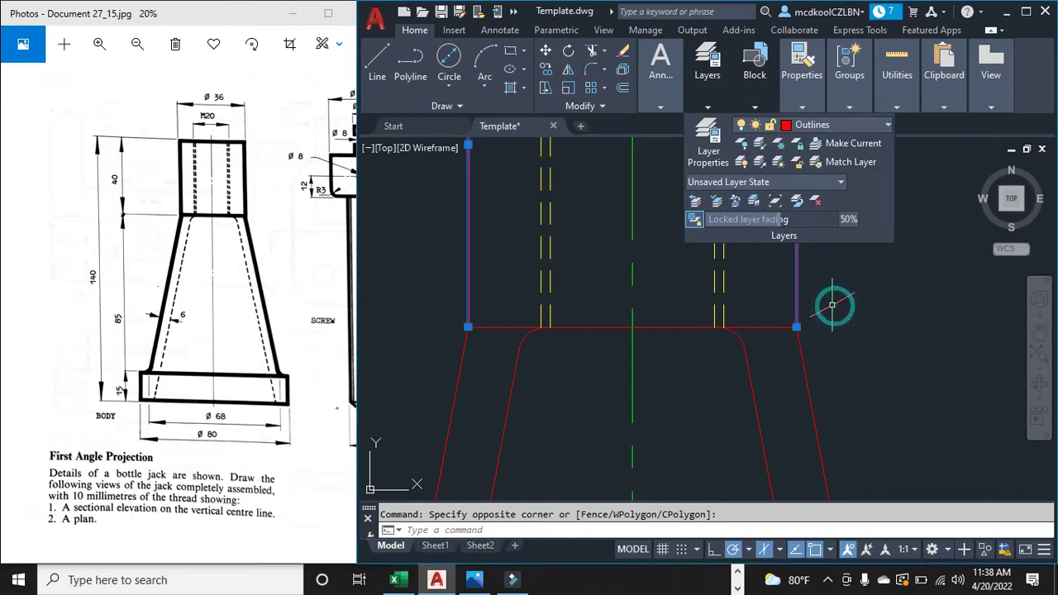
key(Escape)
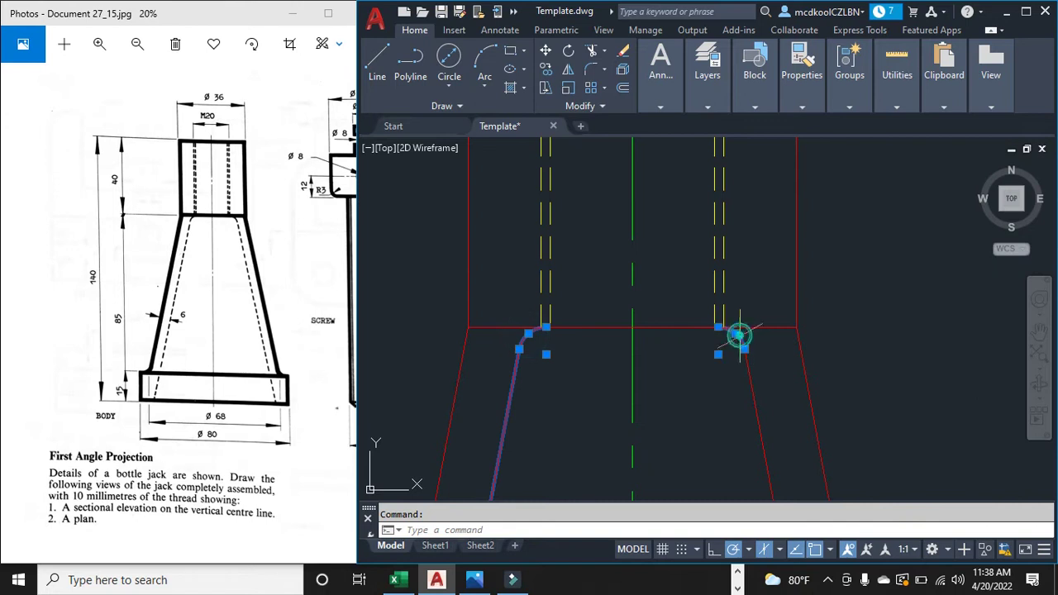
Step: Put the body's two inner slanted lines on the Hidden layer so they show dashed
scroll(750, 374, down, 2)
scroll(744, 349, up, 5)
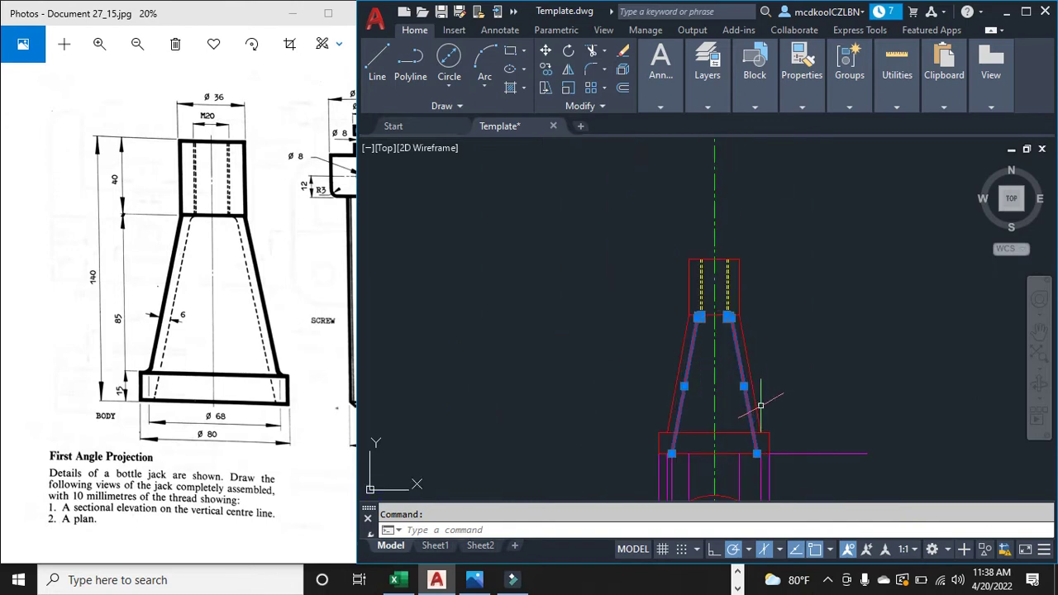
mouse_move(711, 93)
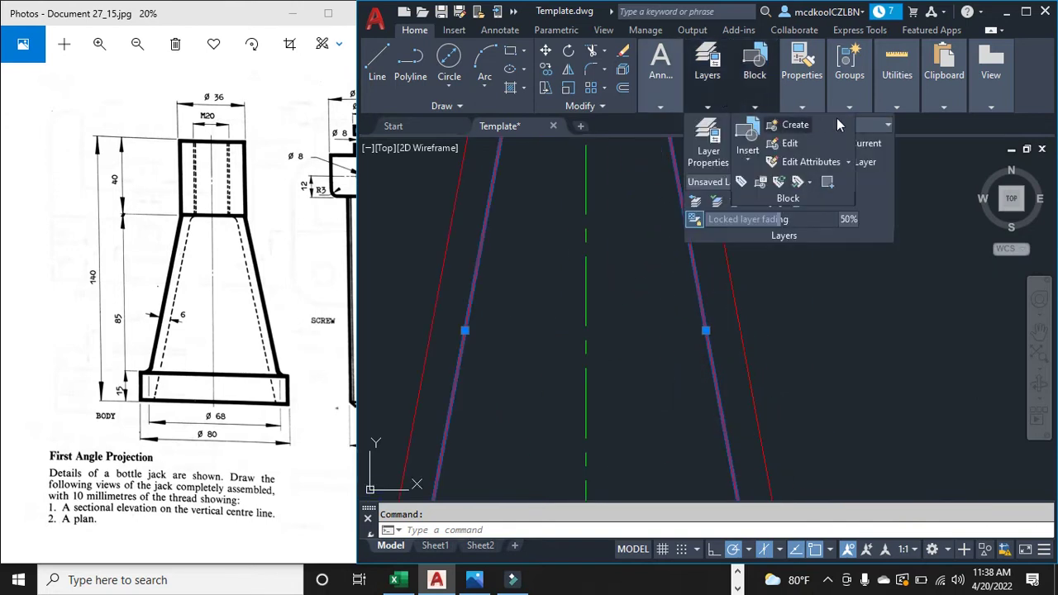
click(883, 125)
click(817, 293)
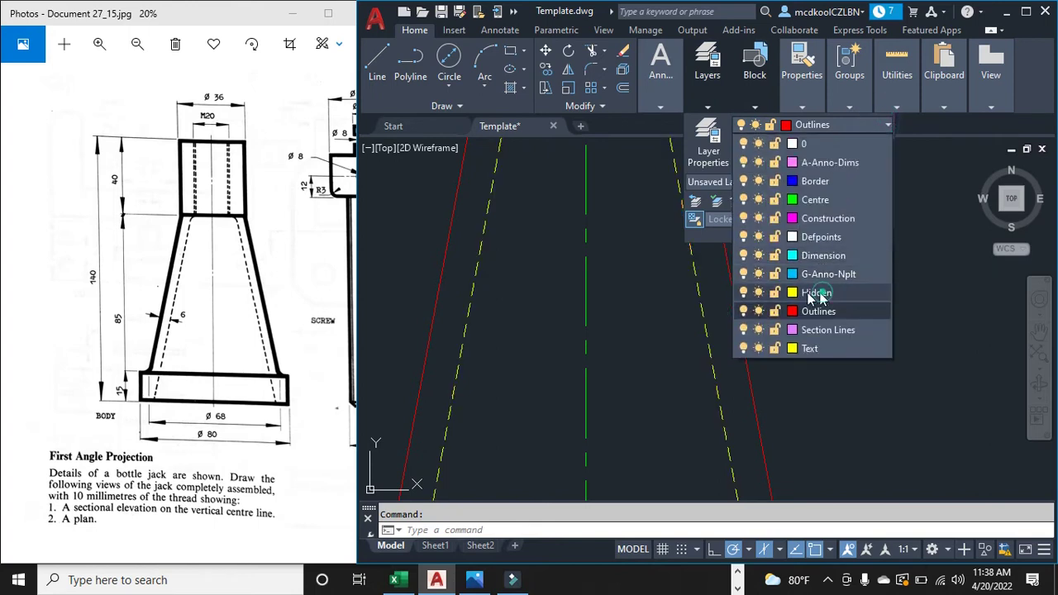
key(Escape)
scroll(542, 299, down, 3)
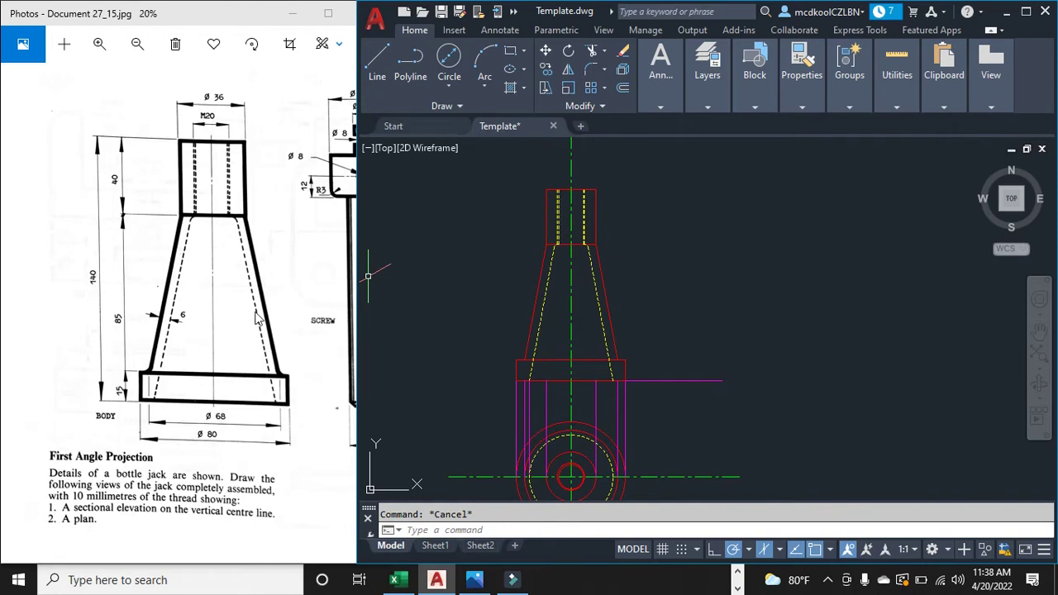
scroll(535, 300, up, 2)
scroll(541, 298, down, 4)
scroll(576, 483, up, 2)
scroll(576, 483, up, 3)
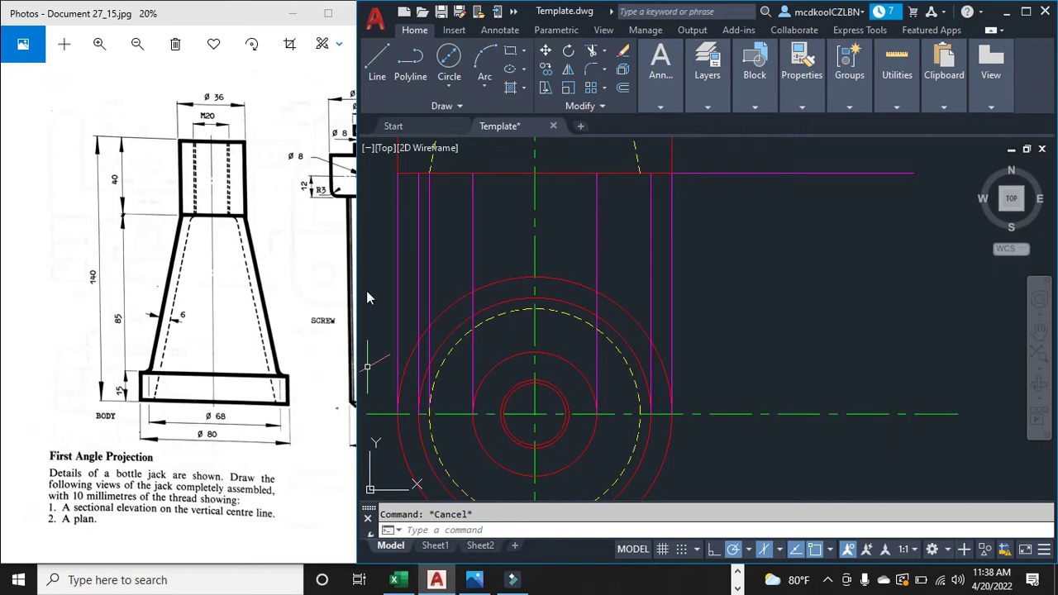
scroll(566, 395, up, 2)
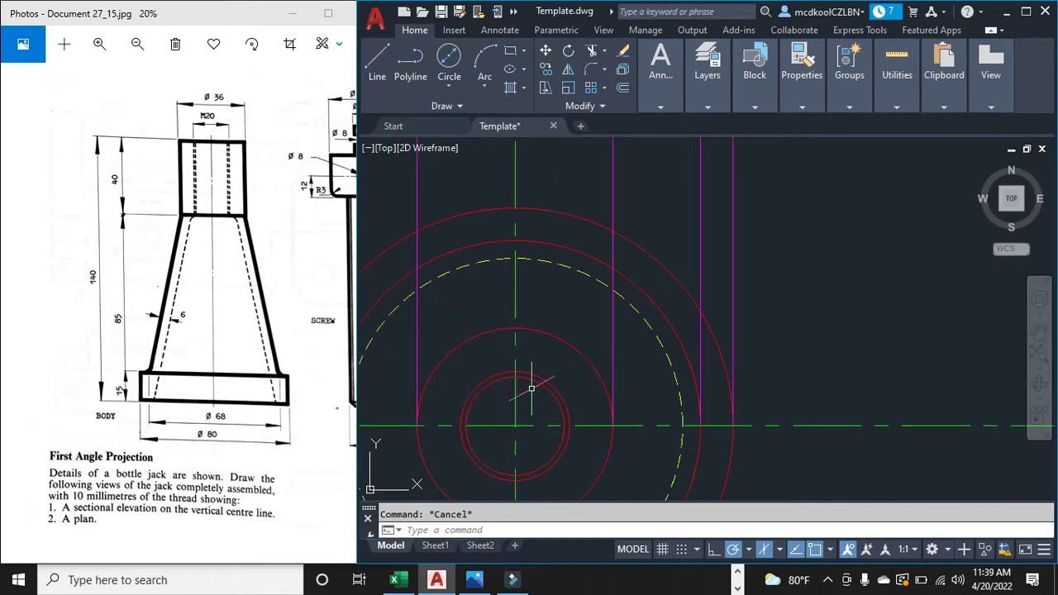
click(376, 59)
scroll(560, 423, up, 3)
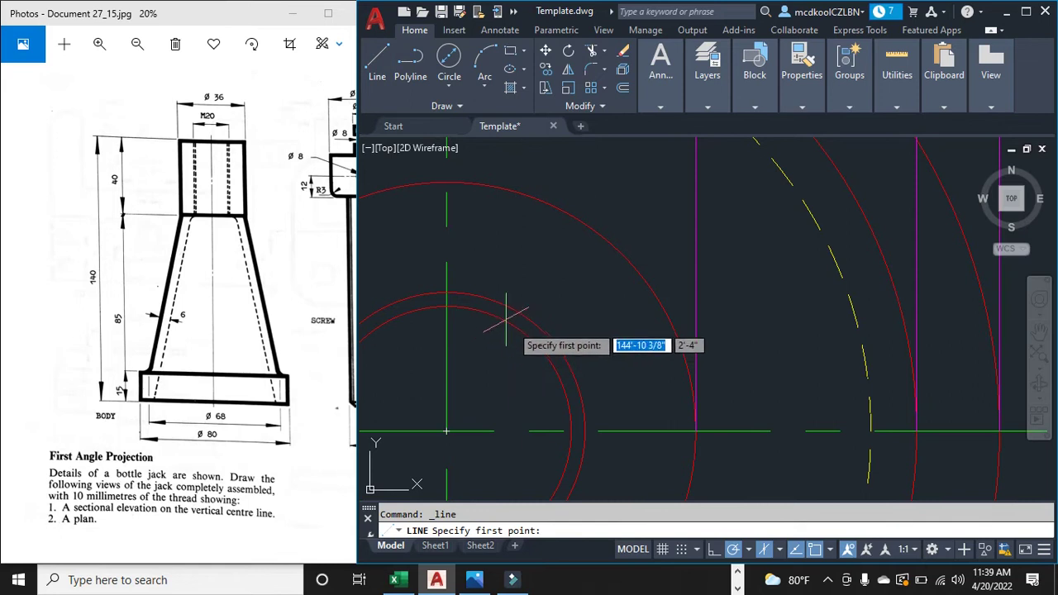
click(512, 351)
click(550, 281)
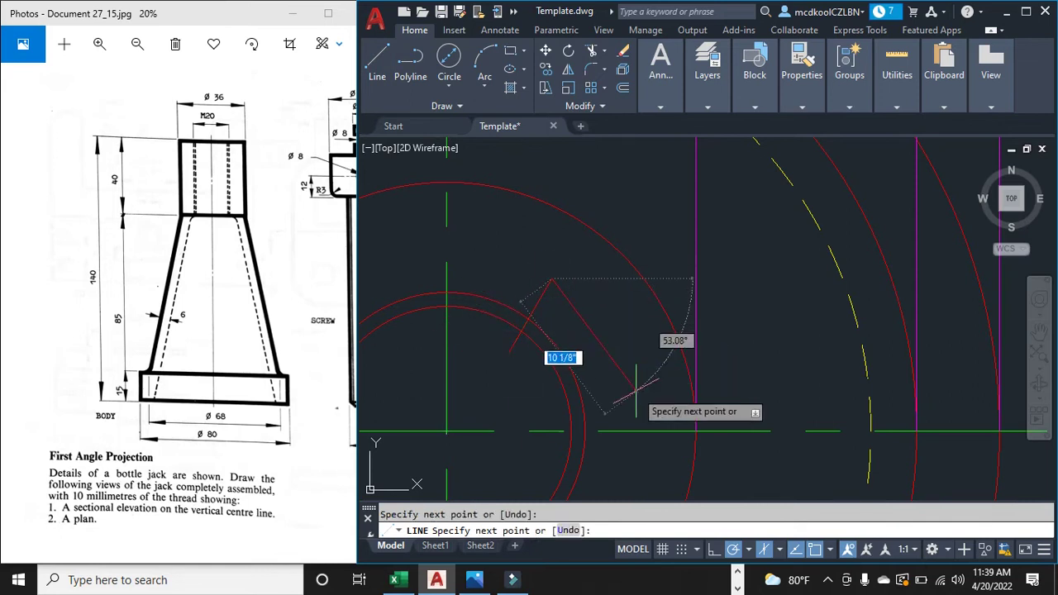
click(610, 369)
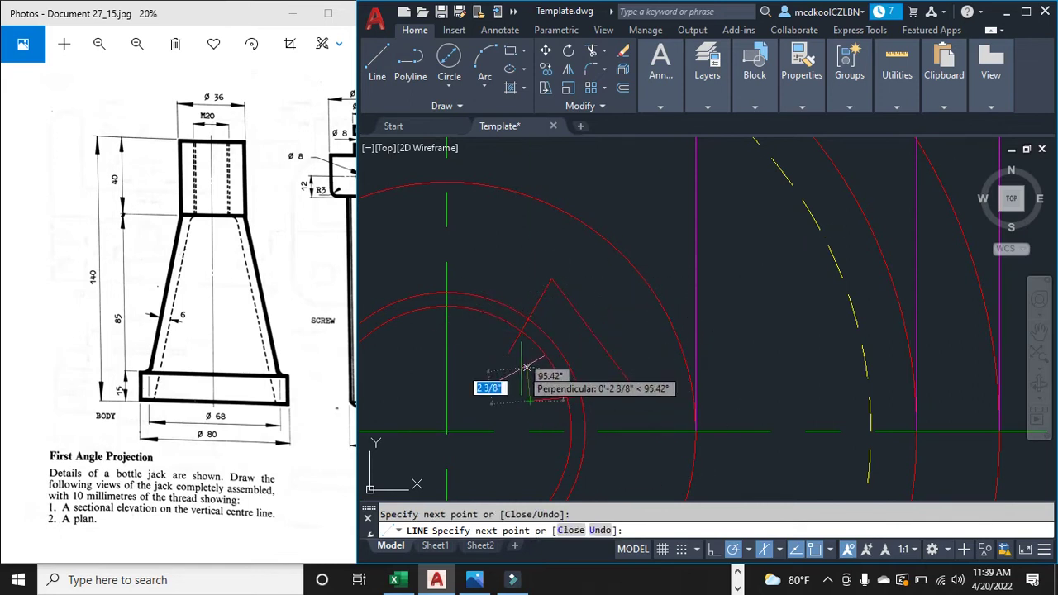
click(526, 367)
key(Escape)
text(trim)
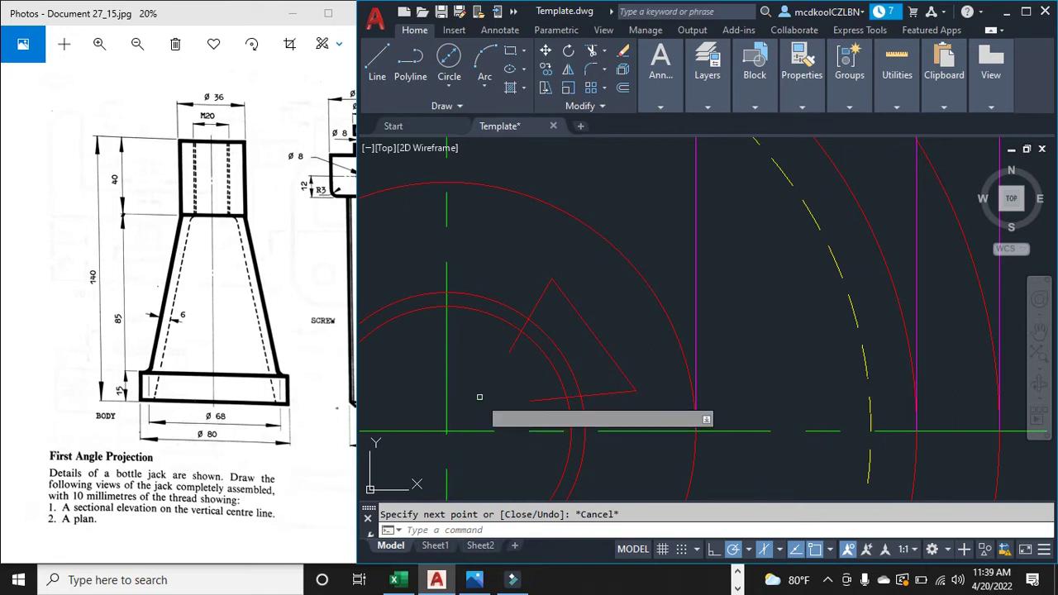
key(Return)
key(Escape)
click(527, 322)
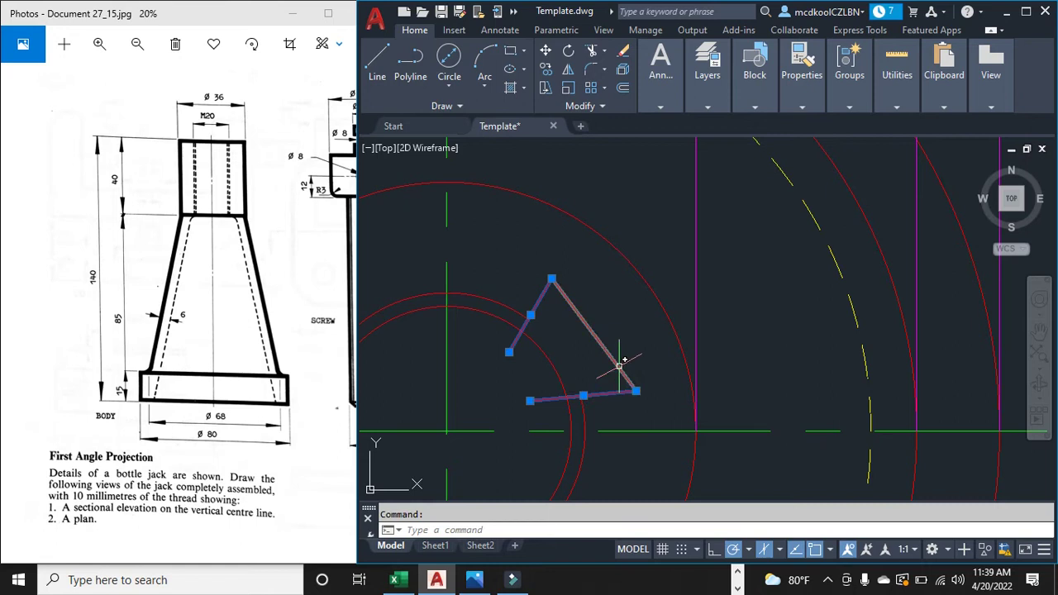
key(Delete)
scroll(618, 368, down, 4)
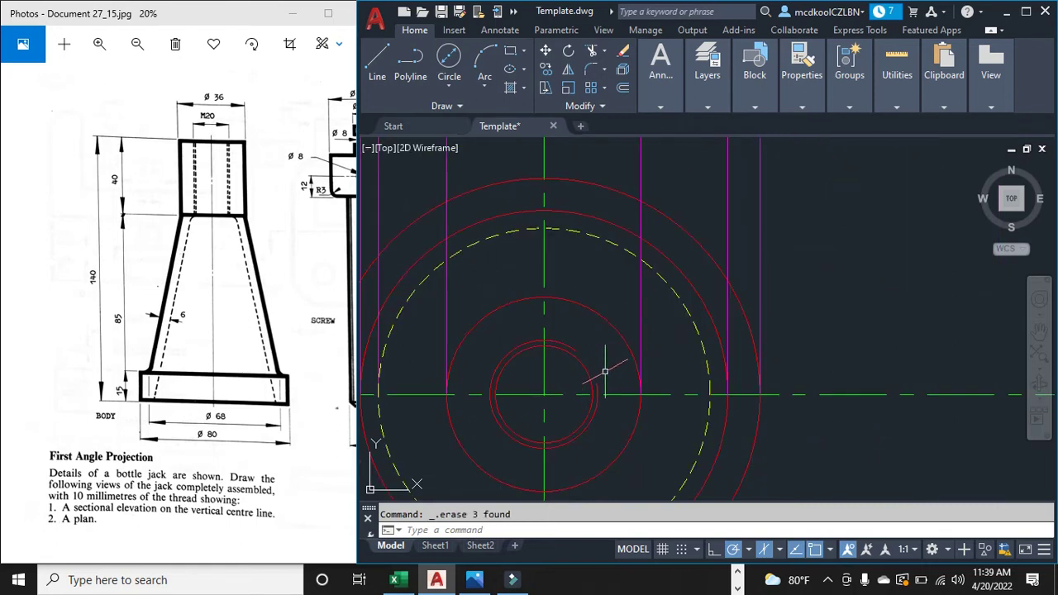
scroll(297, 294, down, 4)
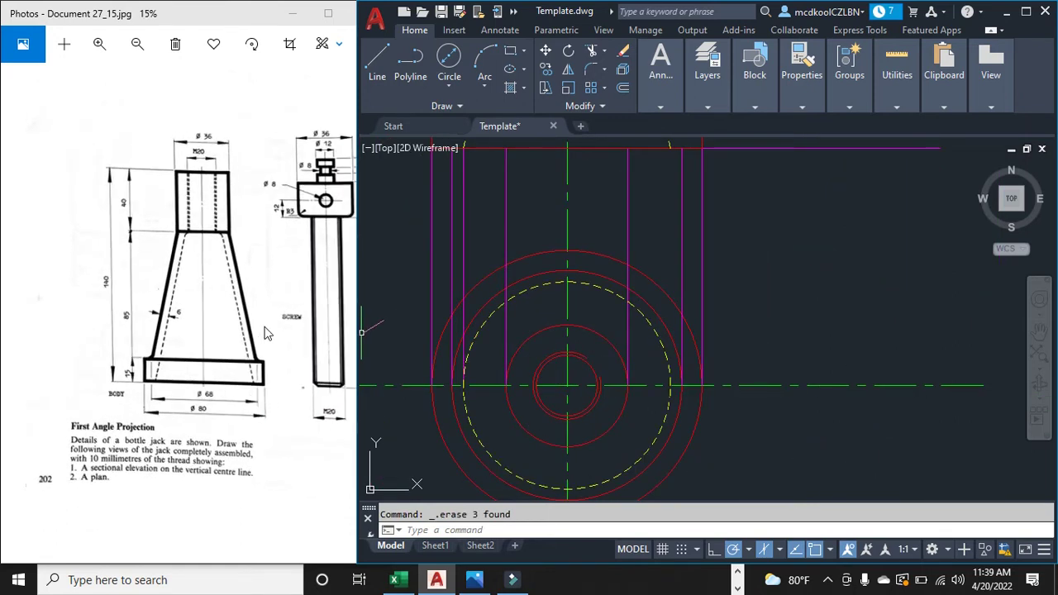
Step: Offset the body's top edge 25 upward to form the screw head
scroll(301, 285, up, 5)
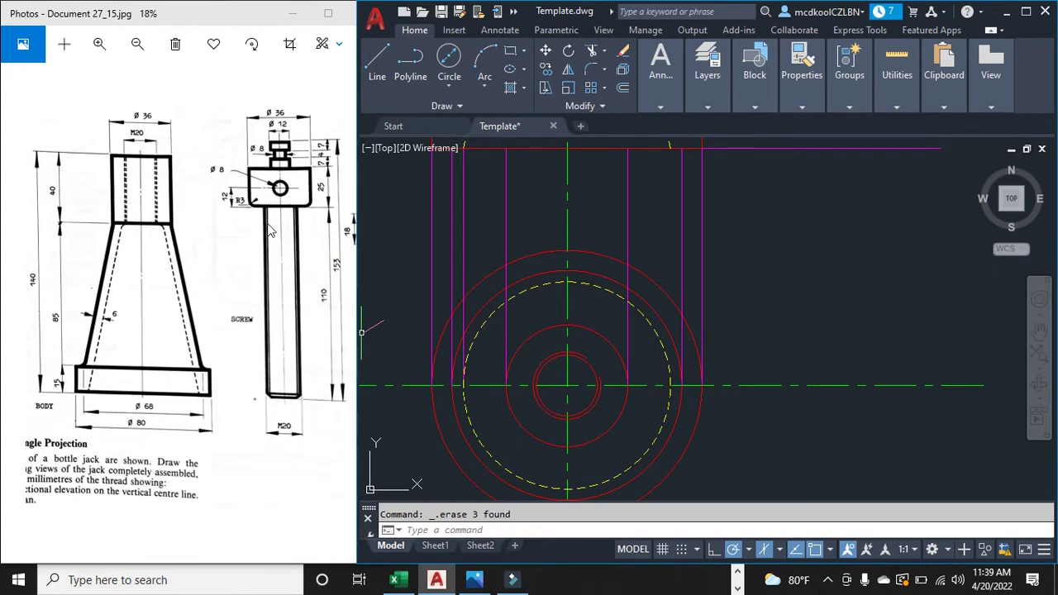
scroll(265, 211, up, 2)
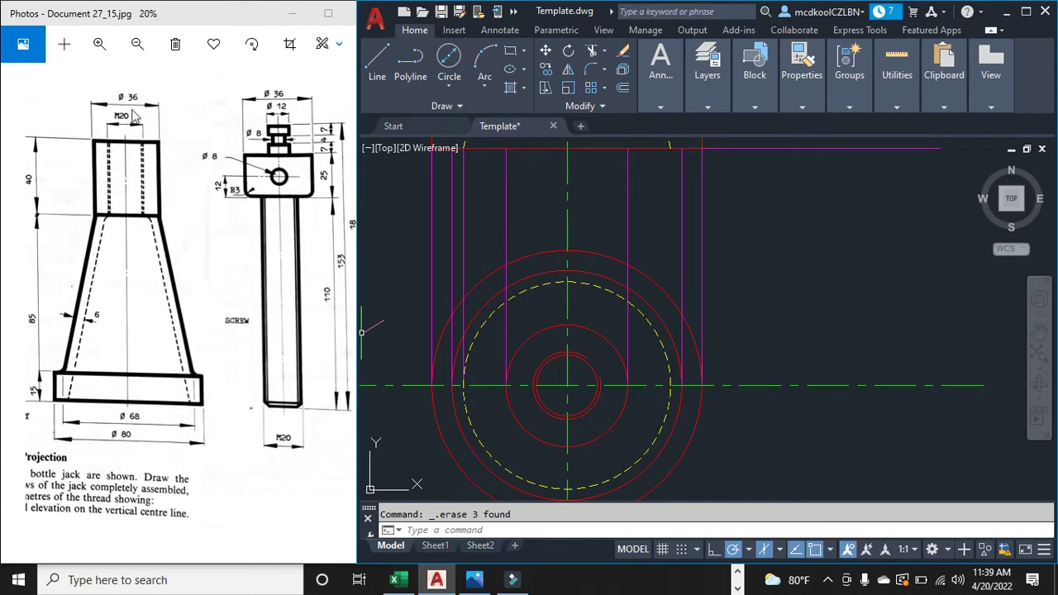
scroll(361, 332, down, 3)
middle_drag(709, 273, 661, 184)
scroll(609, 248, up, 5)
scroll(569, 224, up, 2)
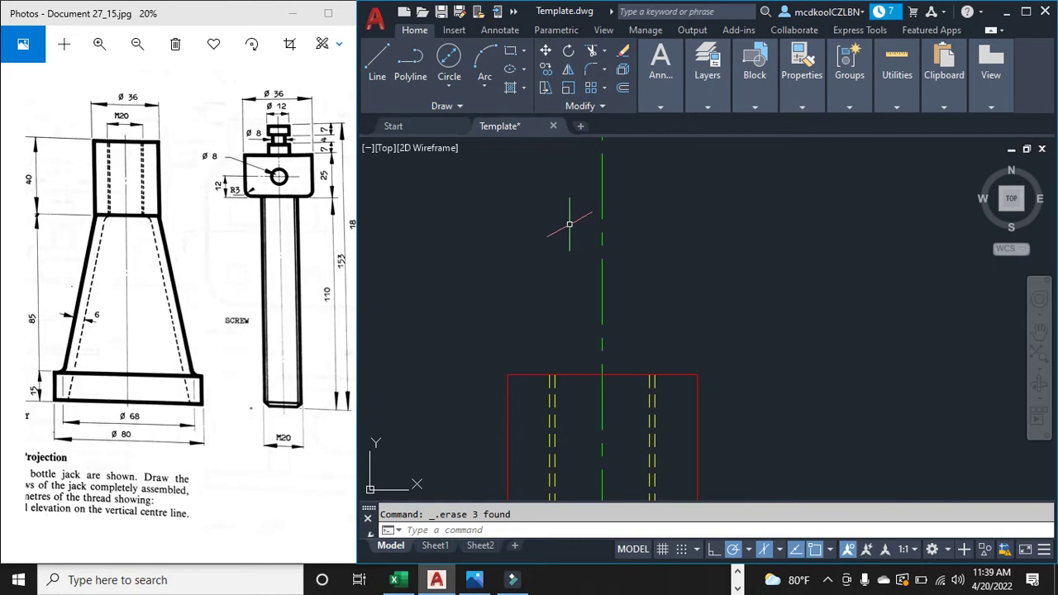
key(Return)
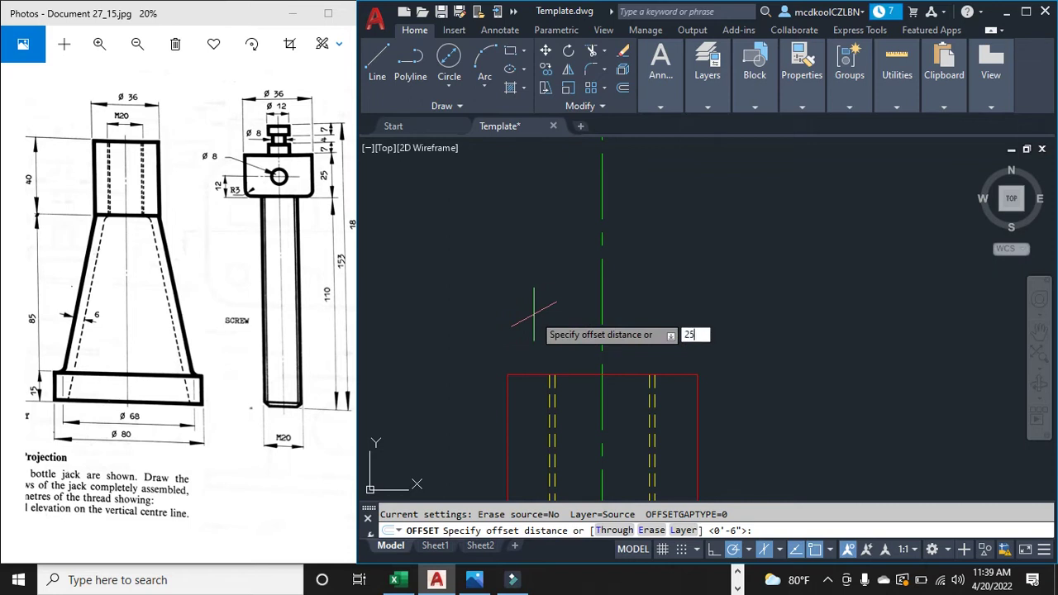
key(Return)
click(579, 376)
click(560, 302)
key(Escape)
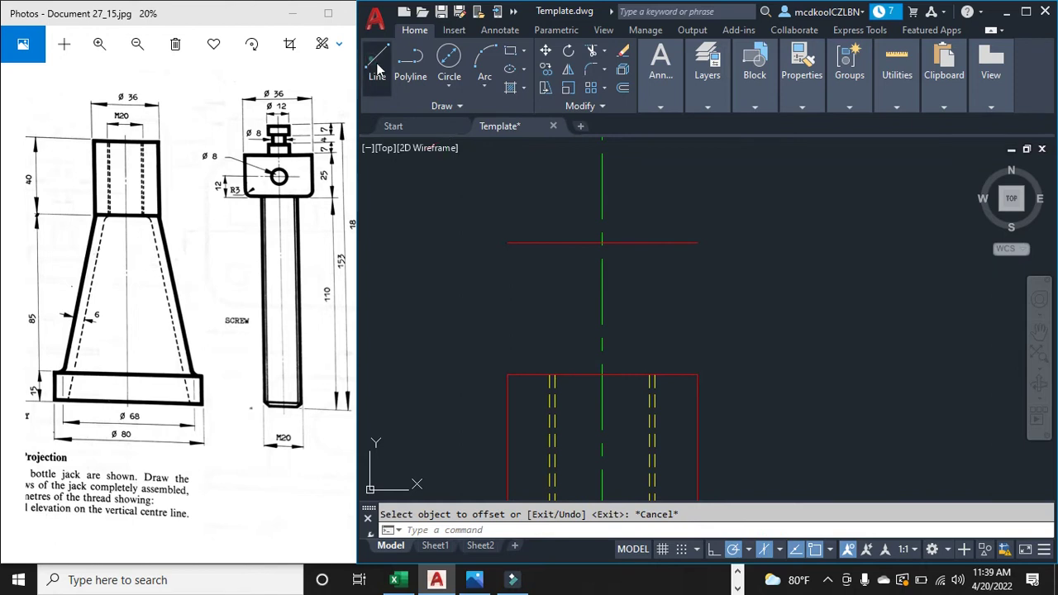
Step: Draw the screw head's side line at its lower-right corner, deleting the stray diagonal
click(377, 70)
click(513, 340)
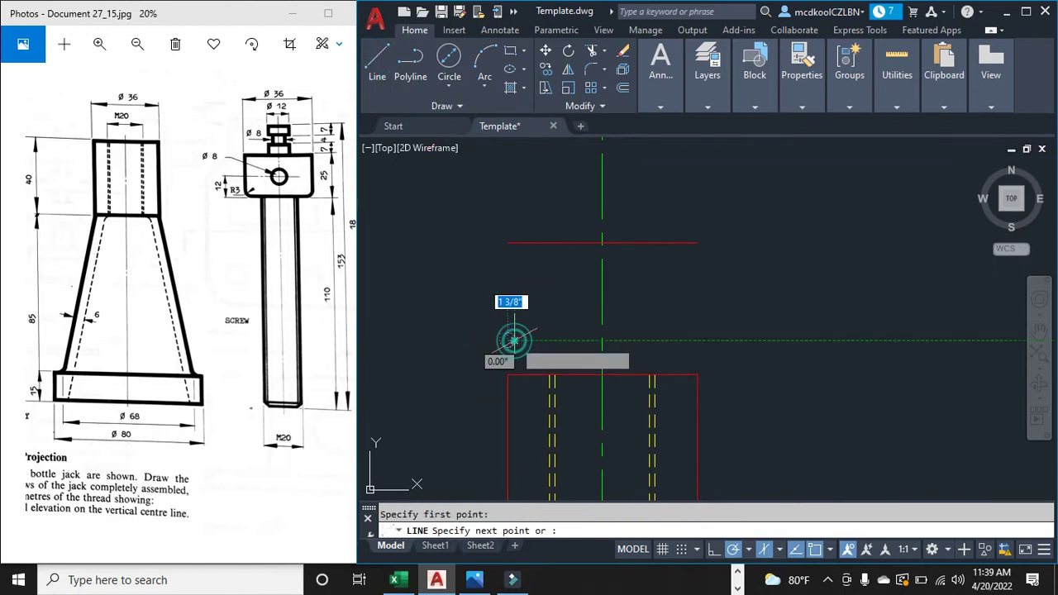
key(Escape)
right_click(507, 327)
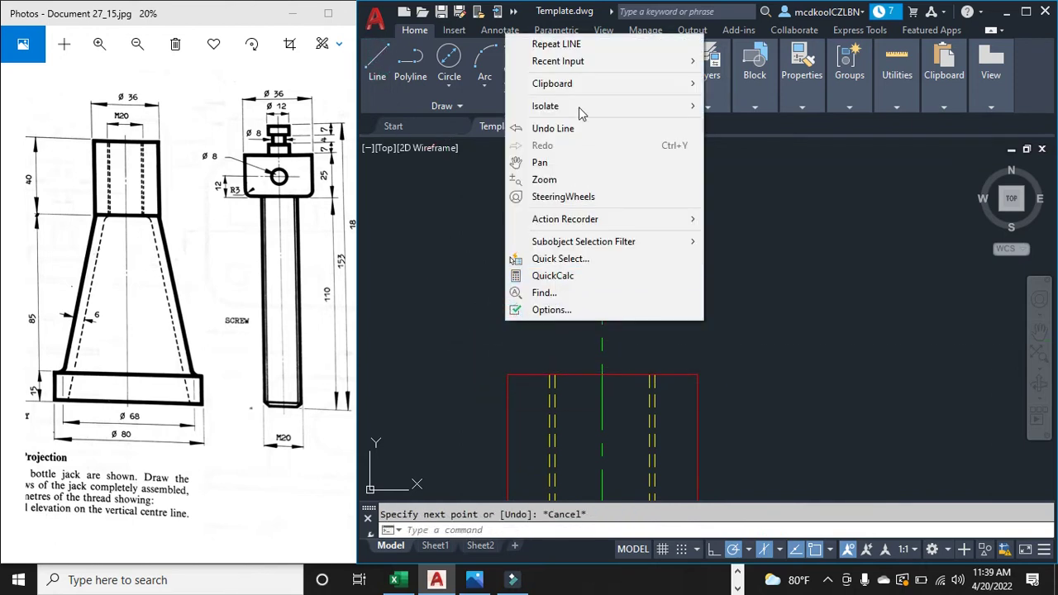
click(583, 43)
click(507, 375)
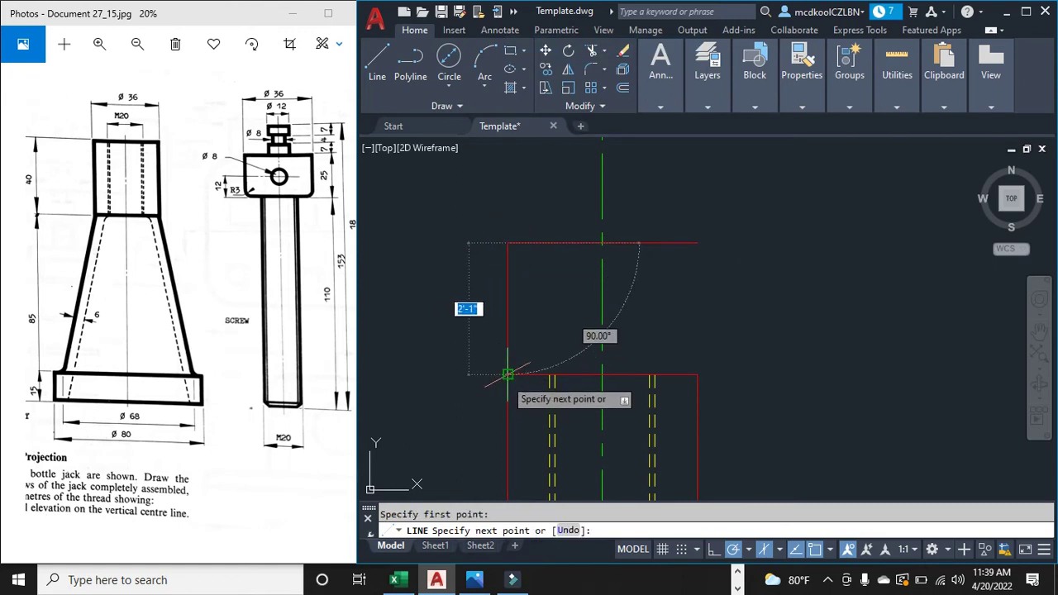
click(696, 244)
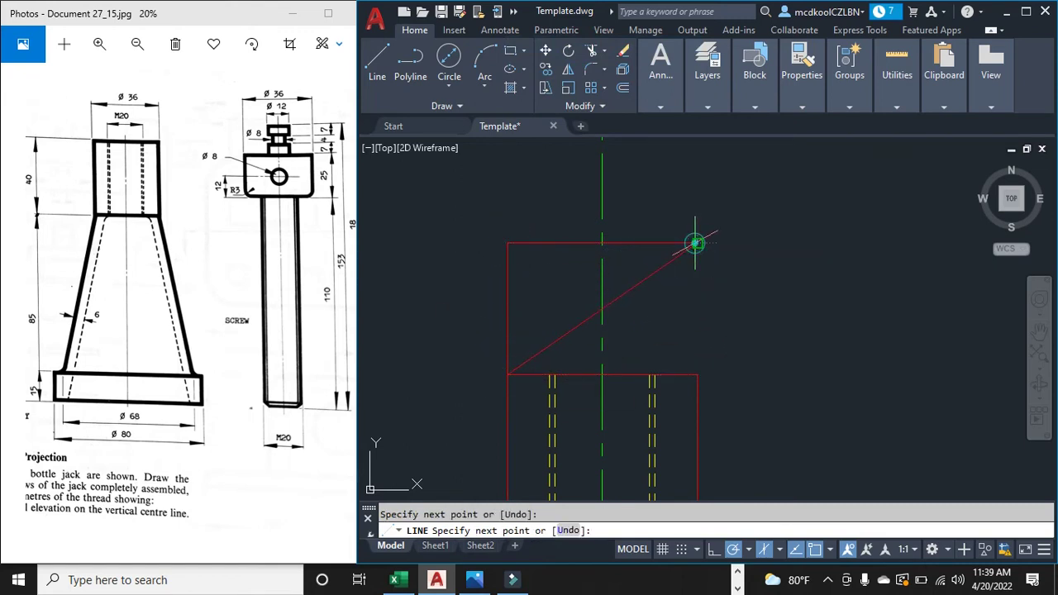
click(697, 374)
key(Escape)
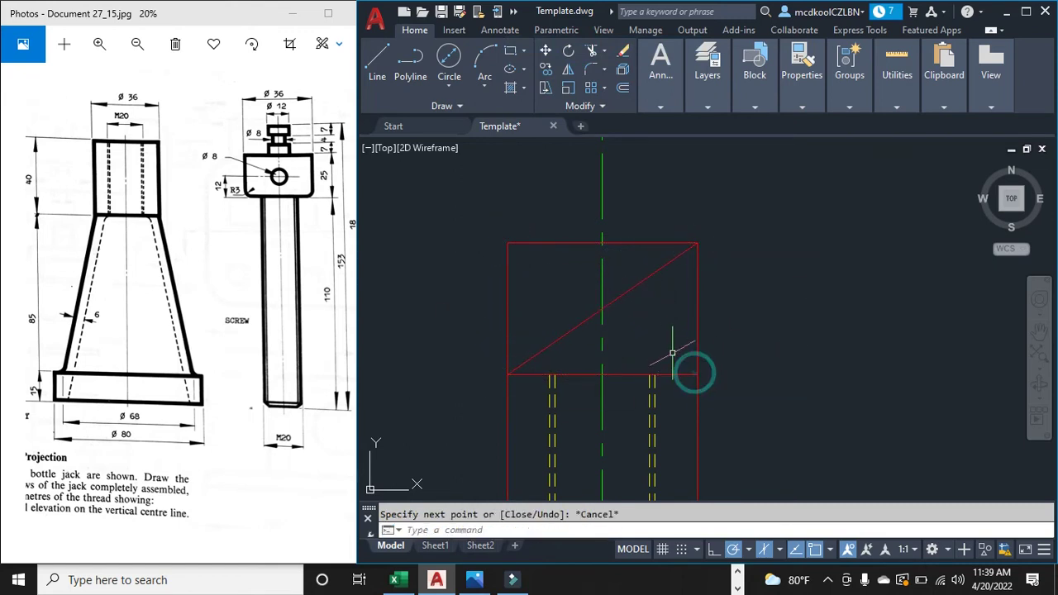
click(632, 288)
key(Delete)
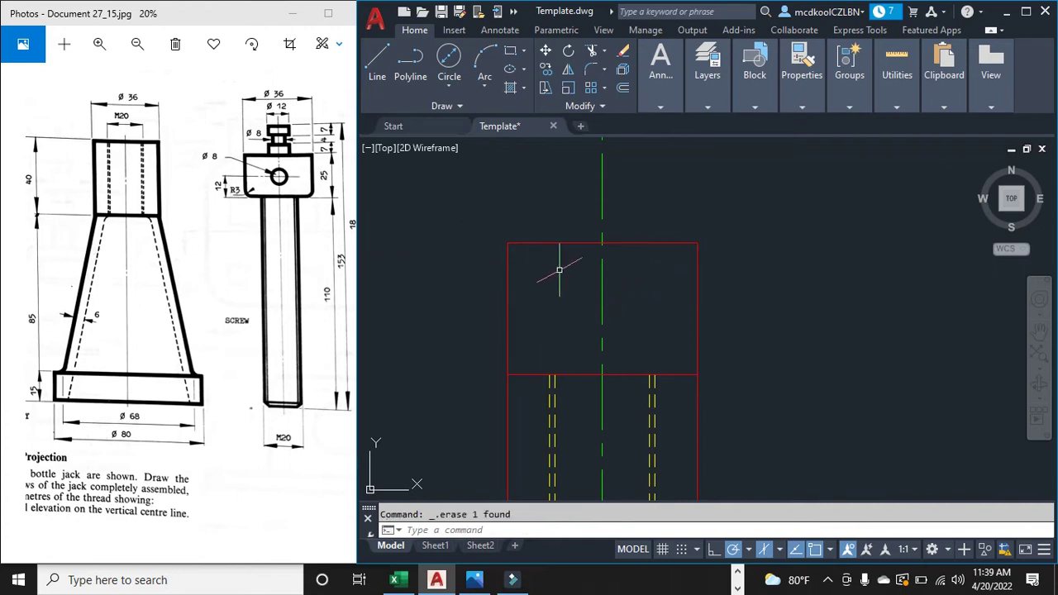
Step: Offset the screw head's lower edge 12 upward to mark the Ø8 hole centre
text(o)
key(Return)
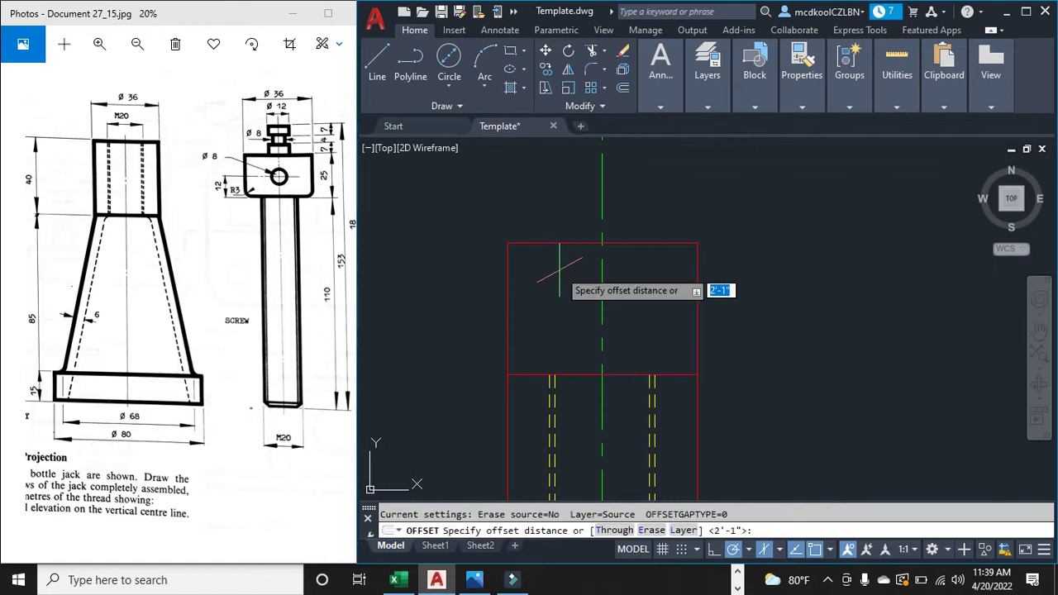
text(1)
key(Return)
click(572, 373)
click(568, 347)
key(Escape)
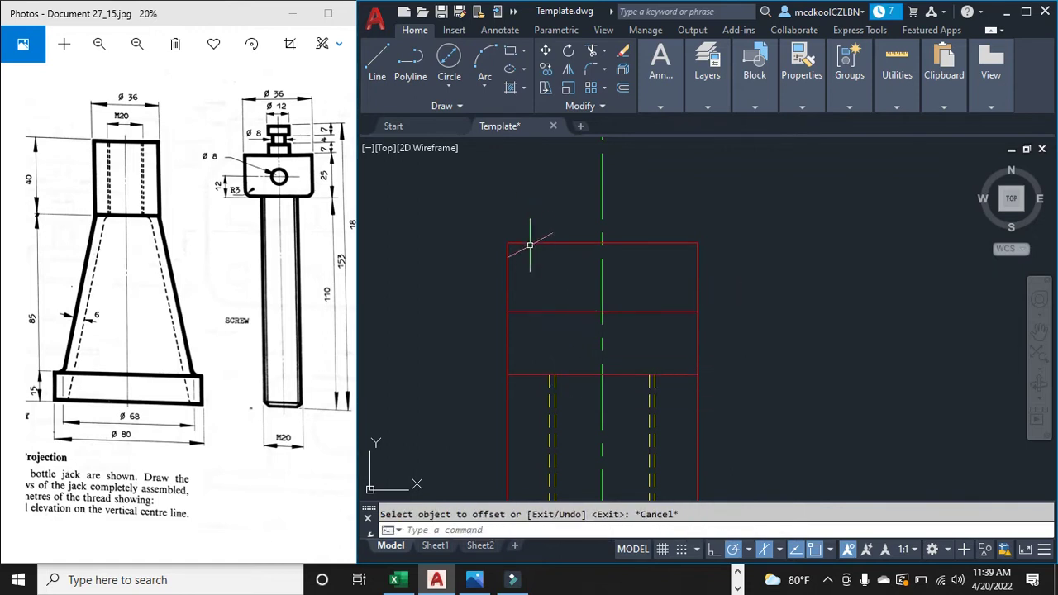
Step: Draw an Ø8 hole circle centred on the head's centre-line intersection
click(447, 66)
key(Escape)
click(448, 86)
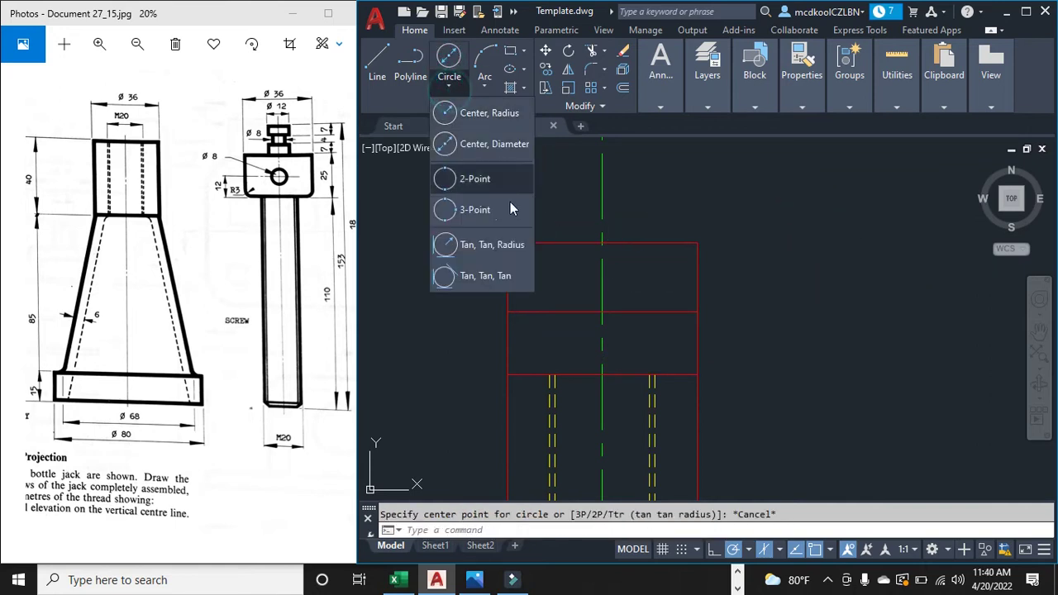
click(486, 113)
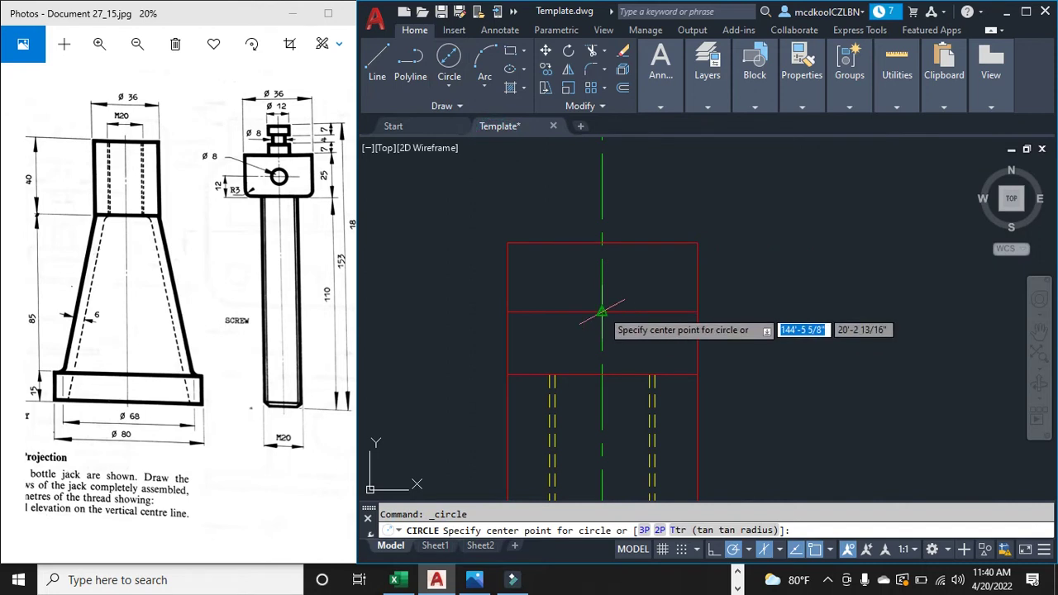
click(601, 312)
text(8)
key(Return)
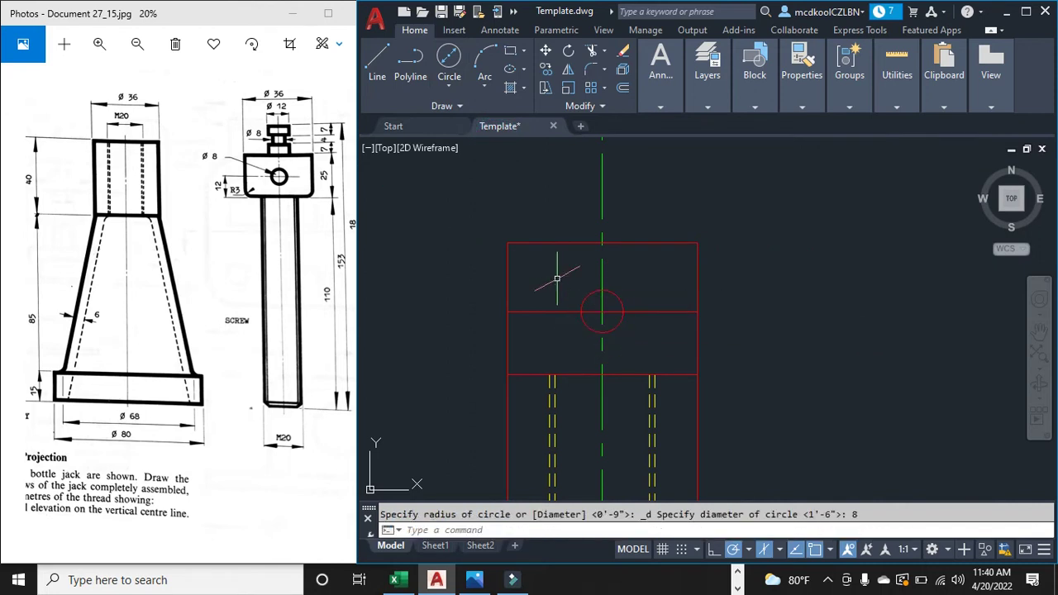
scroll(267, 206, up, 2)
scroll(271, 190, down, 2)
scroll(273, 183, up, 4)
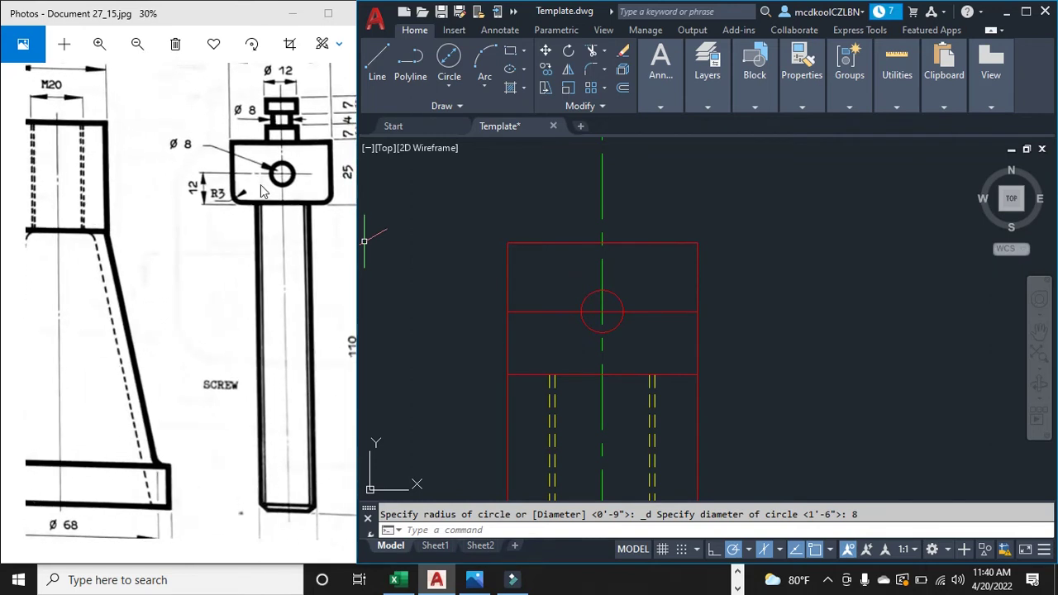
key(Escape)
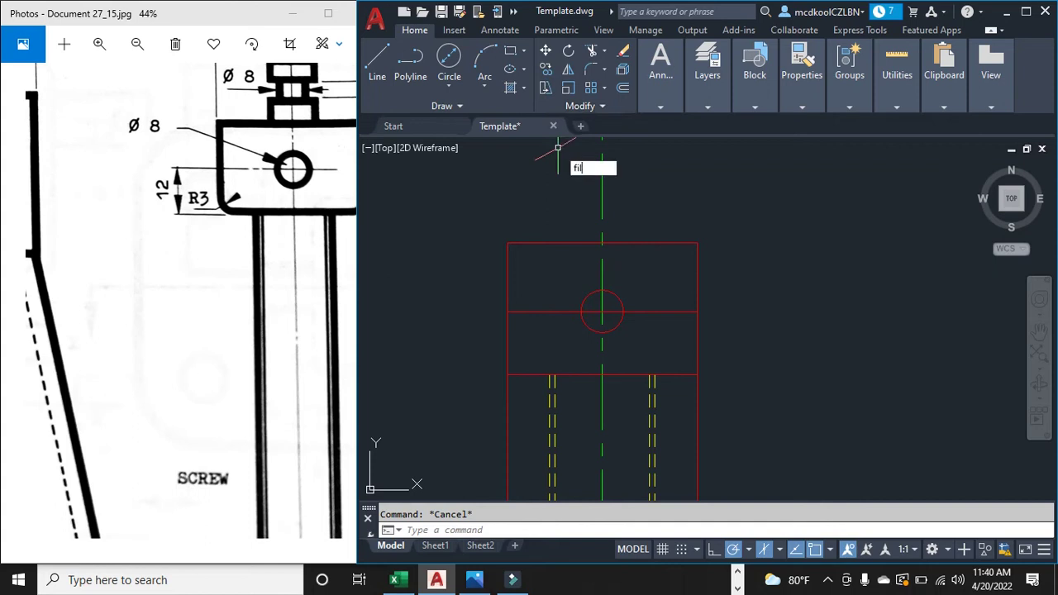
Step: Round the head's bottom-left corner with a radius-3 fillet
key(Return)
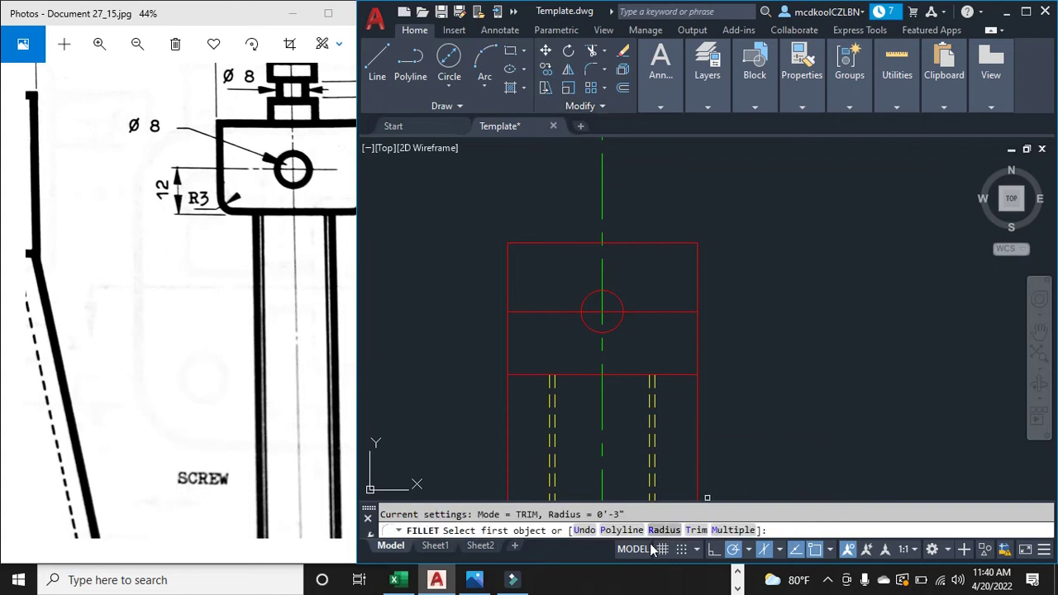
click(664, 532)
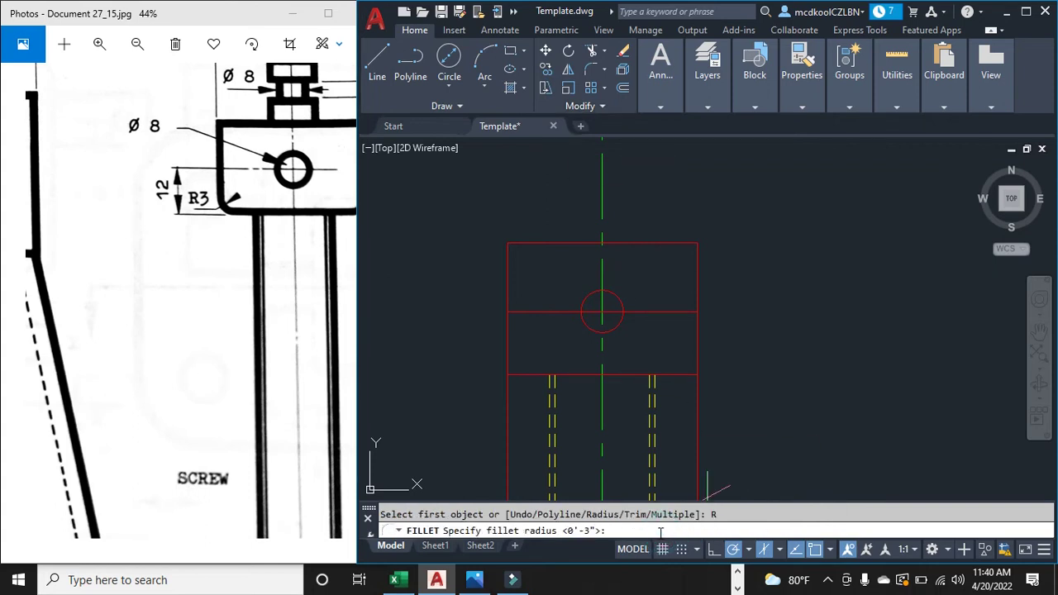
key(Return)
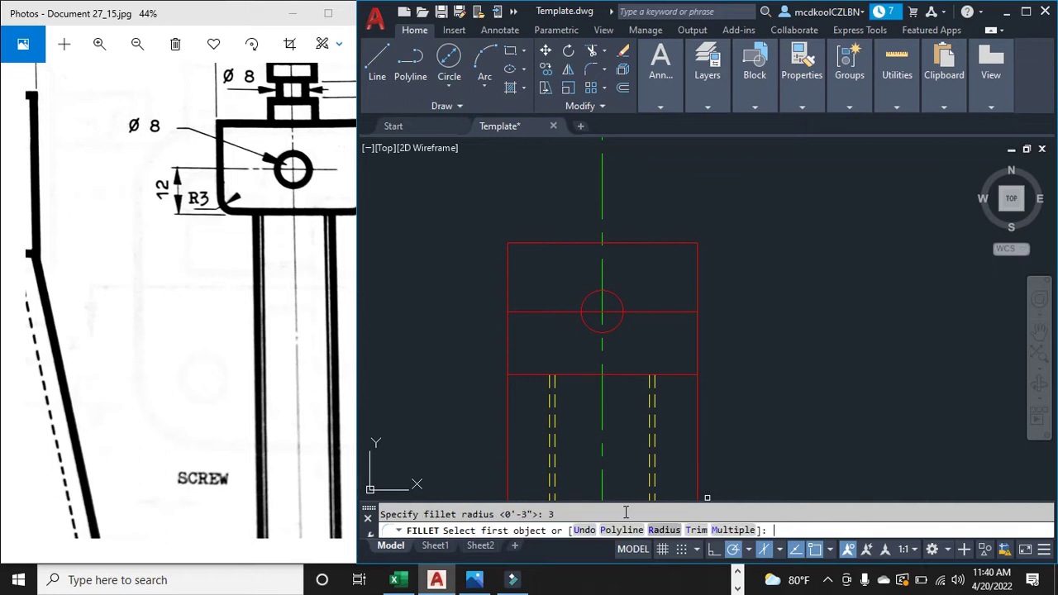
scroll(518, 370, up, 4)
click(514, 378)
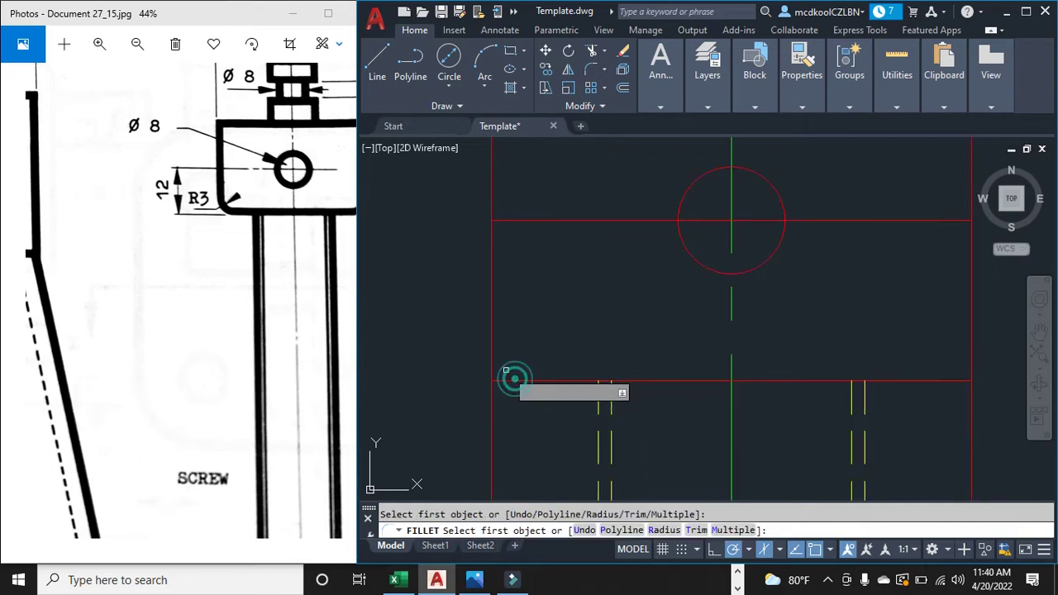
click(508, 378)
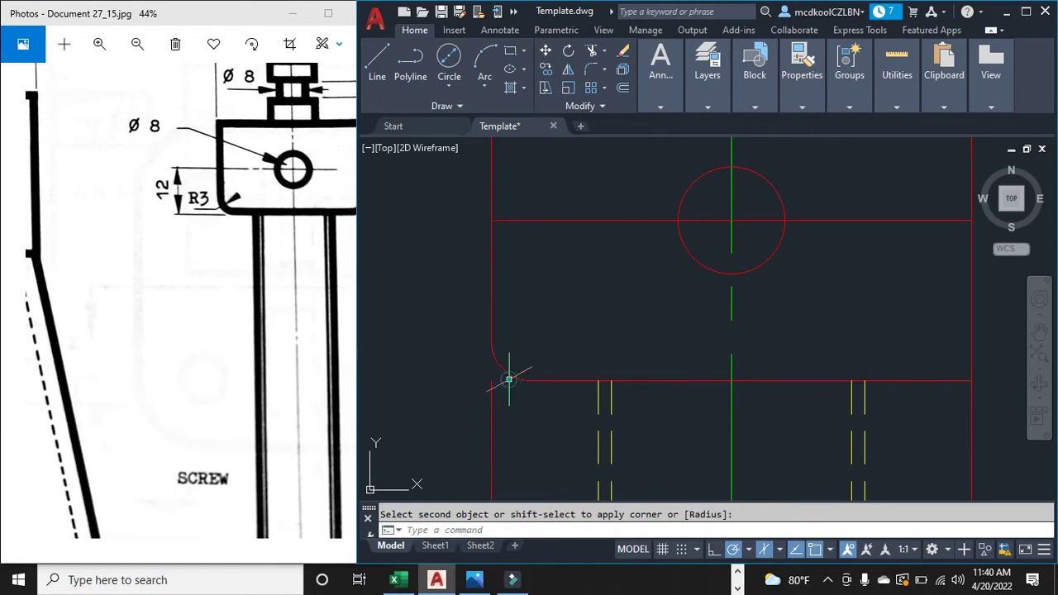
scroll(545, 360, down, 2)
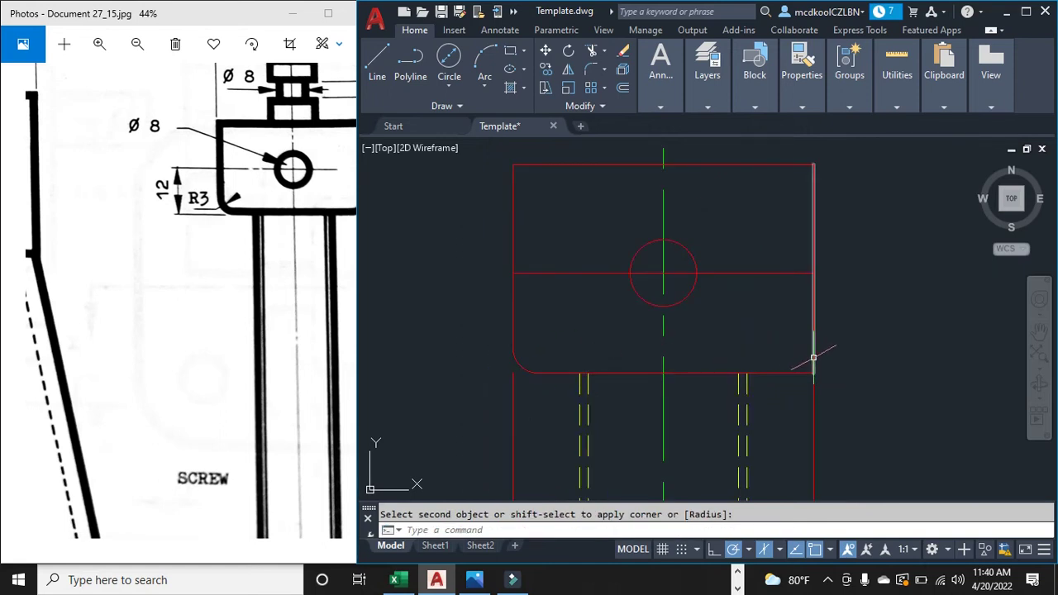
key(Escape)
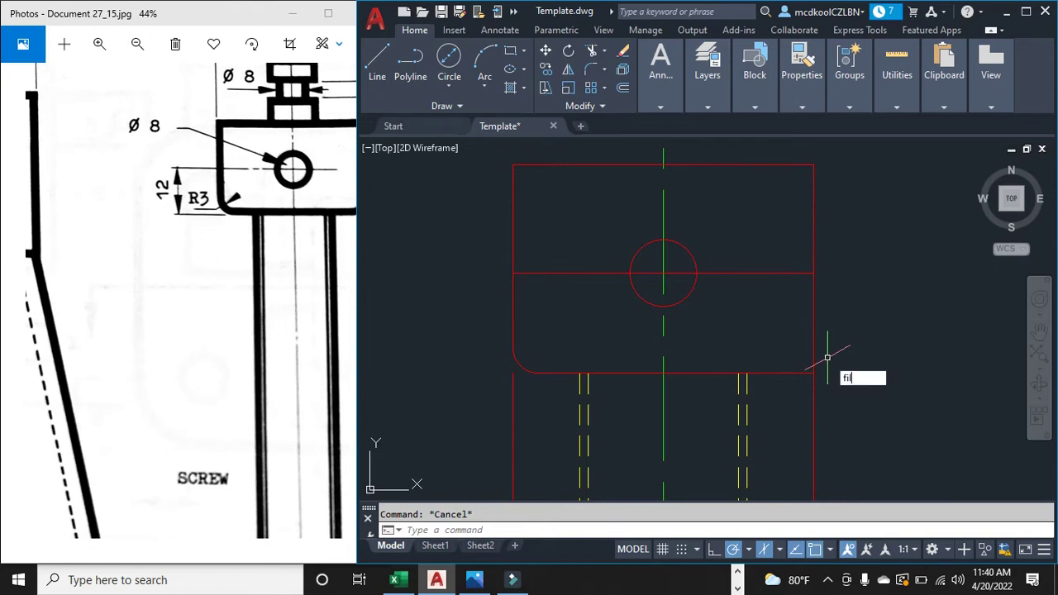
Step: Round the head's bottom-right corner with a radius-3 fillet
text(fillet)
key(Return)
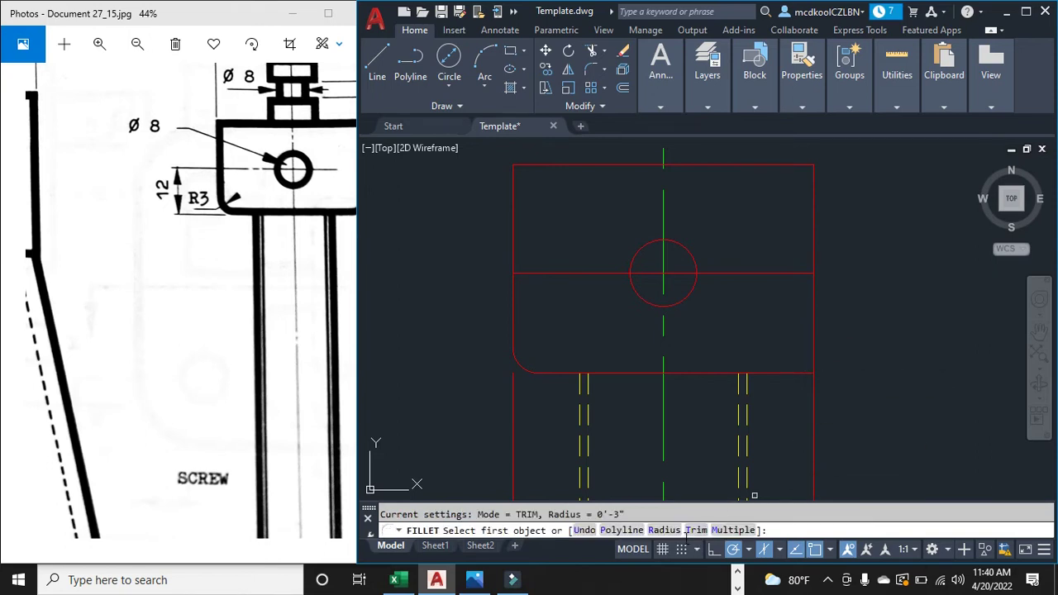
click(669, 531)
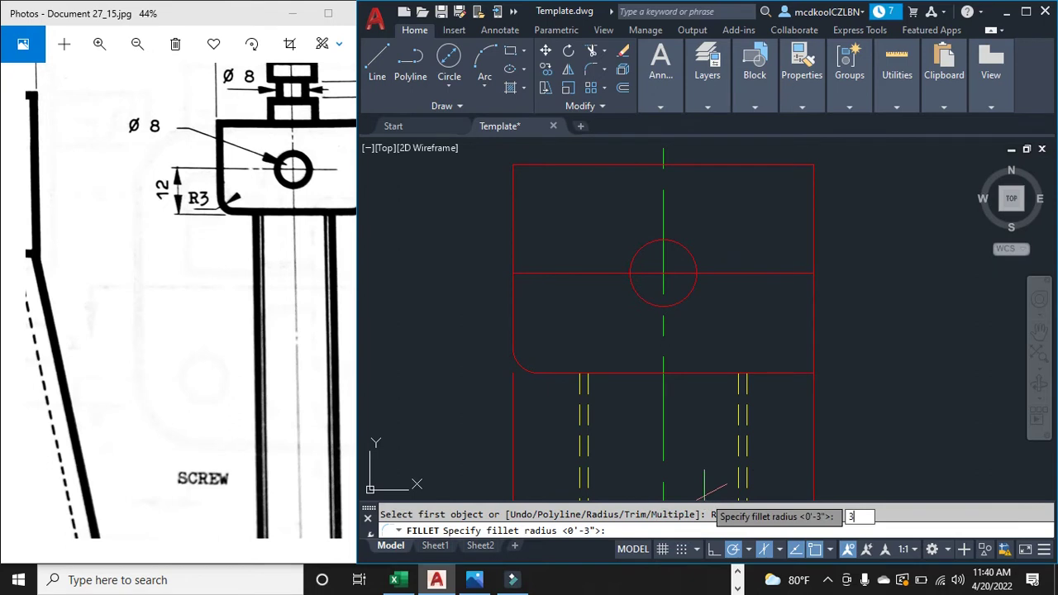
text(3)
key(Return)
click(798, 372)
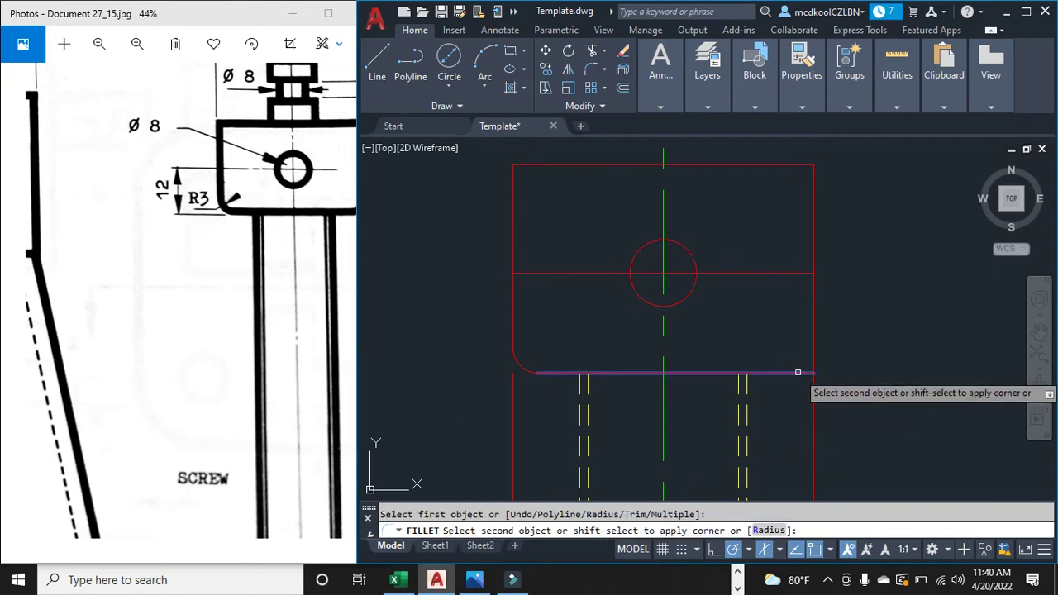
click(814, 357)
key(Escape)
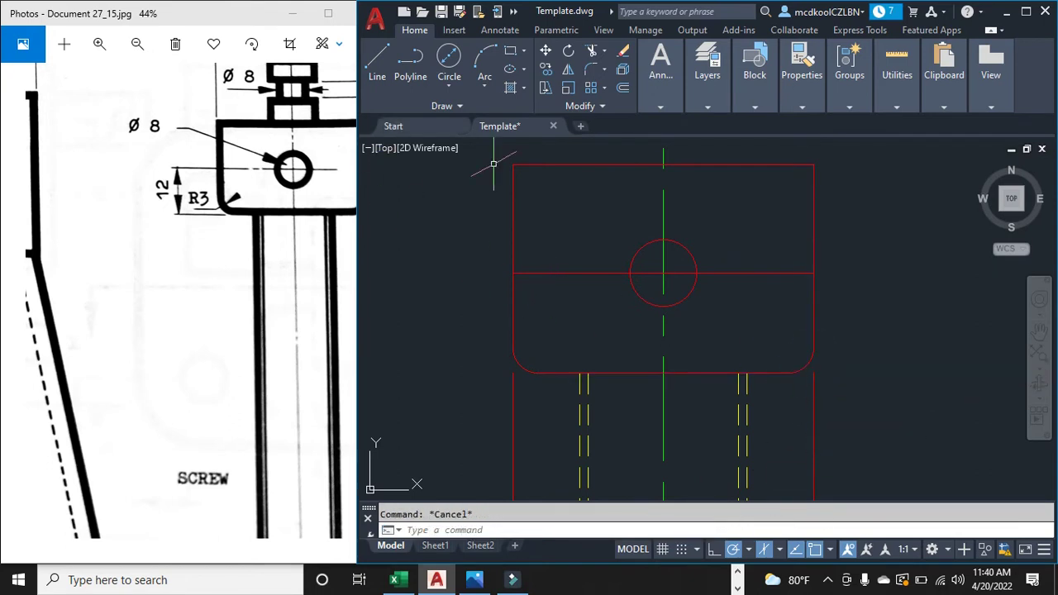
Step: Stretch the head's bottom edge left so its end meets the fillet arc
click(591, 373)
click(537, 374)
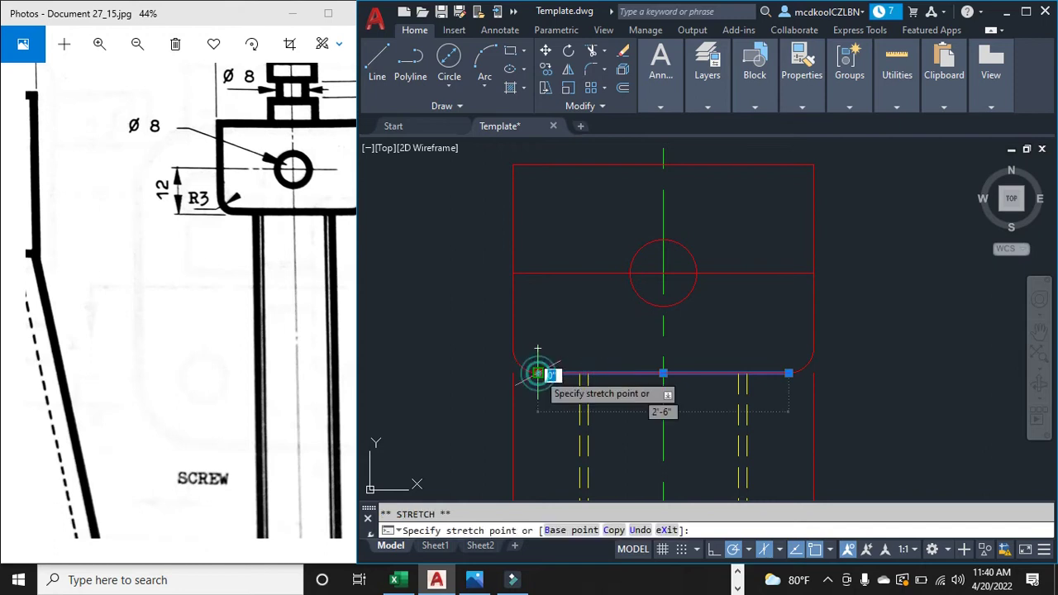
click(513, 373)
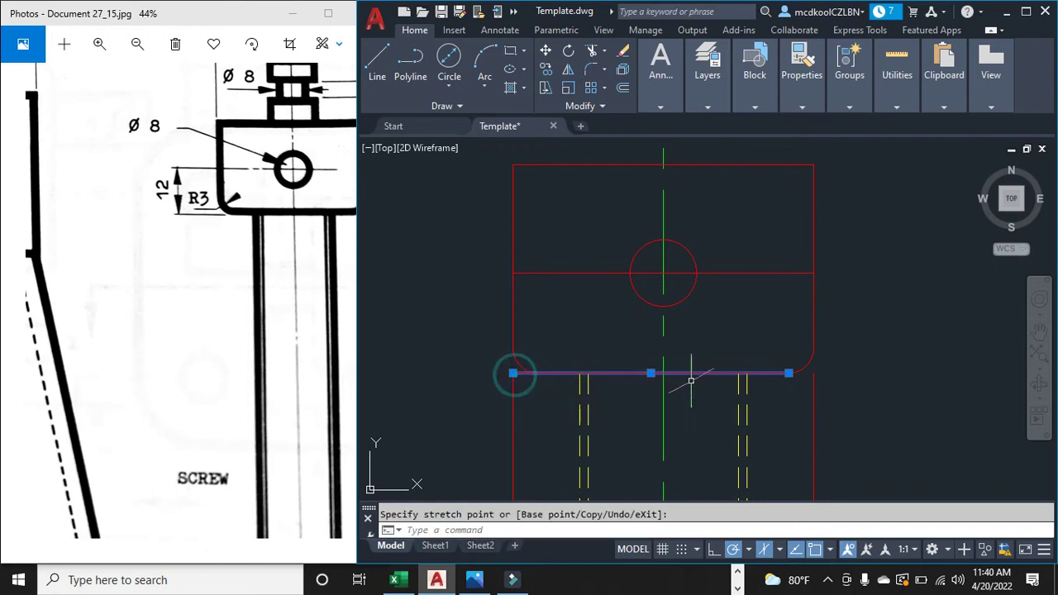
click(789, 373)
key(Escape)
scroll(752, 393, down, 4)
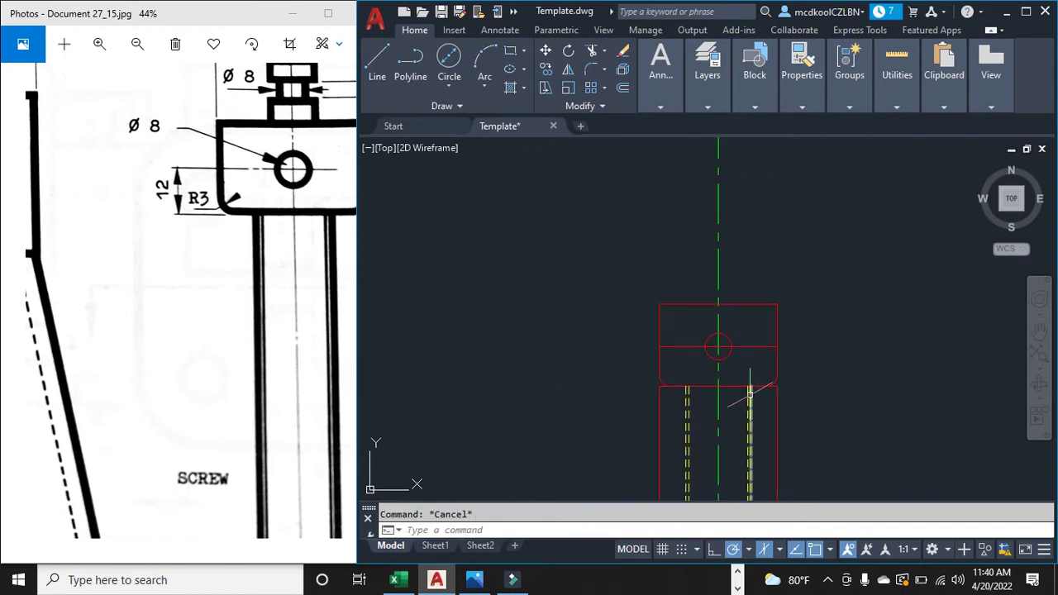
Step: Crossing-select the small centre circles in the plan view
scroll(263, 263, down, 5)
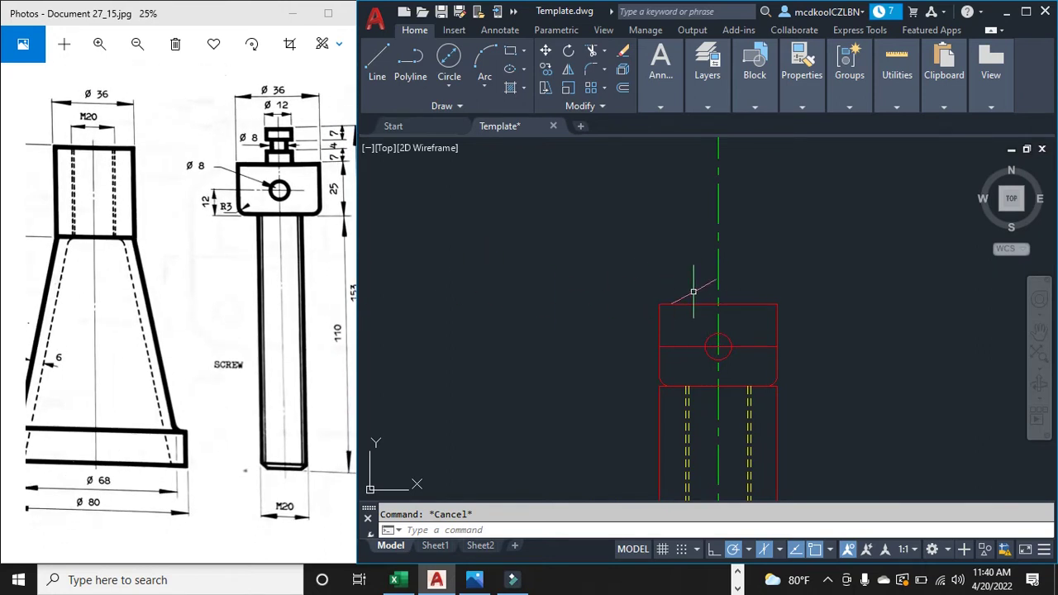
scroll(696, 304, down, 4)
scroll(701, 420, up, 4)
scroll(711, 428, up, 2)
scroll(701, 431, up, 4)
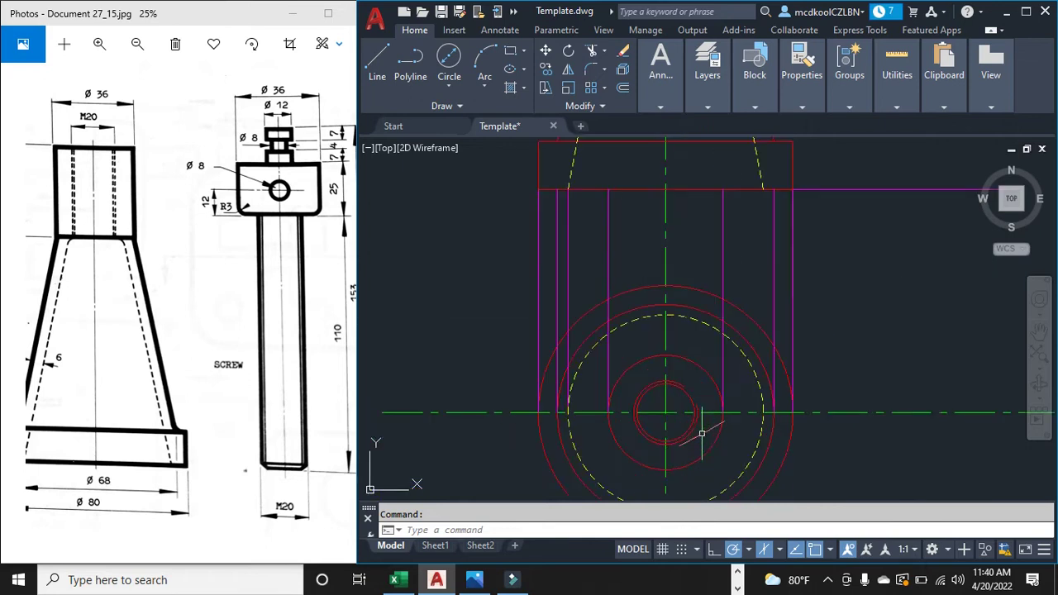
drag(697, 432, 673, 423)
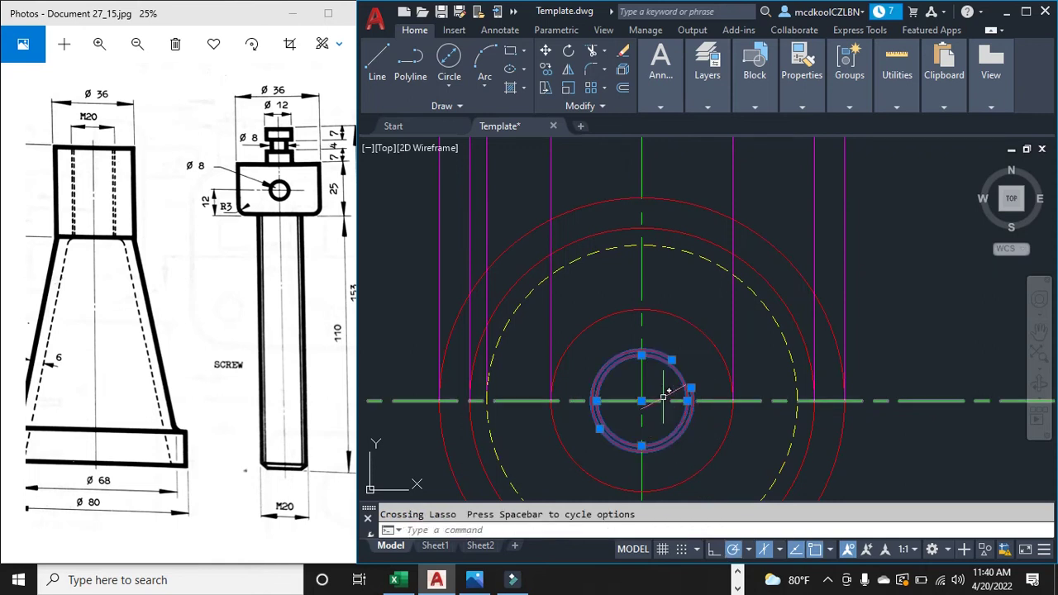
scroll(676, 378, down, 5)
scroll(676, 376, down, 2)
scroll(711, 261, up, 2)
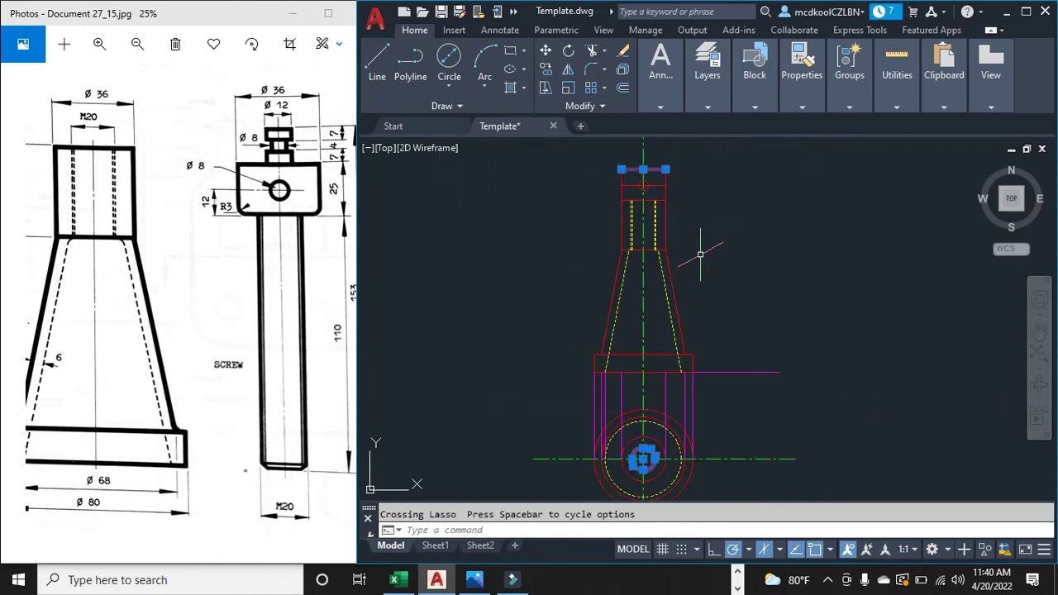
scroll(649, 171, up, 2)
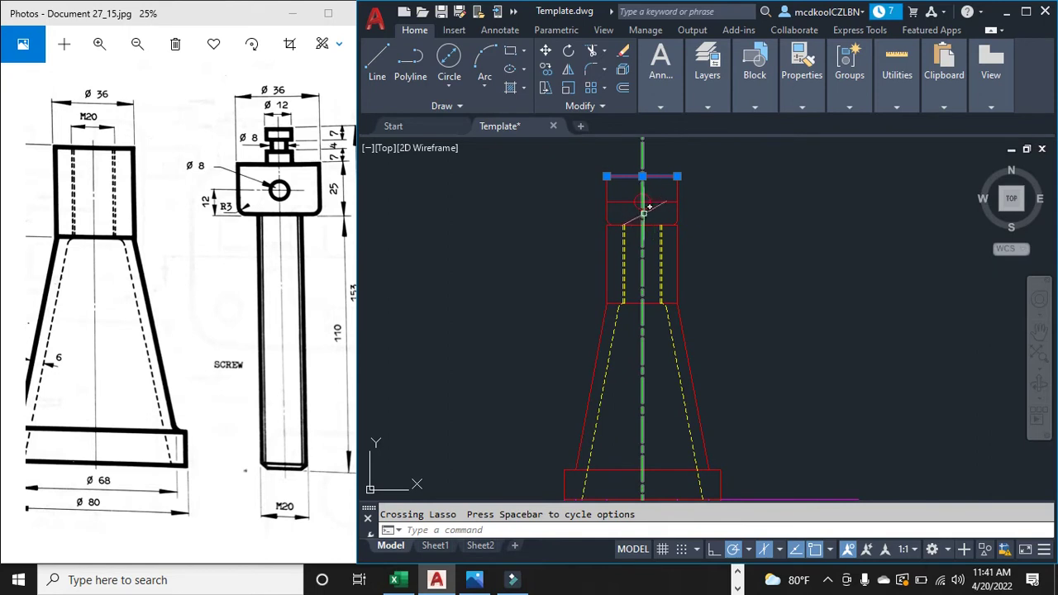
scroll(632, 213, up, 2)
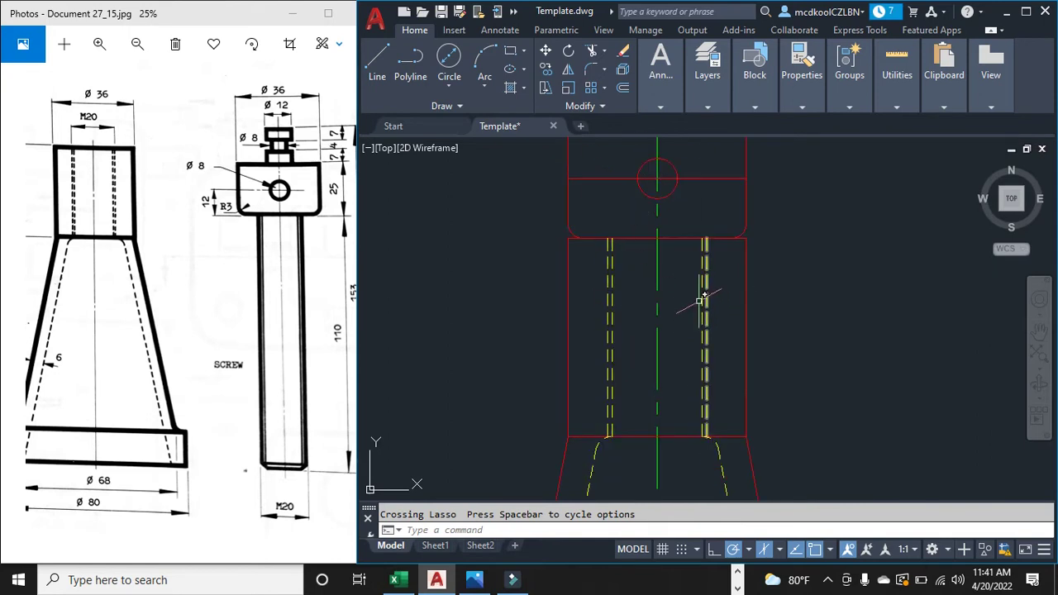
scroll(609, 312, down, 6)
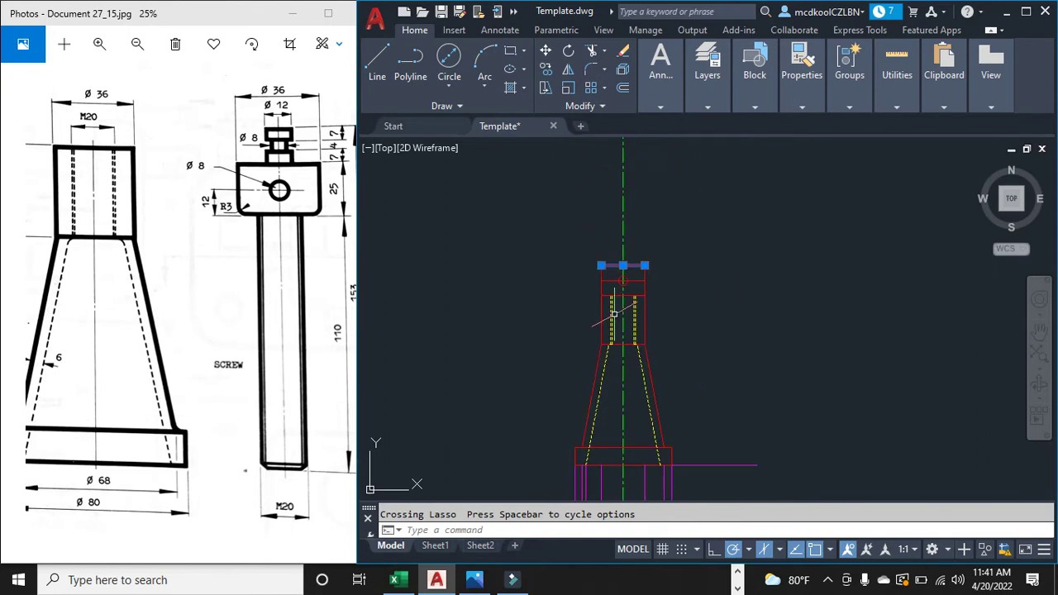
scroll(621, 482, up, 8)
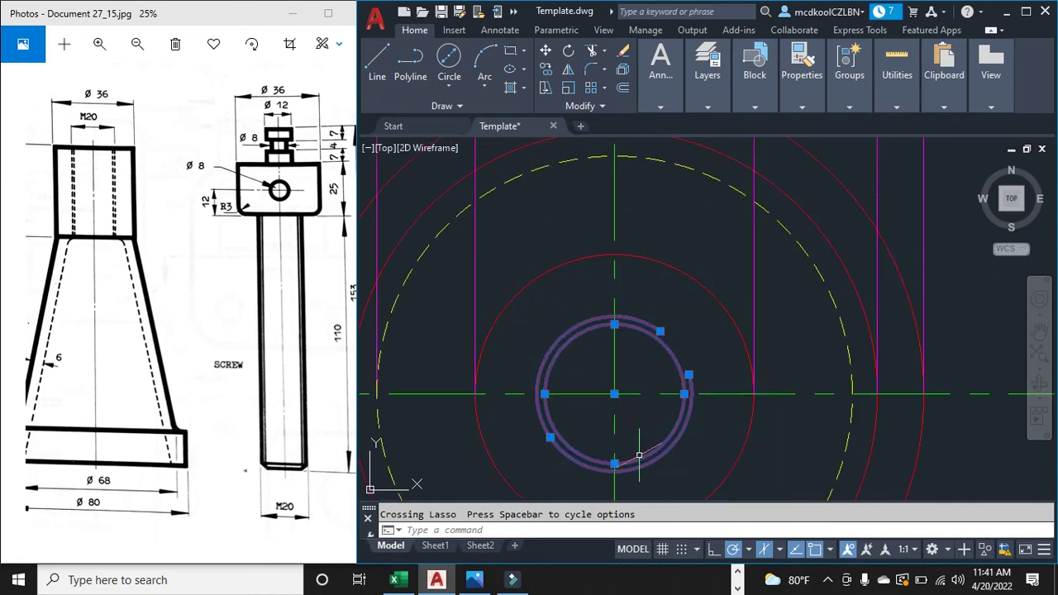
Step: Move the selected circles onto the Hidden layer so they display dashed
click(718, 103)
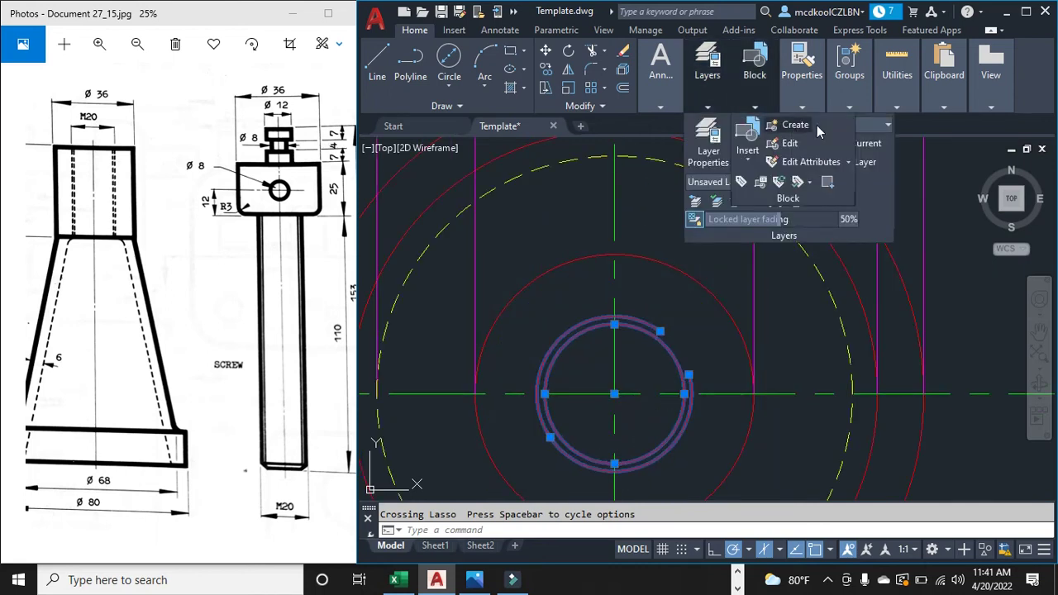
click(886, 125)
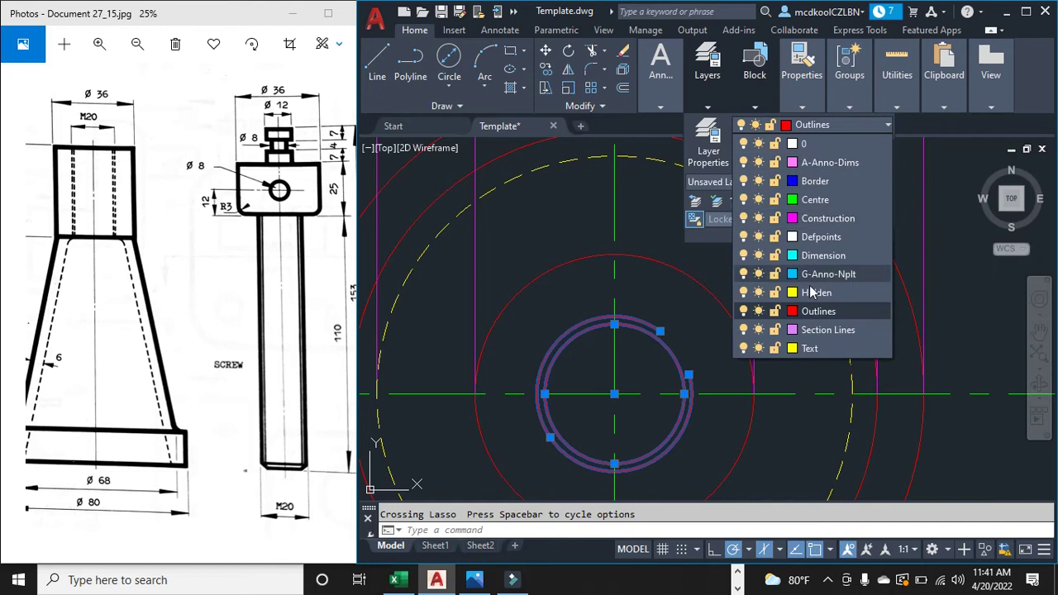
click(808, 285)
key(Escape)
scroll(640, 330, down, 10)
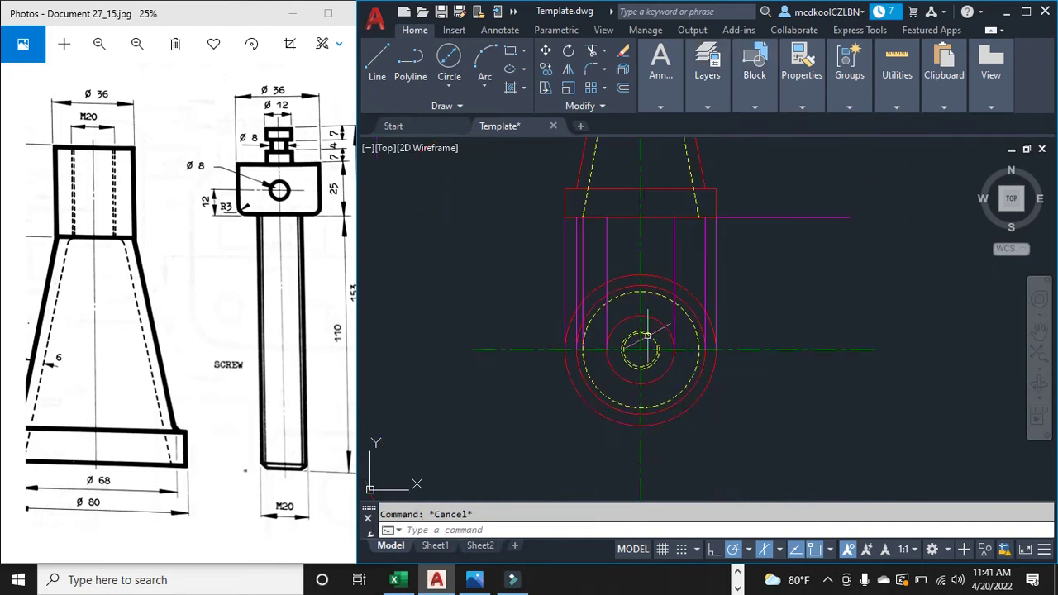
scroll(666, 179, up, 10)
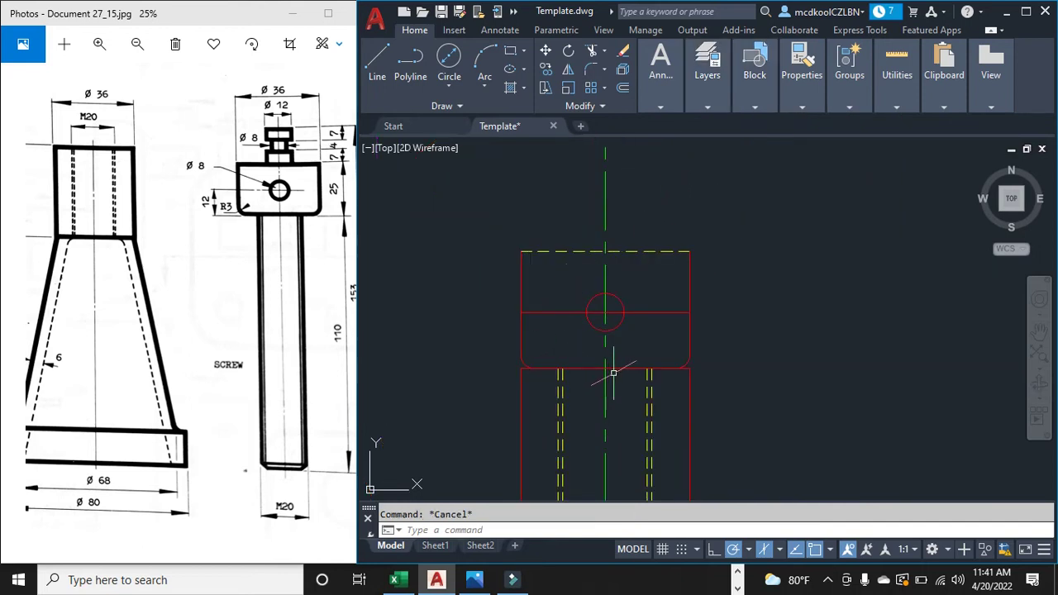
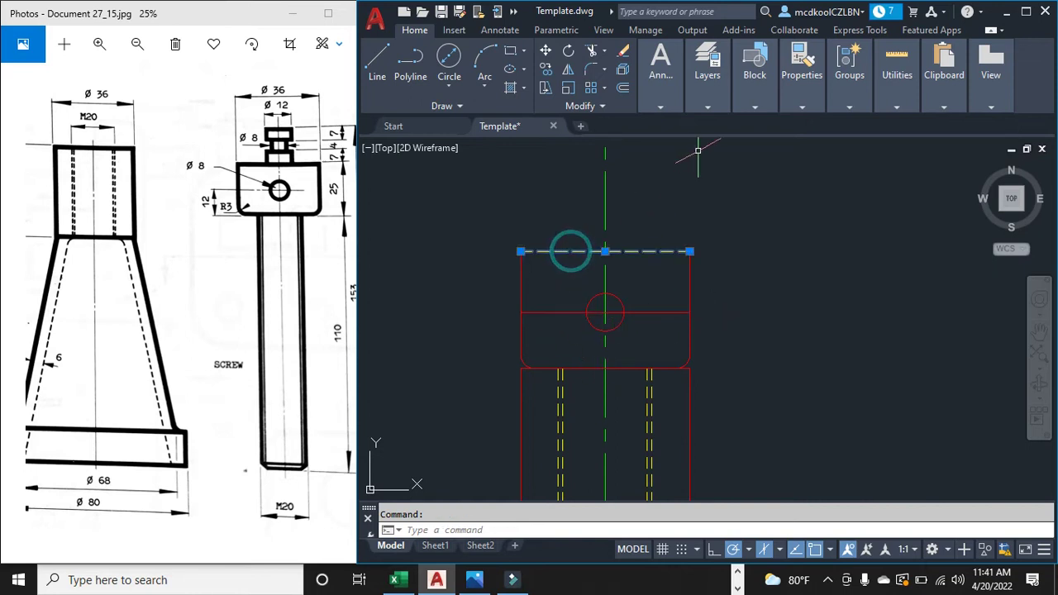
Step: Move the dashed top edge of the block to the Outlines layer
click(708, 107)
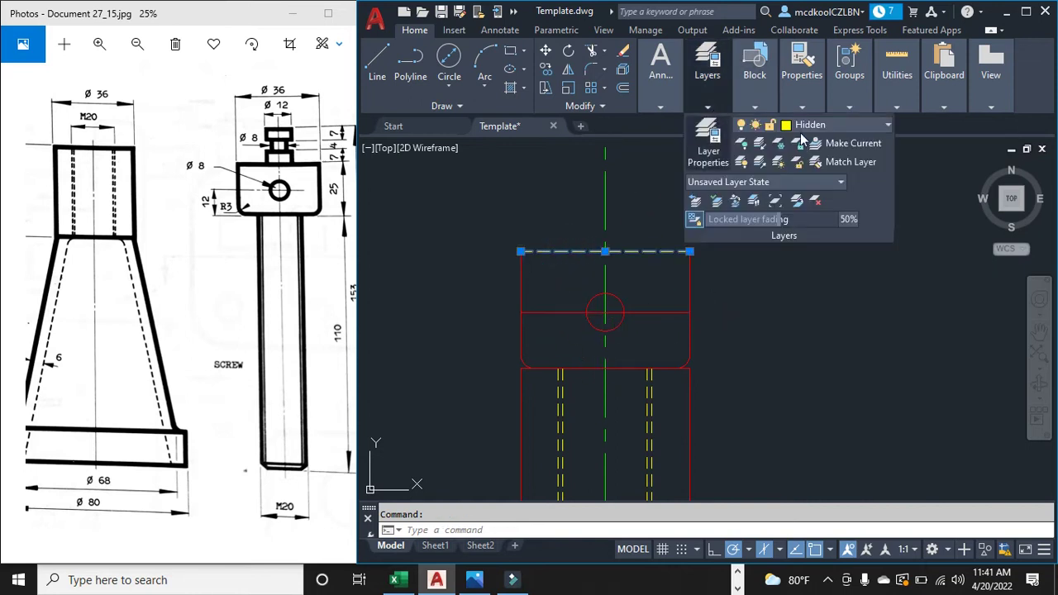
click(852, 128)
click(814, 306)
key(Escape)
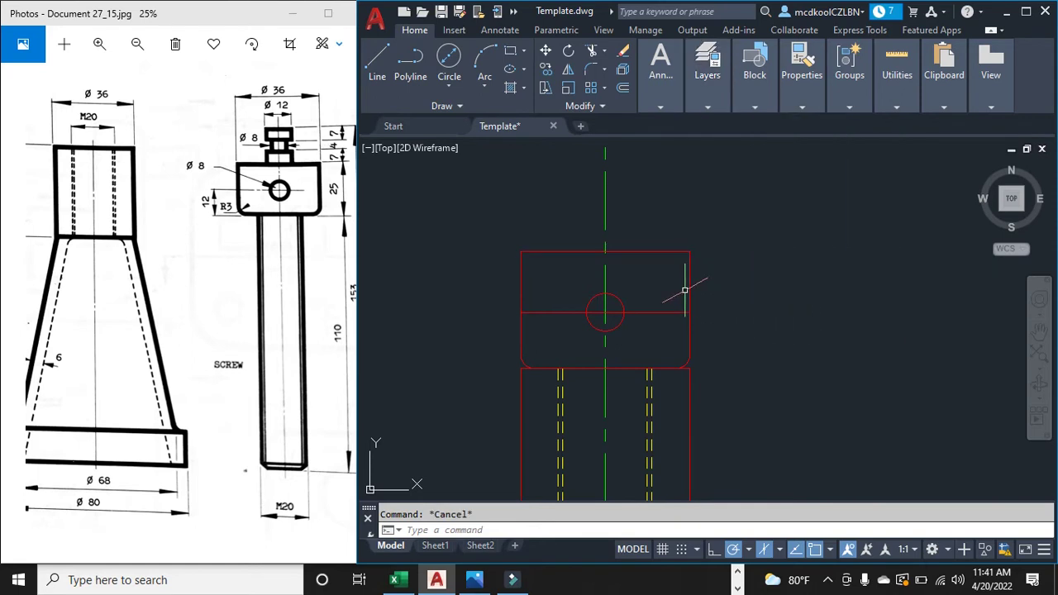
Step: Offset the block's top edge 7 units upward
scroll(529, 206, down, 2)
scroll(548, 198, up, 3)
click(534, 205)
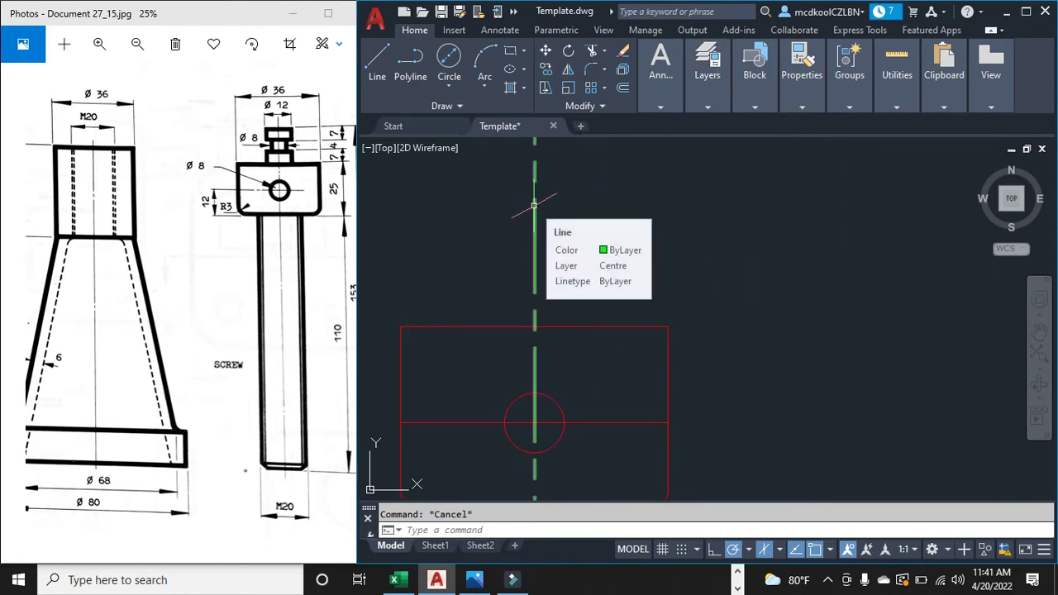
text(off)
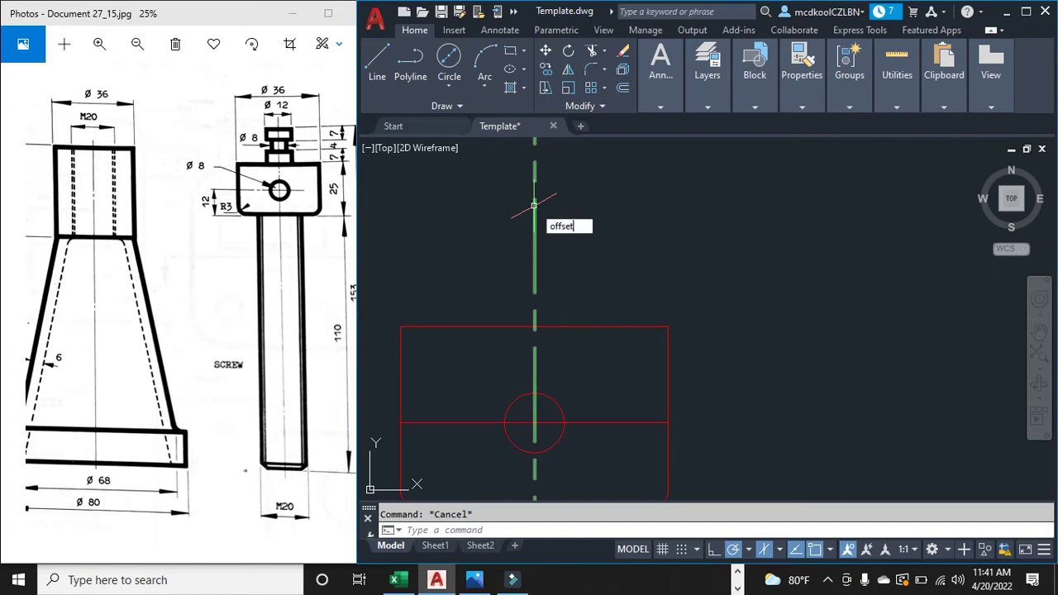
text(set)
key(Return)
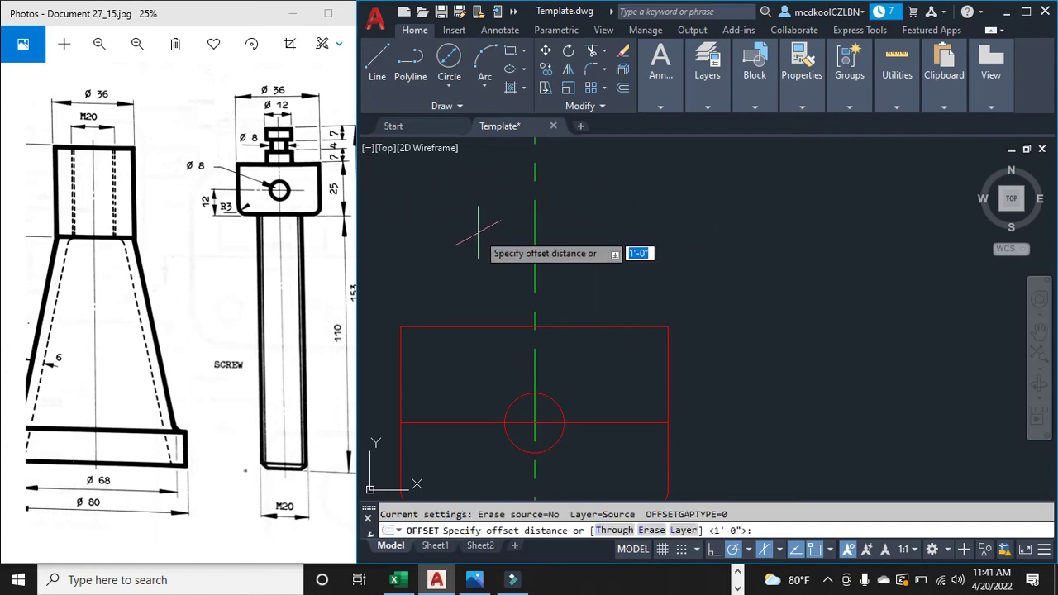
key(Return)
click(557, 328)
click(557, 301)
key(Escape)
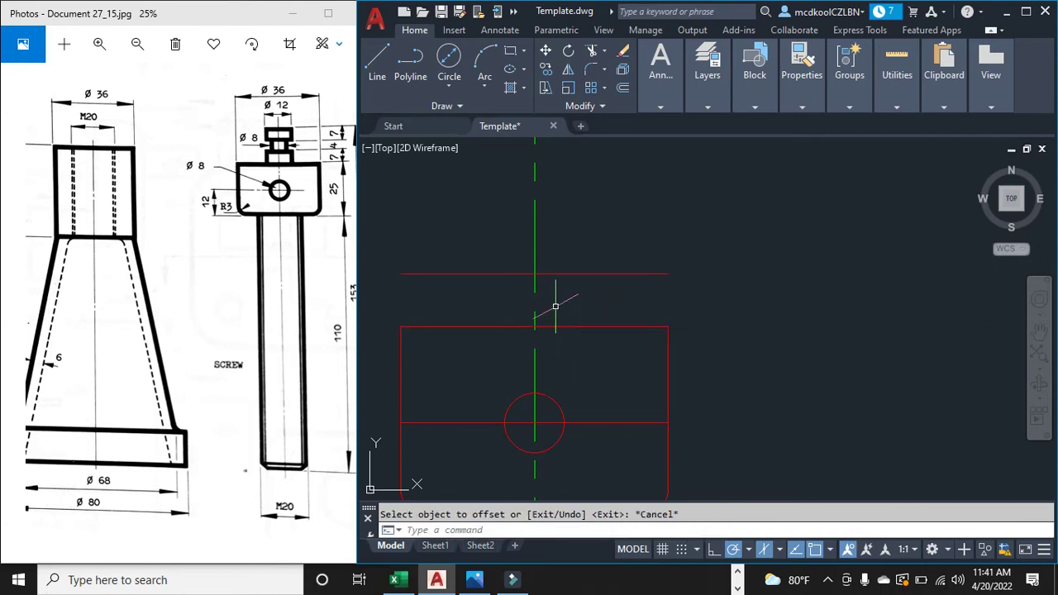
Step: Offset the new red line a further 4 units upward
text(offset)
key(Return)
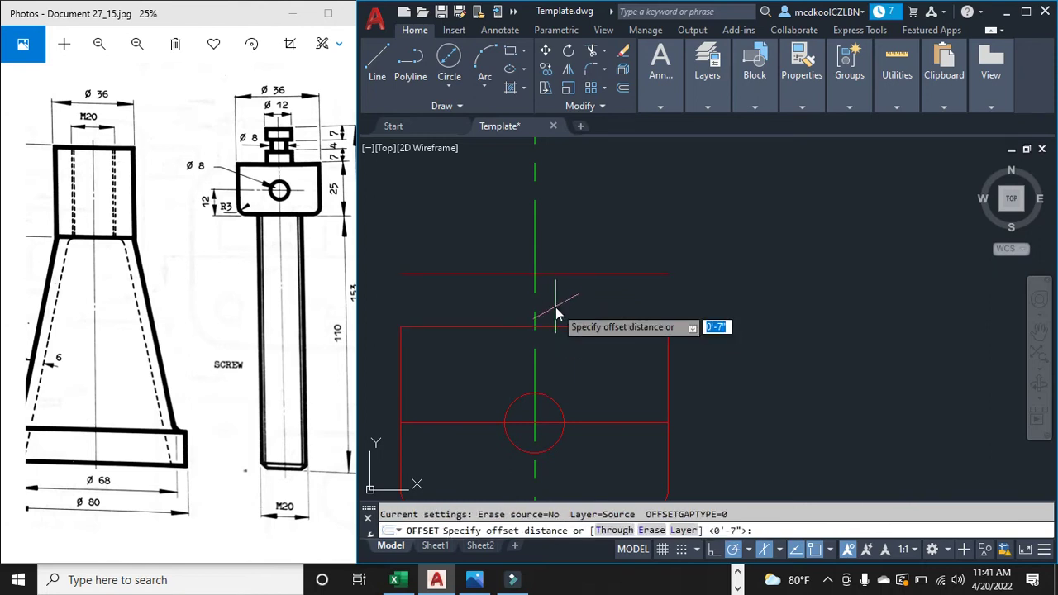
key(Return)
click(573, 274)
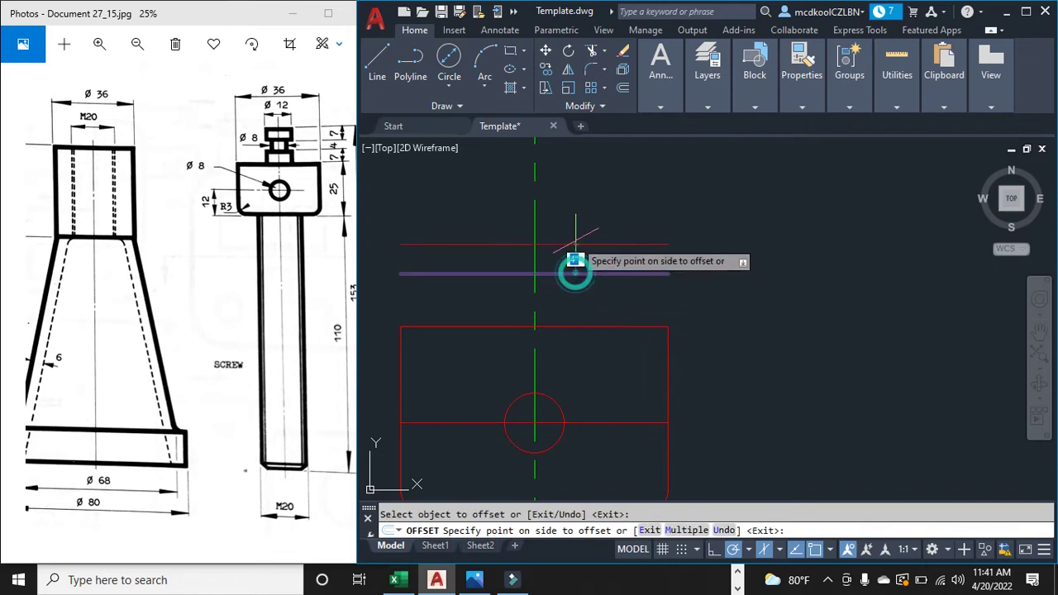
click(576, 229)
key(Escape)
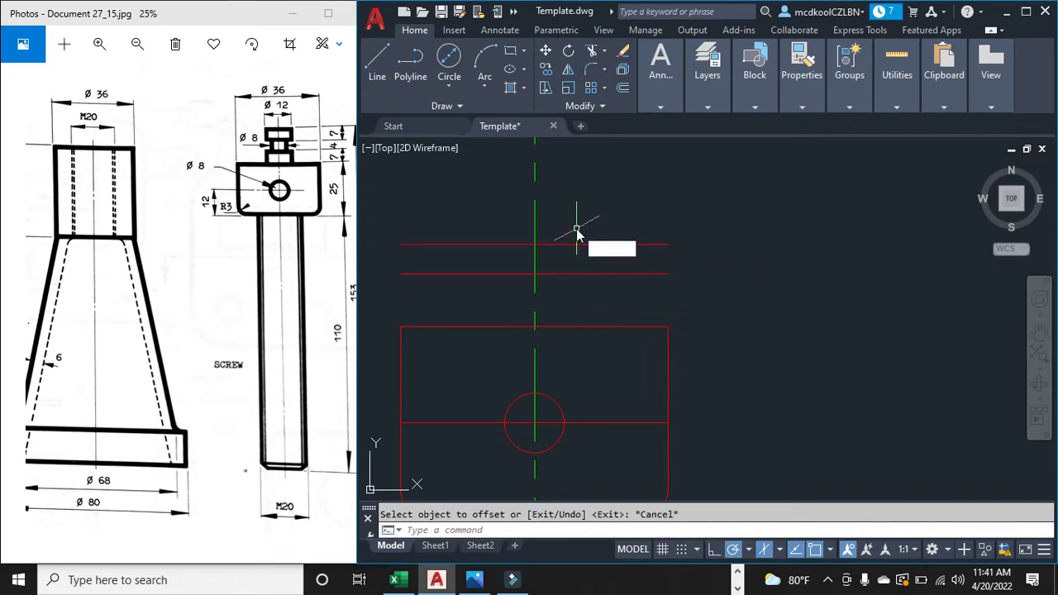
Step: Offset the topmost red line another 4 units upward
text(offset)
key(Return)
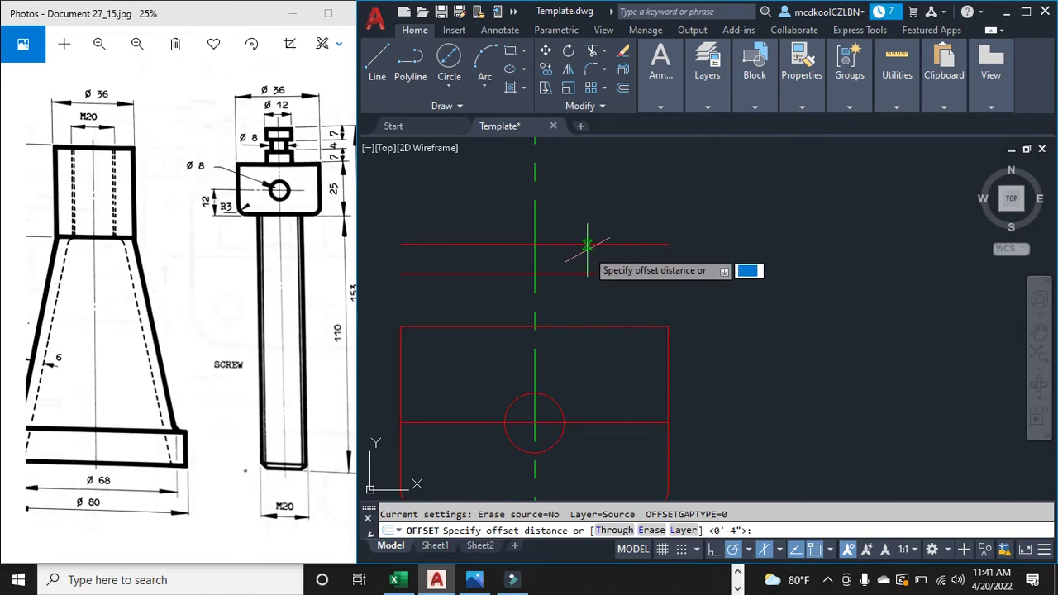
key(Return)
click(578, 242)
click(576, 215)
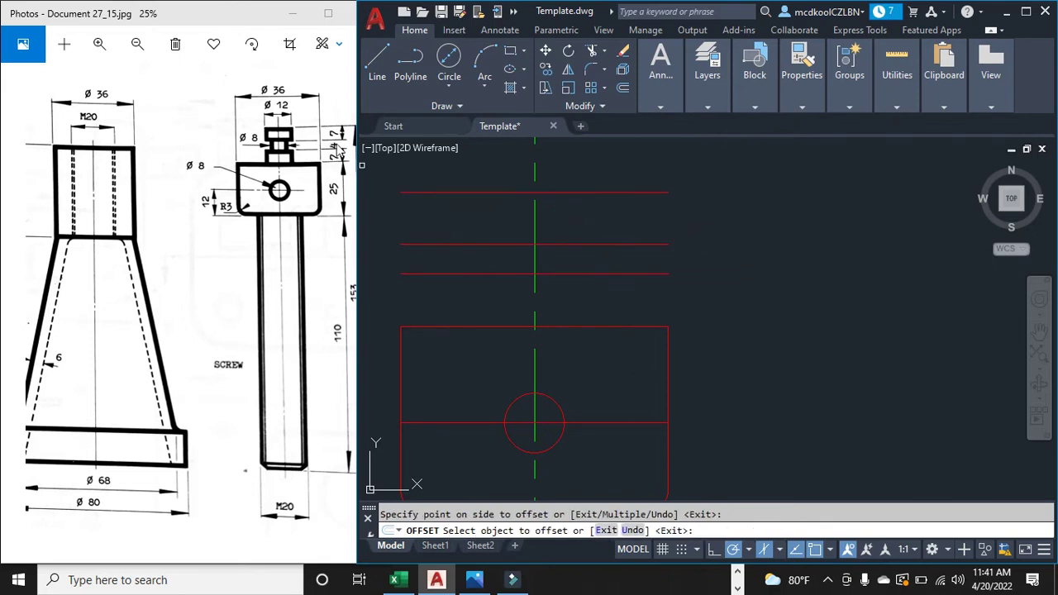
key(Escape)
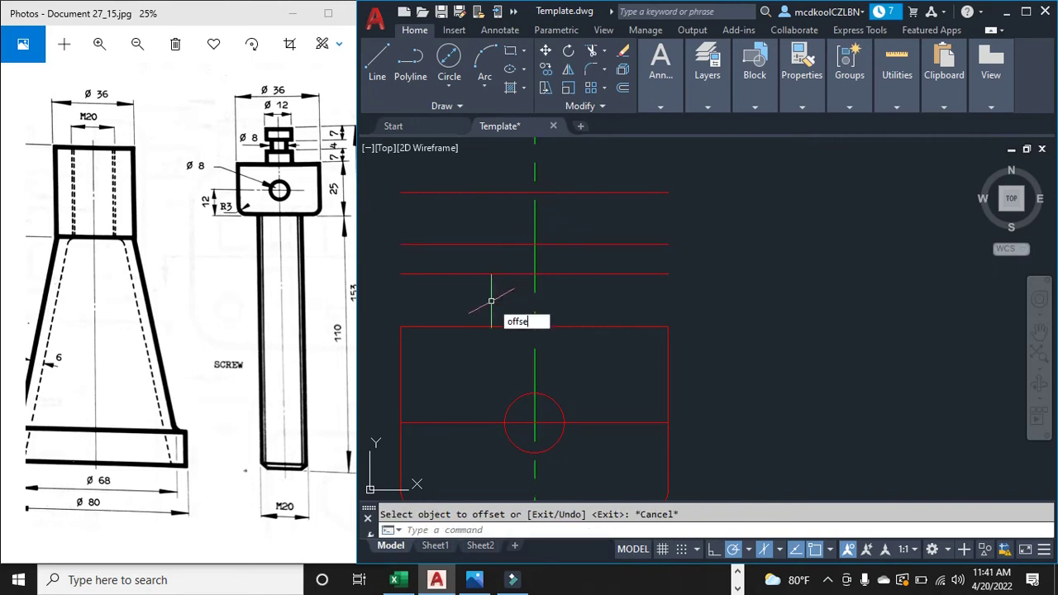
key(Return)
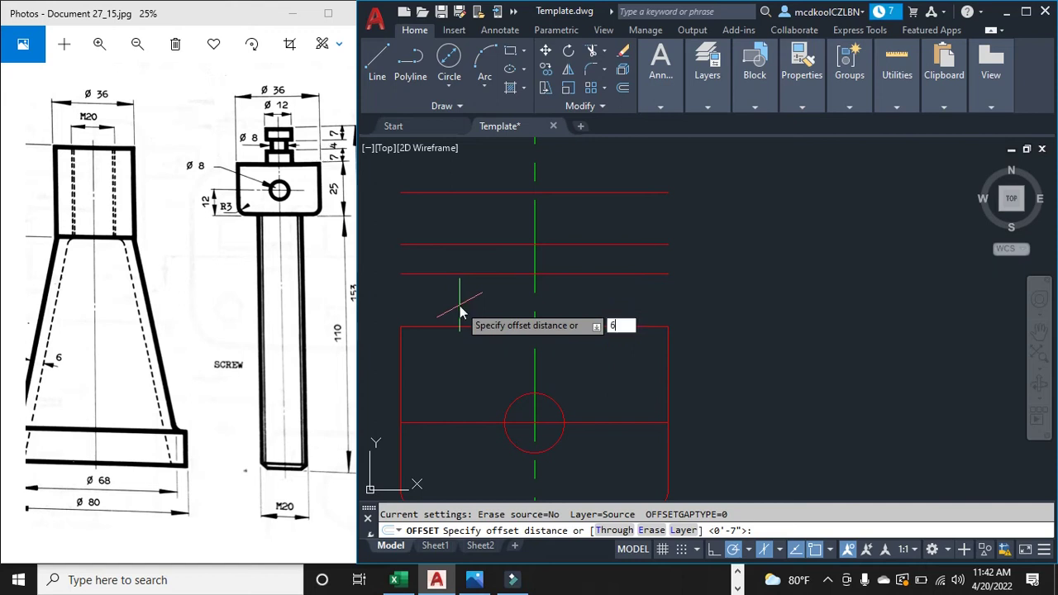
Step: Offset the centre line 6 units to both the left and right
key(Return)
click(534, 287)
click(476, 290)
click(535, 289)
click(605, 289)
key(Escape)
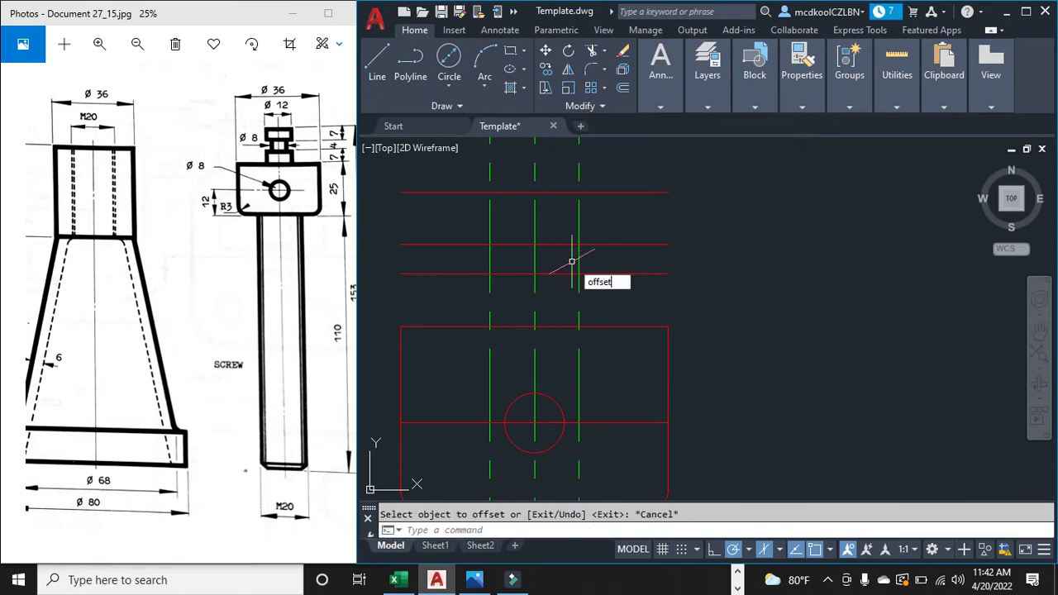
Step: Offset the centre line 4 units to both sides
key(Return)
key(Escape)
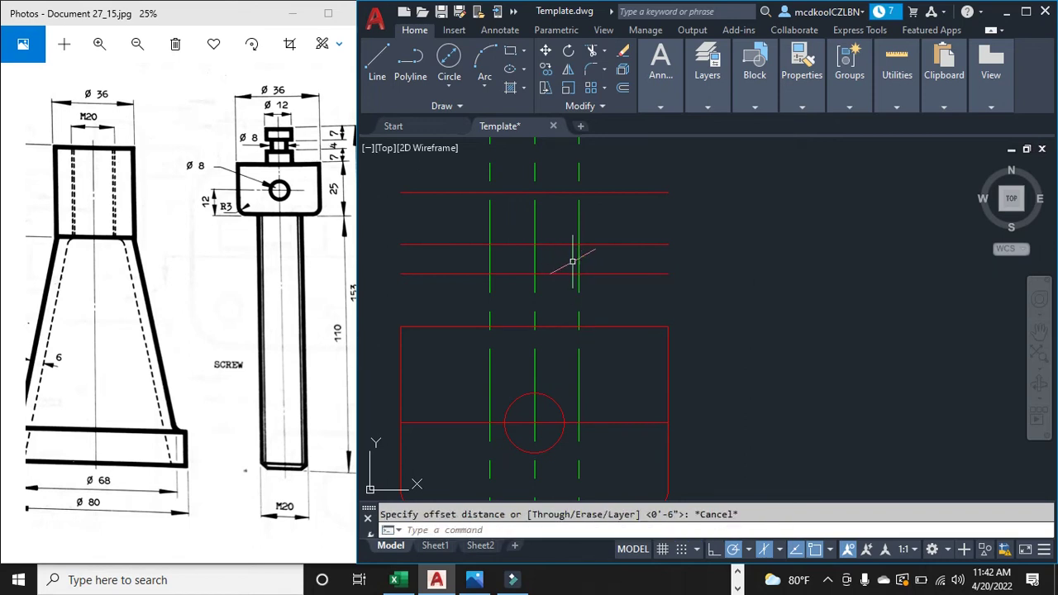
text(offset)
key(Return)
key(Return)
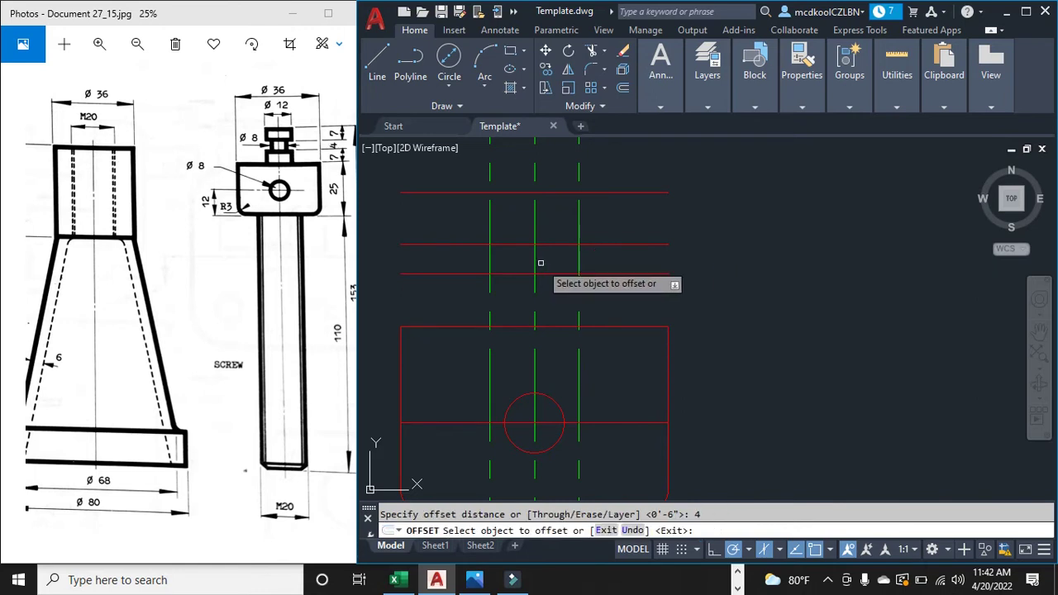
click(535, 261)
click(521, 261)
click(535, 261)
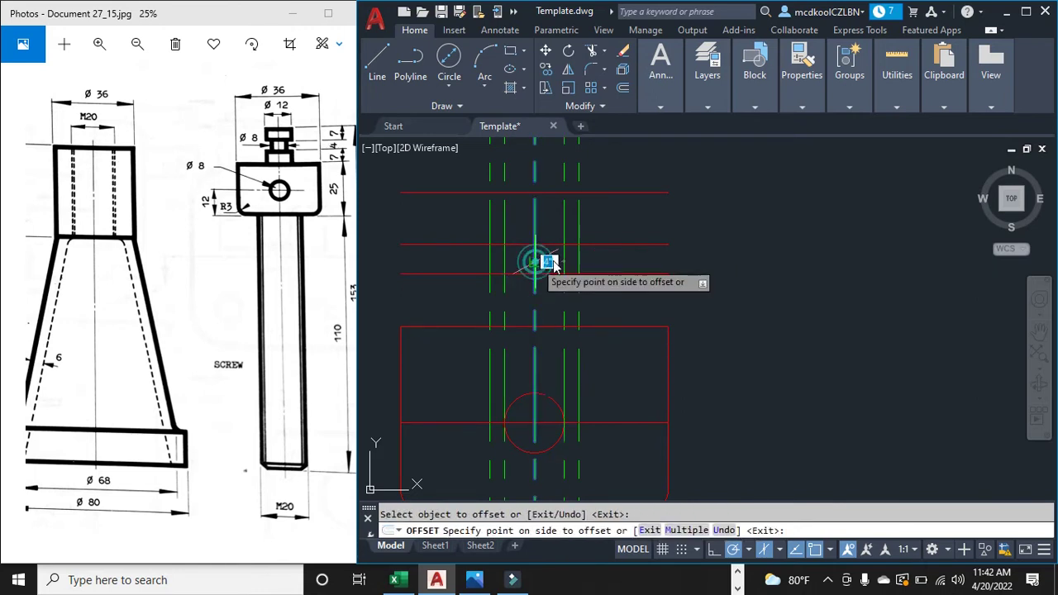
click(553, 261)
key(Escape)
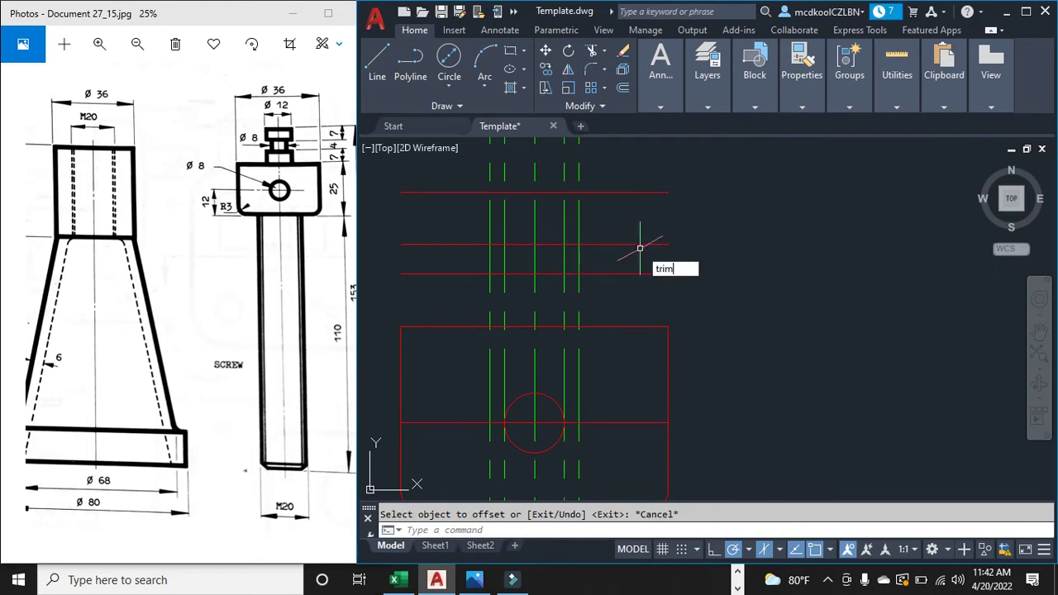
Step: Trim the inner 4-unit guide lines outside the red band
text(trim)
key(Return)
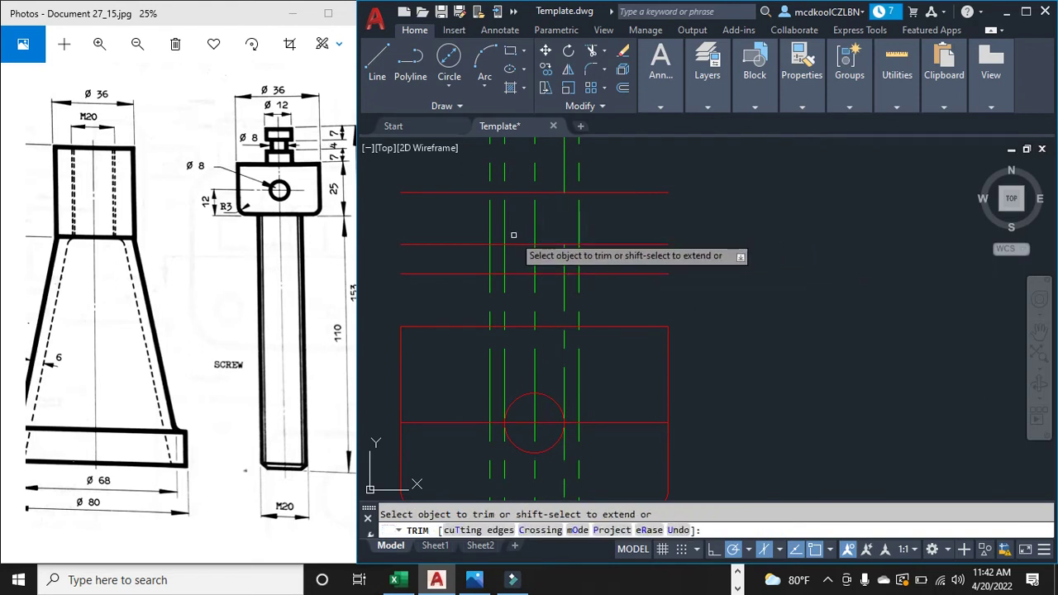
click(504, 225)
click(504, 285)
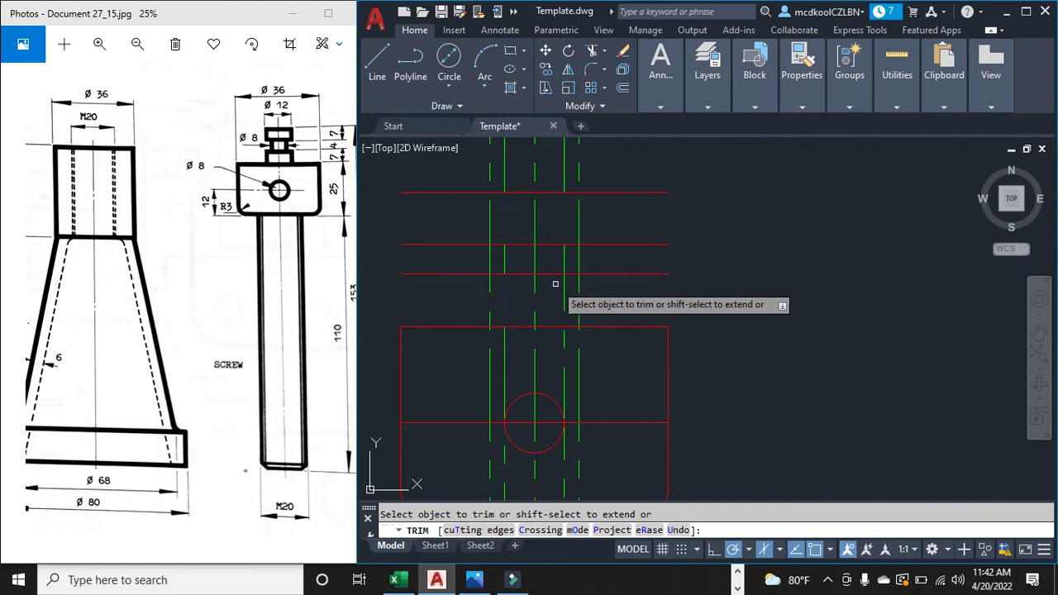
key(Escape)
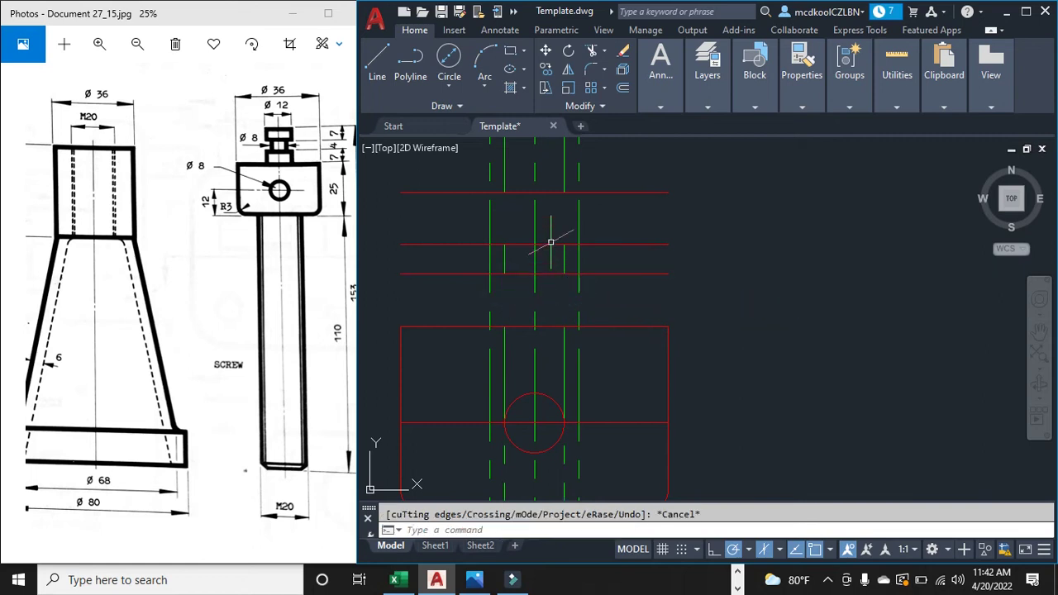
Step: Put the two short inner segments on the Outlines layer
click(505, 259)
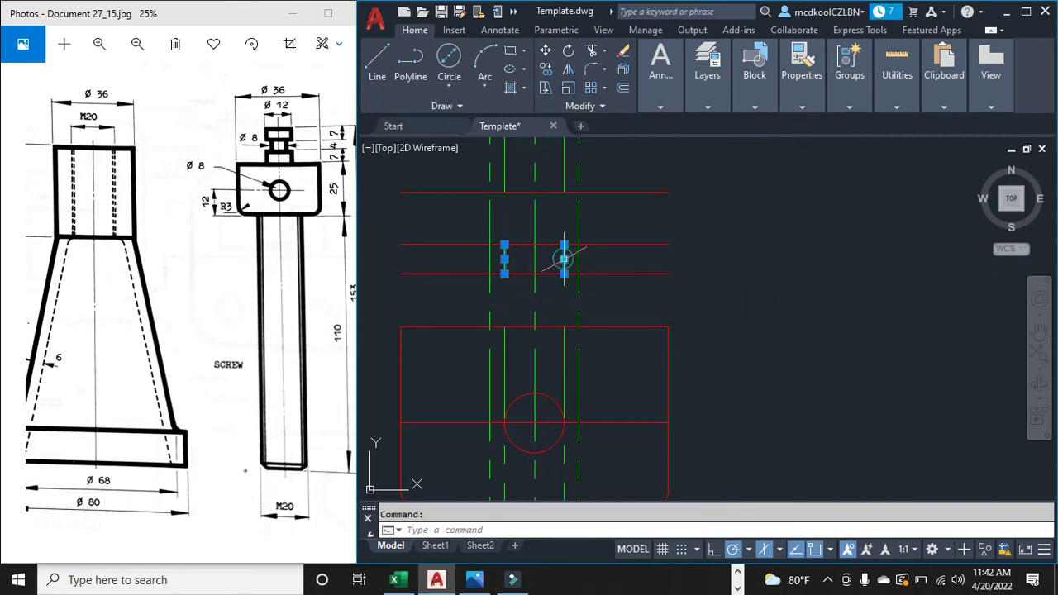
click(562, 260)
mouse_move(716, 94)
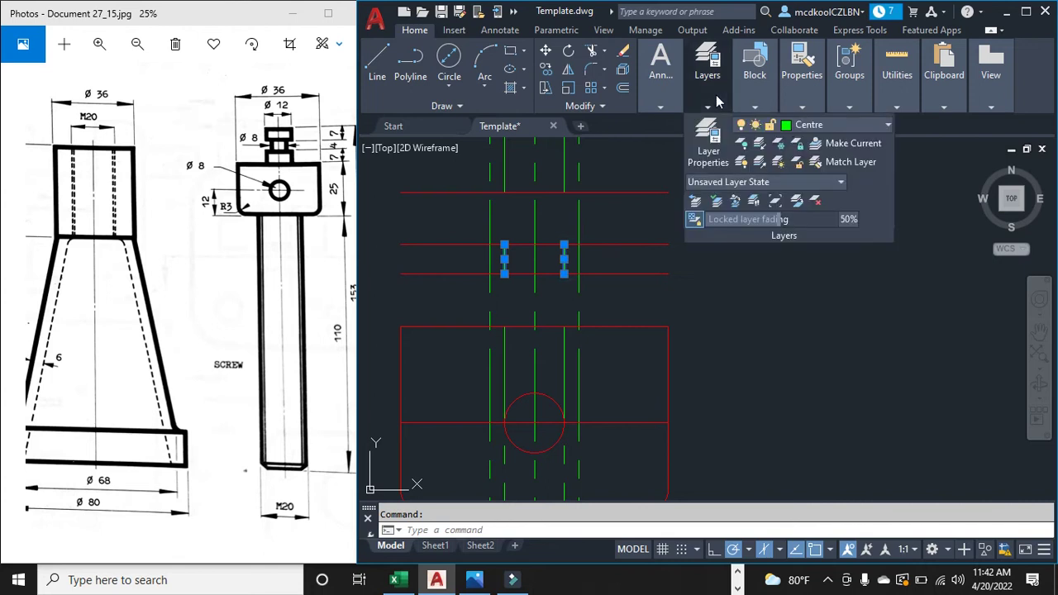
click(861, 124)
click(795, 312)
key(Escape)
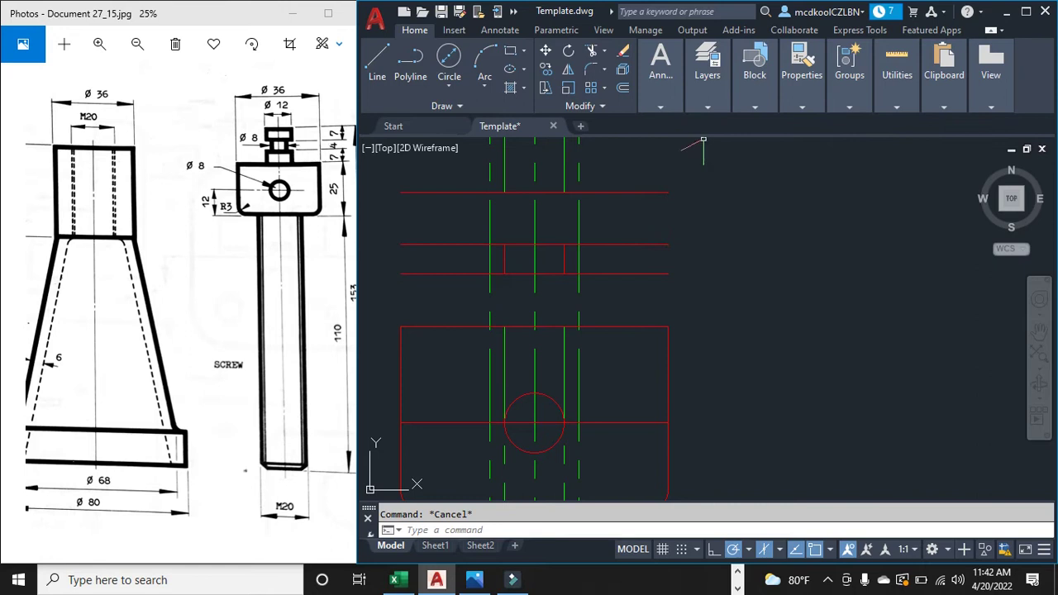
Step: Begin a dimension from the left inner segment, then cancel it
key(Return)
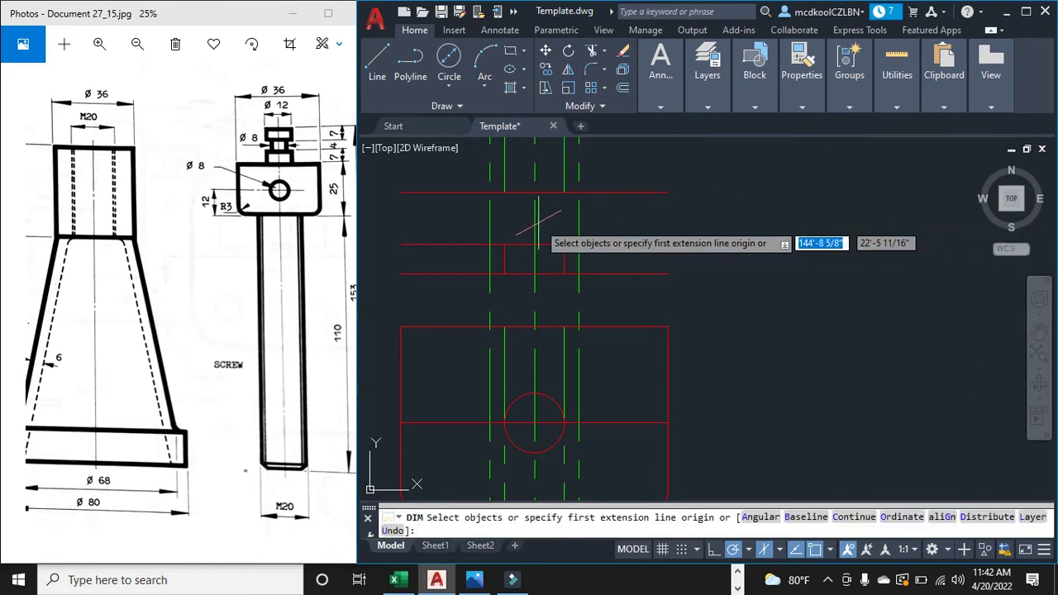
click(504, 244)
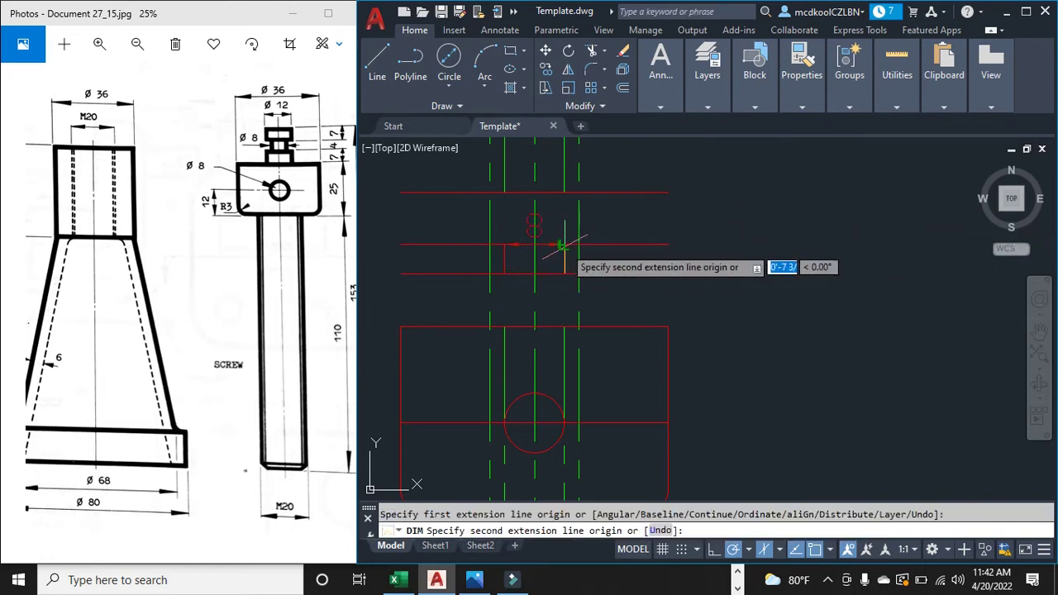
key(Escape)
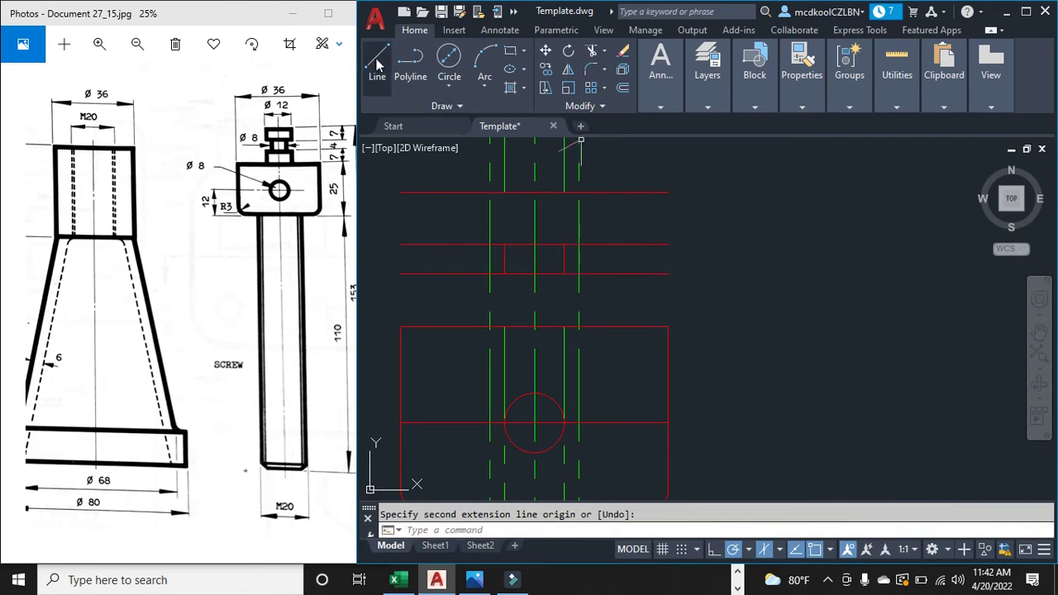
Step: Draw the screw head's connected line segments between the guide intersections
click(708, 79)
click(377, 64)
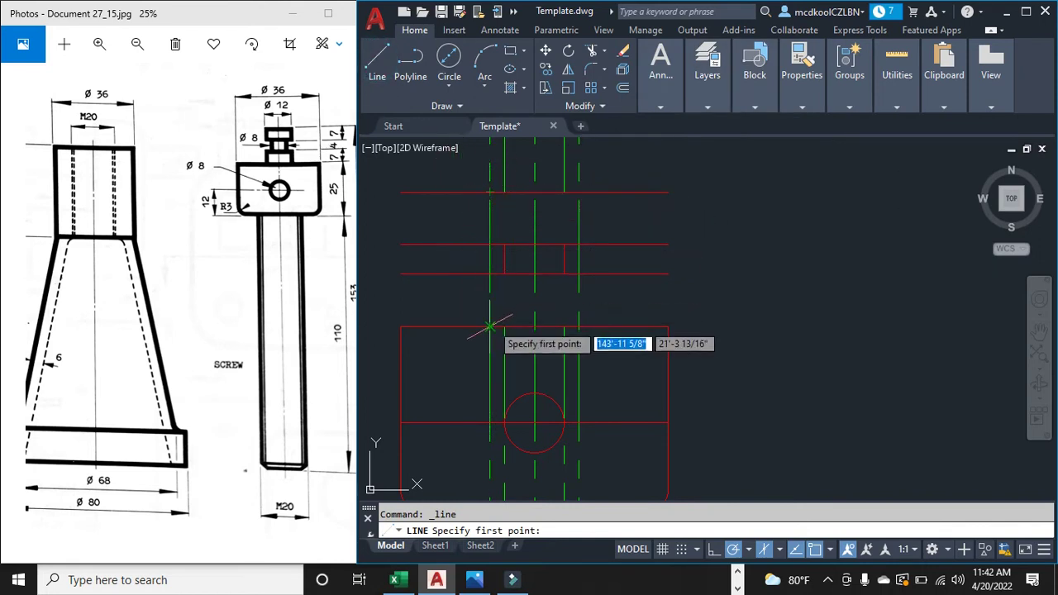
click(489, 274)
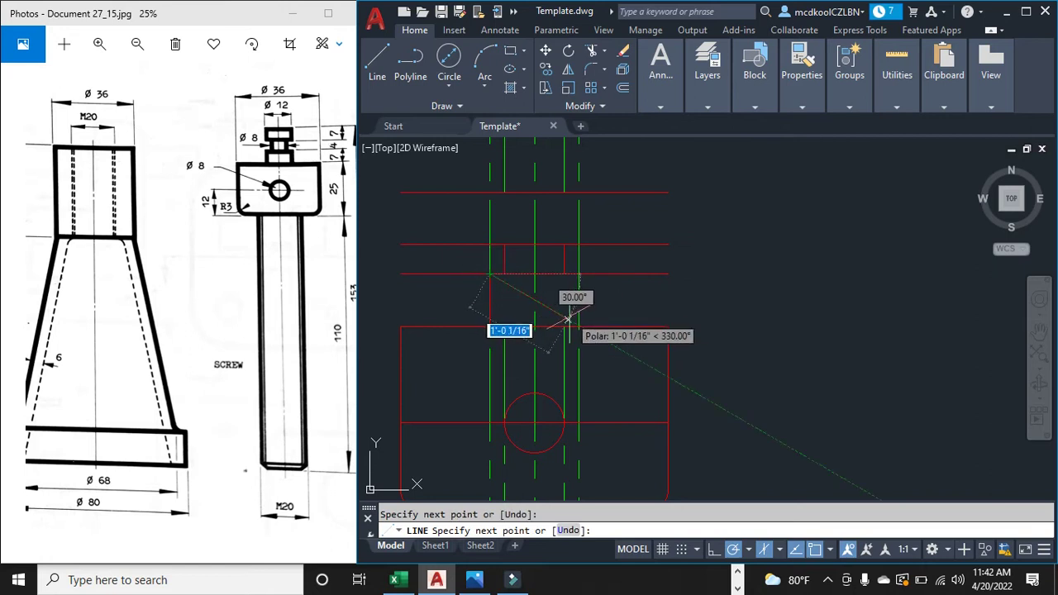
click(578, 329)
click(578, 274)
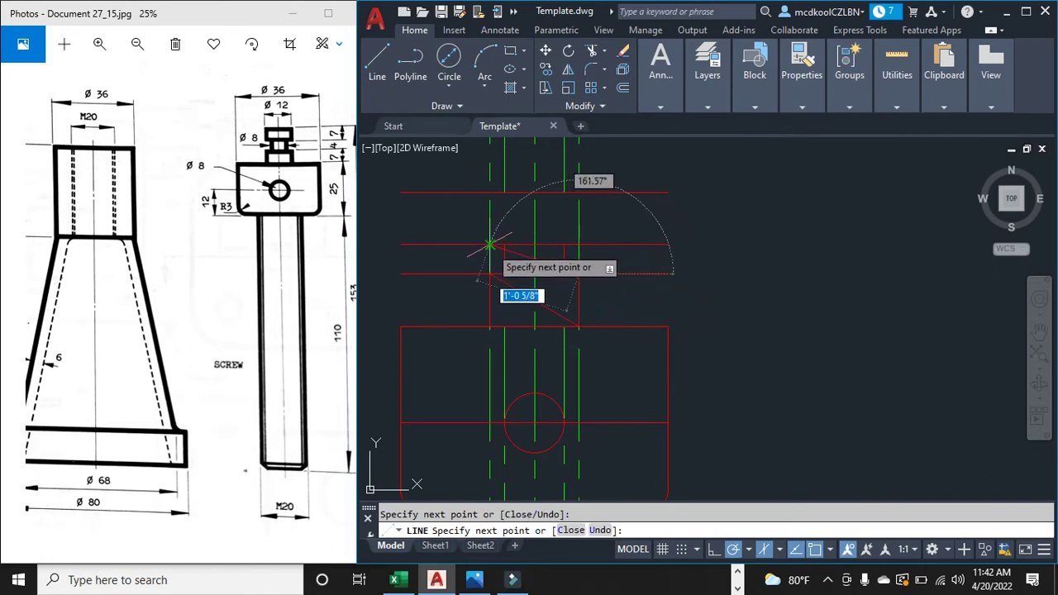
click(489, 192)
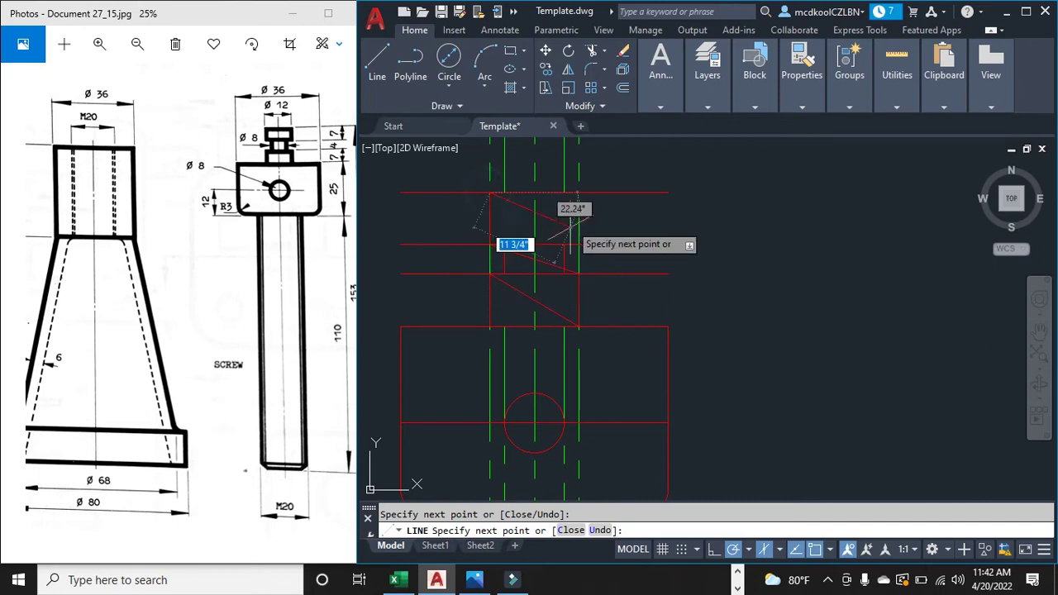
click(578, 244)
click(579, 193)
key(Escape)
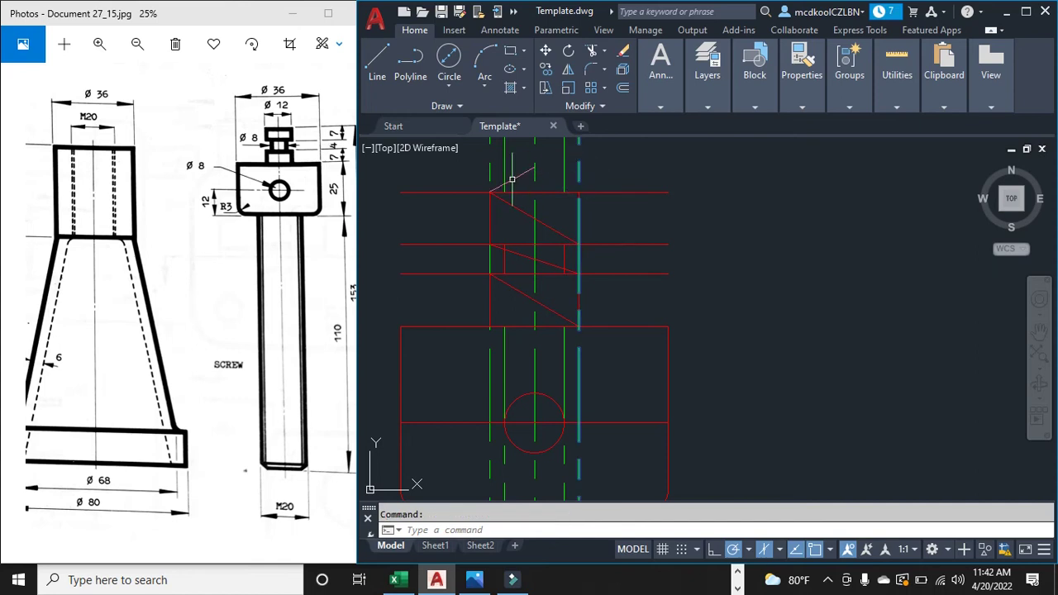
Step: Erase the nine vertical guide and diagonal construction lines
click(488, 173)
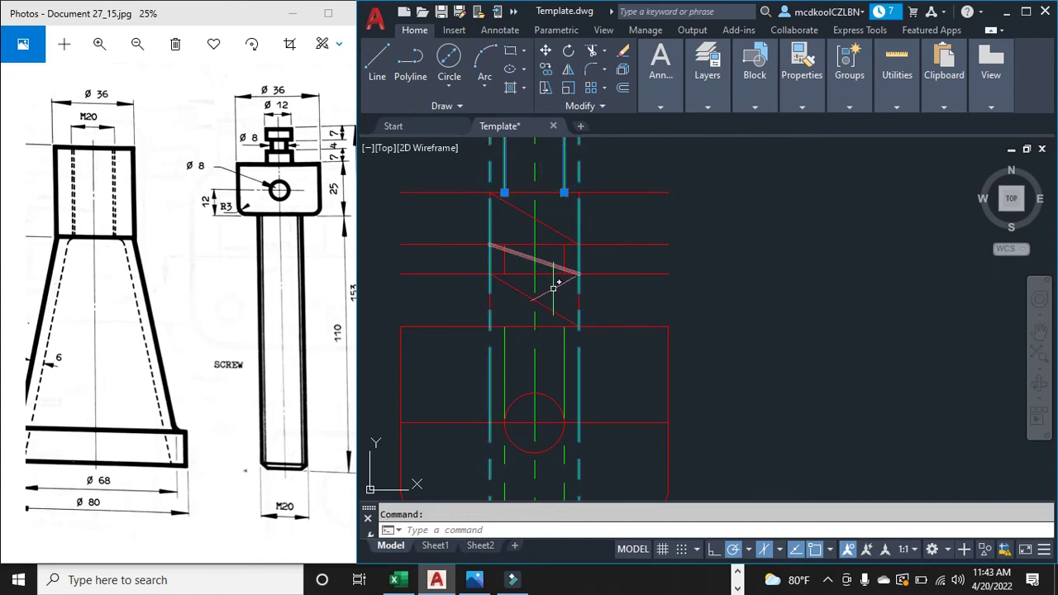
click(548, 256)
click(542, 265)
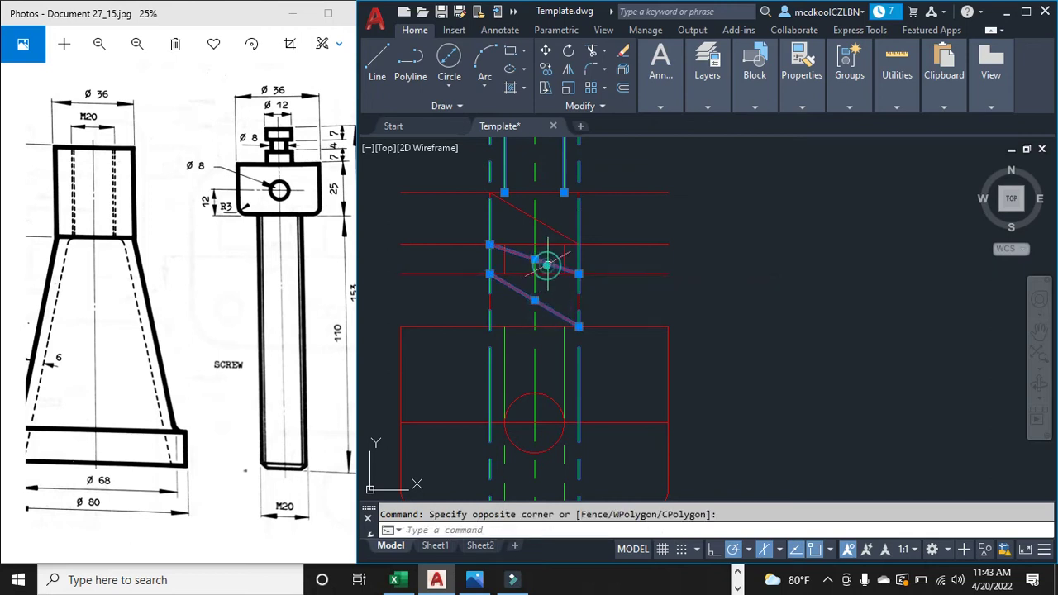
click(552, 232)
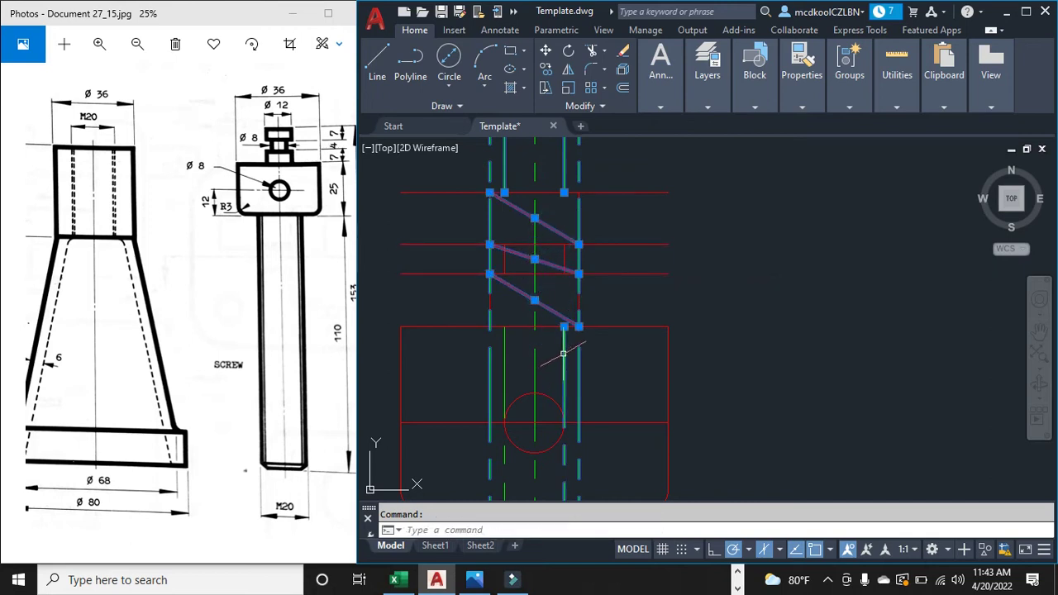
key(Delete)
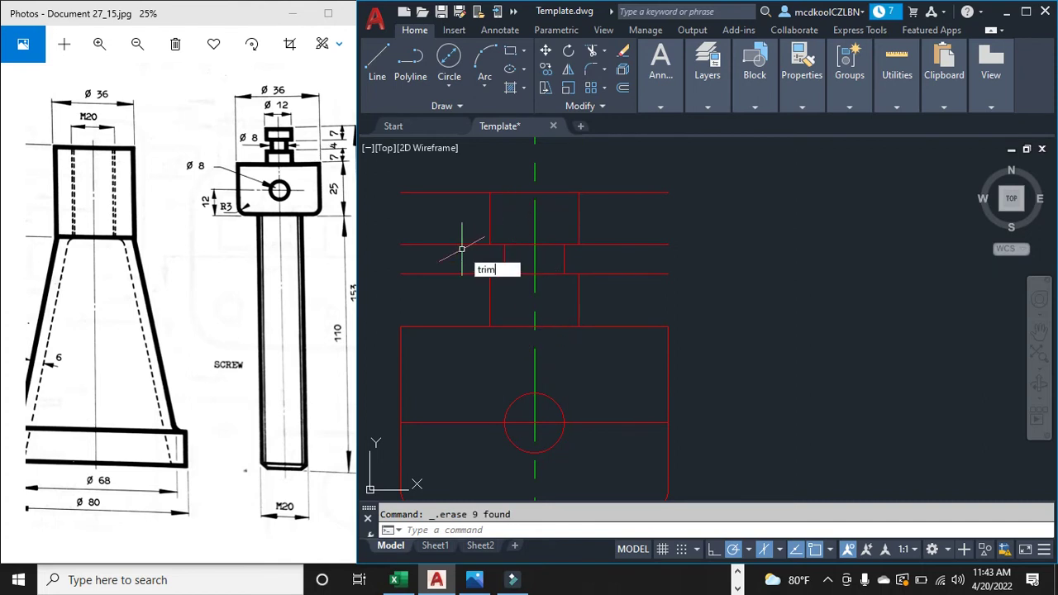
Step: Trim the overhanging left and right ends of the horizontal lines
text(trim)
key(Return)
drag(449, 288, 437, 186)
drag(624, 271, 618, 177)
key(Escape)
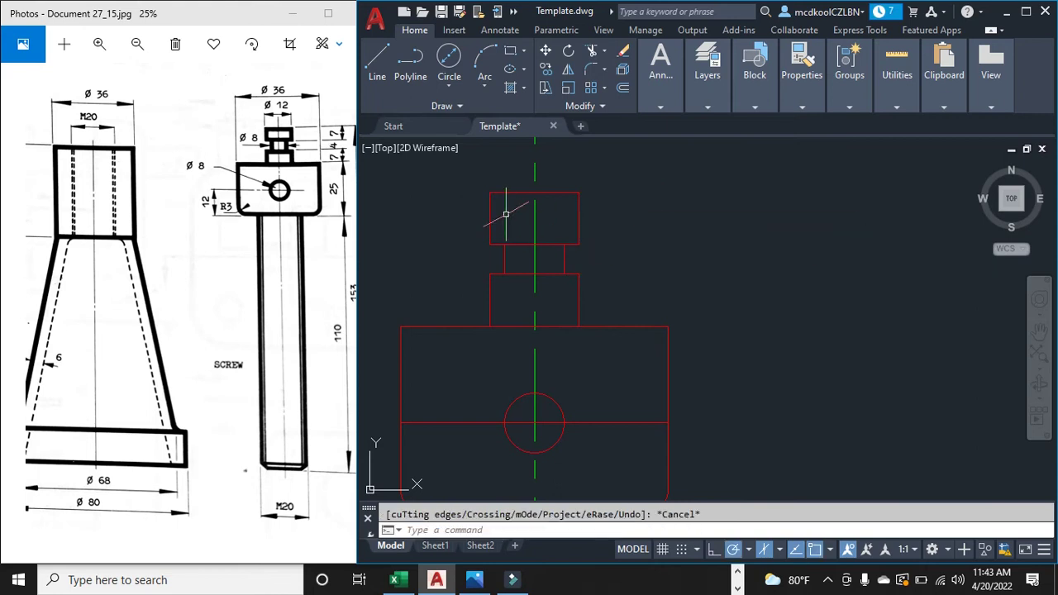
Step: Move the plan view's horizontal axis line to the Centre layer
scroll(484, 230, down, 4)
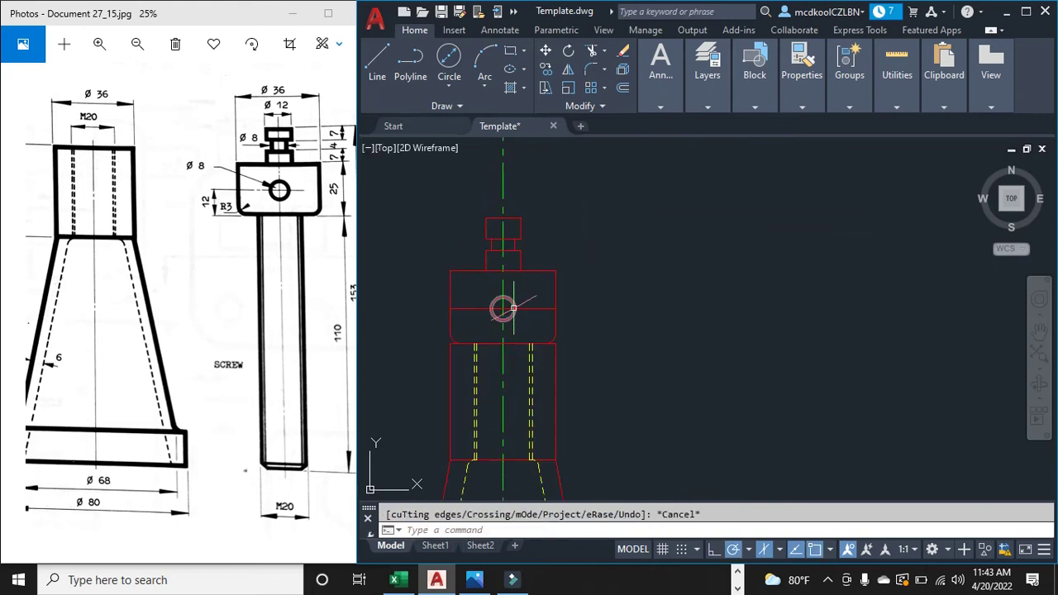
scroll(482, 316, up, 2)
scroll(471, 302, up, 4)
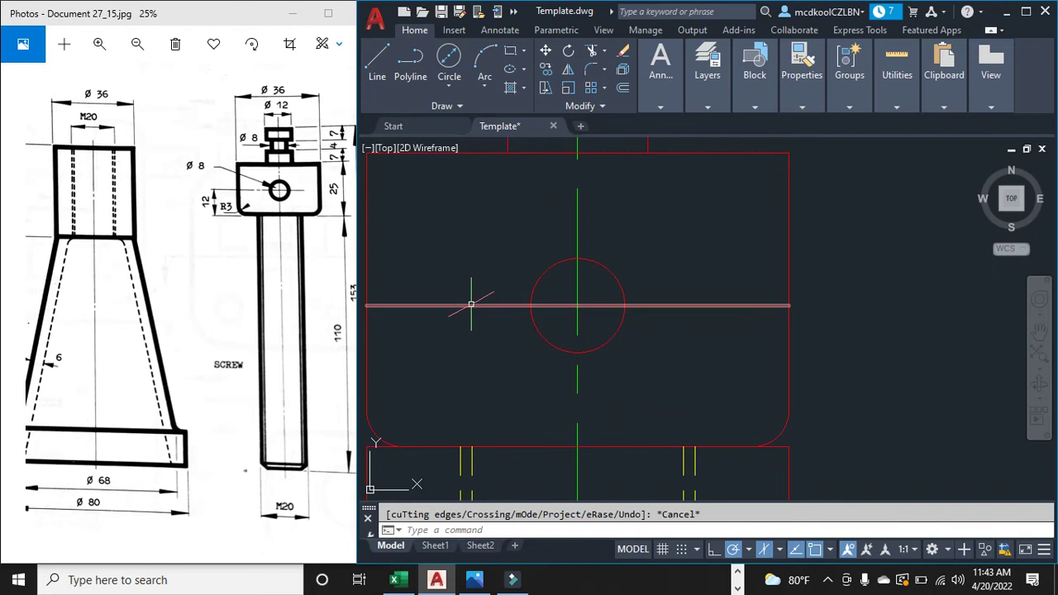
click(467, 305)
click(715, 105)
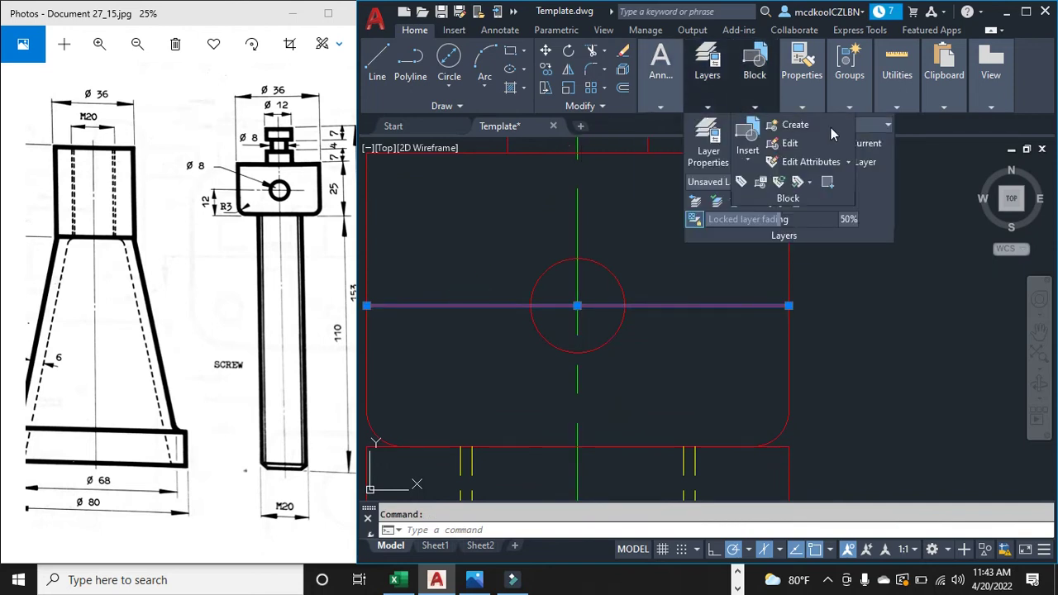
click(867, 125)
click(820, 200)
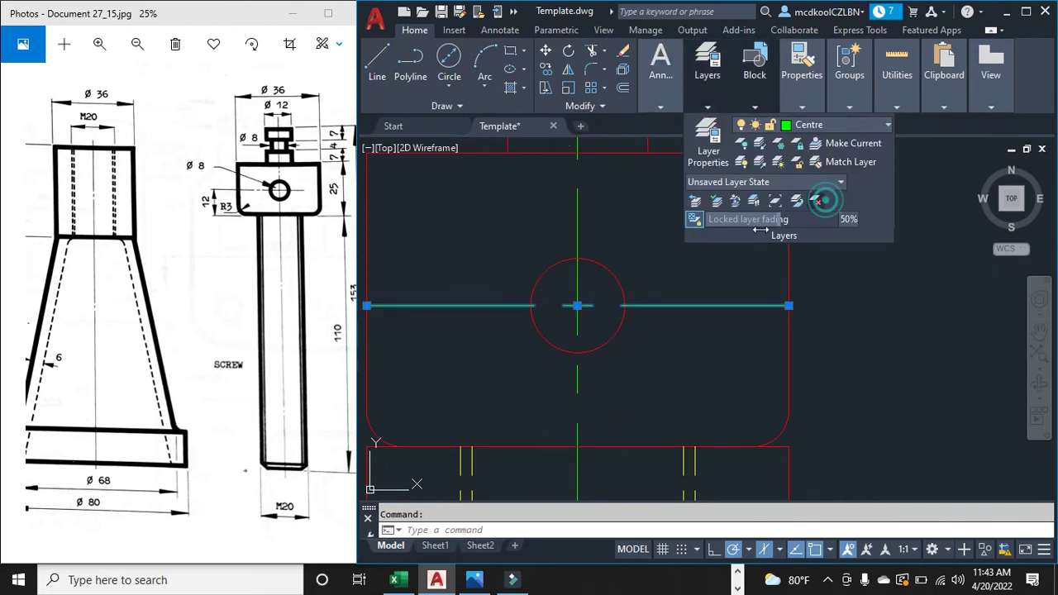
key(Escape)
Step: Make Construction the current layer
scroll(602, 288, down, 2)
scroll(628, 248, down, 4)
scroll(611, 224, up, 3)
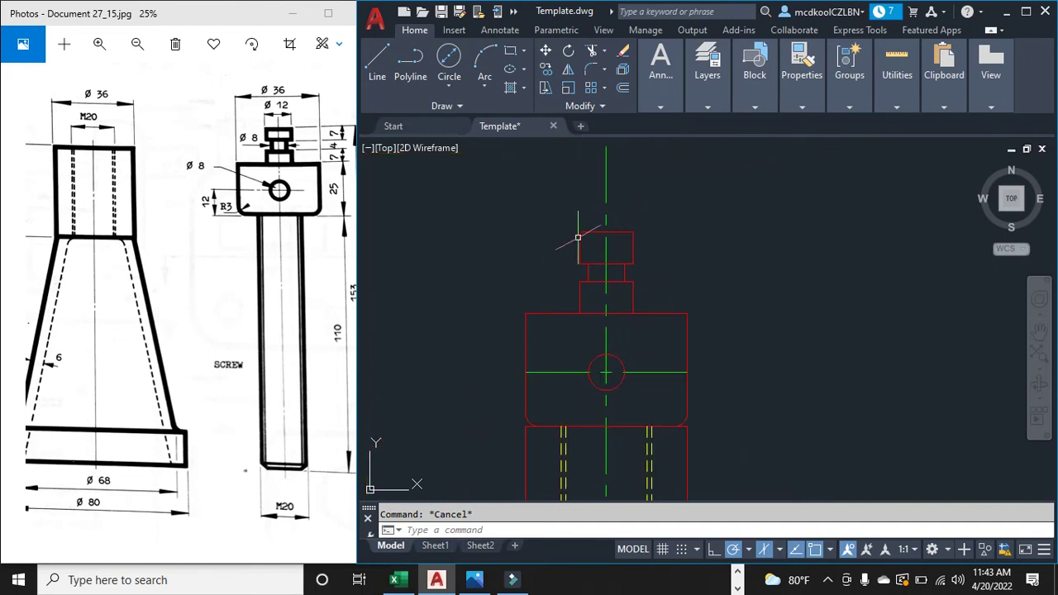
scroll(620, 242, up, 2)
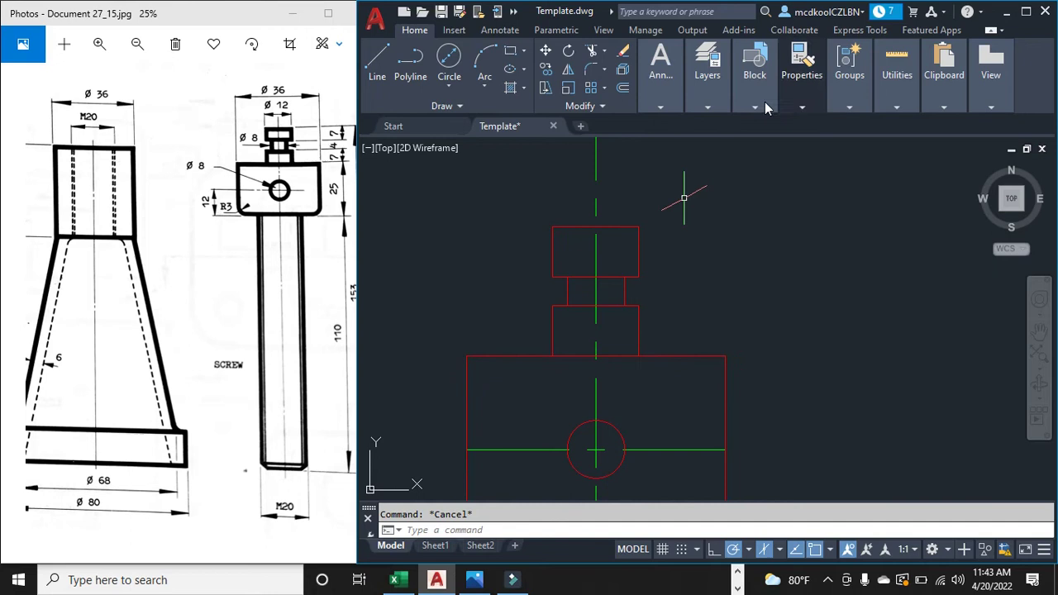
click(707, 83)
click(874, 128)
click(875, 128)
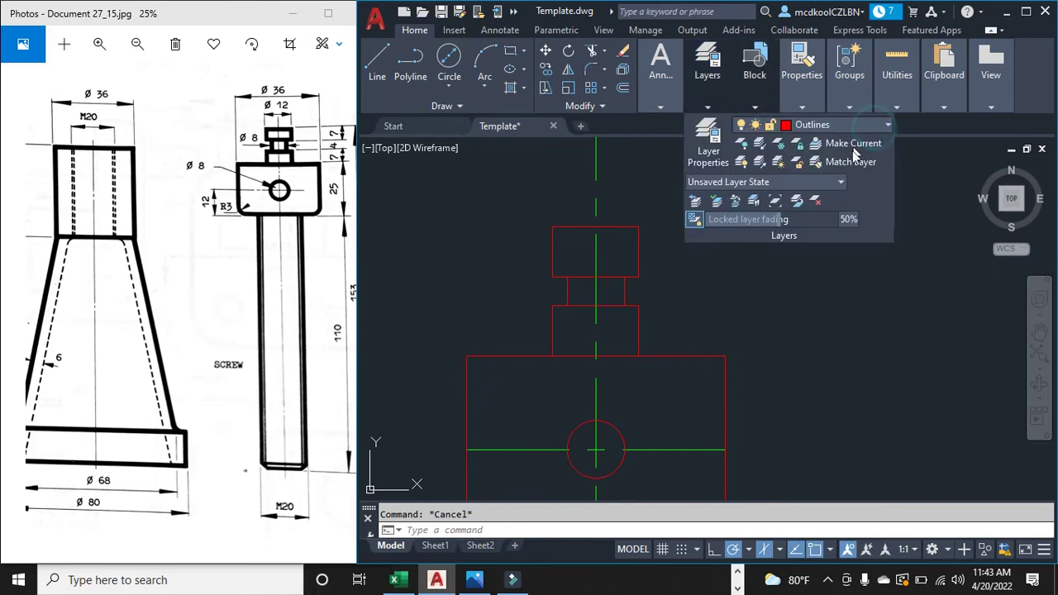
click(851, 126)
click(815, 214)
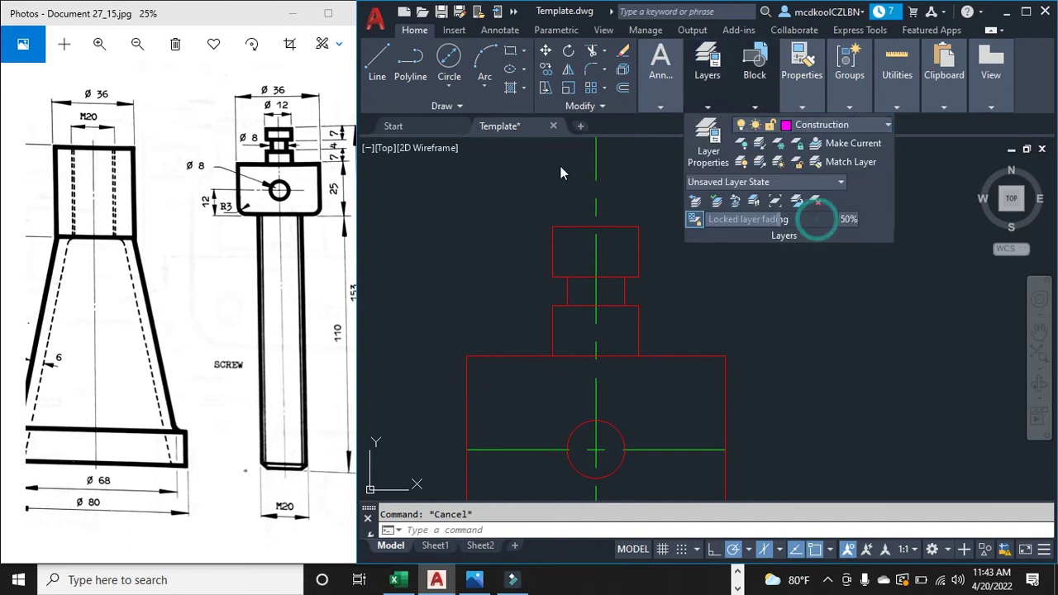
Step: Start a line in the elevation, then cancel it
click(389, 66)
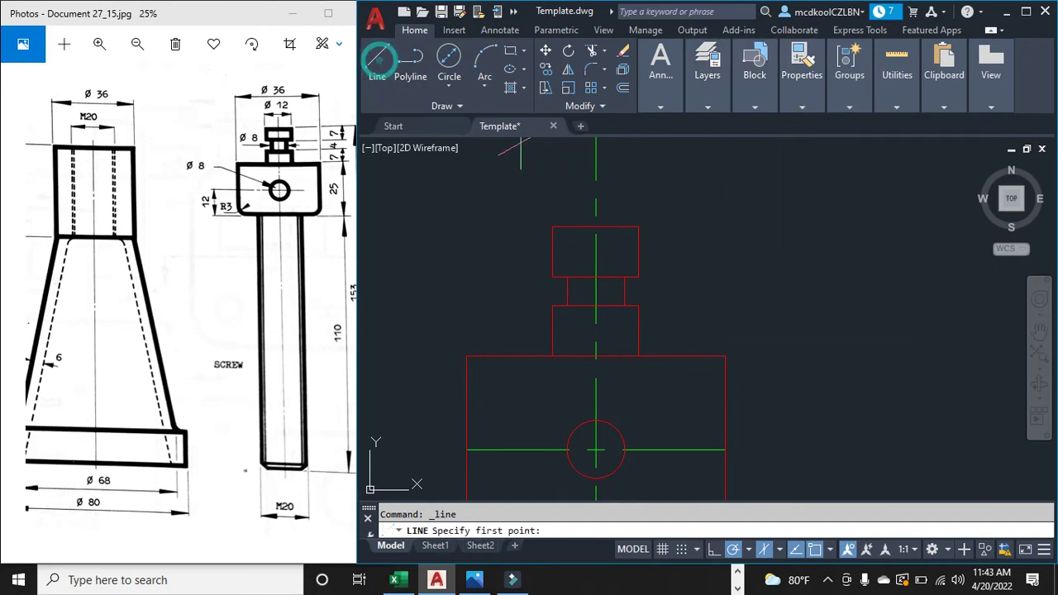
click(551, 349)
scroll(513, 330, down, 6)
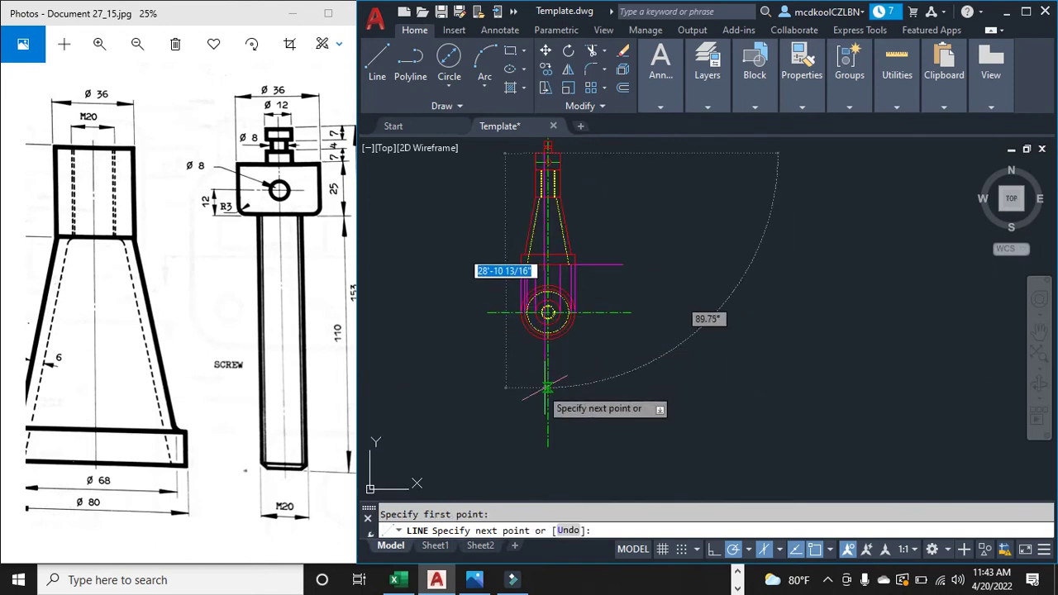
scroll(548, 395, up, 6)
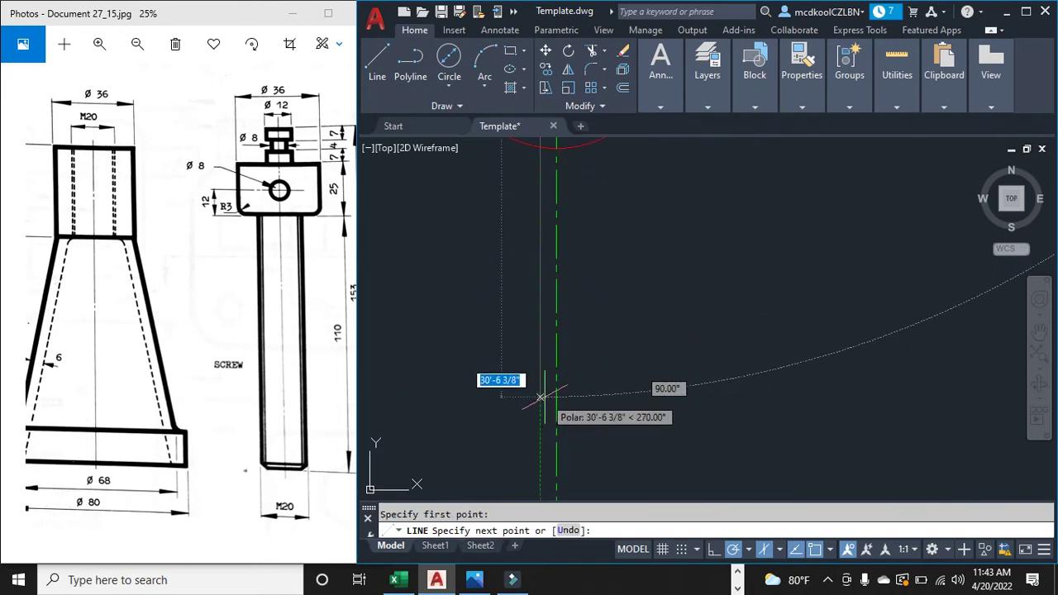
scroll(541, 397, down, 5)
scroll(585, 353, up, 6)
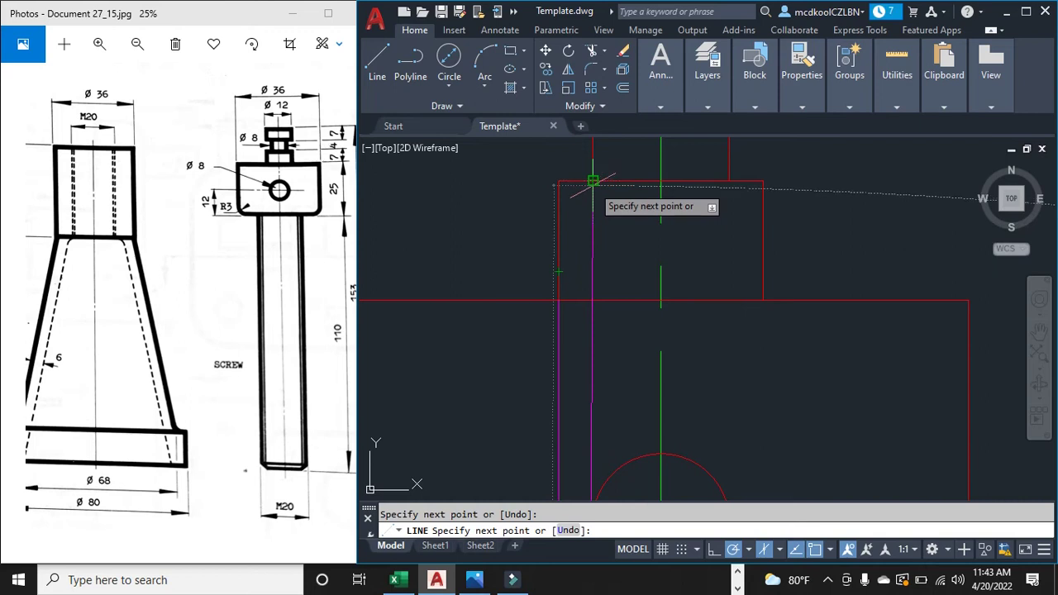
right_click(592, 198)
click(626, 225)
Step: Draw a vertical construction line from the rectangle corner down through the plan view
right_click(607, 220)
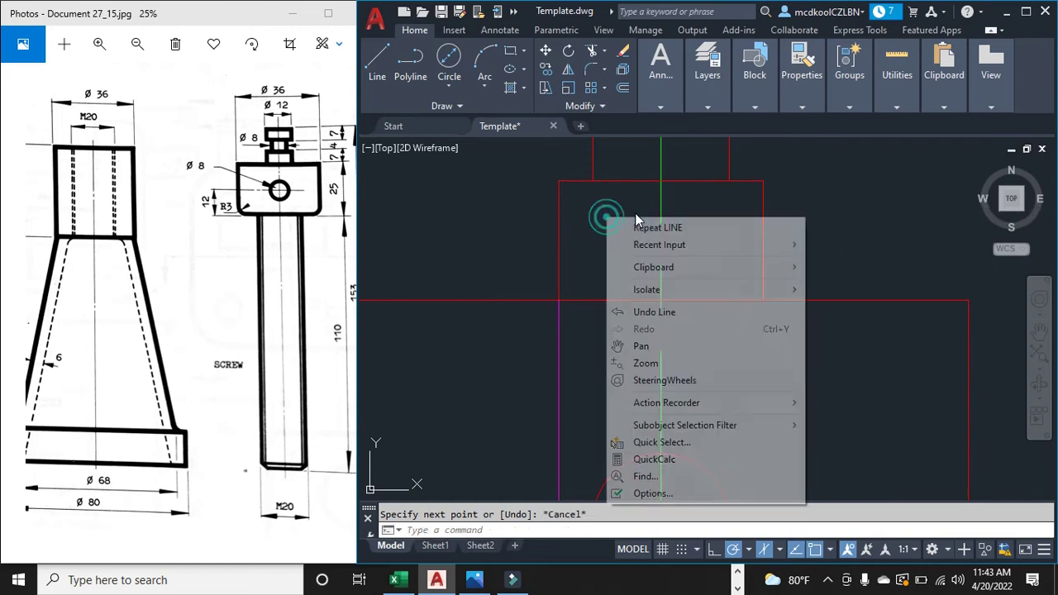
click(619, 225)
click(592, 180)
scroll(592, 183, down, 8)
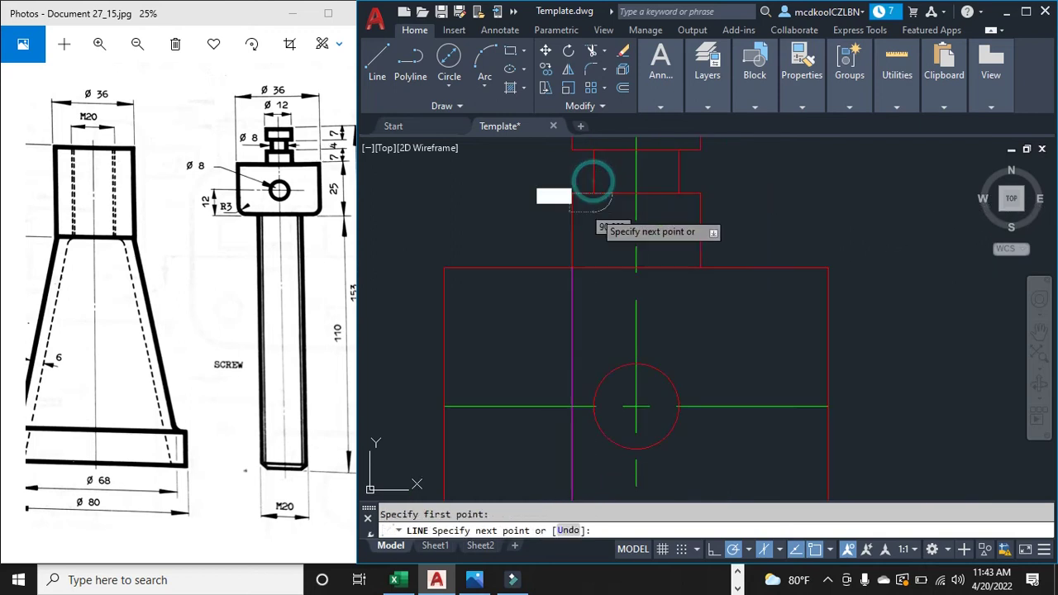
scroll(567, 398, up, 10)
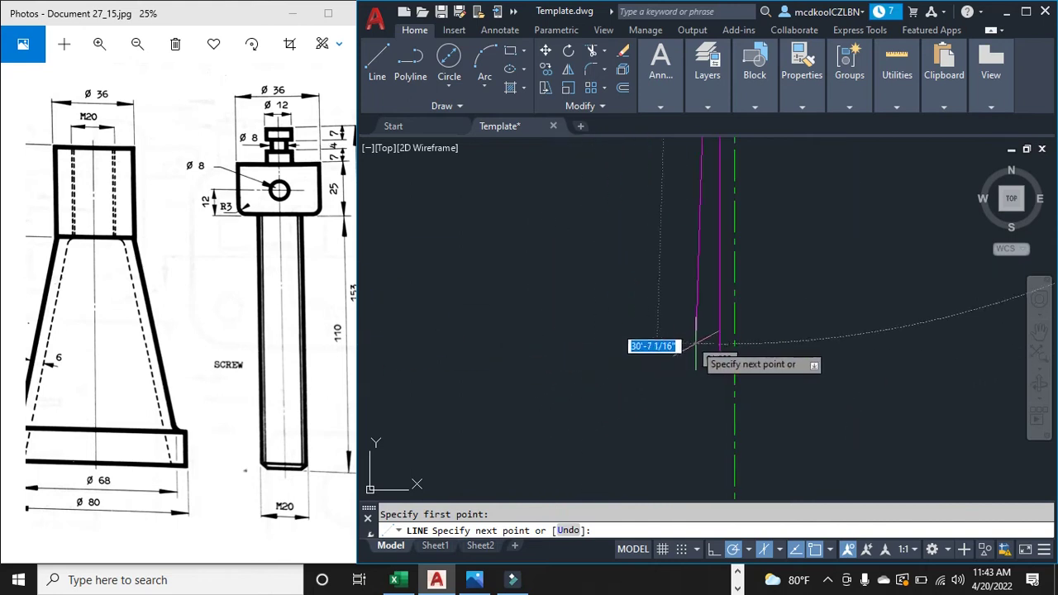
click(724, 388)
scroll(723, 389, down, 5)
scroll(735, 248, up, 6)
key(Escape)
scroll(658, 254, down, 3)
scroll(674, 214, up, 2)
click(448, 86)
Step: Draw two concentric circles at the plan axes crossing, sized to the construction lines
click(502, 118)
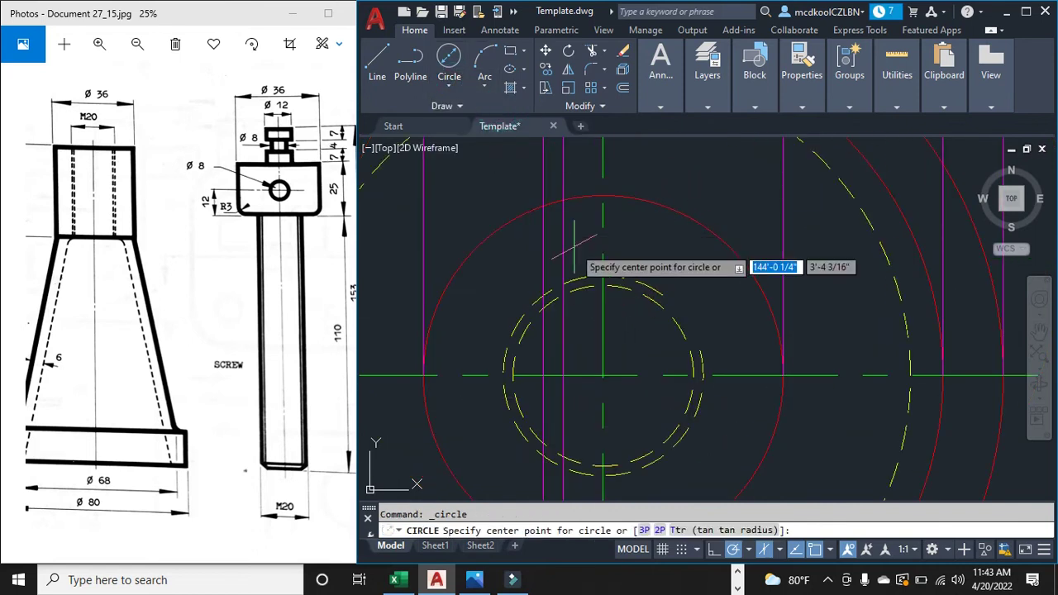
scroll(598, 419, up, 4)
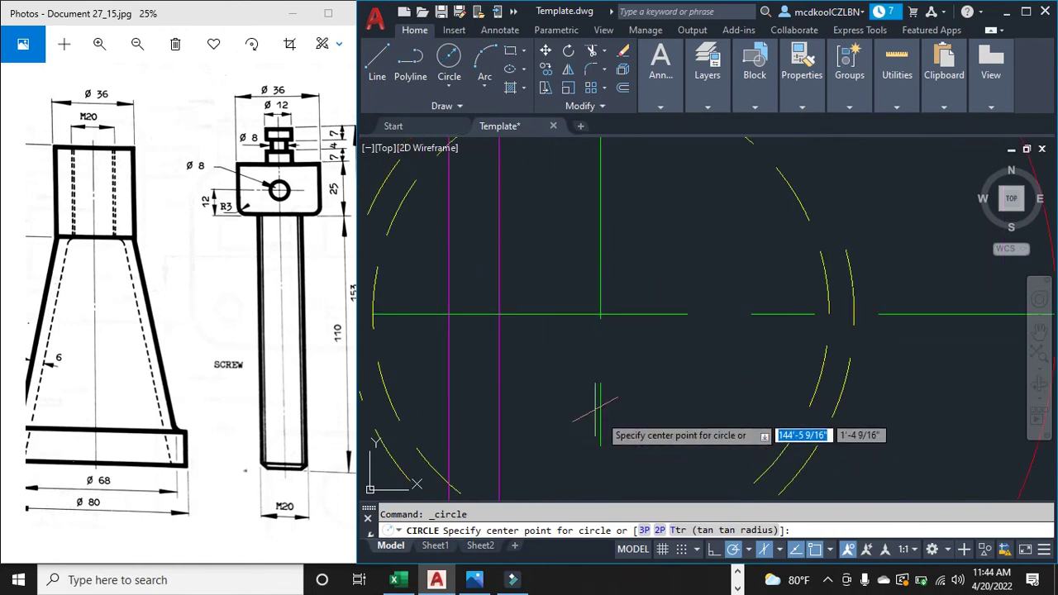
click(603, 313)
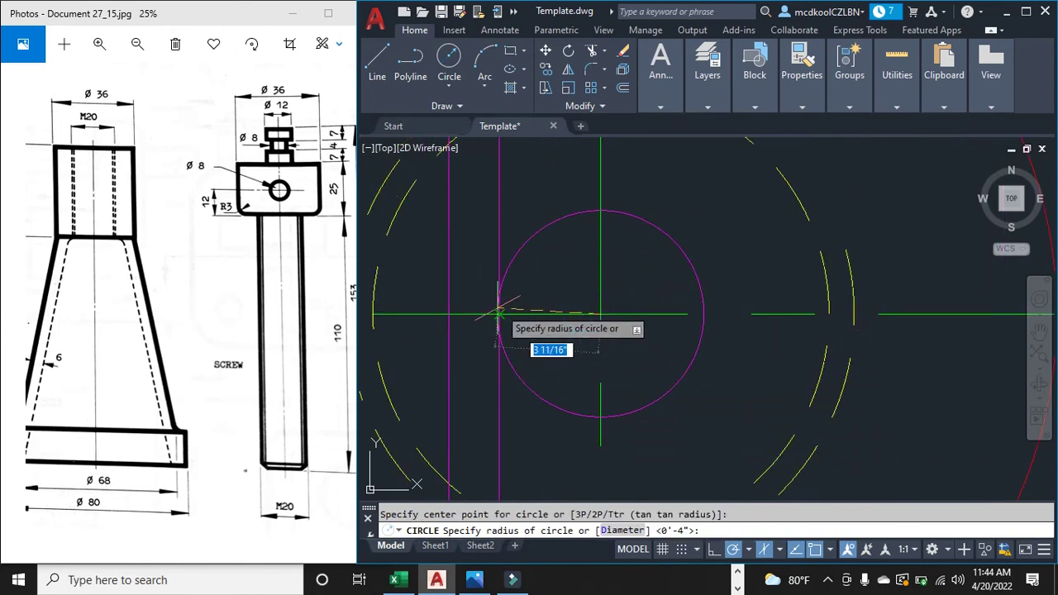
click(448, 313)
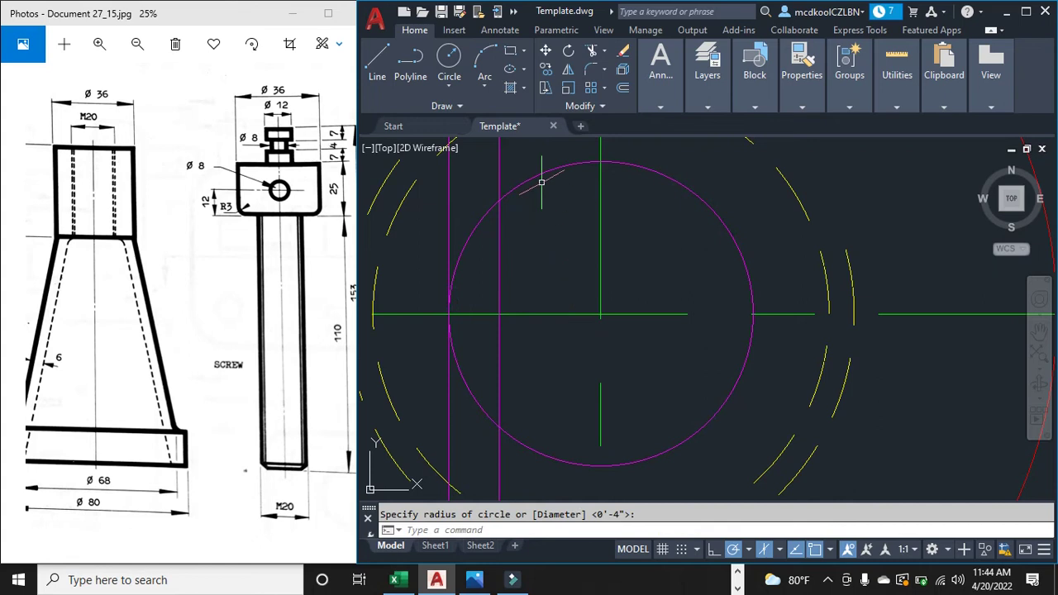
click(449, 85)
click(491, 119)
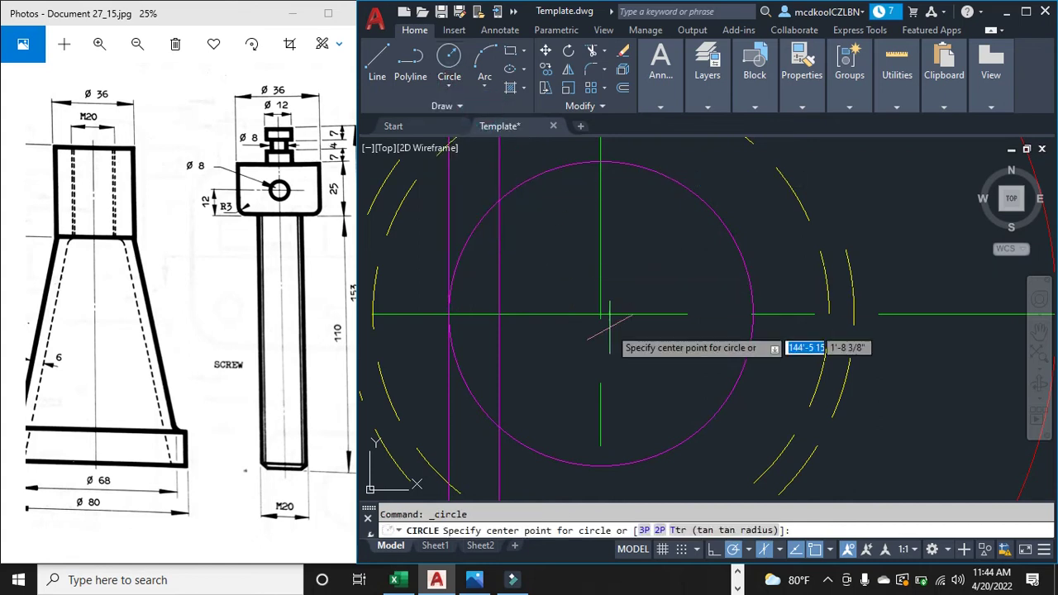
click(601, 314)
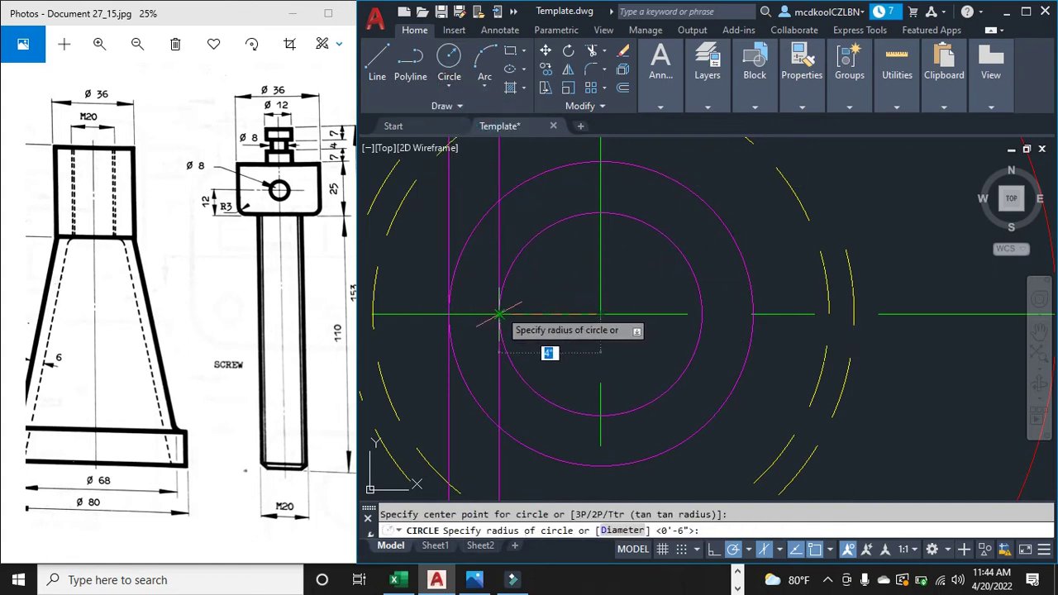
click(499, 313)
key(Escape)
Step: Put the inner circle on the Hidden layer
click(527, 247)
click(707, 106)
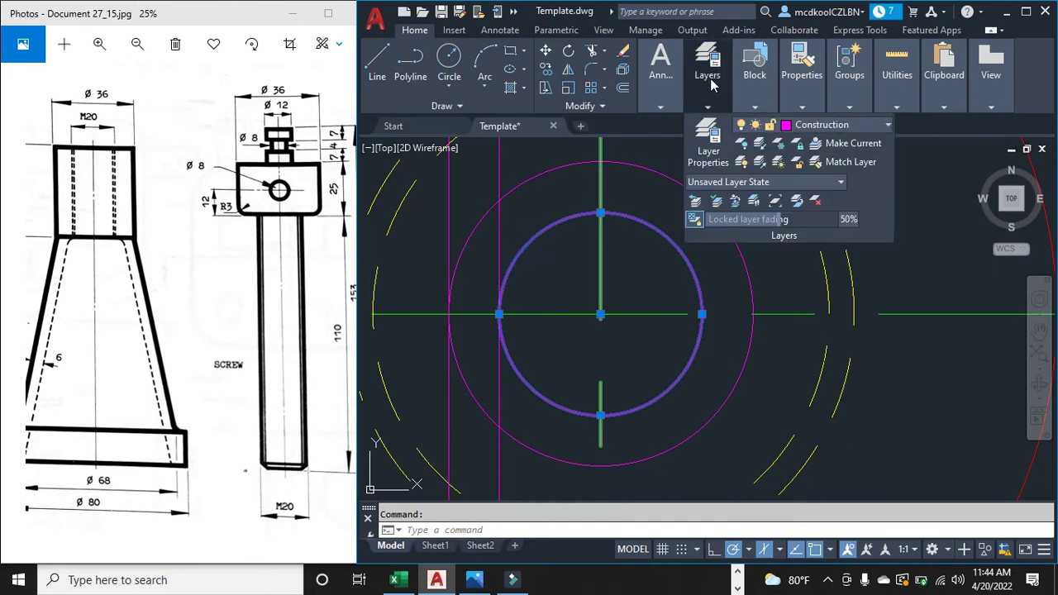
click(754, 105)
click(707, 106)
click(853, 128)
click(824, 294)
key(Escape)
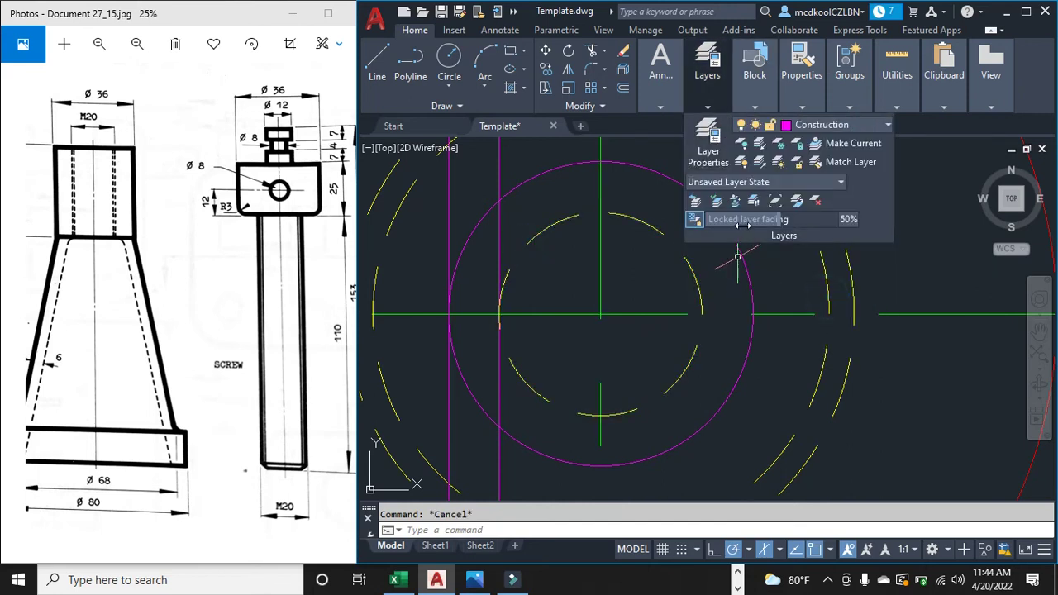
Step: Put the large magenta circle on the Outlines layer
click(752, 274)
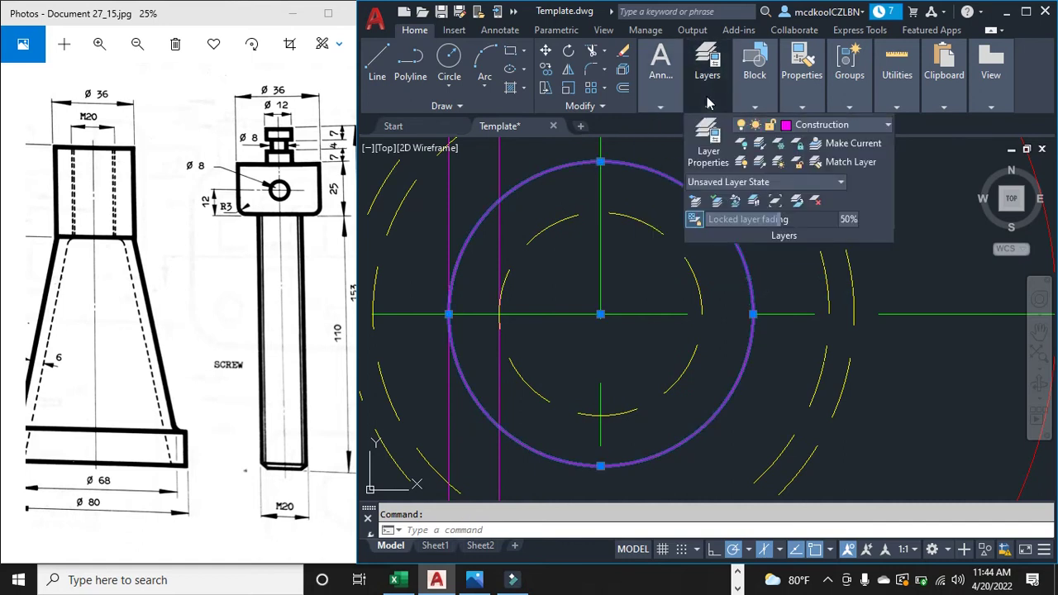
click(754, 91)
click(721, 98)
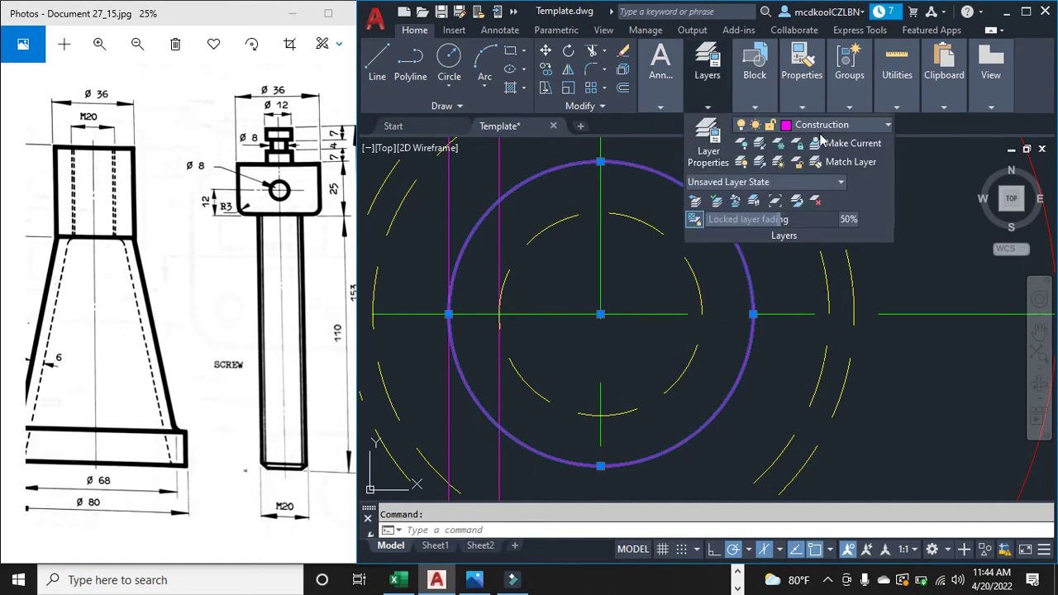
click(870, 129)
click(818, 307)
key(Escape)
Step: Delete the two magenta vertical construction lines
click(499, 263)
click(448, 244)
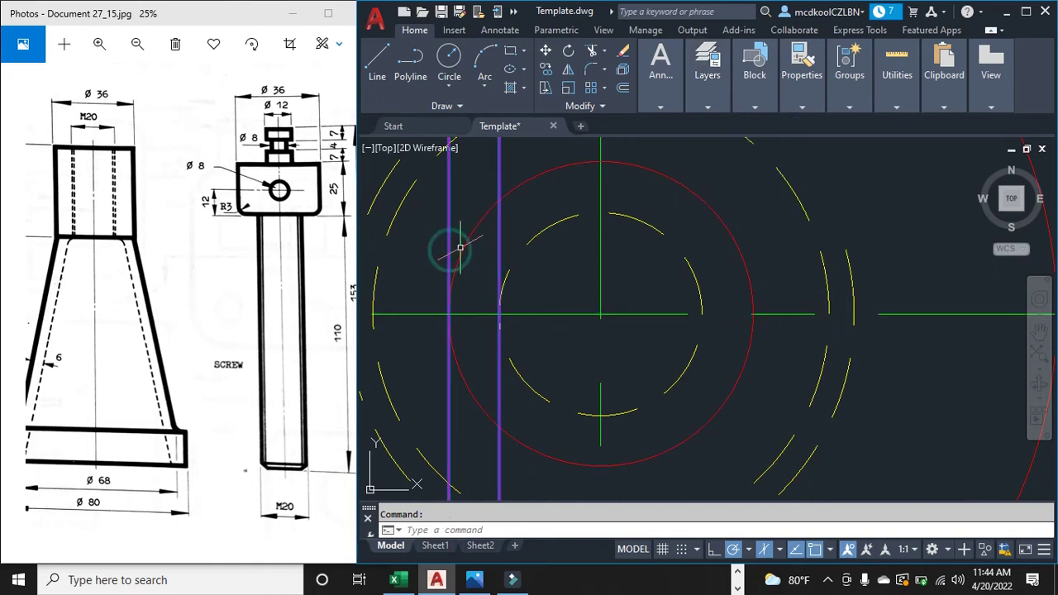
key(Delete)
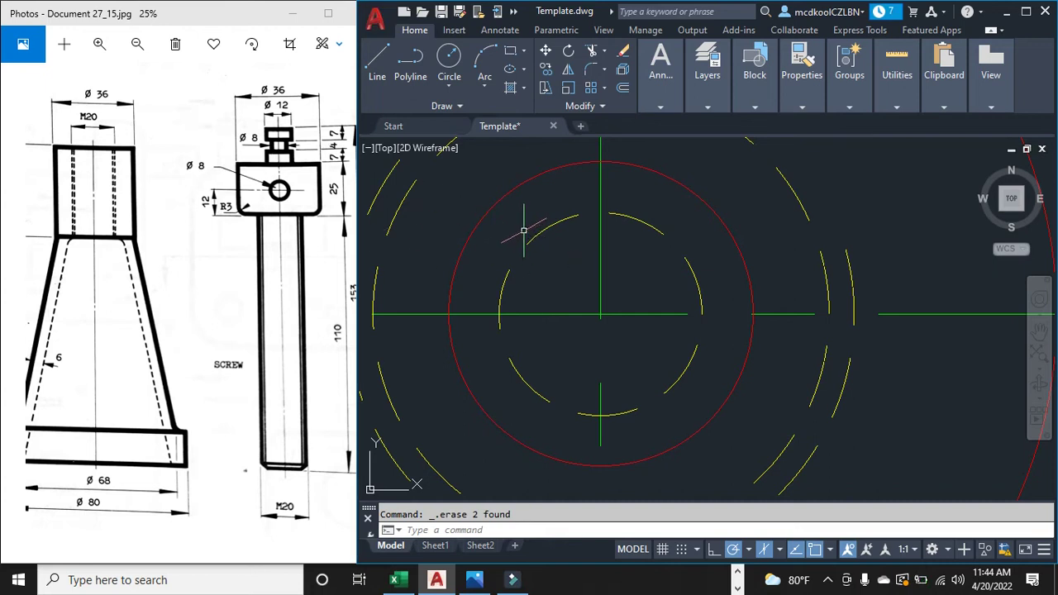
scroll(284, 122, up, 2)
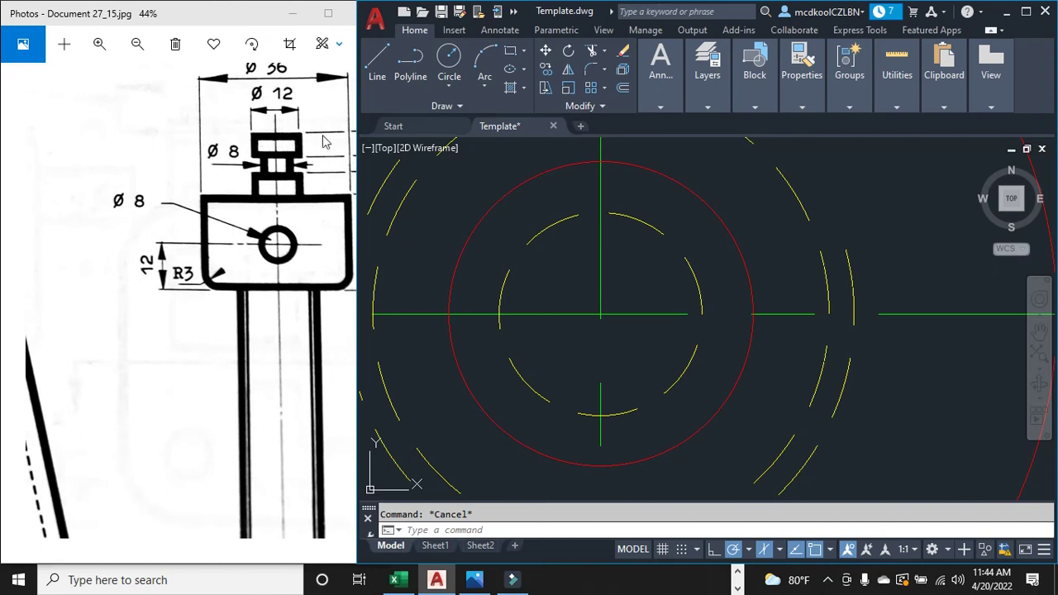
scroll(672, 308, down, 5)
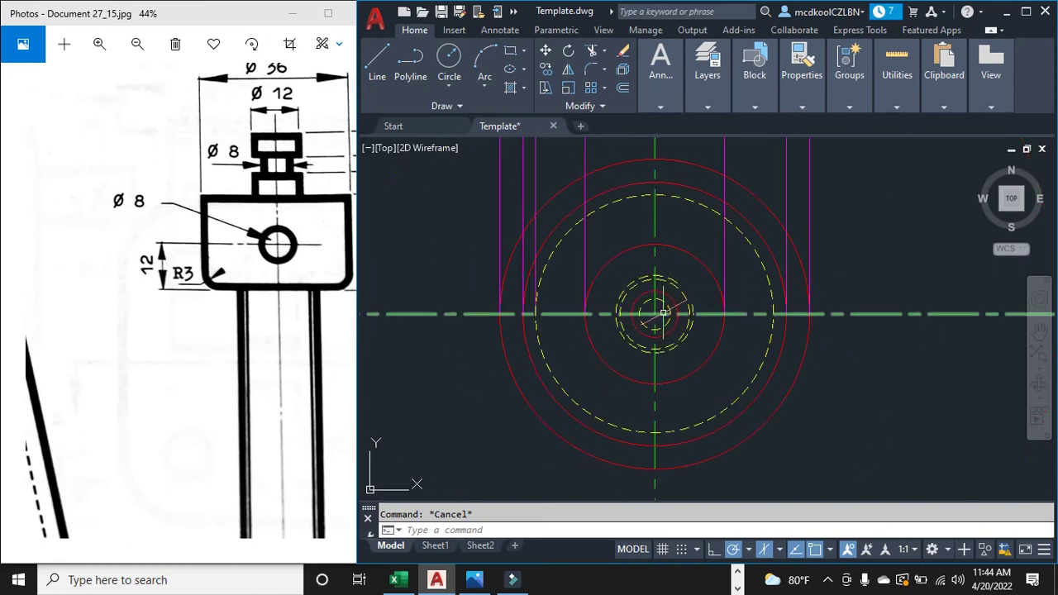
scroll(677, 244, up, 3)
scroll(685, 263, down, 3)
scroll(686, 166, up, 1)
scroll(196, 219, down, 5)
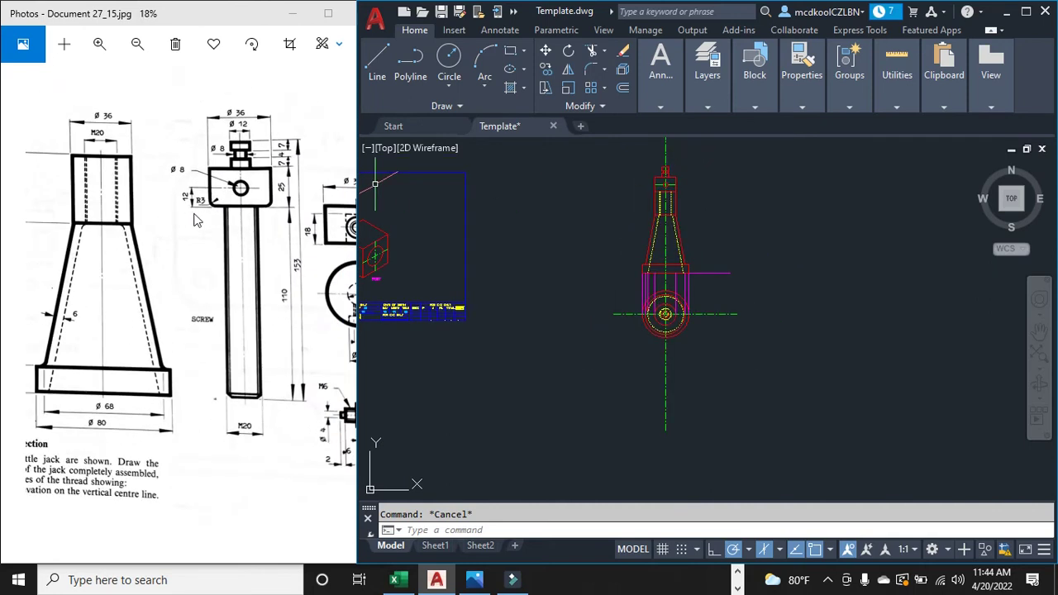
scroll(745, 205, up, 3)
scroll(469, 170, down, 3)
scroll(468, 169, up, 4)
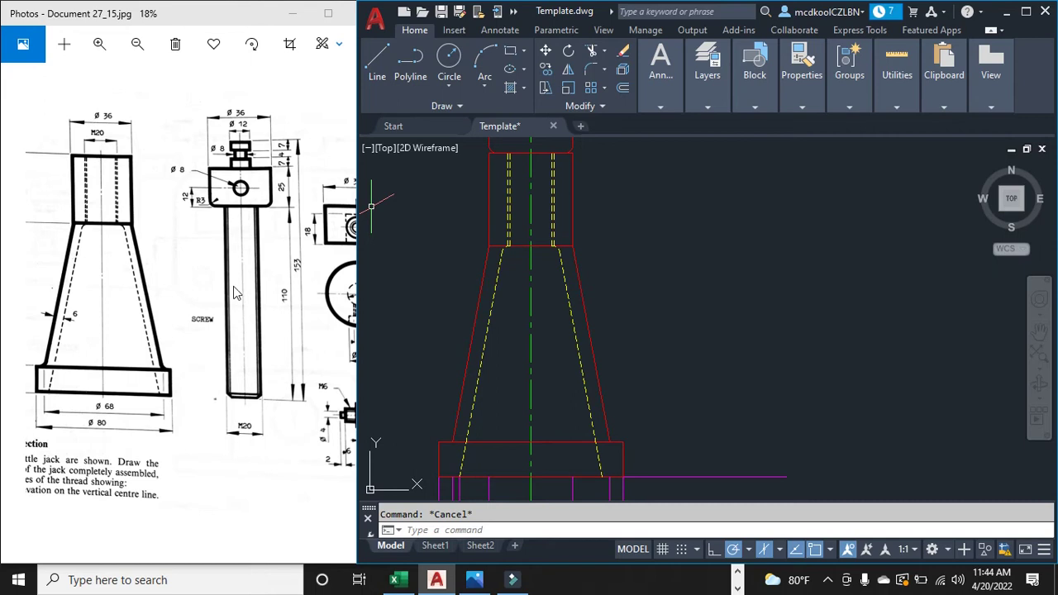
scroll(537, 241, up, 2)
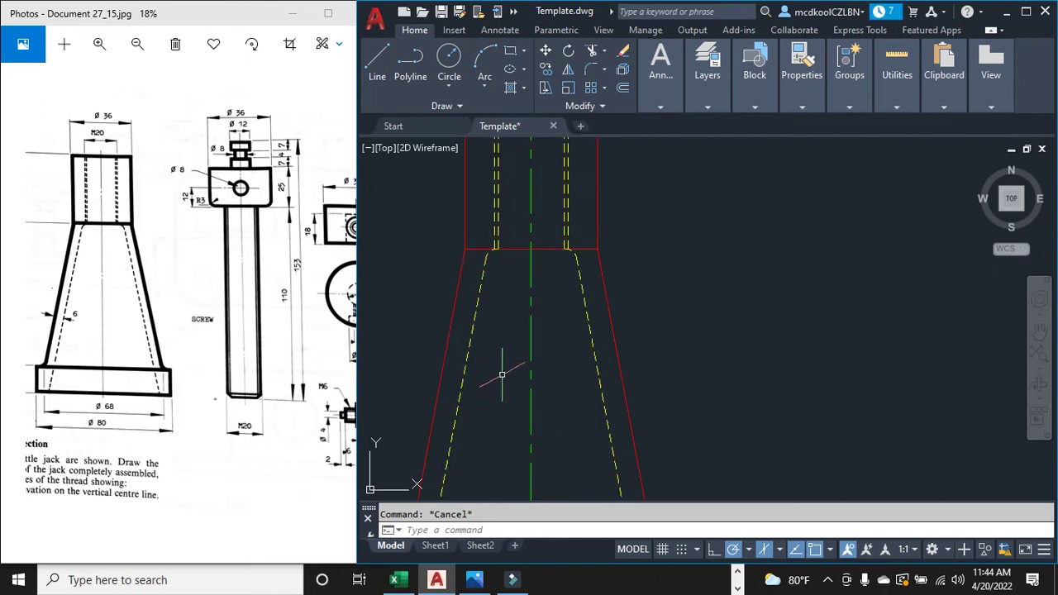
scroll(290, 264, up, 3)
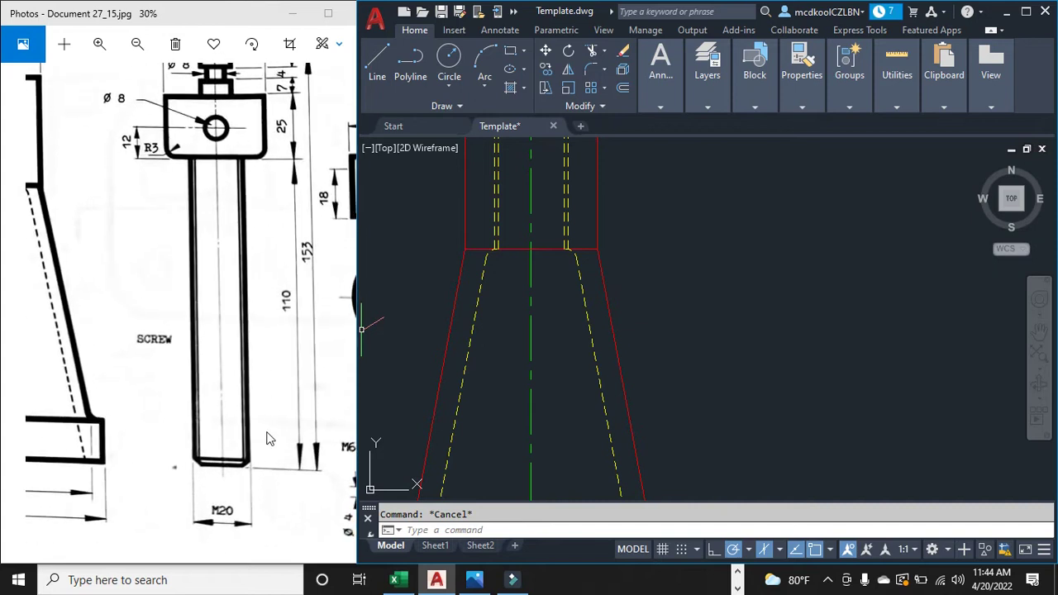
scroll(634, 236, down, 3)
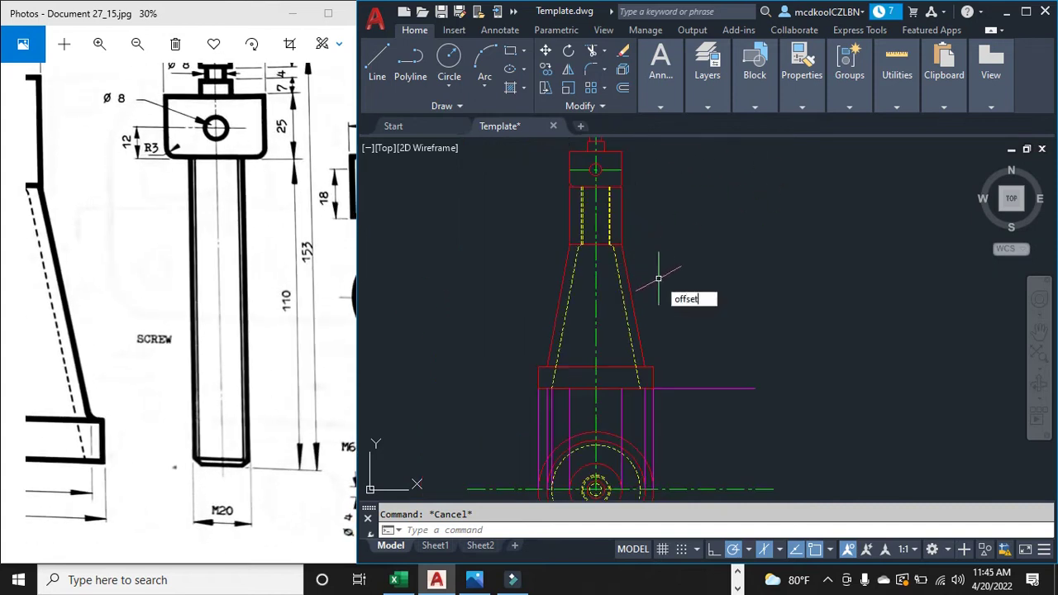
key(Return)
text(110)
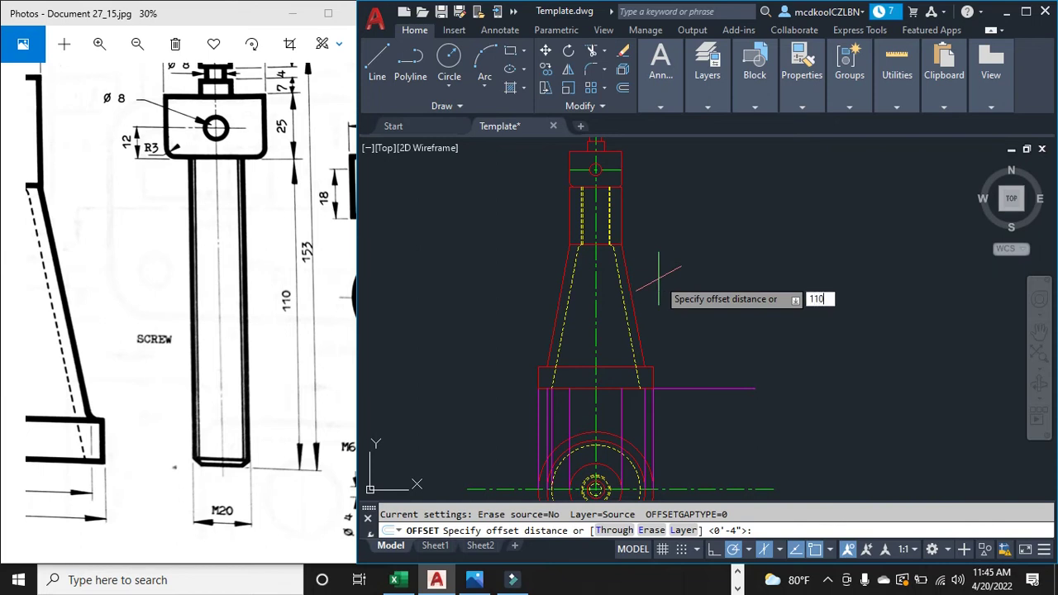
key(Return)
scroll(611, 240, up, 3)
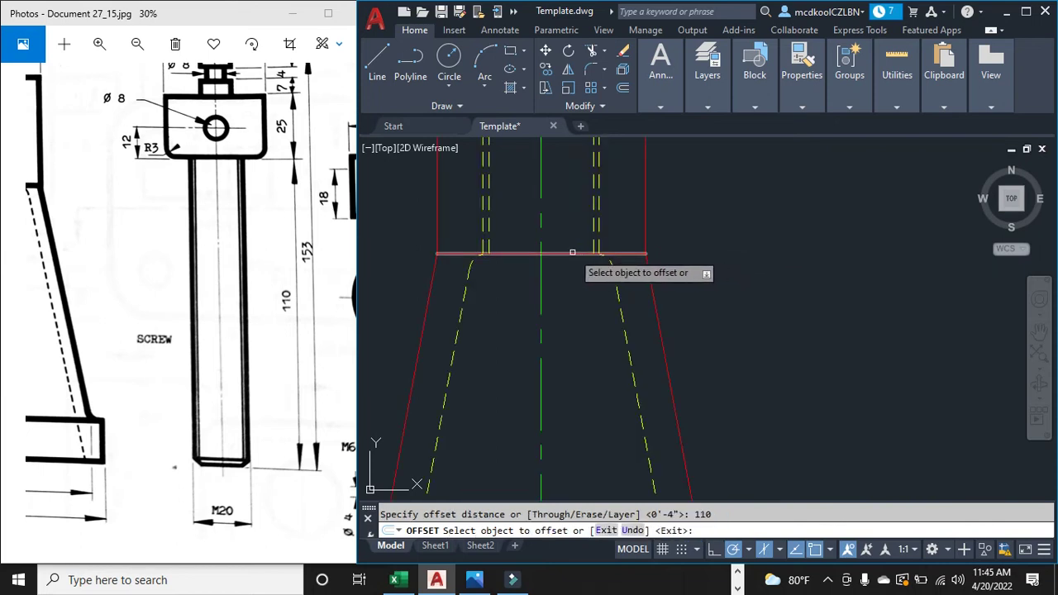
click(579, 252)
scroll(579, 256, down, 3)
click(571, 368)
key(Escape)
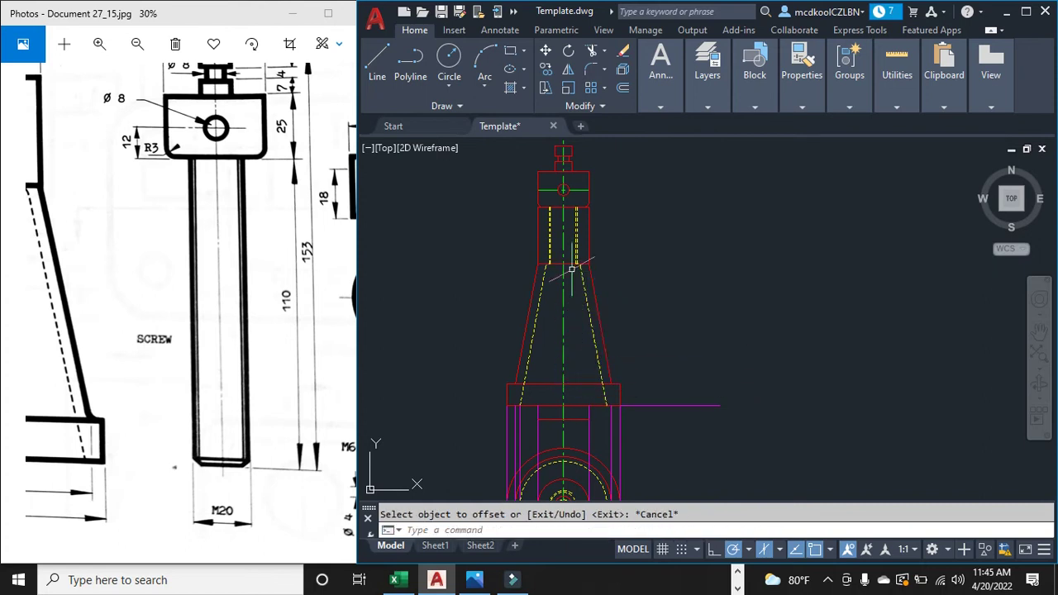
scroll(572, 269, up, 2)
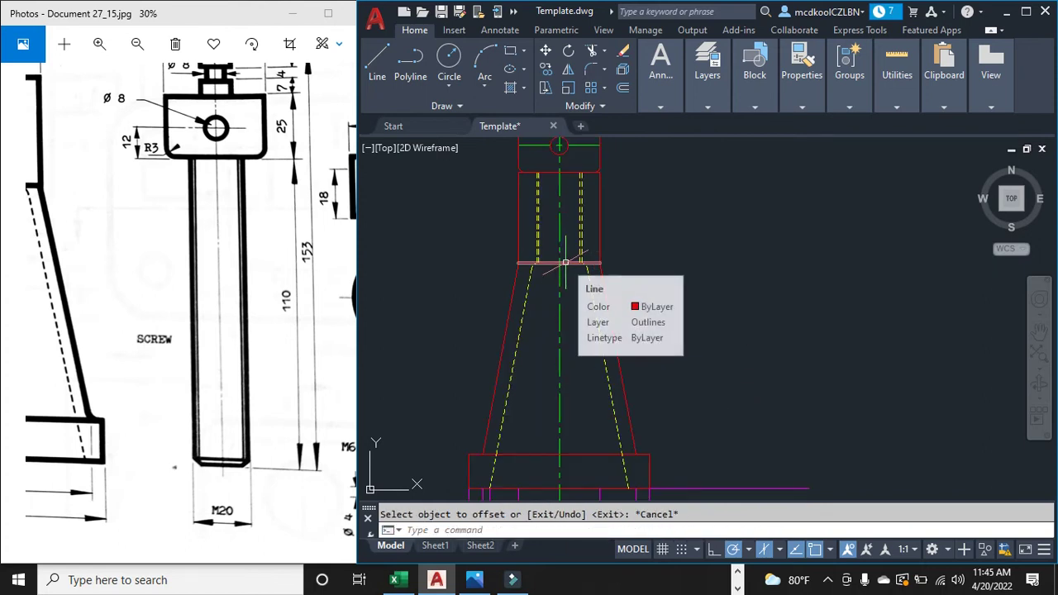
scroll(570, 284, down, 2)
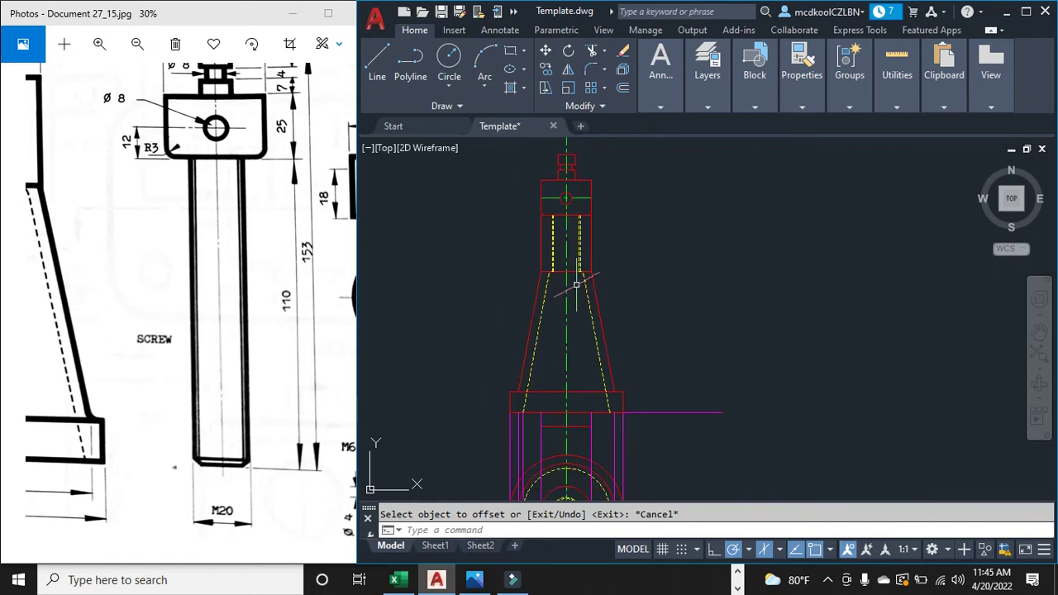
scroll(575, 443, up, 4)
click(589, 398)
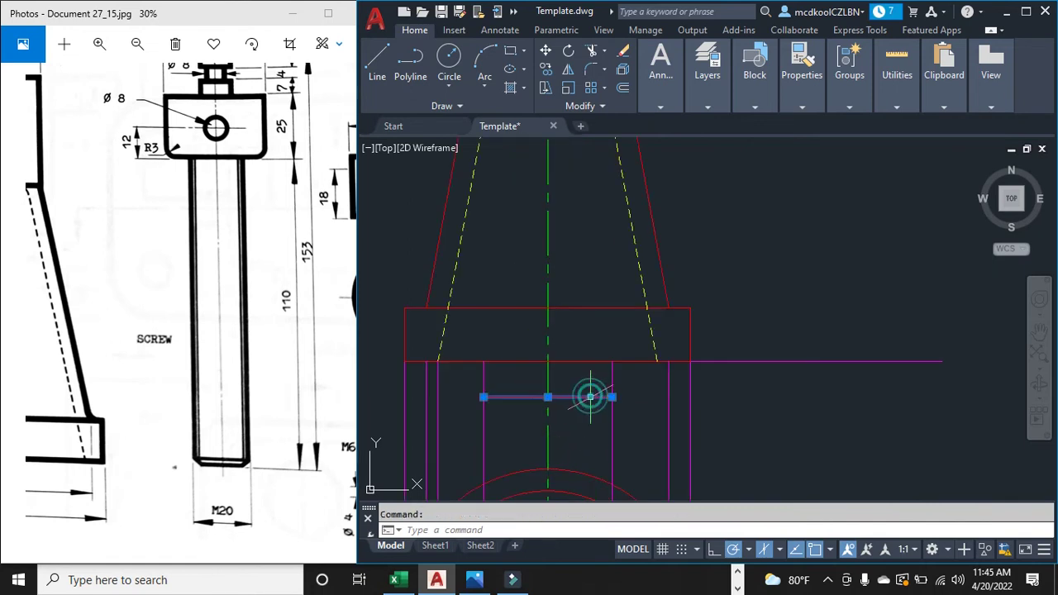
scroll(266, 351, down, 3)
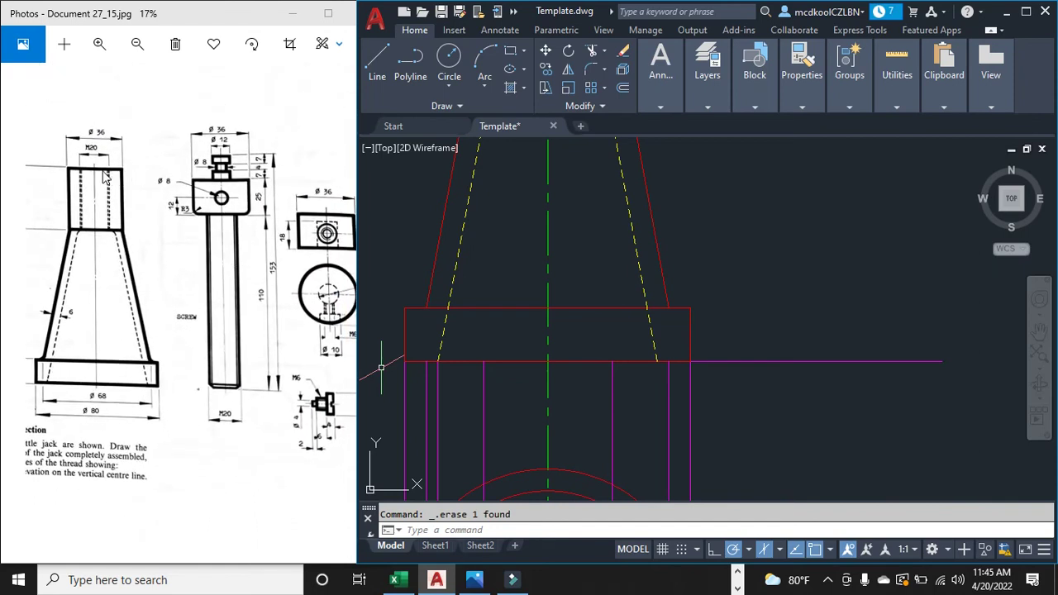
scroll(542, 262, down, 5)
scroll(543, 190, up, 4)
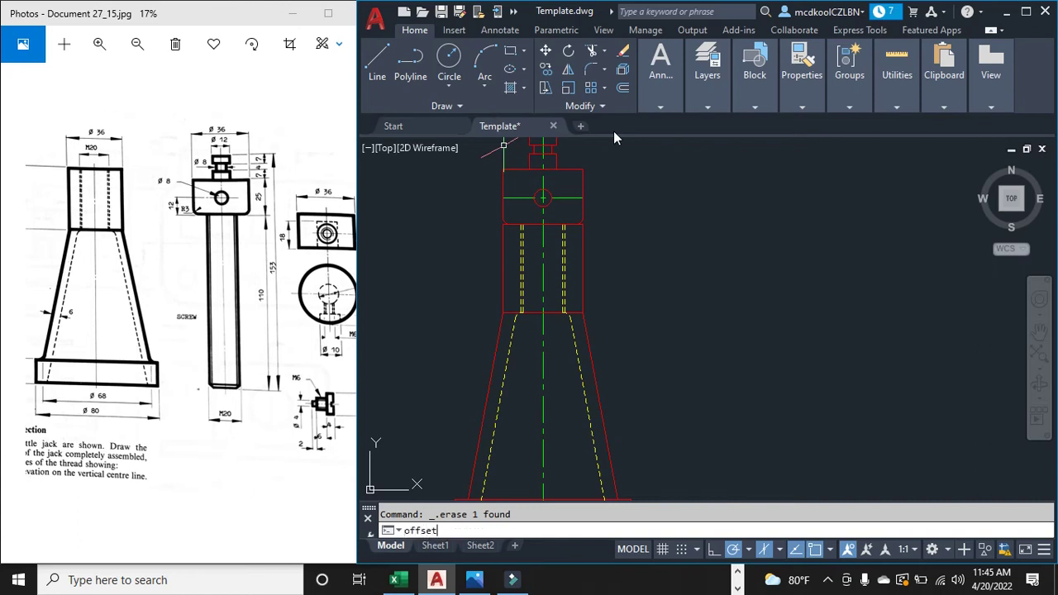
Step: Offset the body's top edge 110 units down toward the base
key(Return)
text(110)
key(Return)
scroll(536, 216, up, 4)
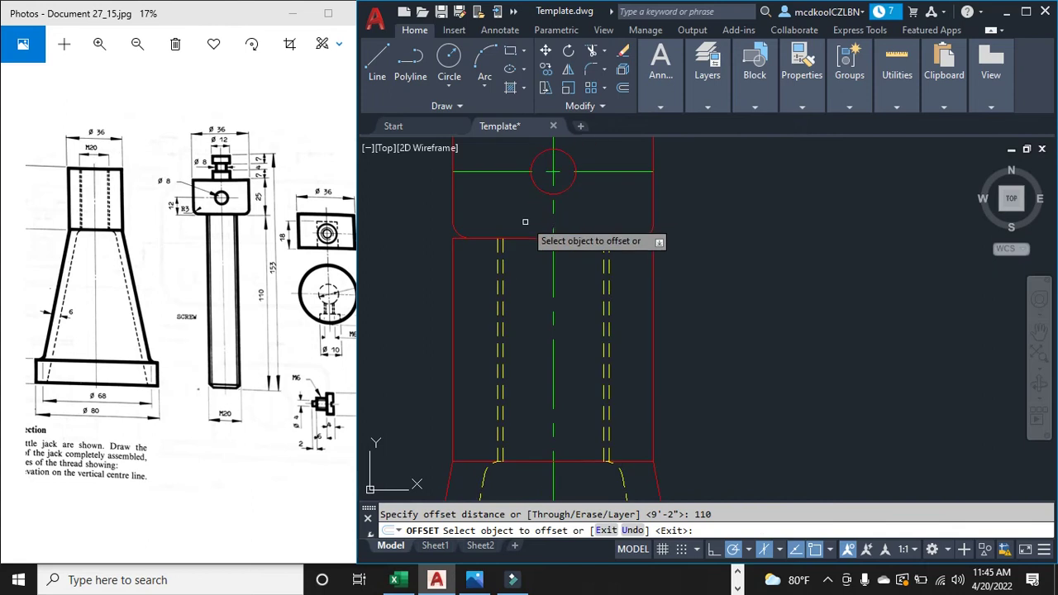
click(566, 236)
scroll(563, 239, down, 6)
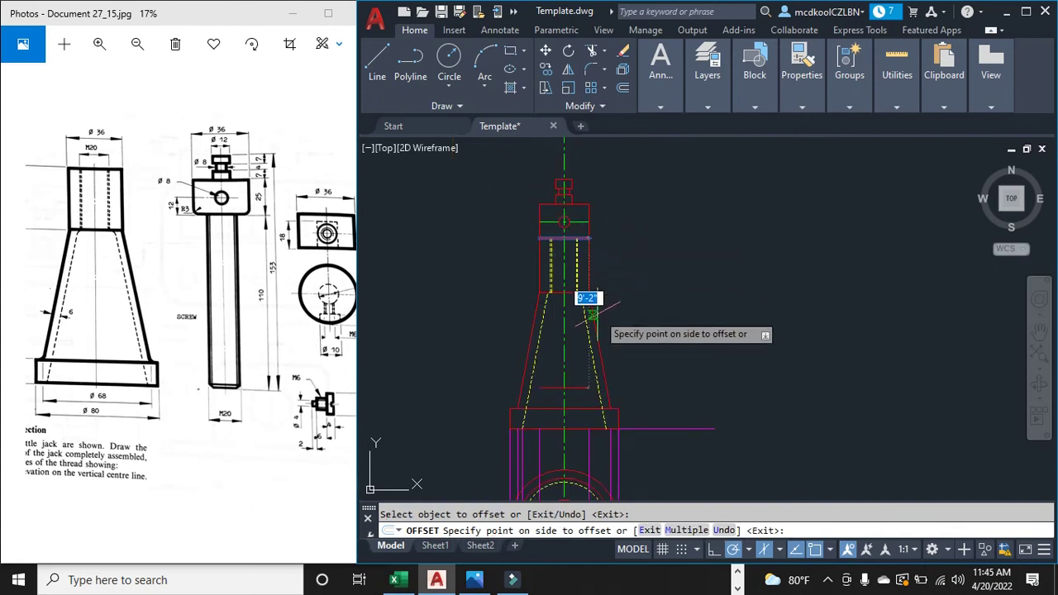
click(573, 382)
key(Escape)
scroll(590, 307, up, 3)
scroll(560, 333, down, 1)
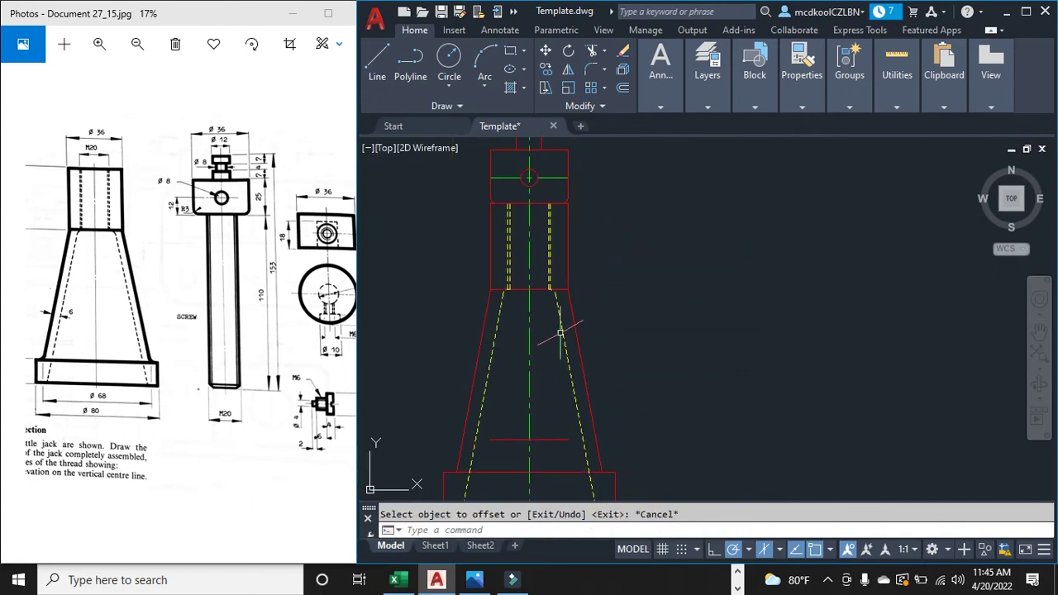
key(Escape)
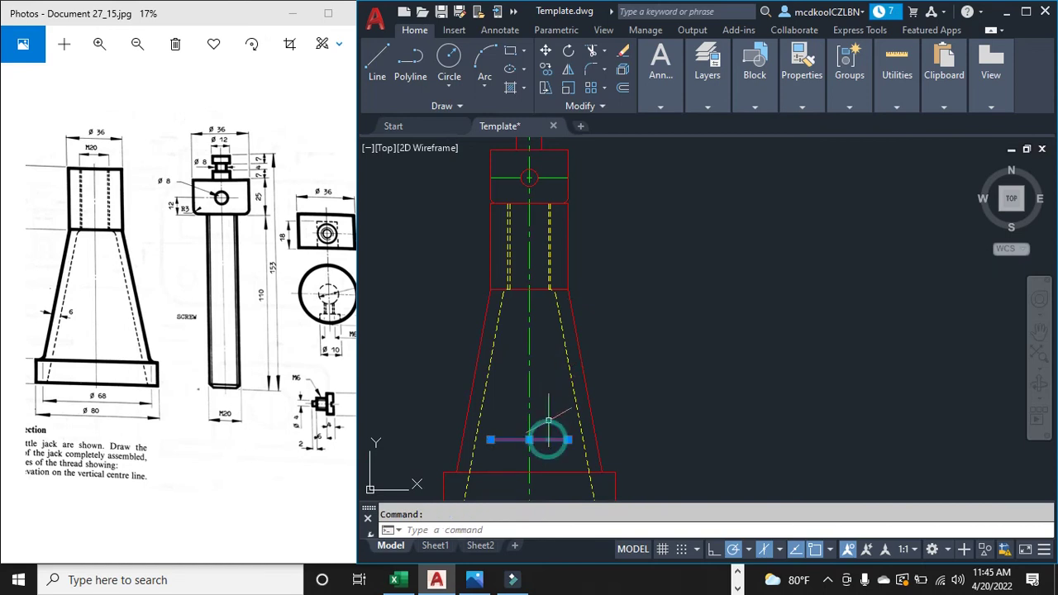
Step: Extend the left and right dashed bore lines down to the new horizontal line
text(exte)
key(Return)
scroll(529, 312, up, 5)
middle_drag(541, 166, 544, 240)
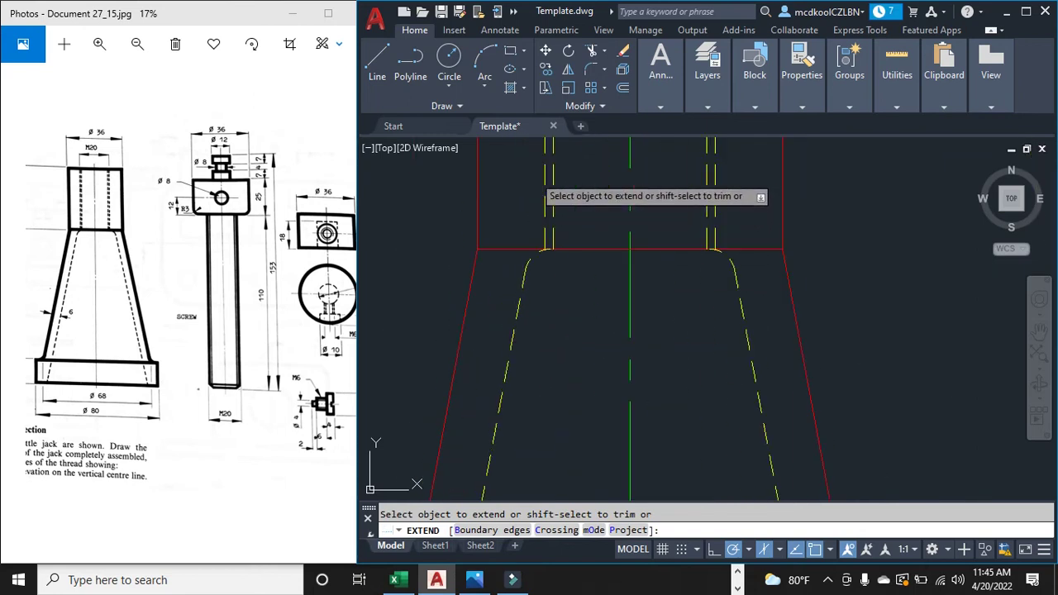
click(548, 235)
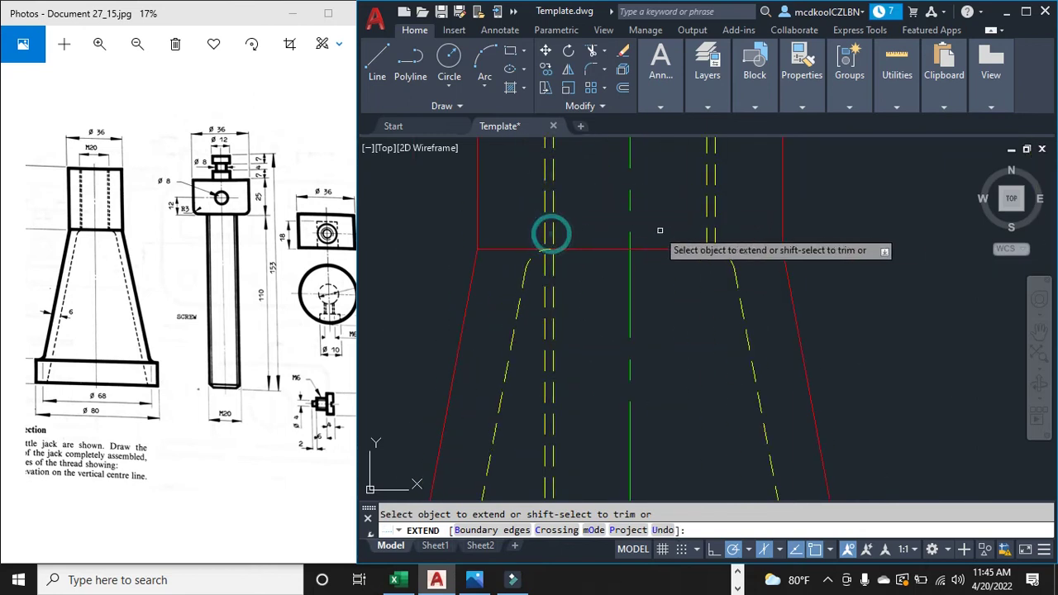
click(709, 248)
scroll(708, 240, down, 3)
scroll(686, 314, up, 2)
scroll(685, 314, up, 2)
key(Escape)
click(661, 368)
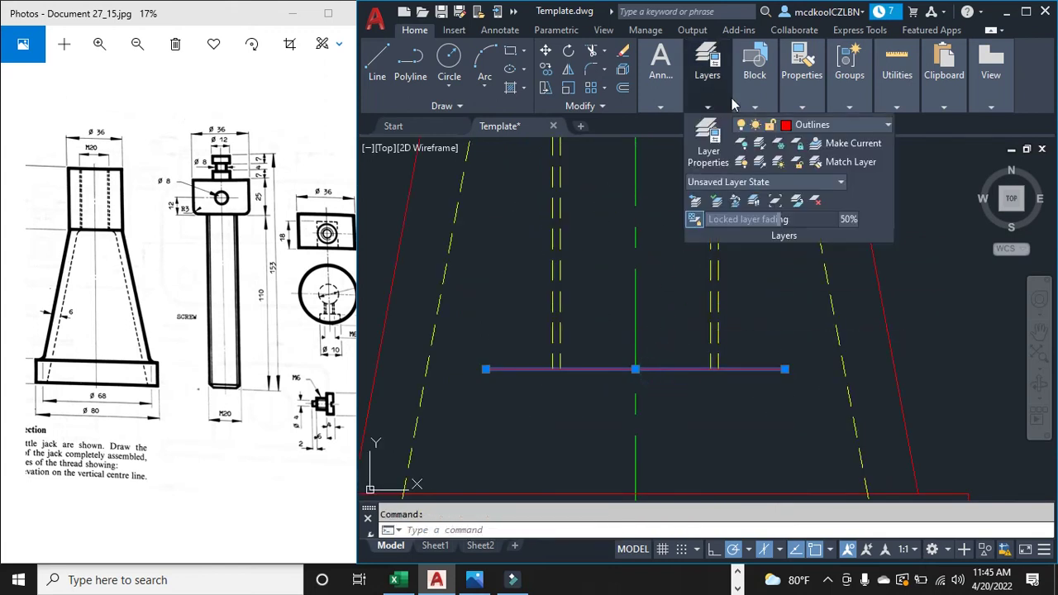
Step: Move the new horizontal line onto the Hidden layer
mouse_move(719, 91)
click(847, 124)
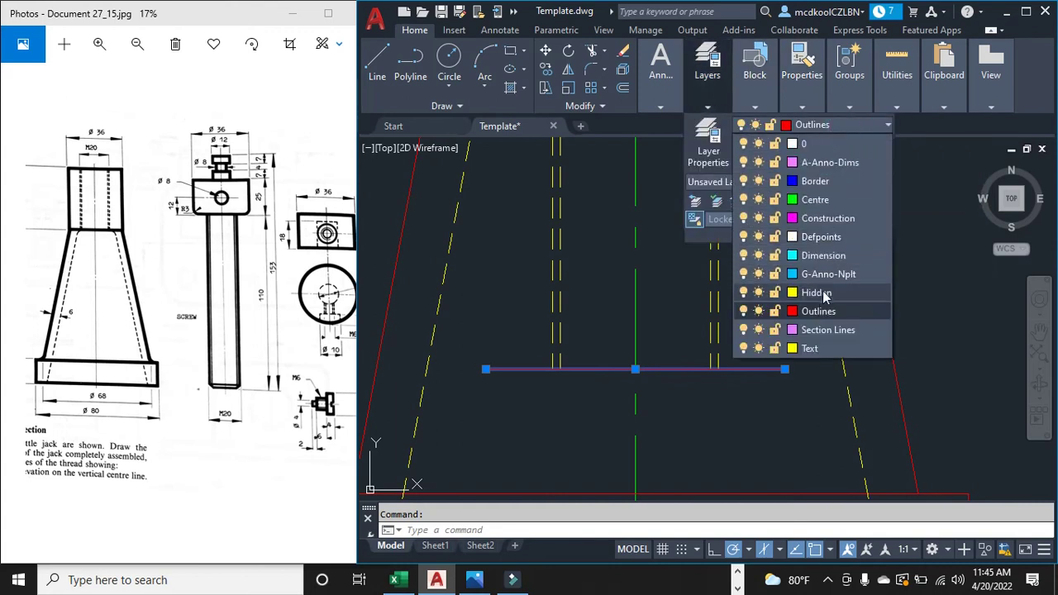
click(826, 302)
key(Escape)
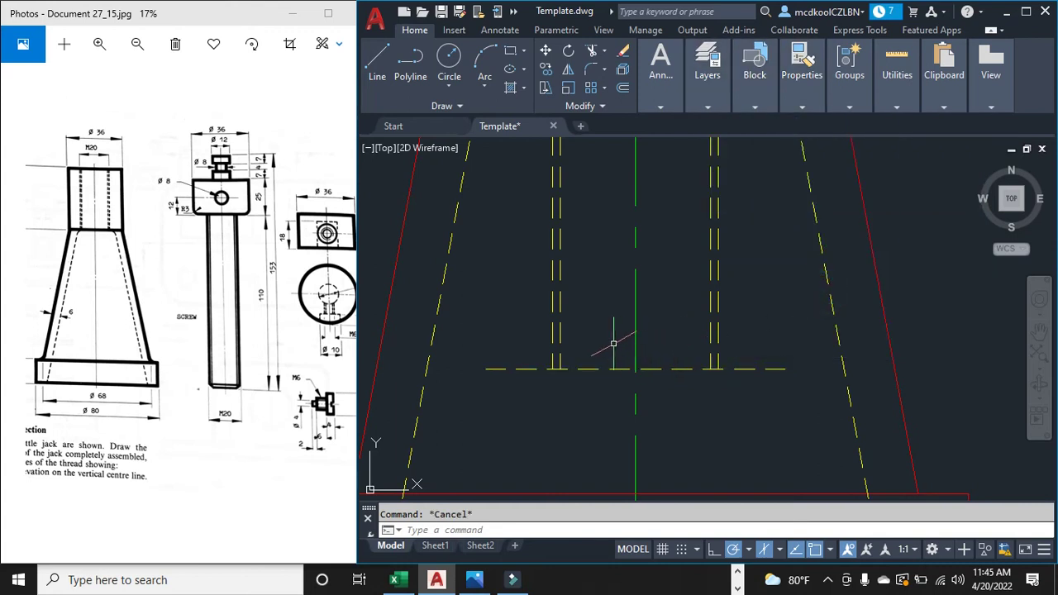
Step: Offset the dashed horizontal line 1 unit upward
key(Return)
text(1)
key(Return)
click(608, 369)
click(602, 347)
key(Escape)
scroll(581, 364, up, 6)
scroll(599, 289, down, 2)
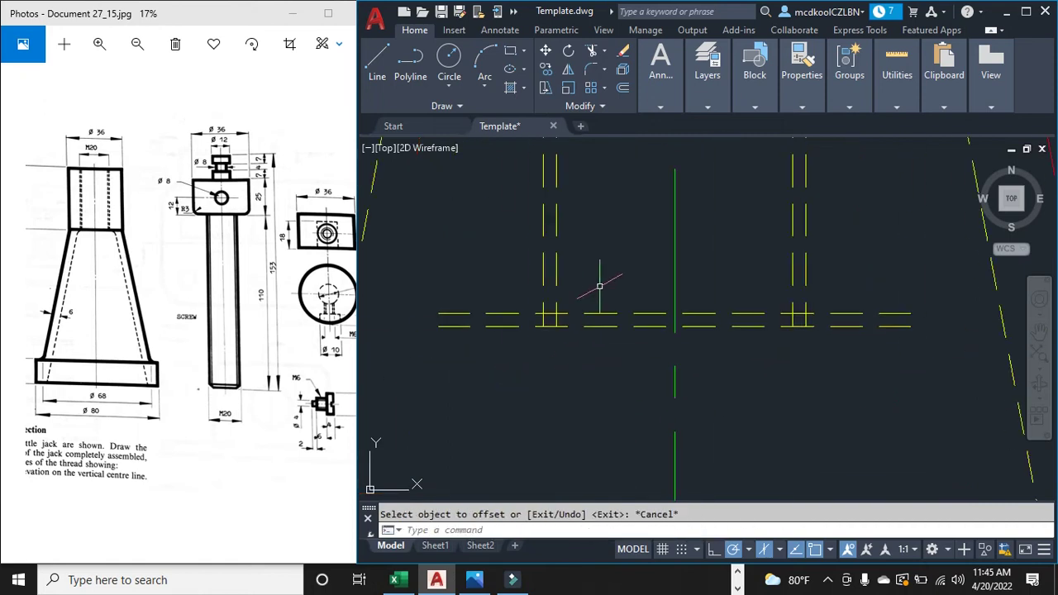
Step: Trim the overhanging horizontal pieces and the vertical line's lower stub at the bore corners
text(m)
key(Return)
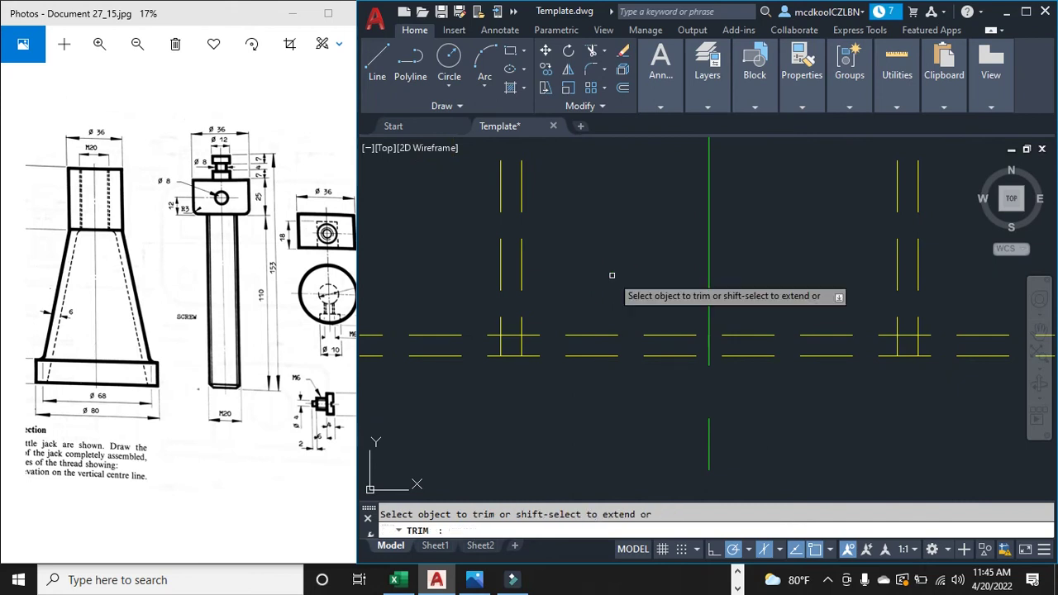
click(480, 336)
click(501, 354)
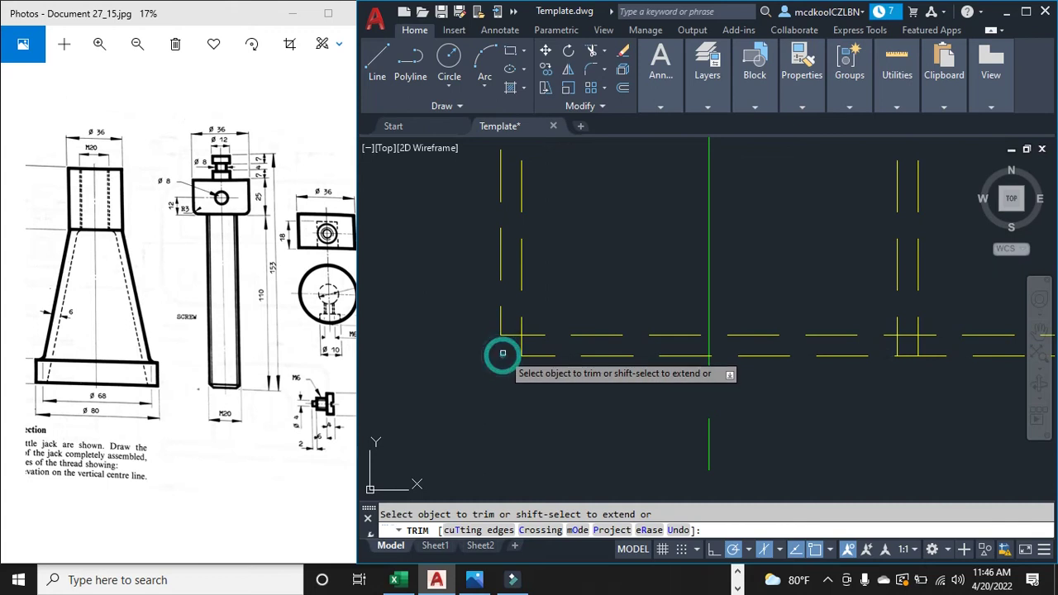
scroll(501, 354, down, 2)
click(780, 354)
scroll(781, 345, up, 4)
click(790, 342)
click(752, 356)
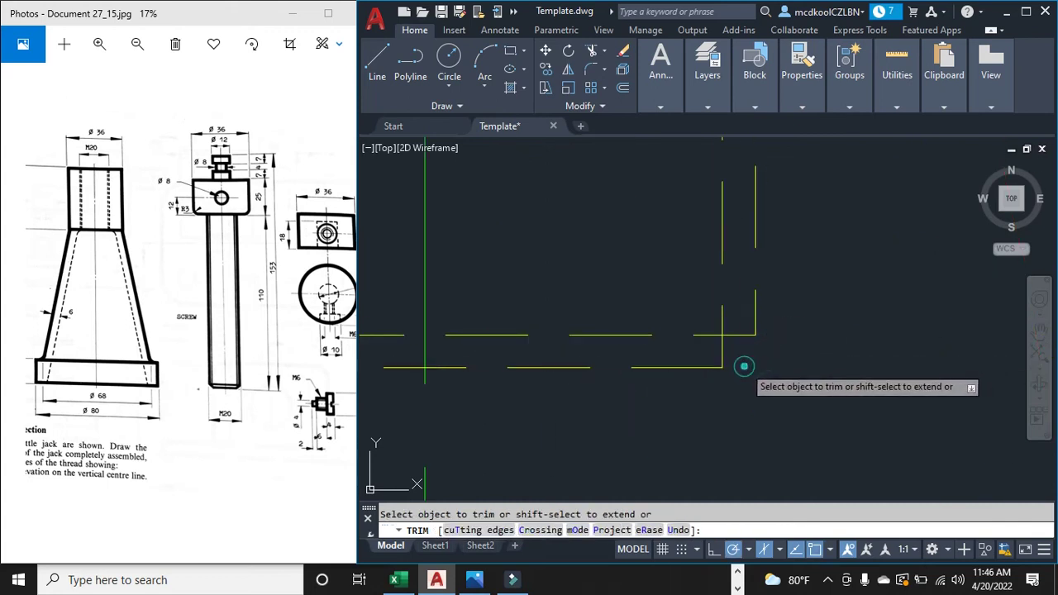
key(Escape)
click(708, 98)
Step: Make Hidden the current layer instead of Construction
mouse_move(754, 79)
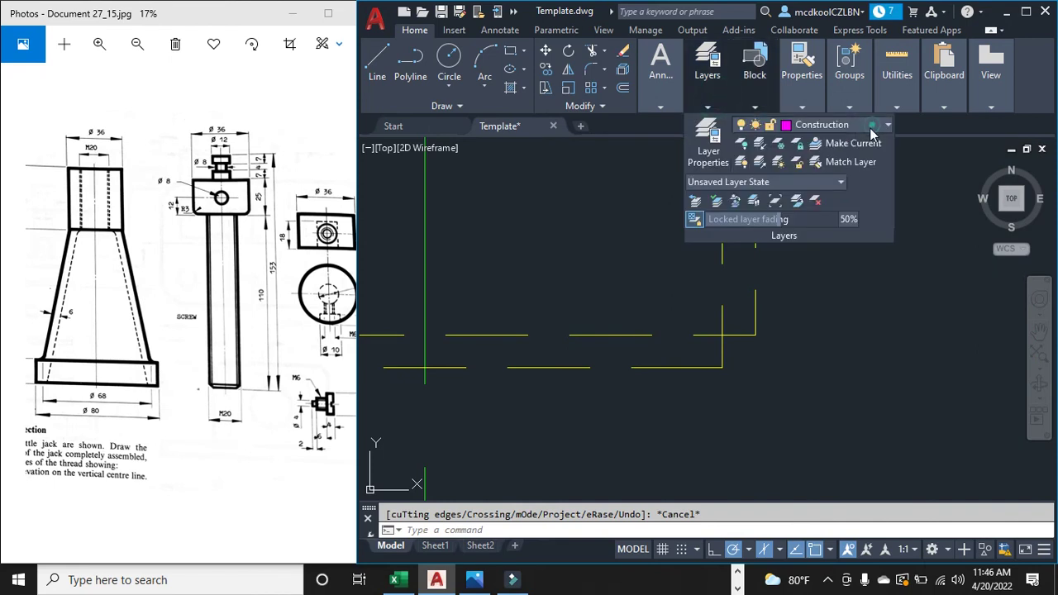
click(869, 128)
click(836, 286)
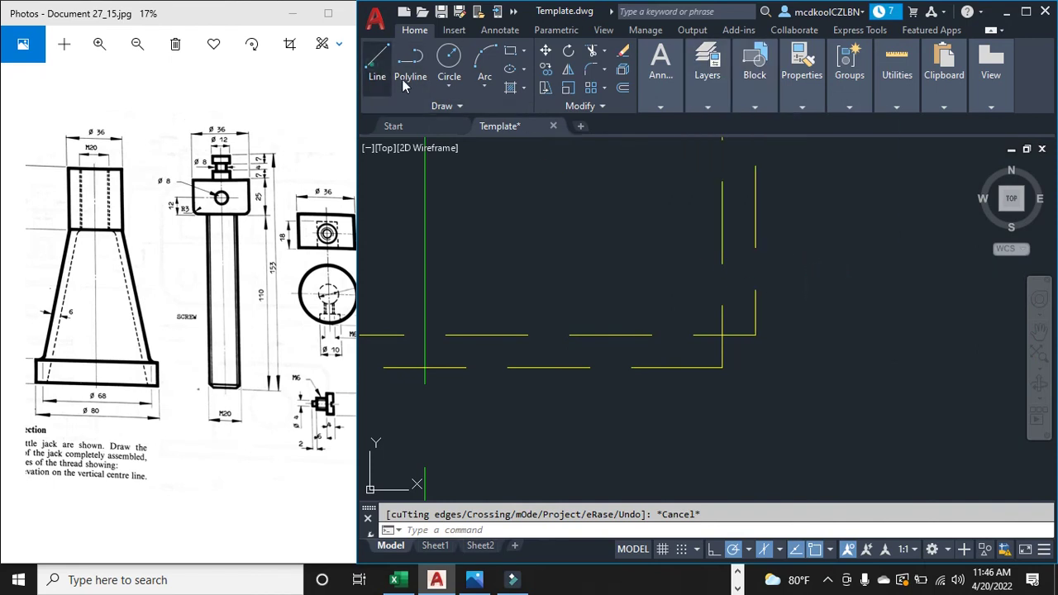
Step: Draw short hidden lines from the vertical lines' endpoints into the bore's bottom corners
click(376, 59)
click(754, 332)
click(722, 367)
scroll(692, 349, down, 3)
scroll(531, 361, up, 3)
key(Escape)
scroll(513, 355, up, 3)
scroll(379, 349, down, 3)
right_click(436, 372)
click(475, 85)
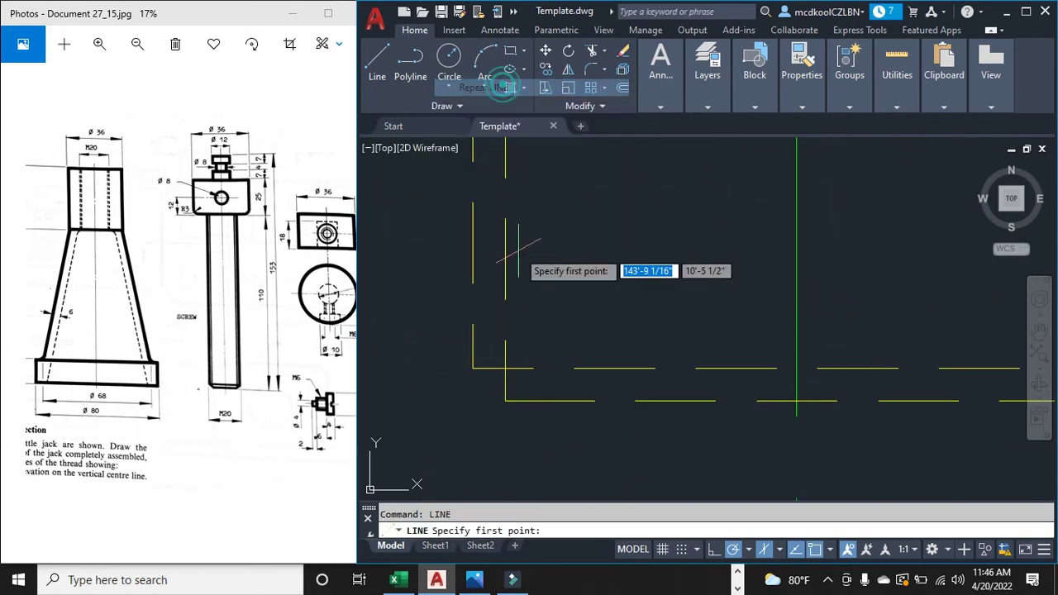
click(474, 367)
key(Escape)
scroll(518, 343, up, 5)
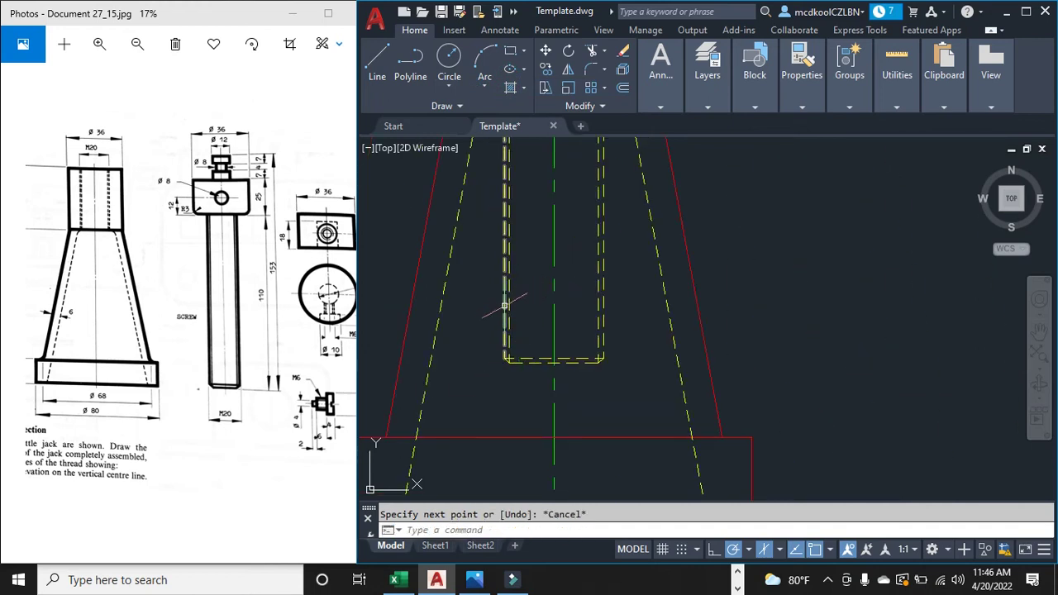
scroll(506, 308, down, 6)
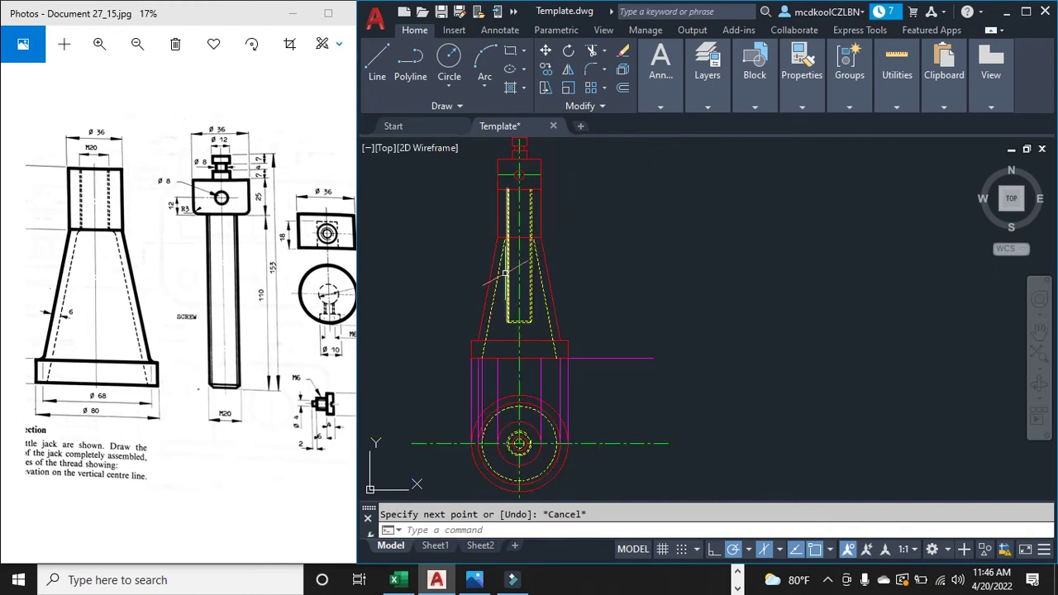
scroll(519, 438, up, 2)
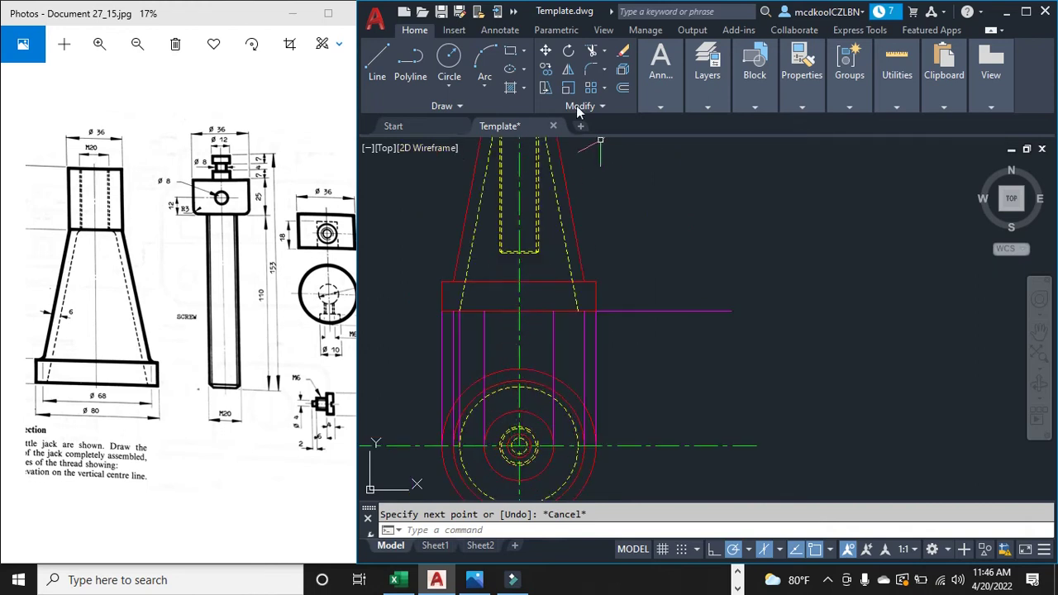
Step: Switch off the Construction layer's lightbulb to hide the magenta construction lines
click(701, 83)
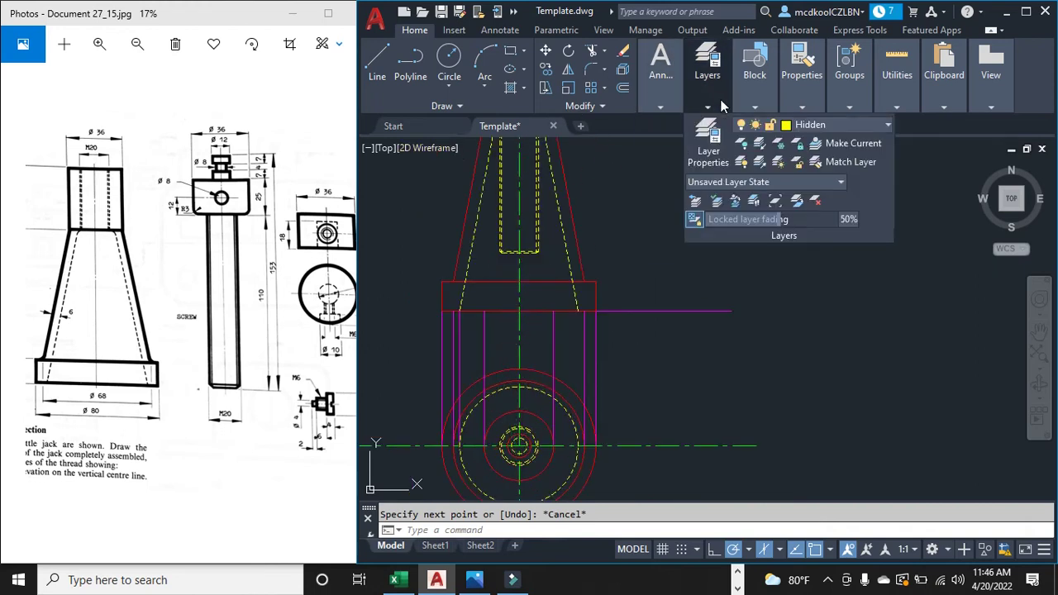
click(838, 129)
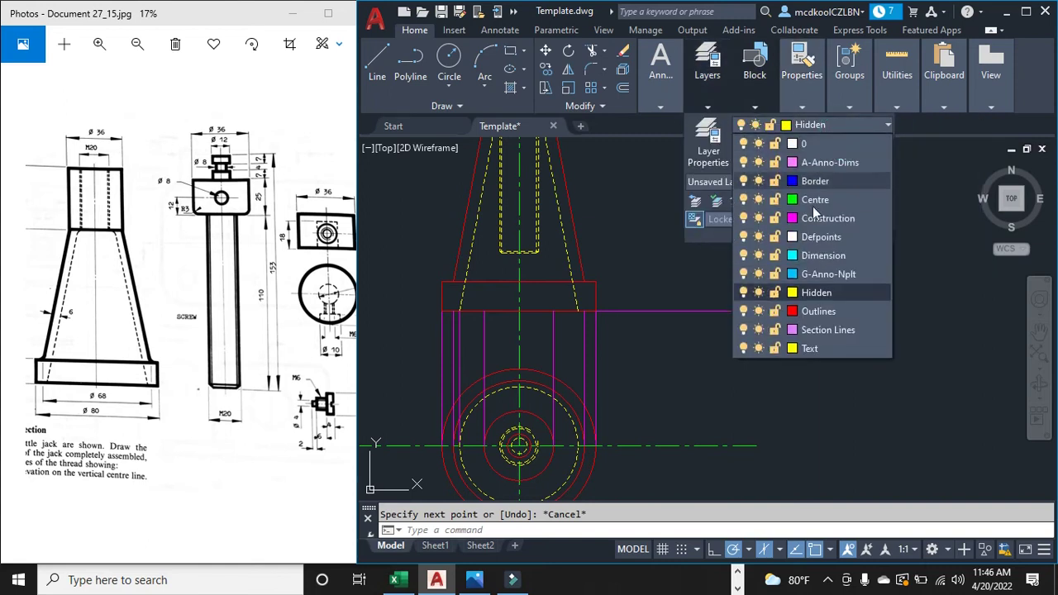
click(744, 218)
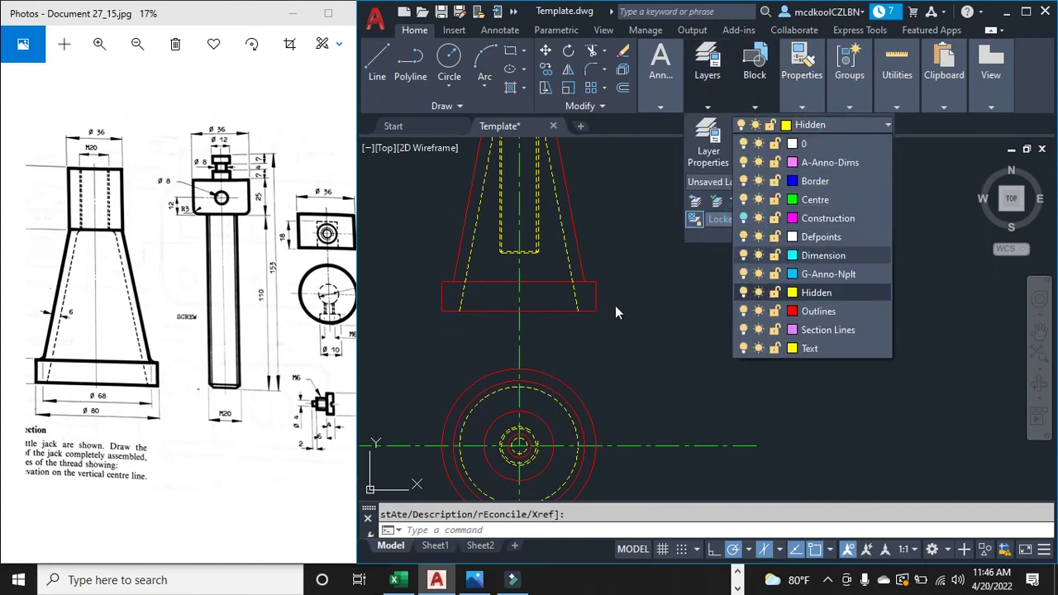
click(578, 277)
key(Escape)
scroll(628, 306, down, 2)
scroll(545, 396, up, 3)
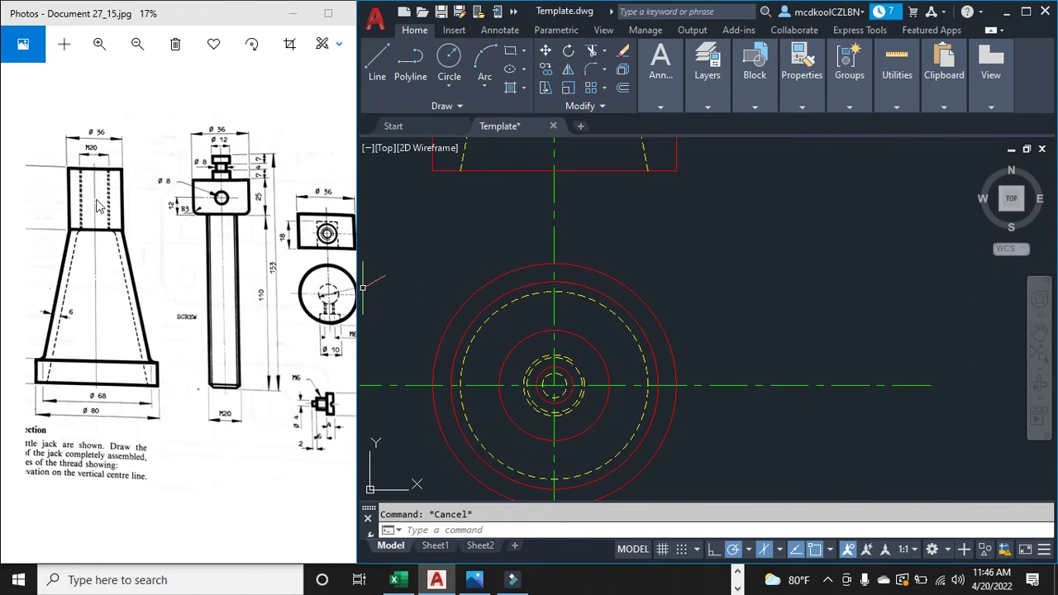
scroll(128, 314, down, 3)
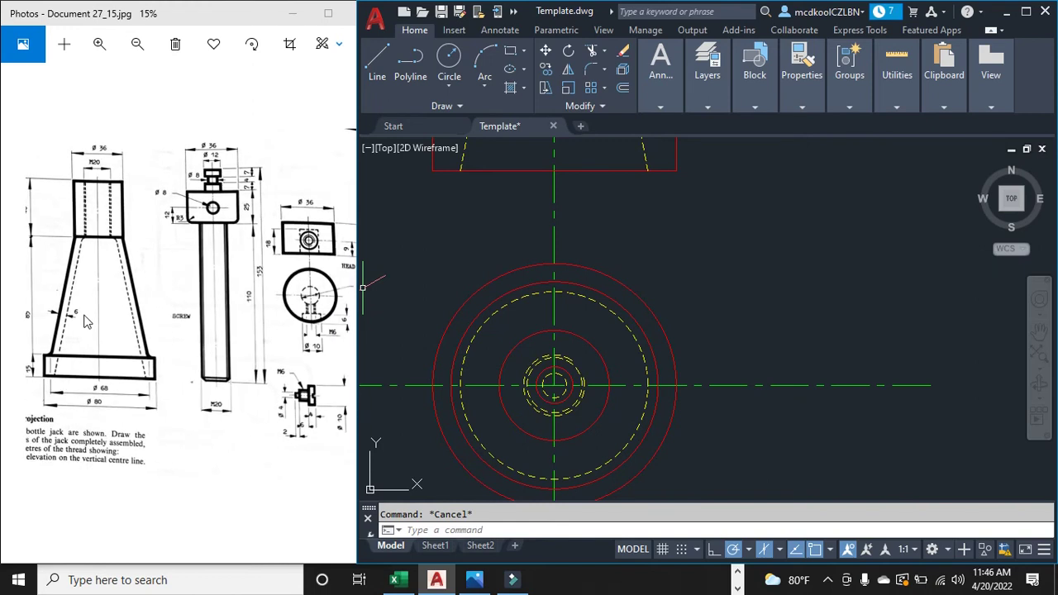
scroll(78, 311, up, 2)
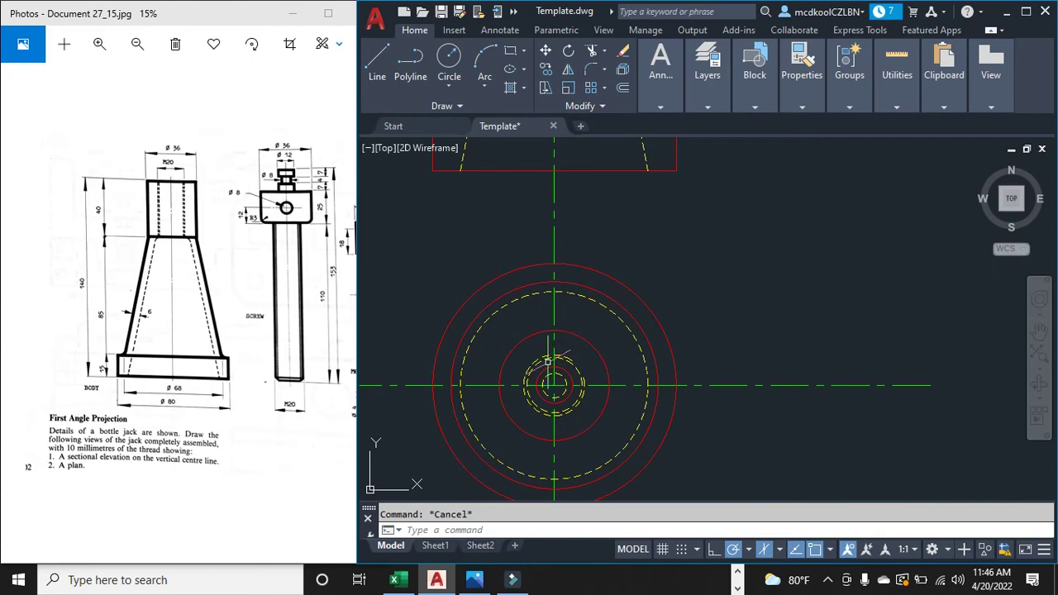
scroll(599, 373, up, 2)
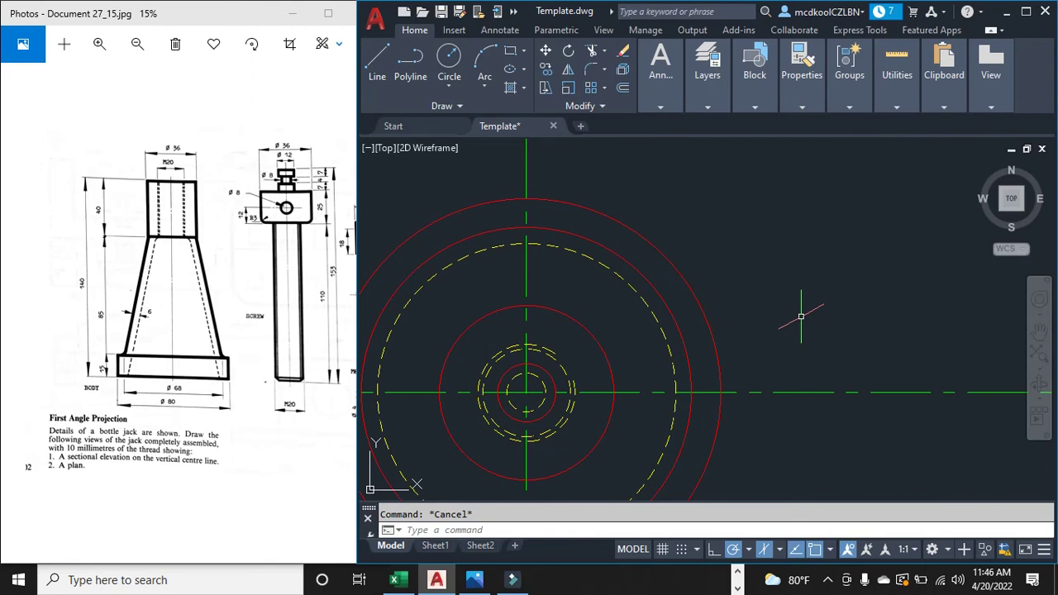
key(Return)
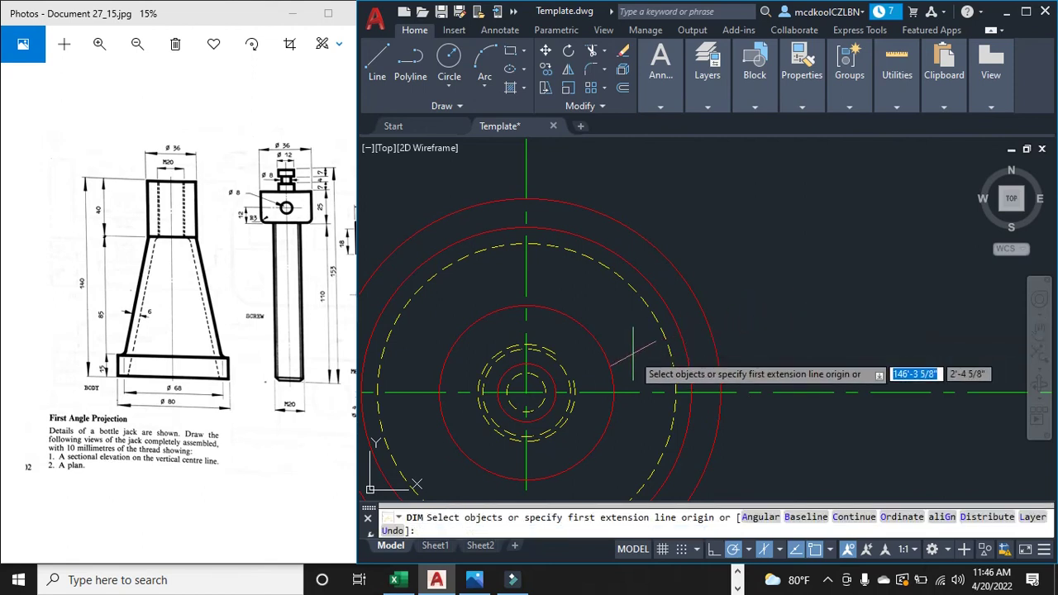
key(Escape)
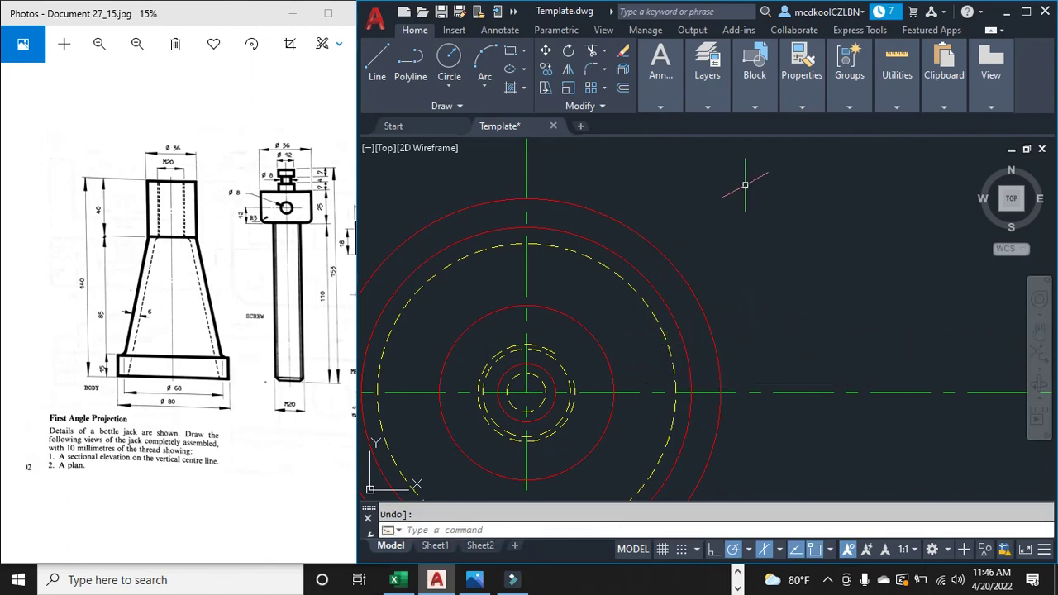
mouse_move(684, 118)
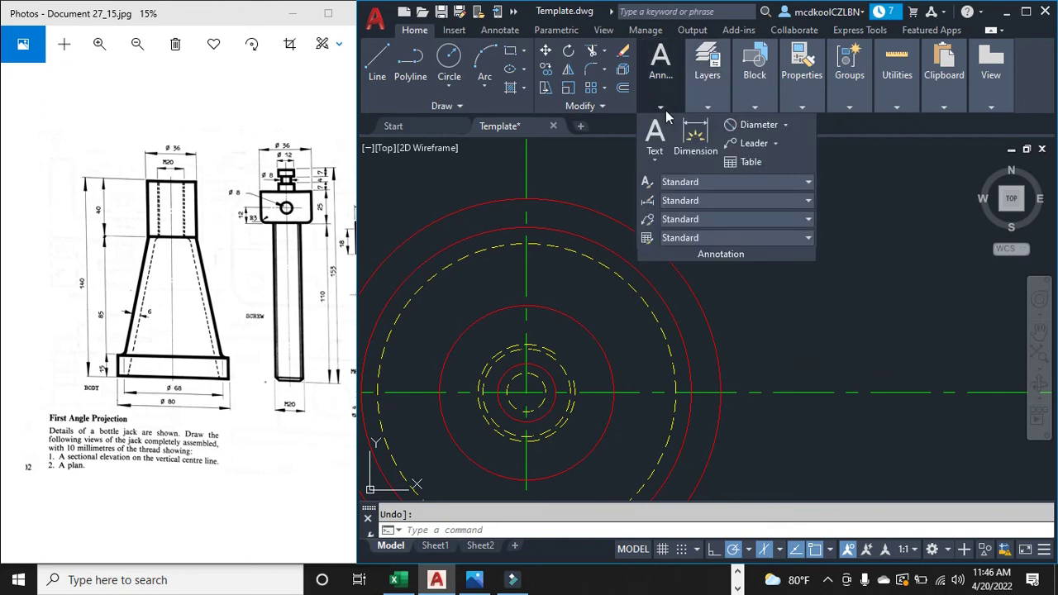
Step: Add Ø36 and Ø68 diameter dimensions to the plan circles, abandoning a Ø20 attempt
click(752, 126)
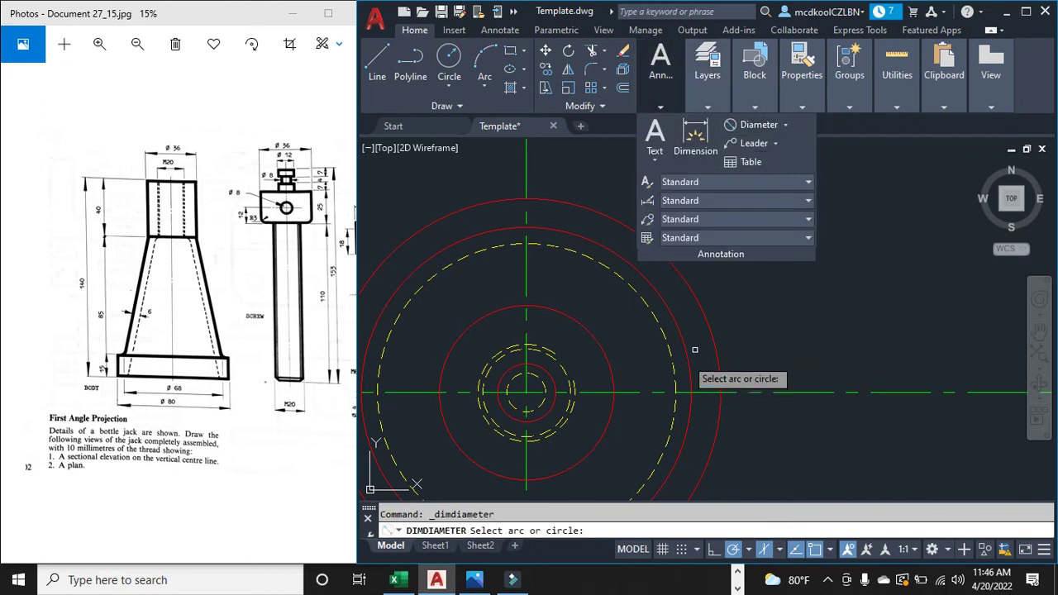
click(607, 360)
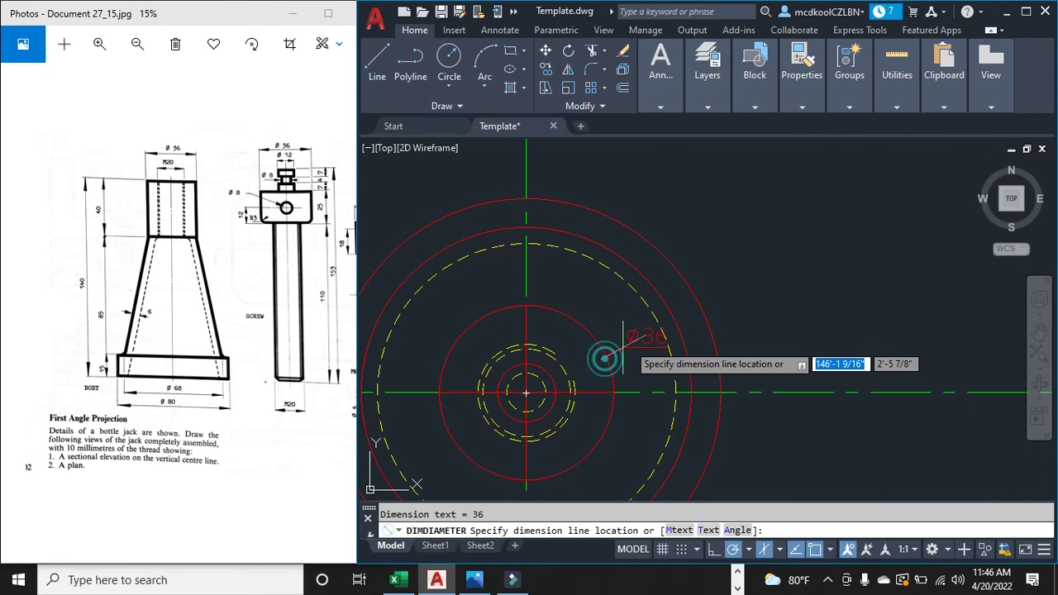
click(810, 297)
right_click(702, 223)
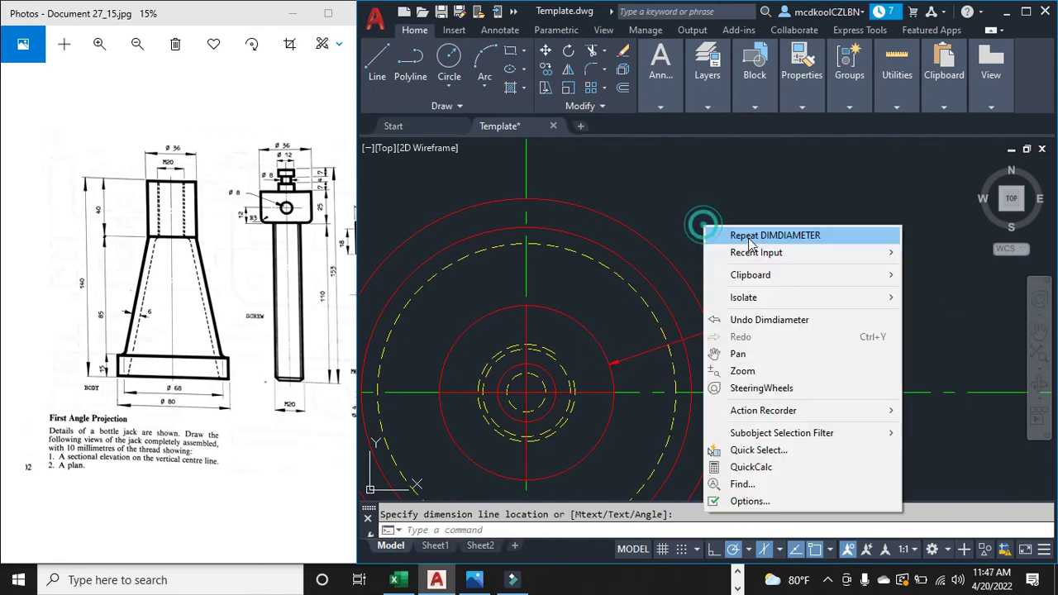
click(776, 233)
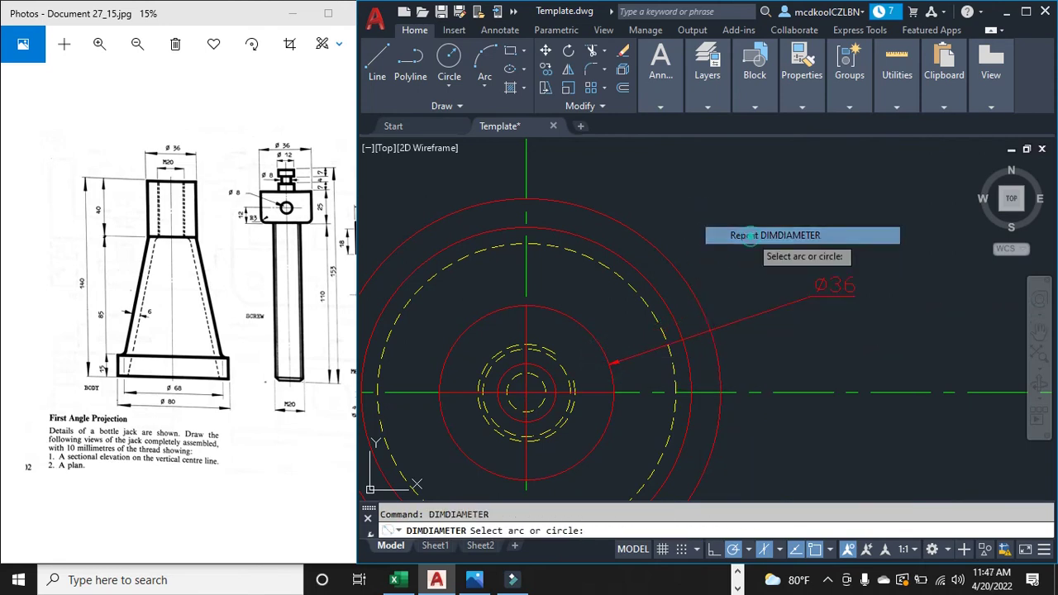
click(552, 351)
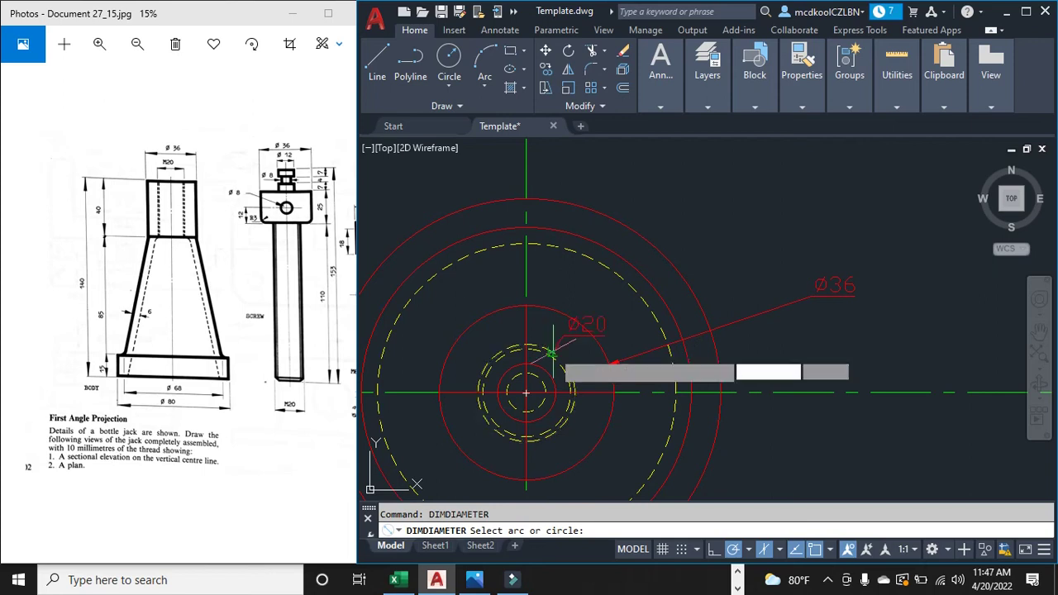
right_click(694, 253)
click(733, 280)
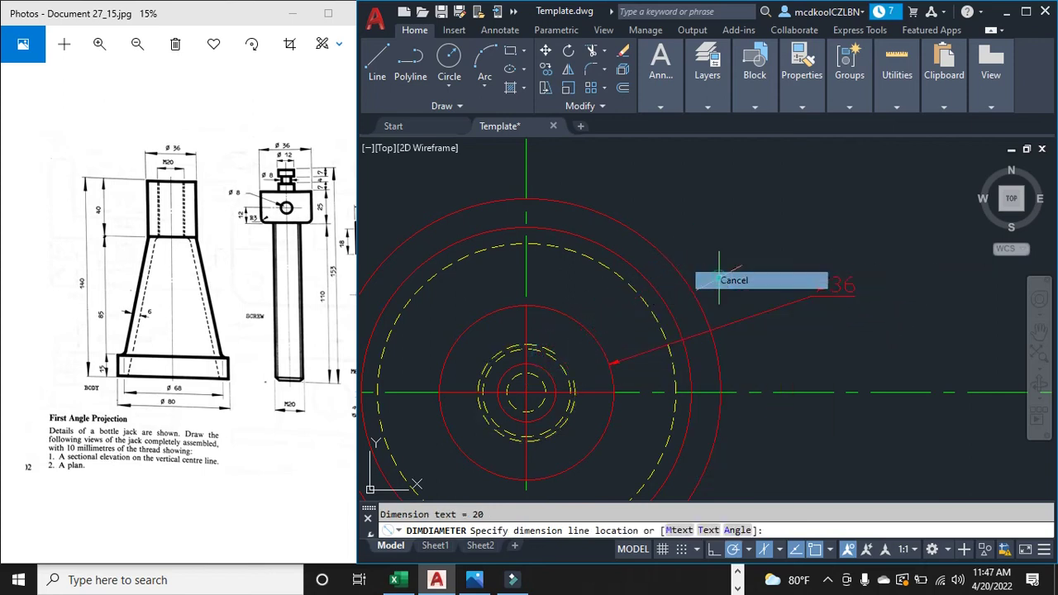
right_click(684, 241)
click(718, 253)
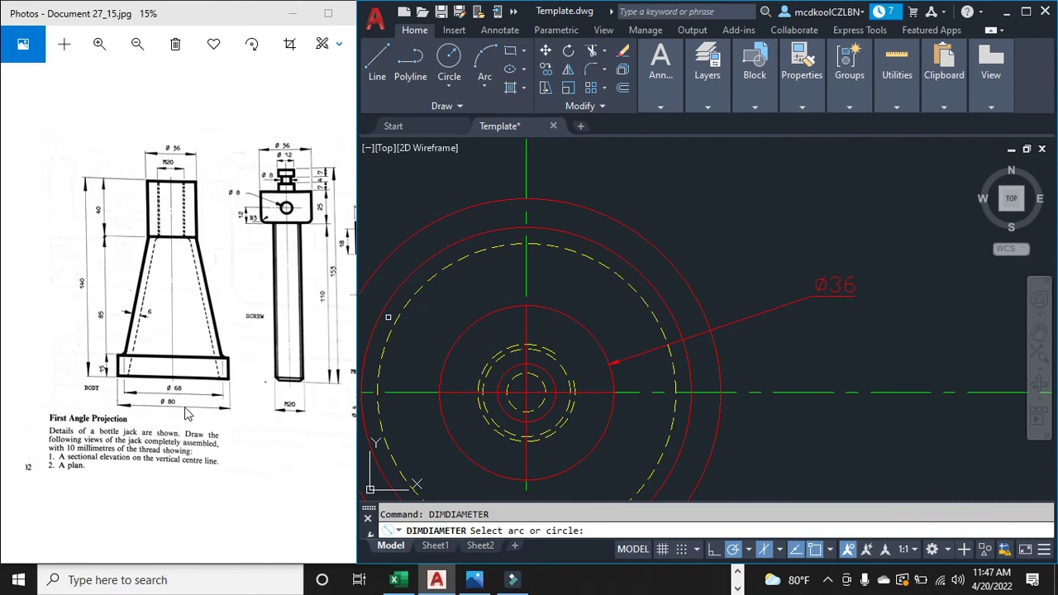
click(647, 287)
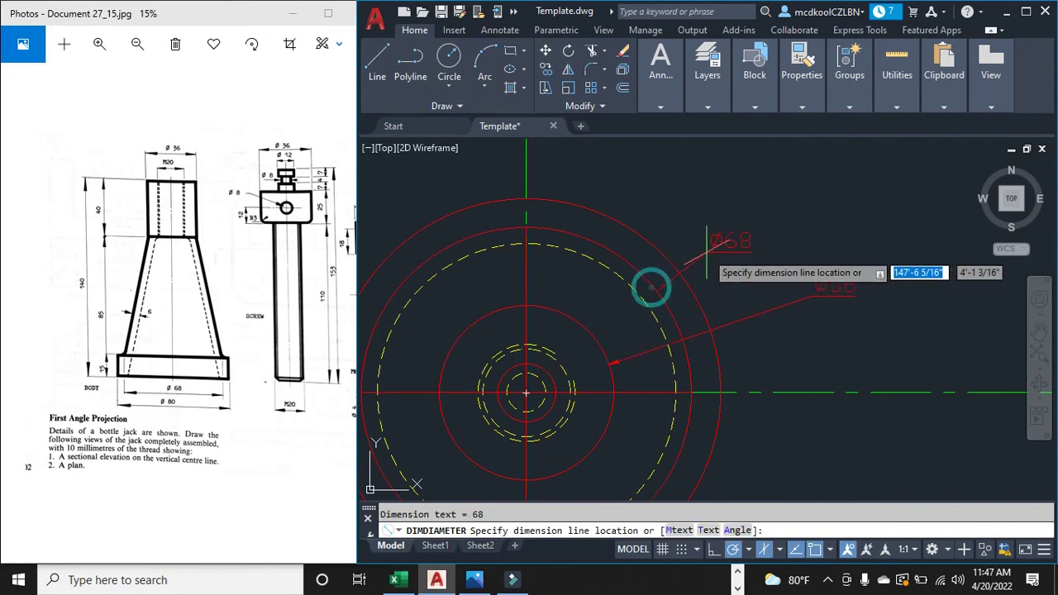
right_click(698, 232)
Step: Dimension the Ø80, Ø12 and Ø8 circles in the plan view
click(715, 240)
click(672, 262)
scroll(597, 321, down, 4)
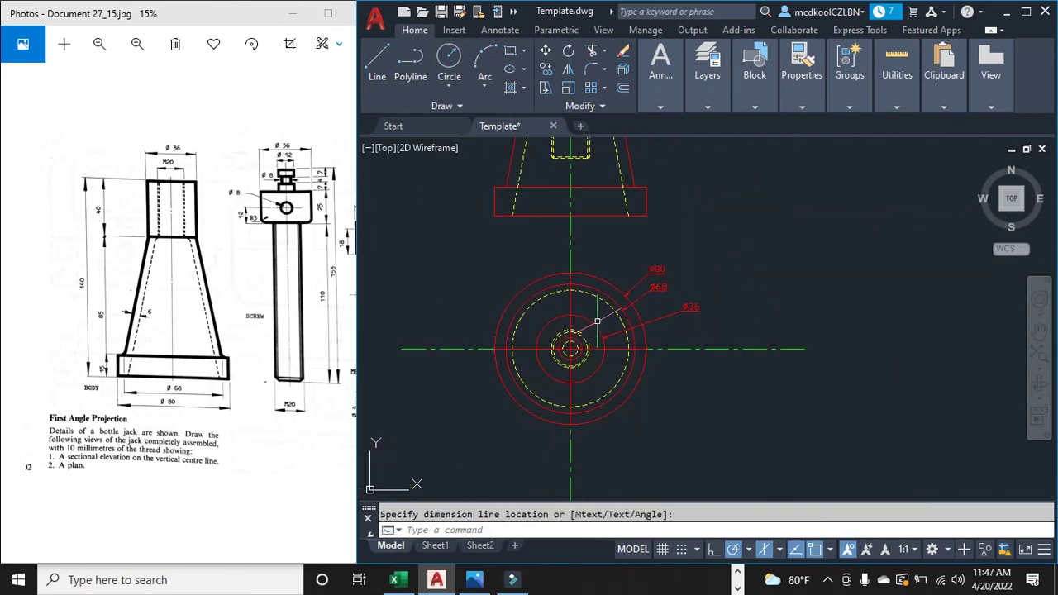
scroll(569, 320, up, 5)
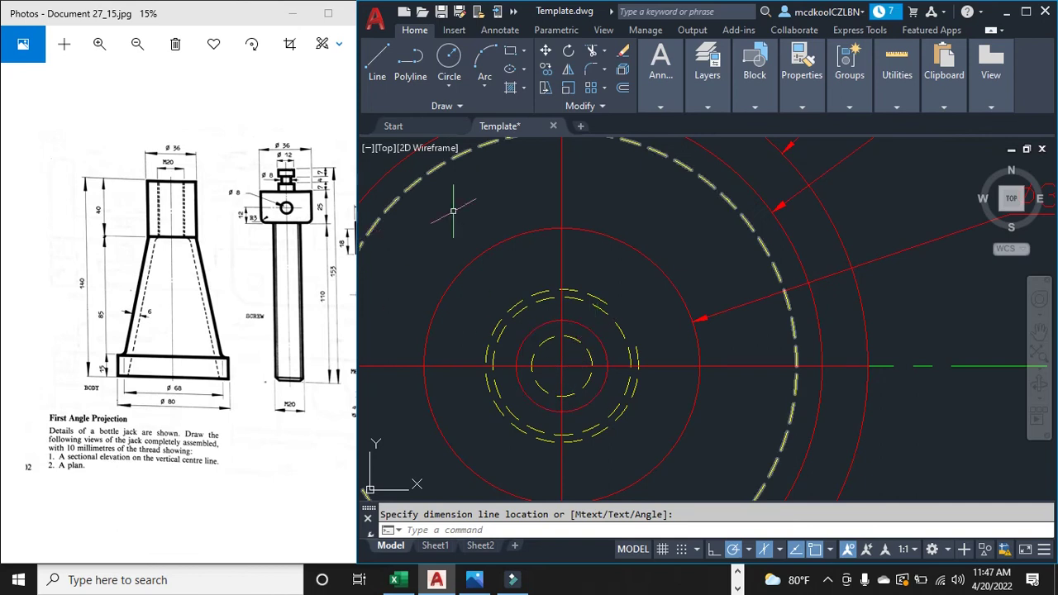
right_click(667, 210)
click(708, 215)
click(602, 342)
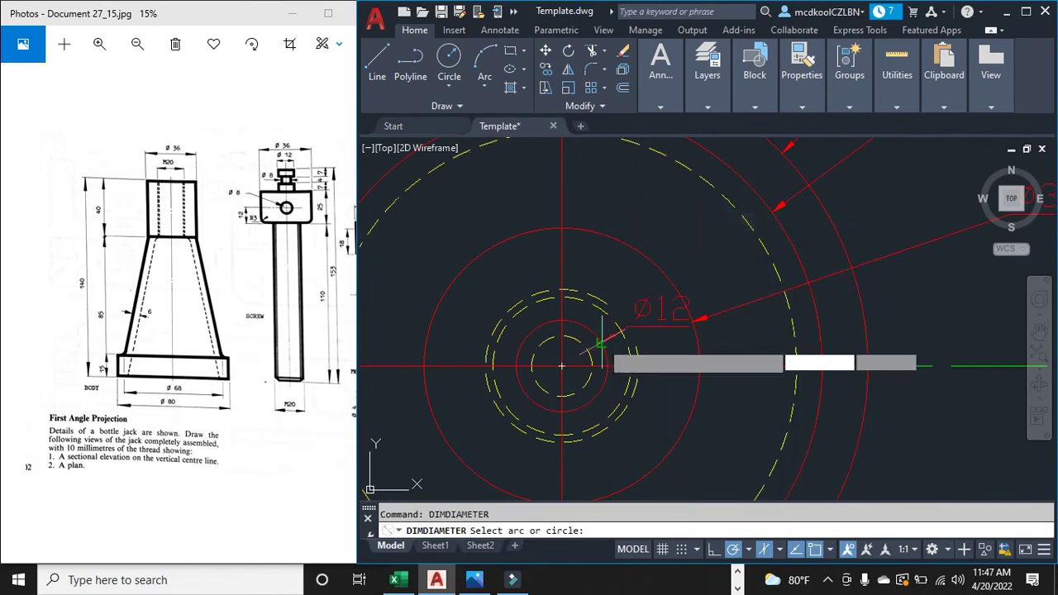
click(668, 218)
right_click(633, 212)
click(668, 220)
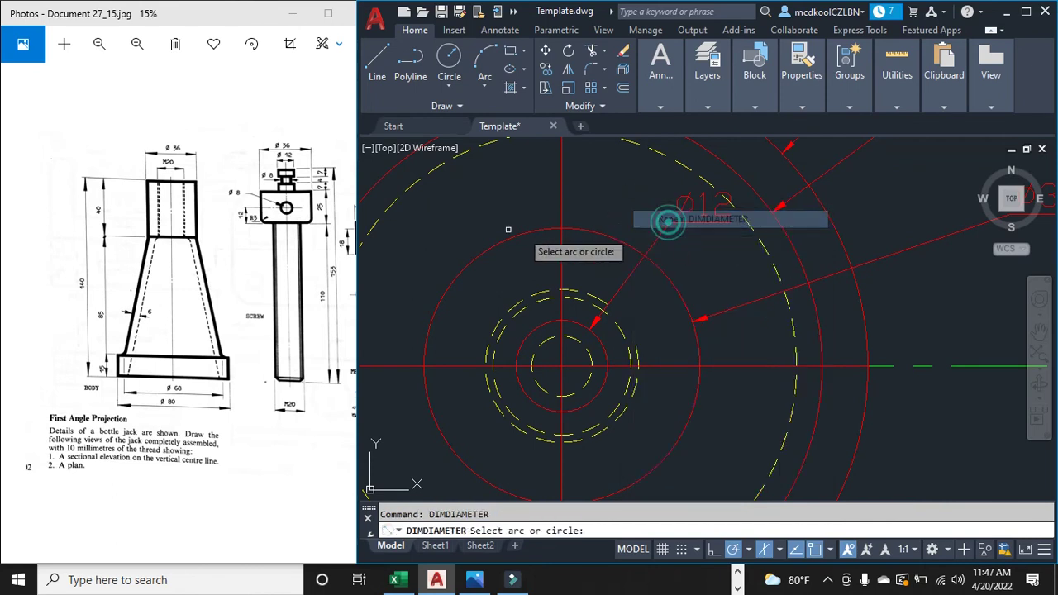
scroll(284, 189, up, 5)
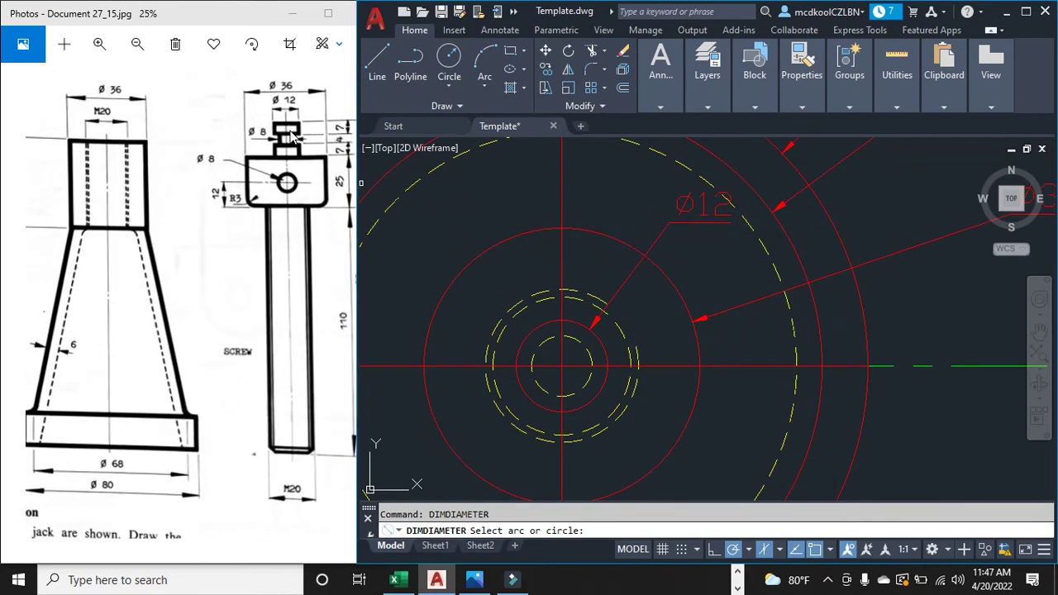
click(600, 357)
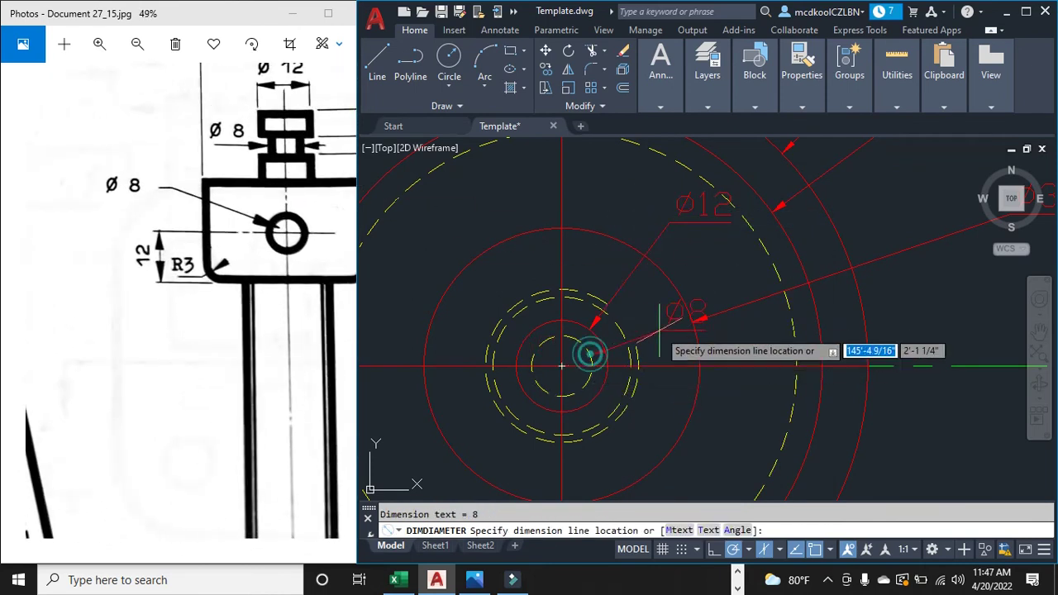
right_click(709, 277)
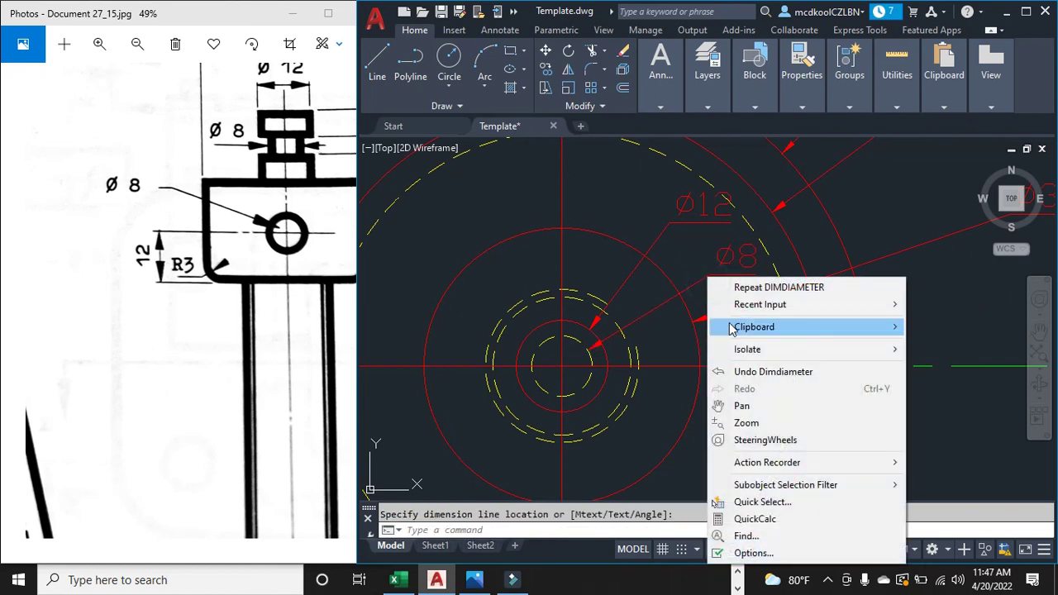
key(Escape)
scroll(669, 206, down, 5)
scroll(664, 198, up, 6)
scroll(664, 198, down, 3)
scroll(668, 248, up, 2)
scroll(237, 342, down, 4)
scroll(214, 338, down, 3)
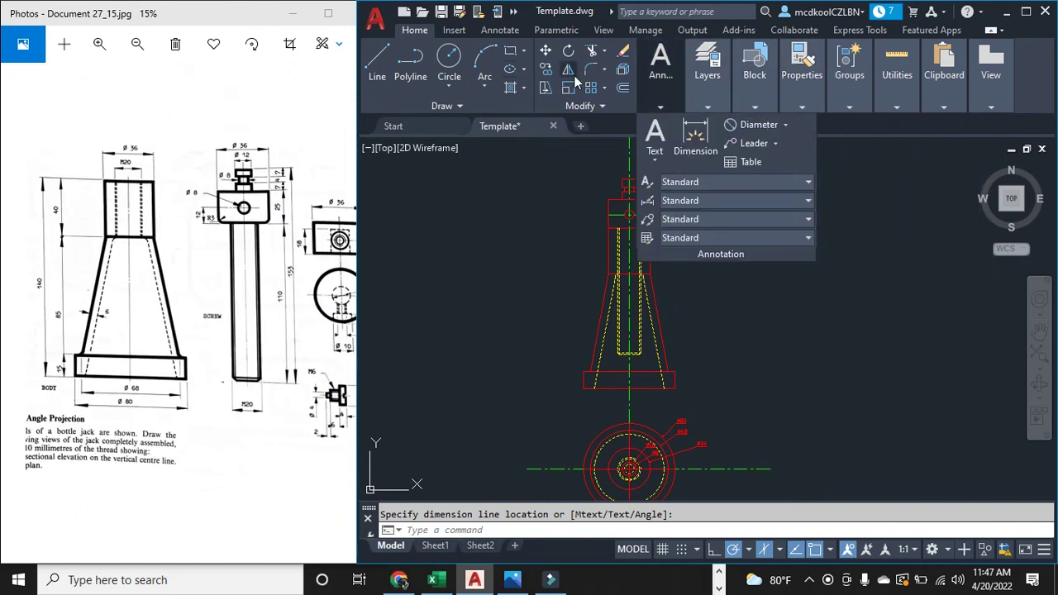
Step: Add a linear 140 overall height dimension from column top to base bottom, beside the body
mouse_move(671, 108)
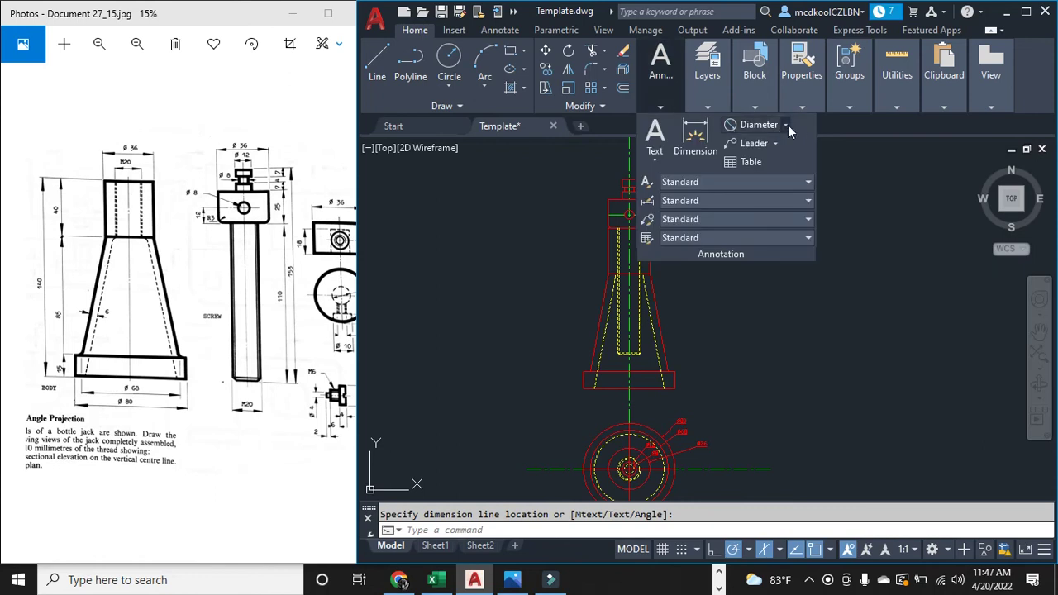
click(785, 125)
click(764, 150)
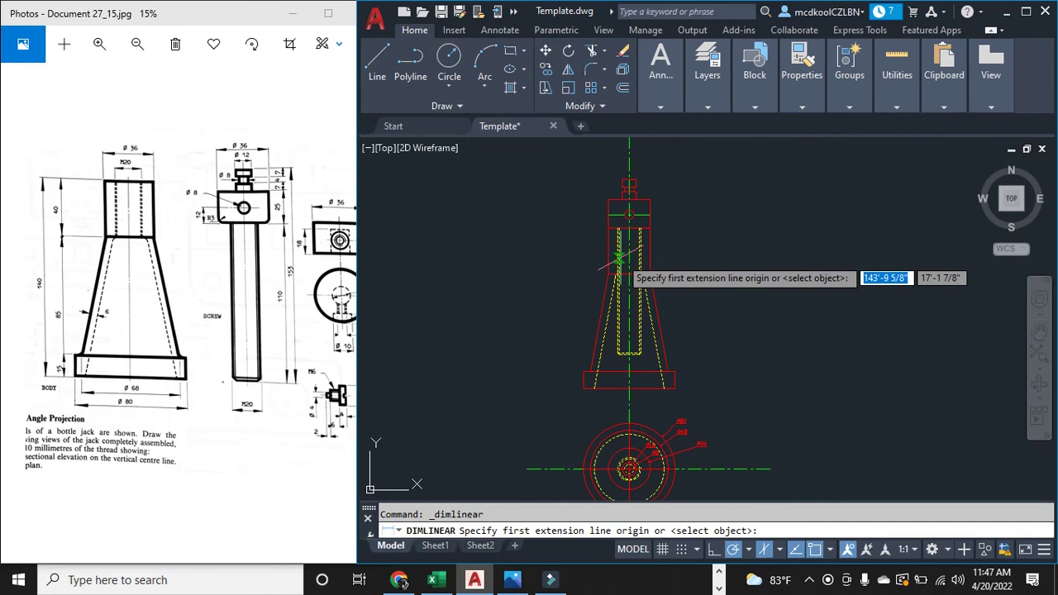
scroll(628, 299, up, 2)
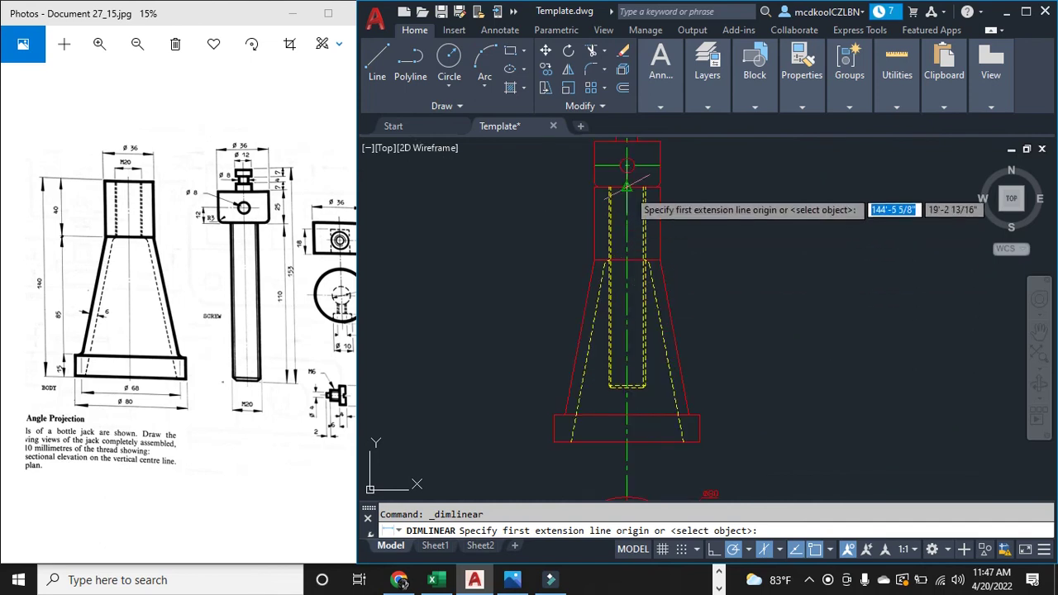
scroll(616, 172, up, 8)
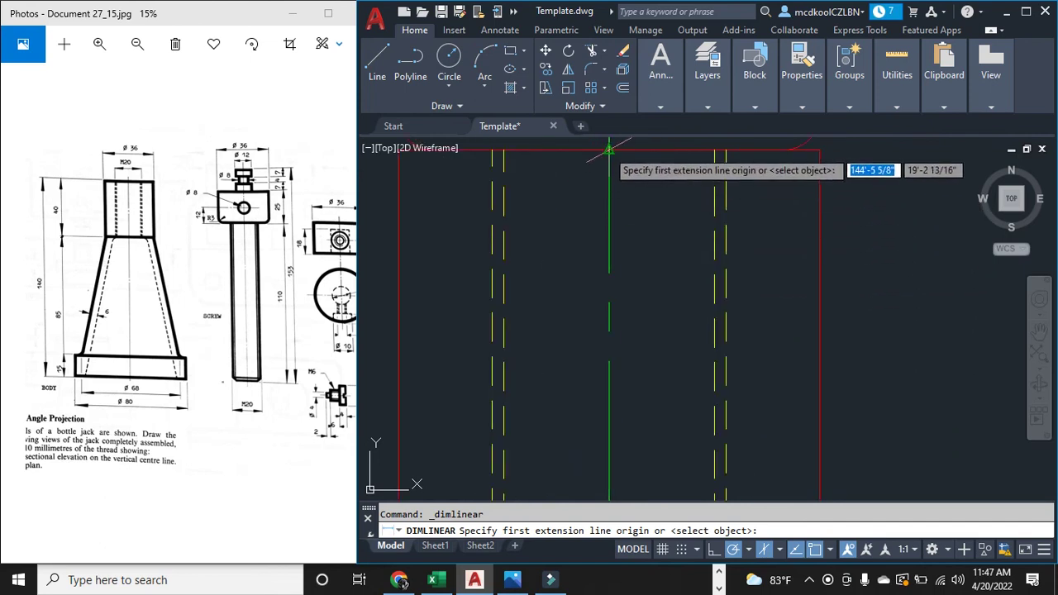
click(608, 151)
scroll(609, 157, down, 10)
scroll(616, 417, up, 6)
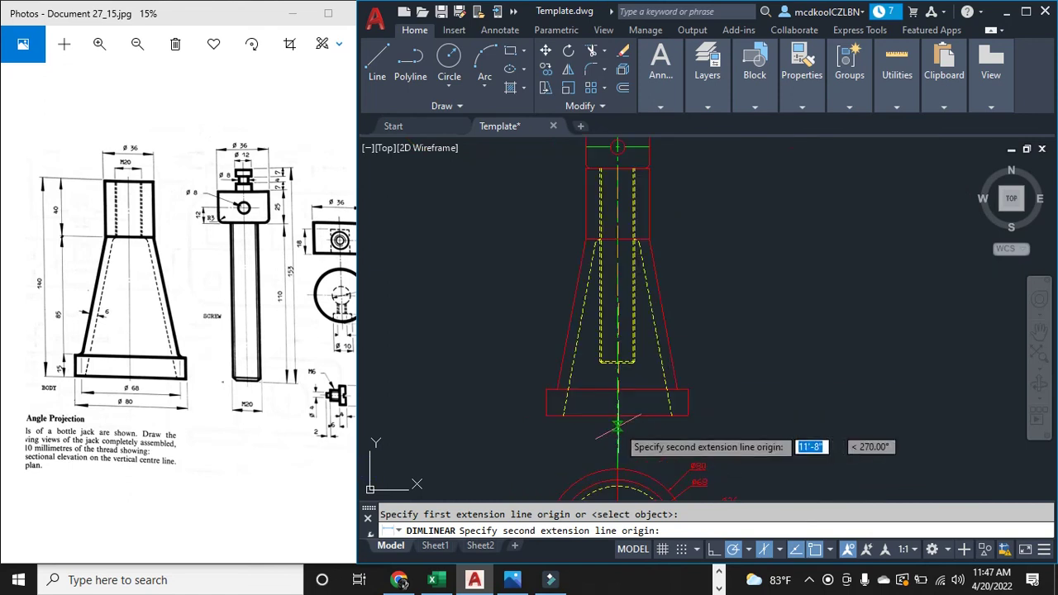
click(612, 415)
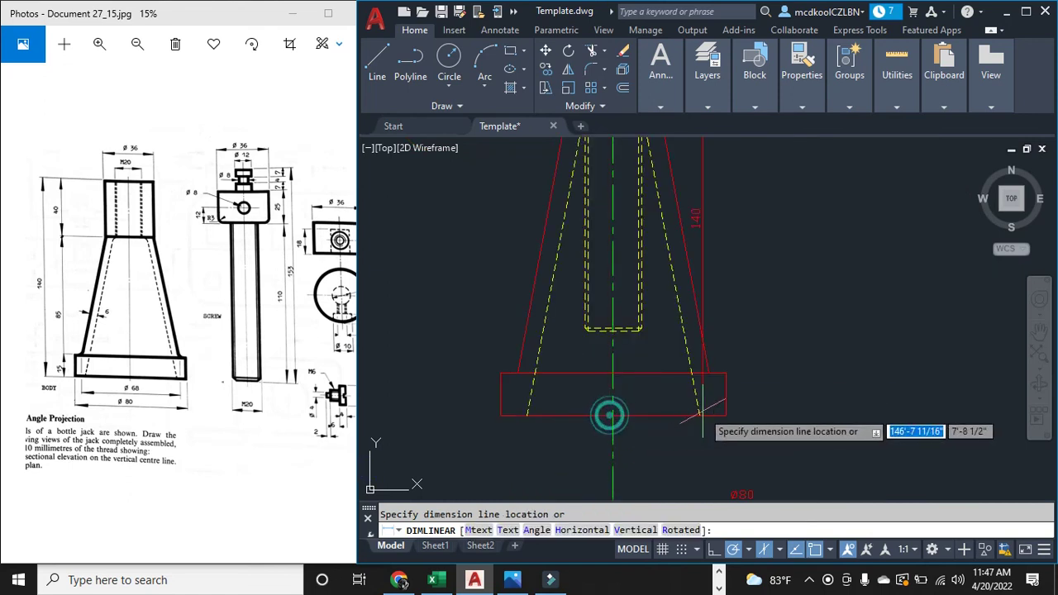
click(798, 390)
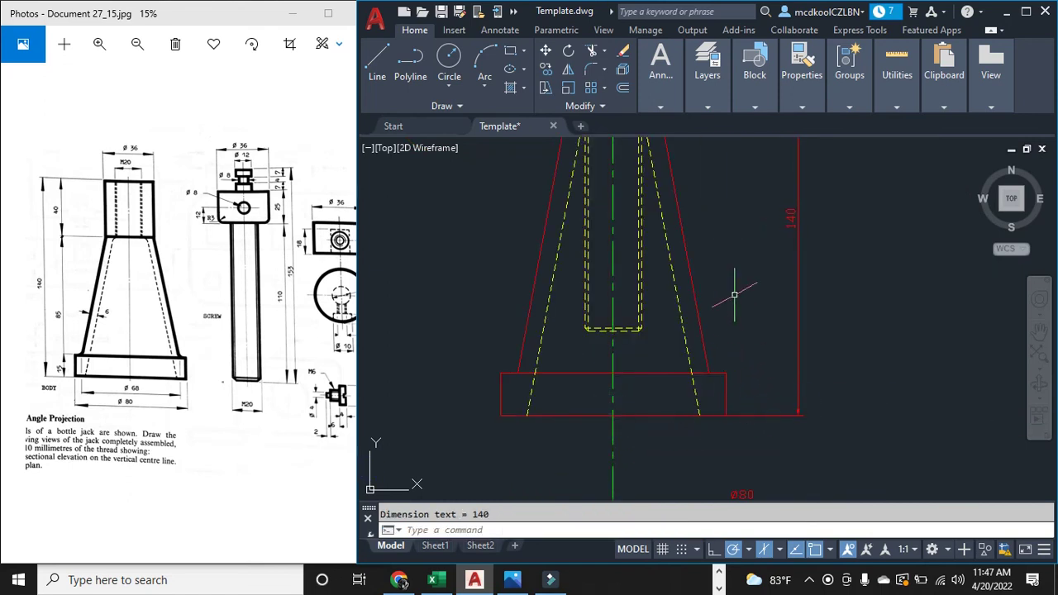
Step: Add vertical 15 and 40 linear dimensions on the left side of the elevation
right_click(734, 294)
click(800, 19)
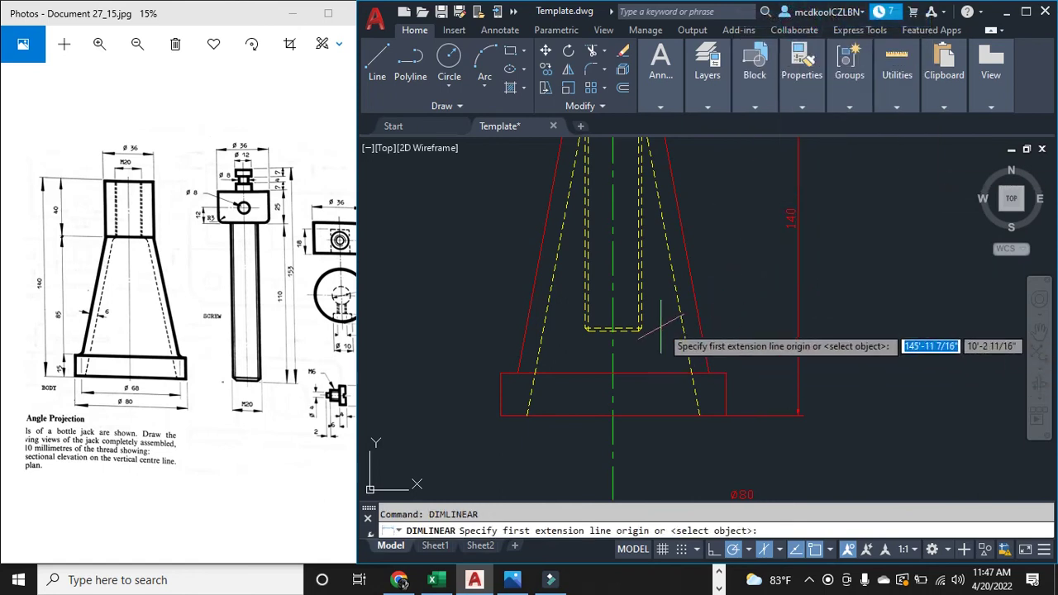
scroll(518, 422, up, 4)
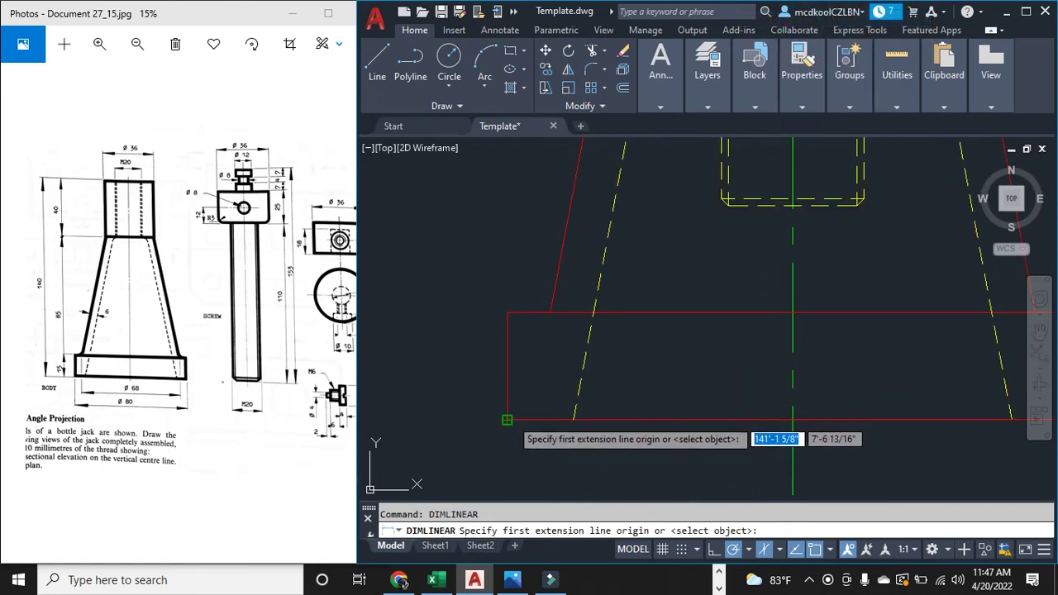
click(508, 419)
click(508, 314)
click(462, 314)
scroll(507, 328, down, 5)
scroll(578, 289, up, 3)
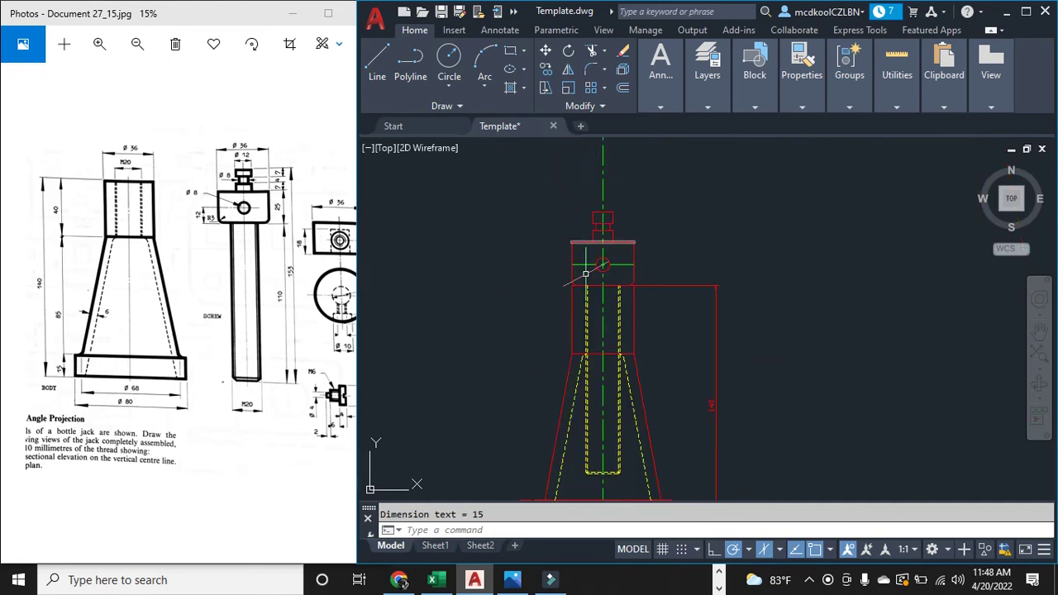
scroll(557, 350, up, 4)
right_click(561, 325)
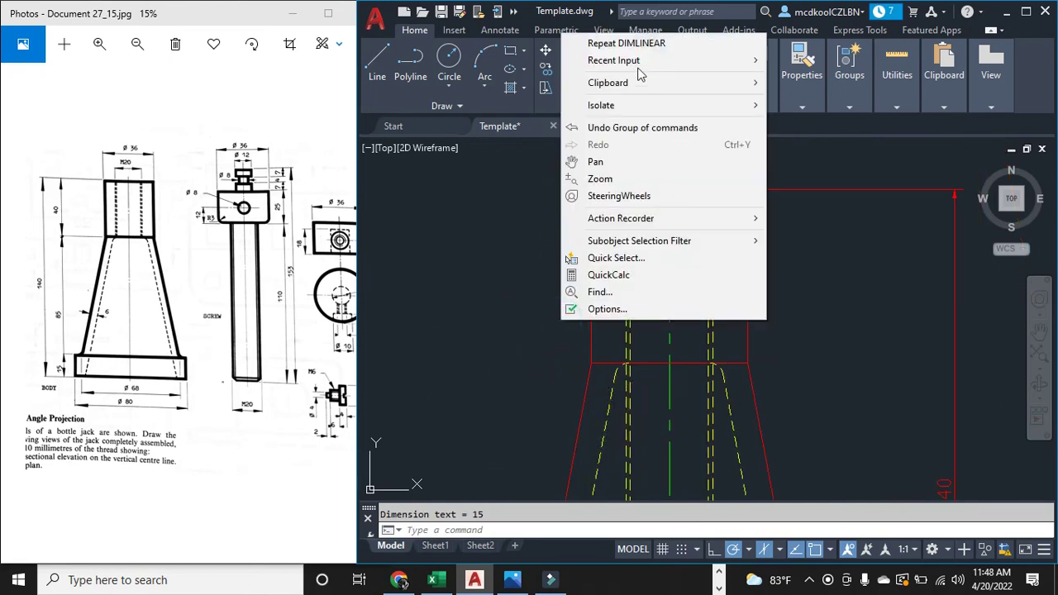
click(633, 43)
click(593, 191)
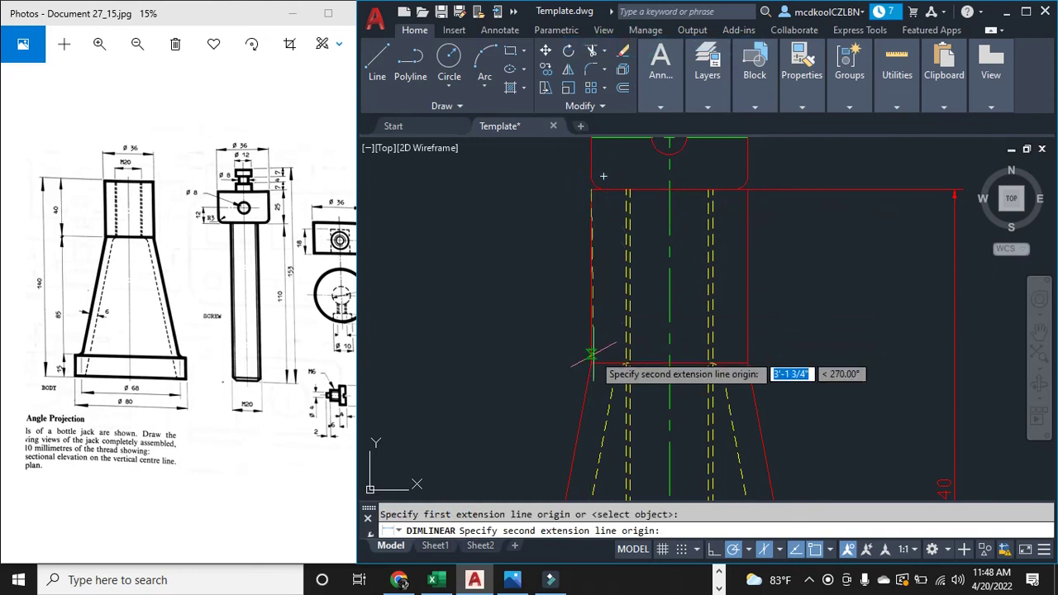
click(592, 361)
click(534, 347)
scroll(559, 343, down, 4)
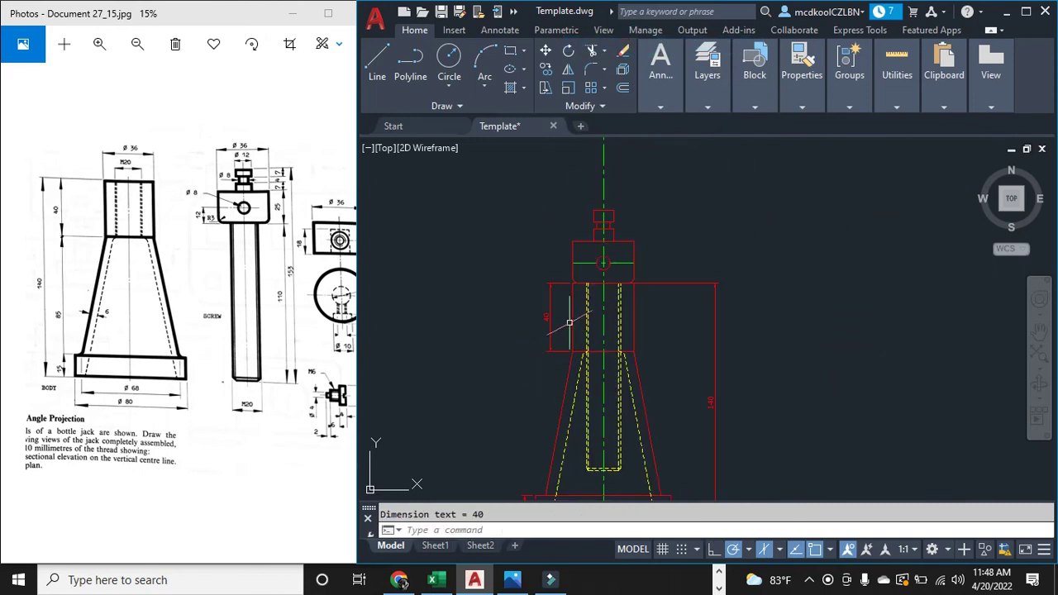
scroll(611, 186, up, 4)
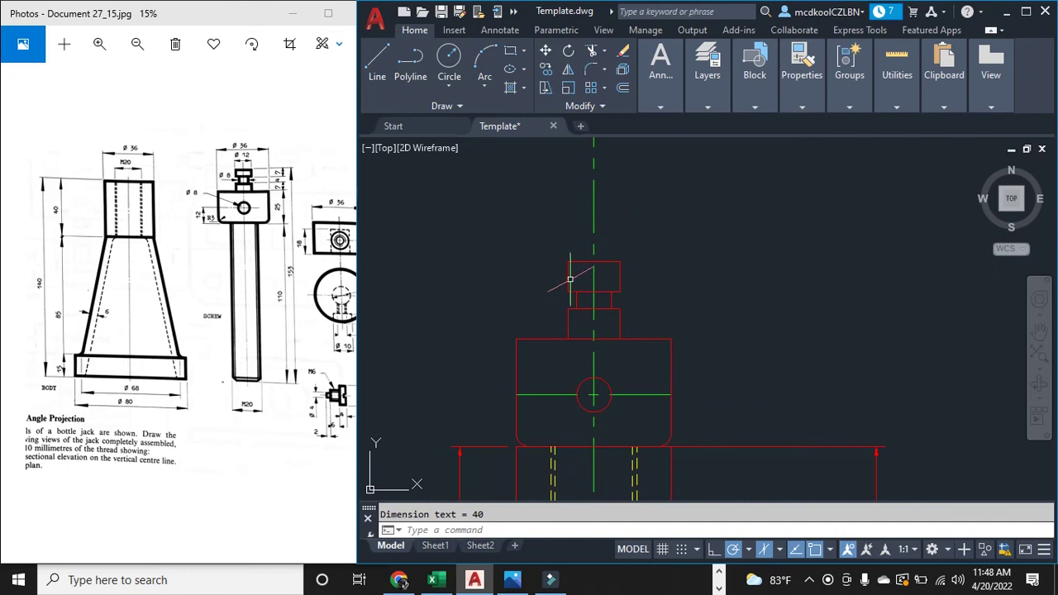
Step: Dimension the 25 box height on the left and the 7 top box height on the right
right_click(531, 310)
click(567, 24)
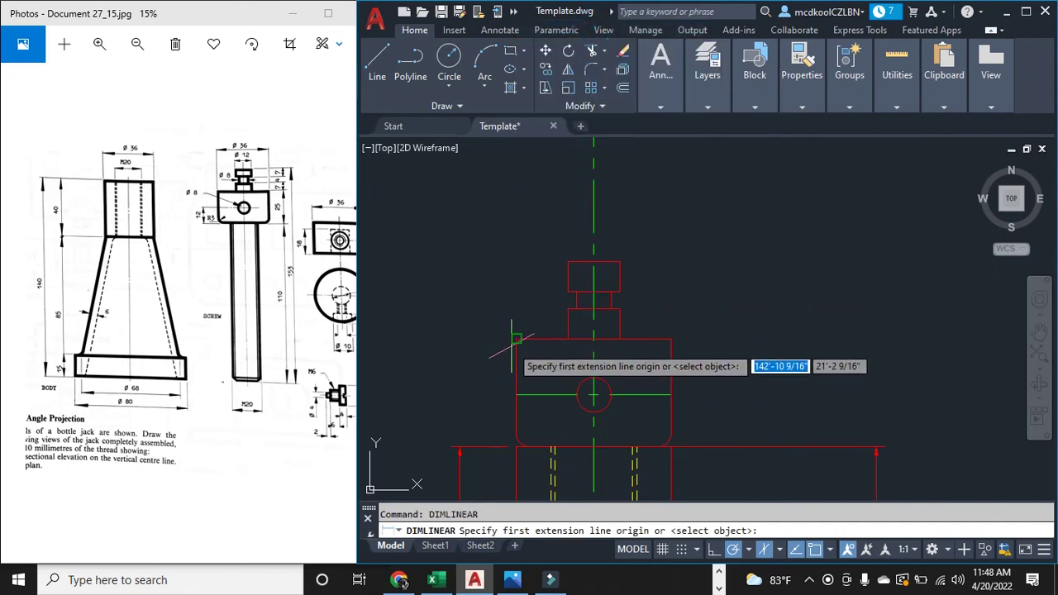
click(515, 338)
click(516, 446)
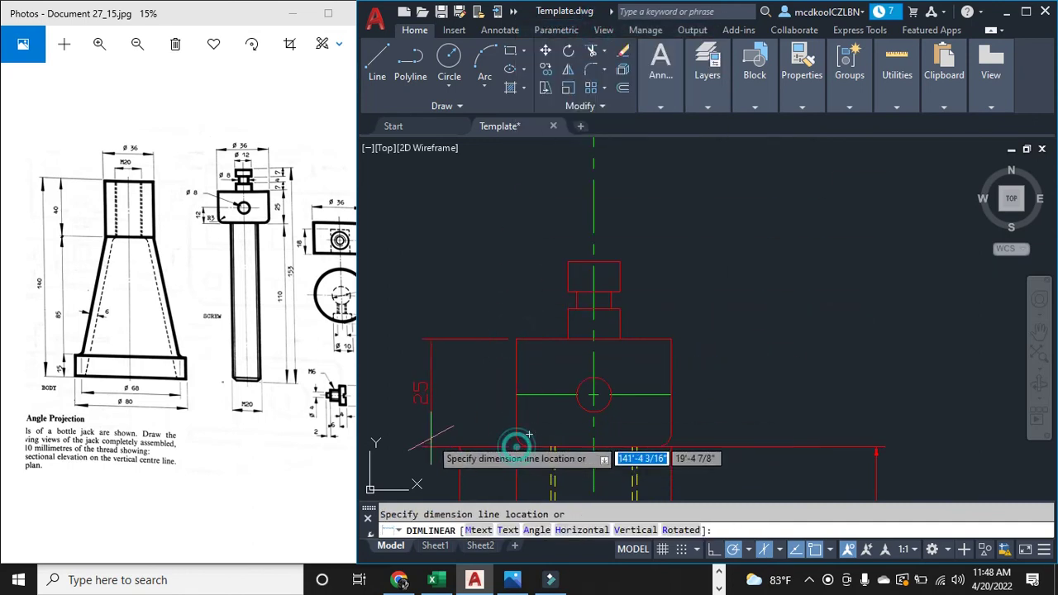
click(437, 438)
scroll(627, 281, up, 2)
right_click(677, 215)
click(744, 227)
click(623, 260)
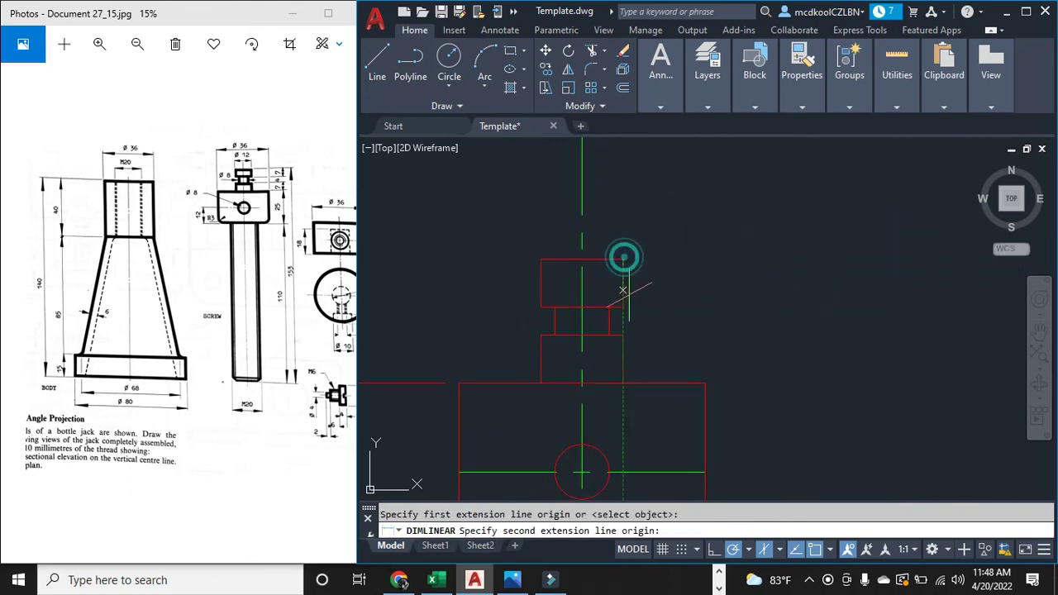
click(623, 307)
click(691, 299)
Step: Add the 4 and second 7 vertical dimensions along the lower box's right edge
right_click(763, 278)
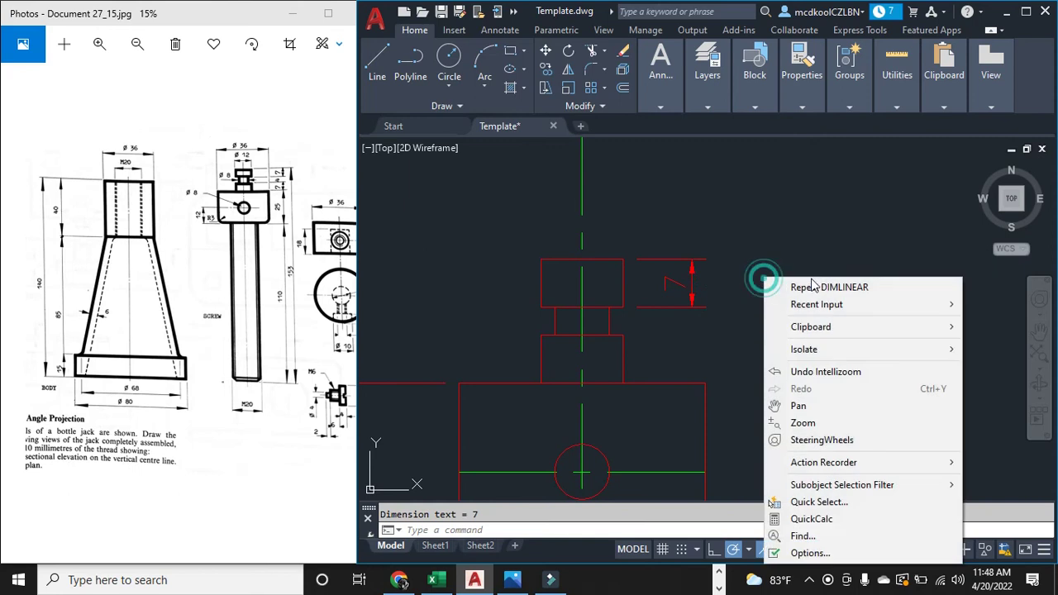
click(800, 286)
click(621, 307)
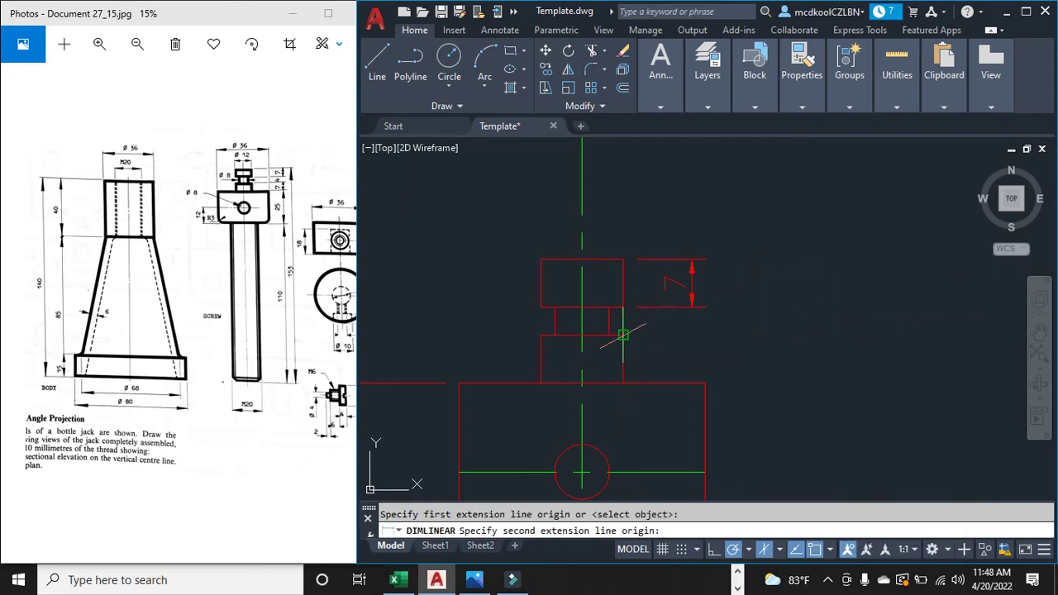
click(623, 336)
click(743, 324)
right_click(809, 258)
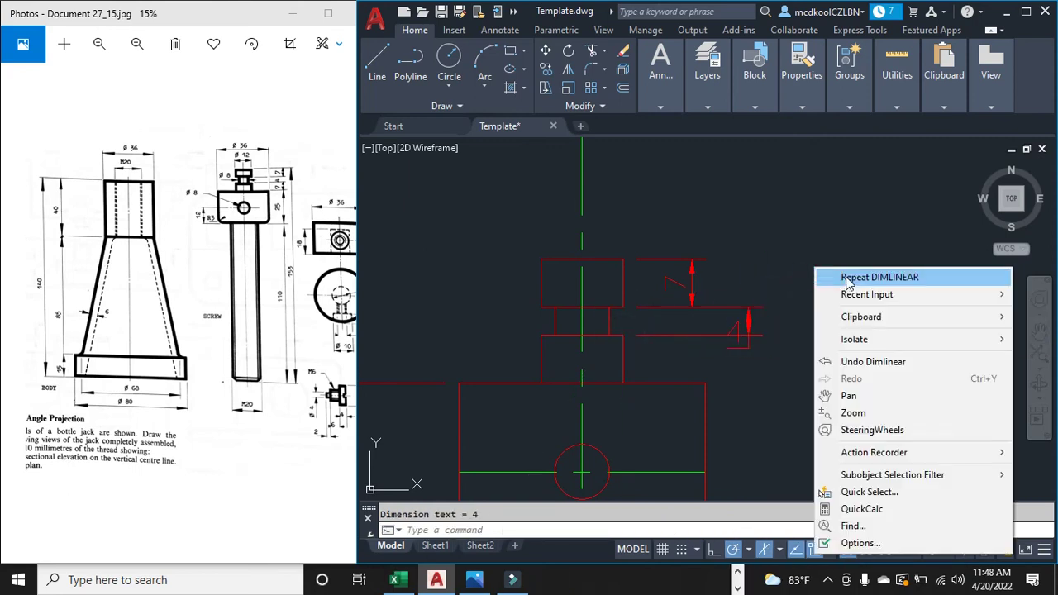
click(834, 276)
click(623, 337)
click(623, 383)
click(688, 372)
scroll(687, 371, down, 5)
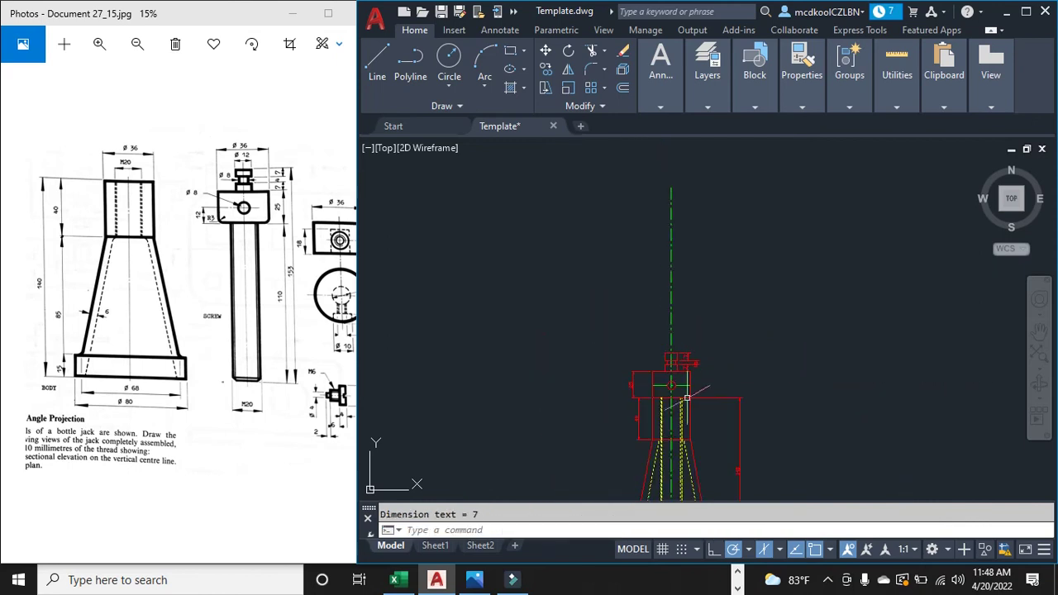
right_click(701, 340)
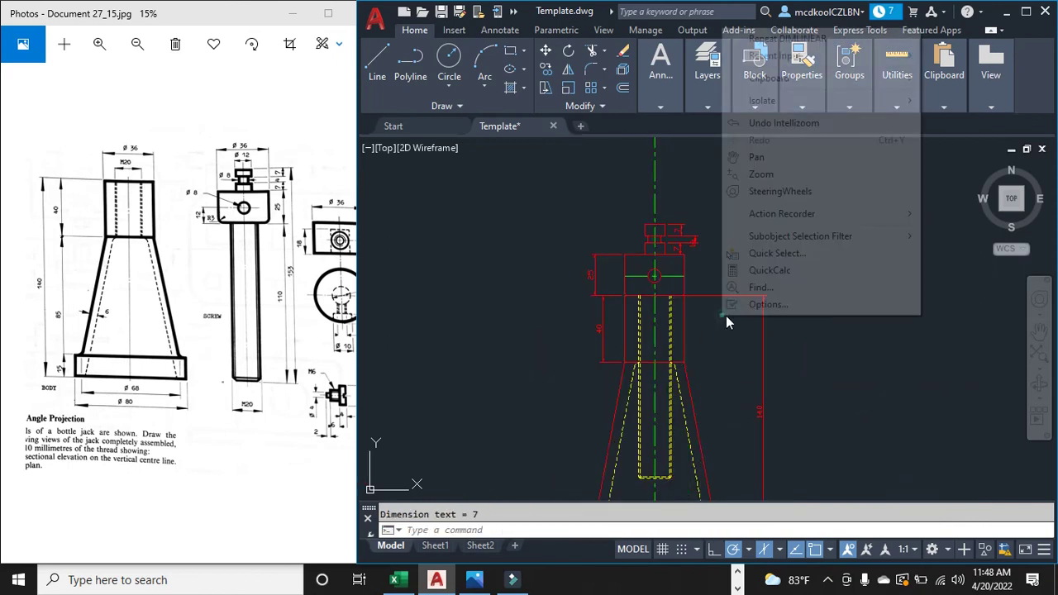
click(769, 36)
scroll(662, 352, up, 4)
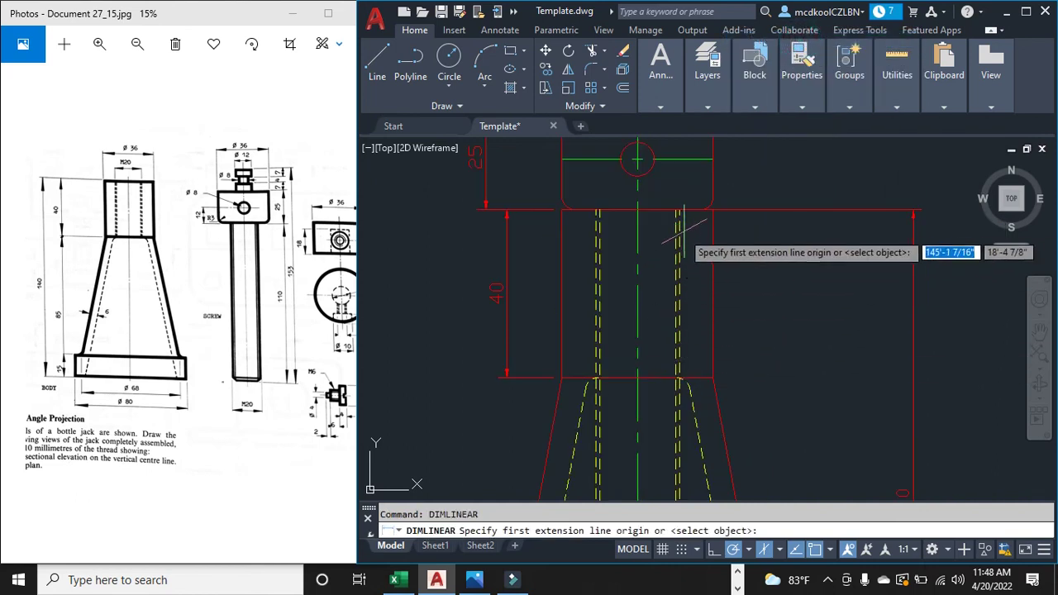
scroll(684, 227, up, 4)
click(670, 186)
scroll(667, 303, down, 6)
scroll(659, 426, up, 8)
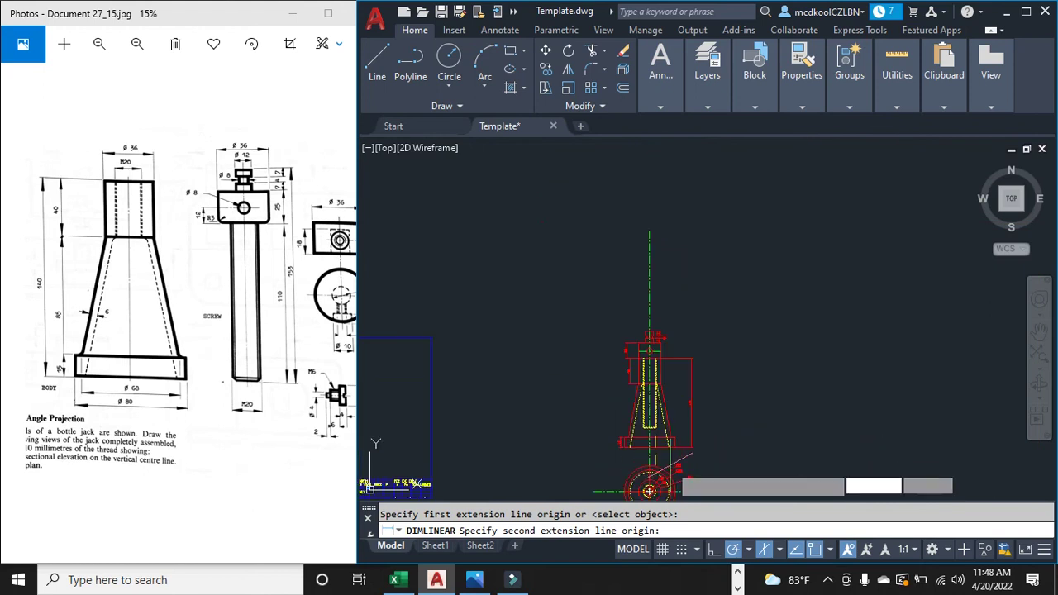
scroll(584, 444, up, 3)
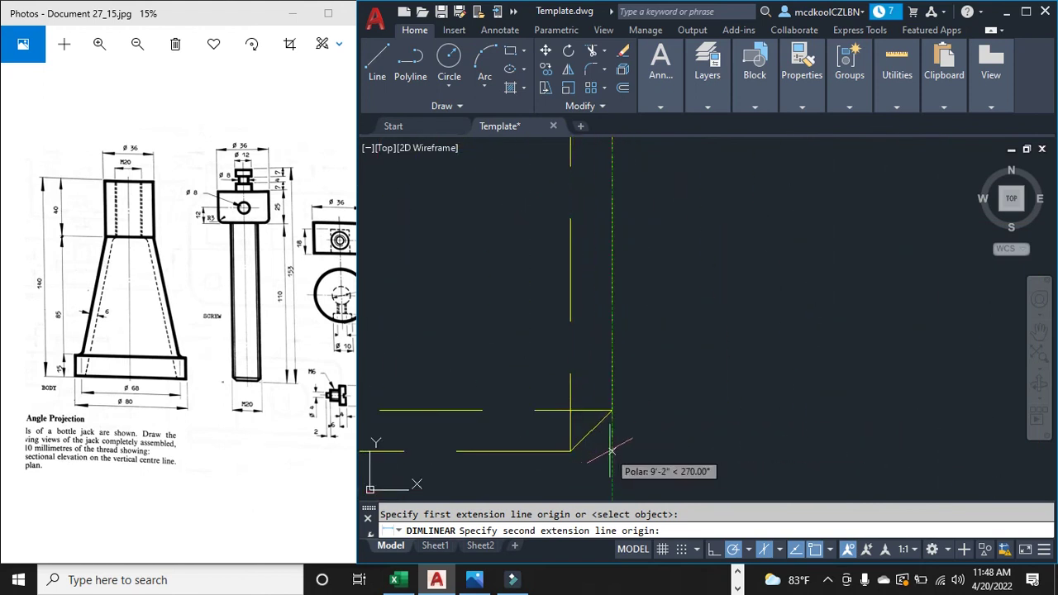
click(612, 451)
scroll(766, 442, down, 5)
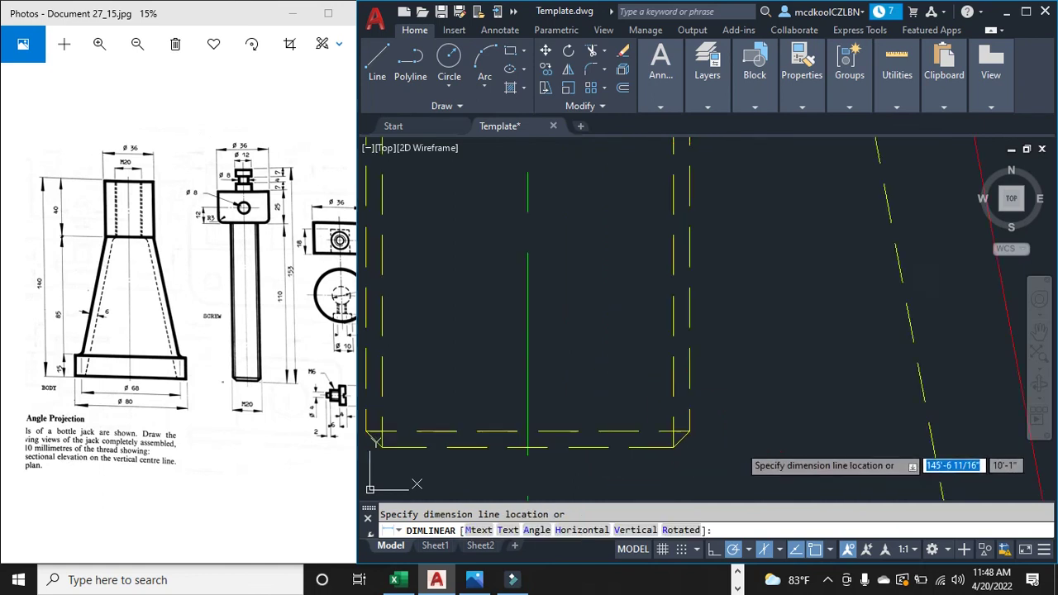
click(801, 438)
scroll(780, 426, down, 6)
scroll(780, 426, up, 5)
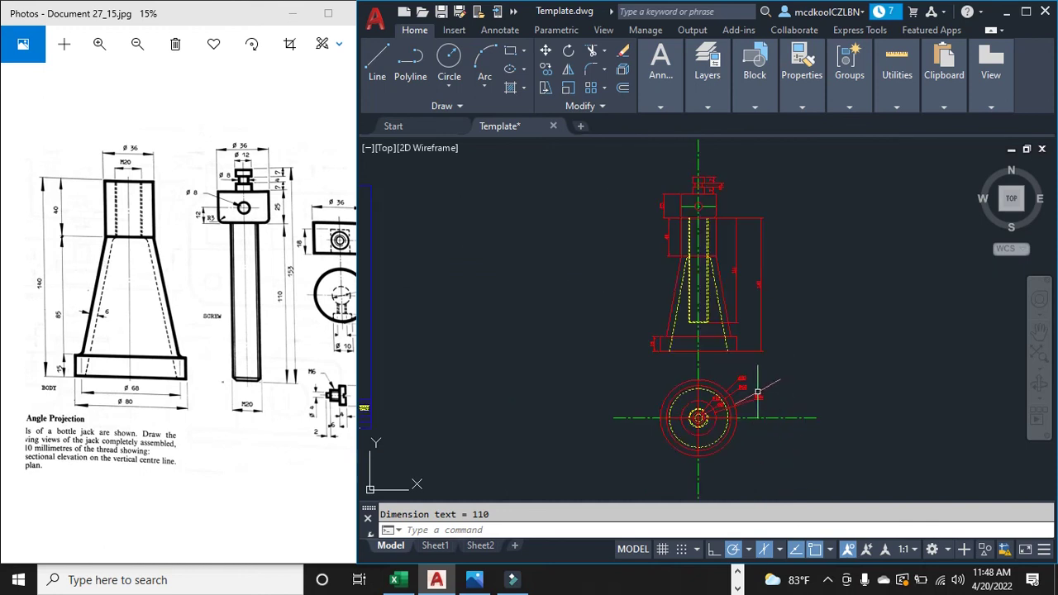
scroll(724, 214, up, 4)
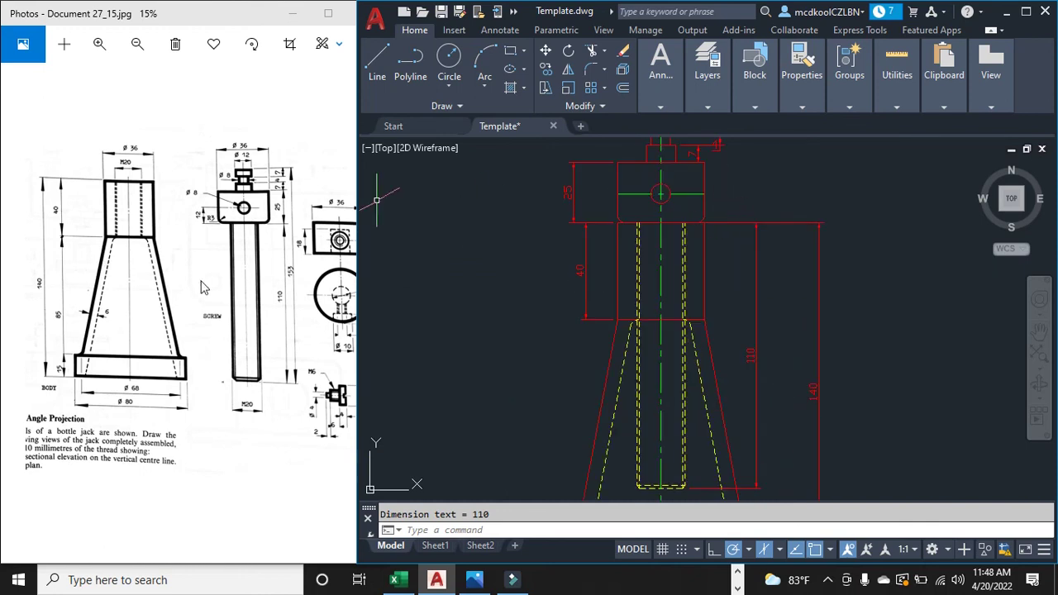
scroll(230, 284, down, 3)
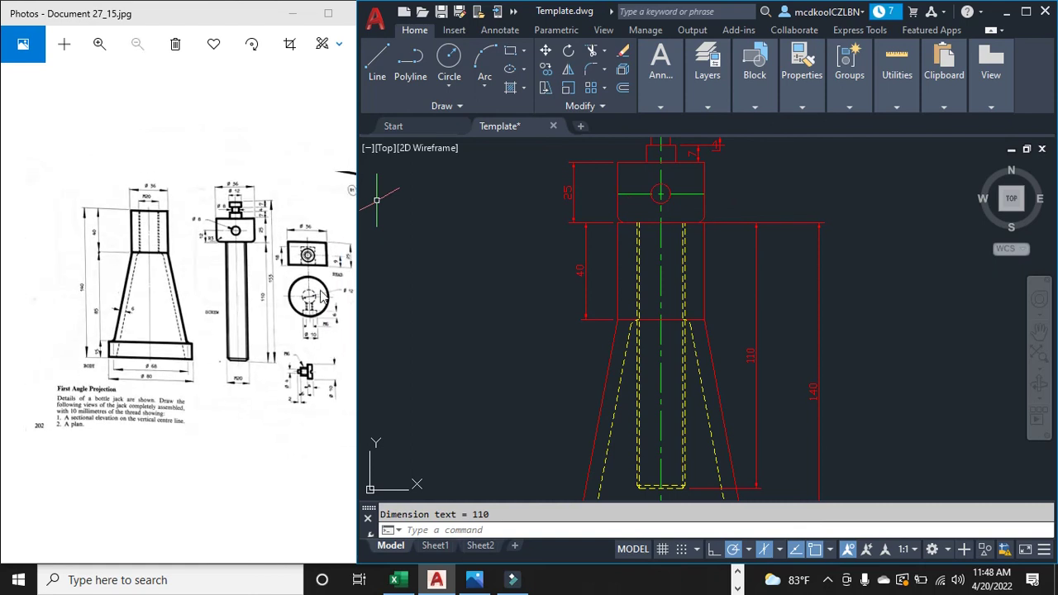
scroll(620, 207, down, 4)
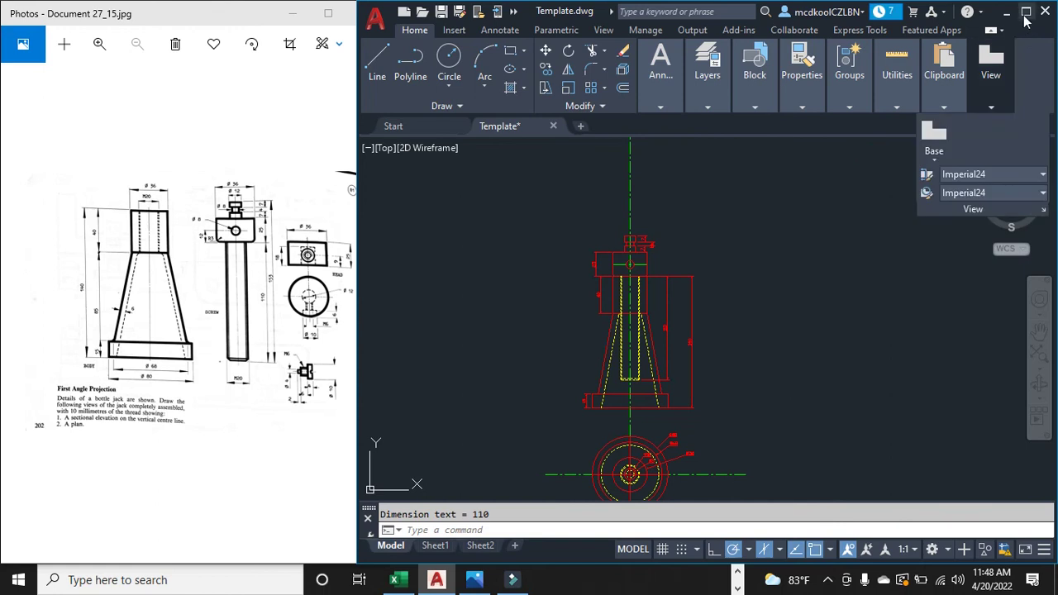
Step: Maximize AutoCAD and select all dimensions, including Ø12, Ø8, Ø36, Ø80 and the elevation sizes
click(1026, 12)
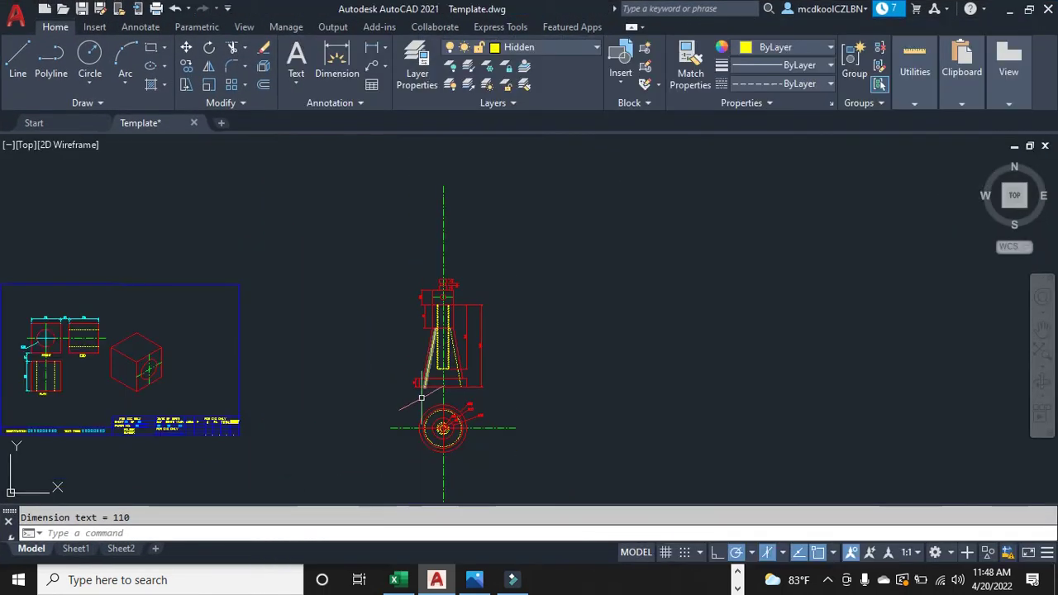
scroll(419, 398, down, 1)
scroll(417, 410, up, 3)
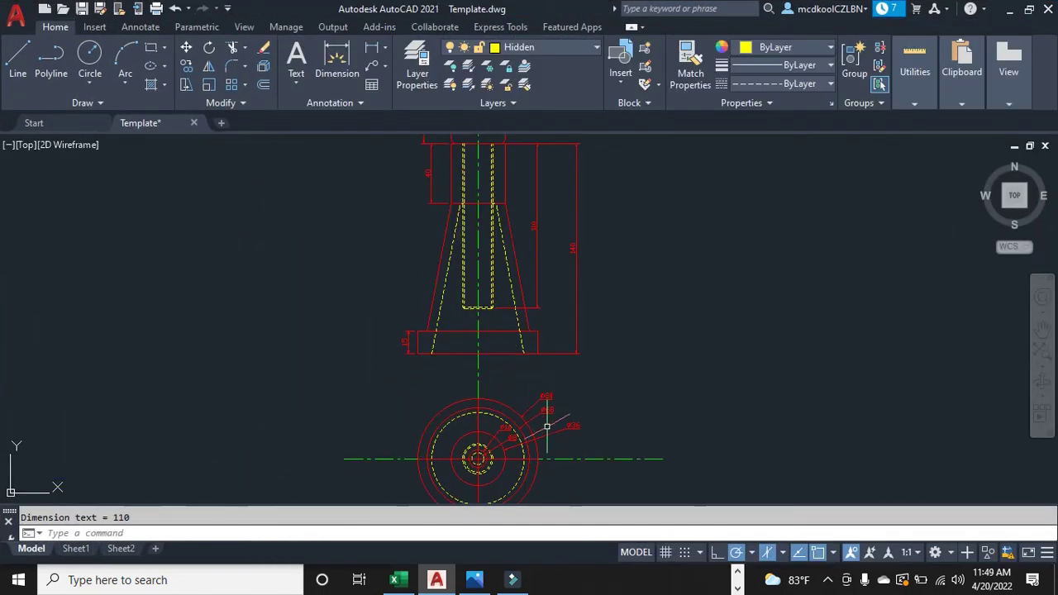
scroll(520, 459, up, 4)
drag(490, 409, 430, 454)
mouse_move(651, 420)
mouse_down()
mouse_move(606, 372)
mouse_move(568, 289)
mouse_up()
scroll(568, 290, down, 2)
scroll(603, 200, up, 4)
mouse_move(604, 248)
mouse_down()
mouse_move(649, 298)
mouse_move(540, 227)
mouse_up()
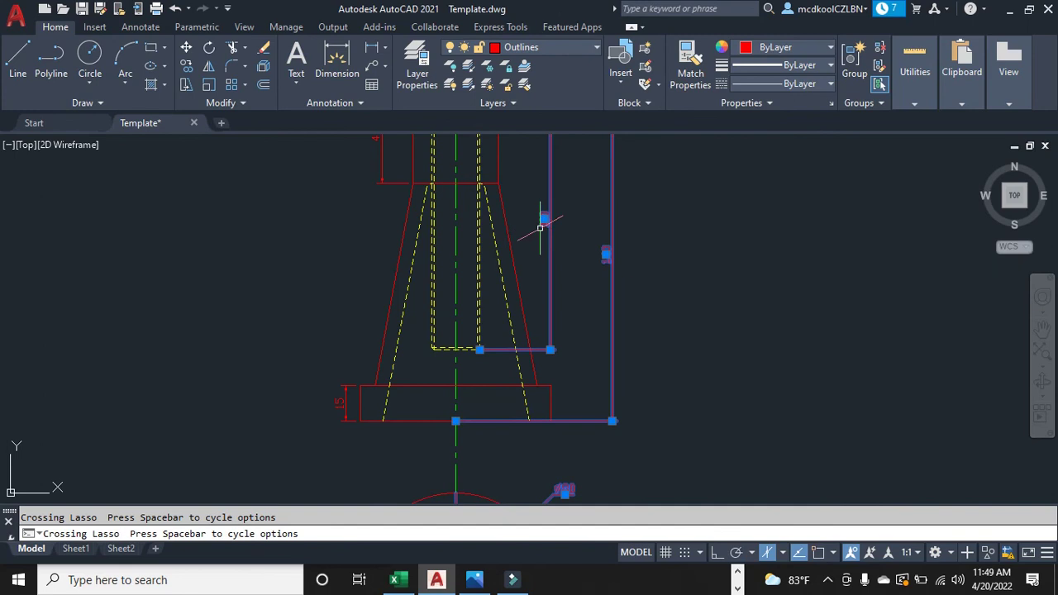
scroll(343, 407, down, 2)
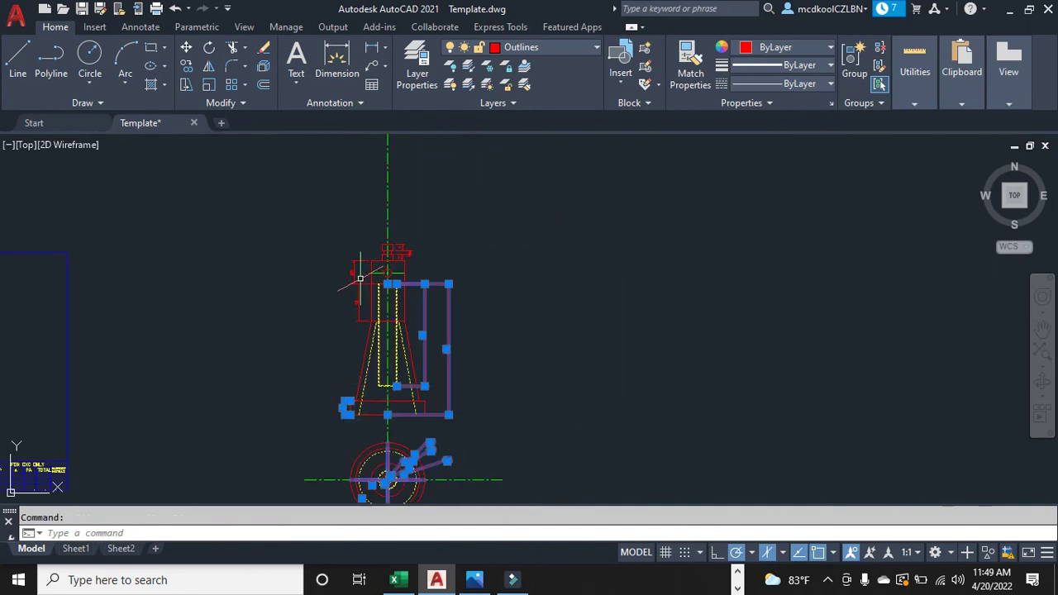
scroll(362, 285, up, 3)
mouse_move(395, 333)
mouse_down()
mouse_move(351, 297)
mouse_move(339, 216)
mouse_up()
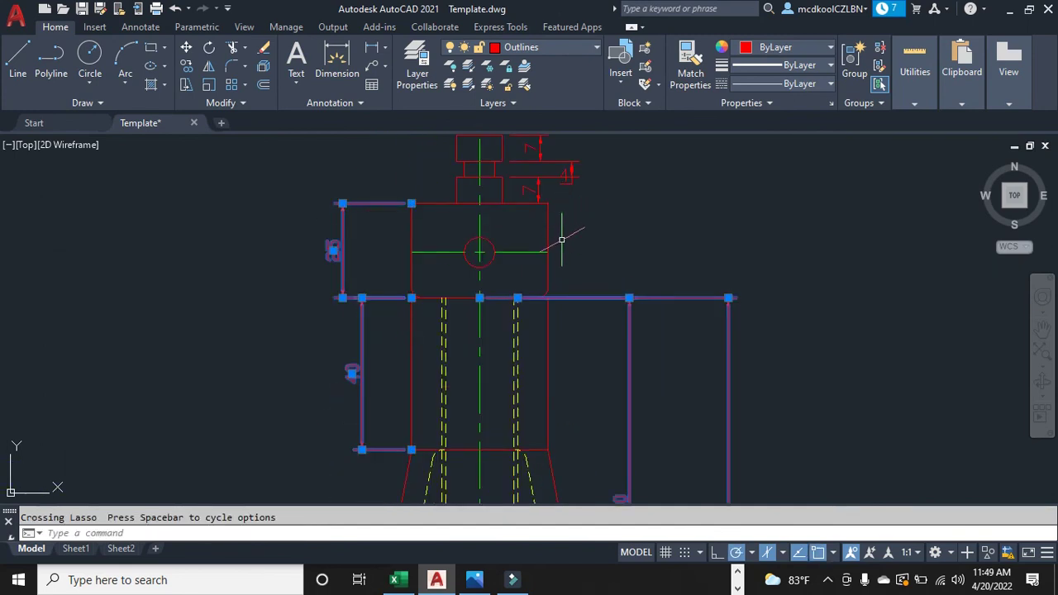
scroll(560, 153, down, 2)
scroll(614, 267, up, 3)
mouse_move(607, 267)
mouse_down()
mouse_move(538, 265)
mouse_move(526, 184)
mouse_move(585, 211)
mouse_up()
scroll(586, 201, down, 2)
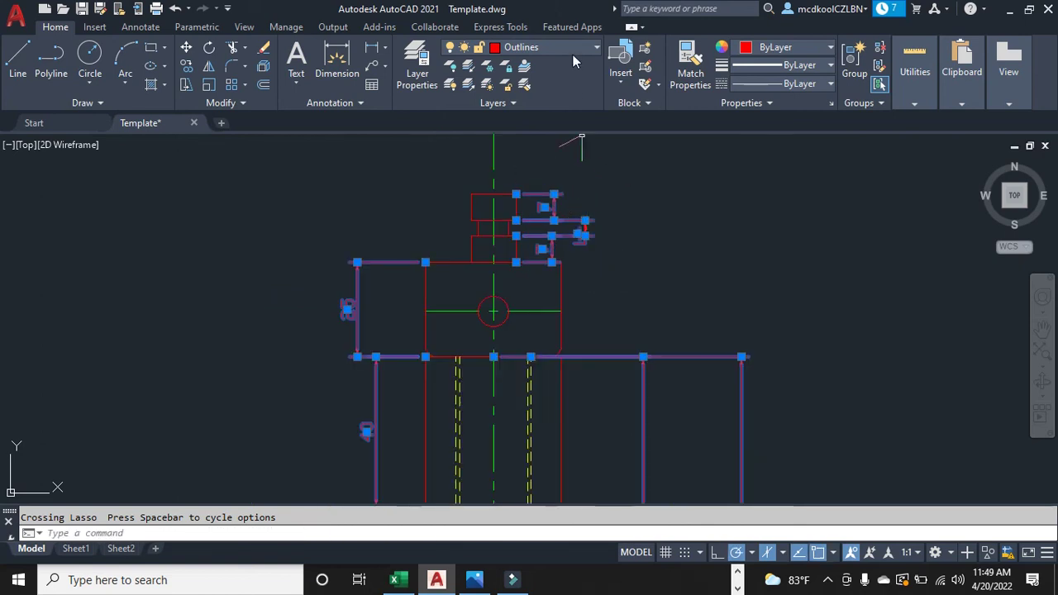
Step: Move the selected dimensions to the Dimension layer and clear the selection
click(570, 47)
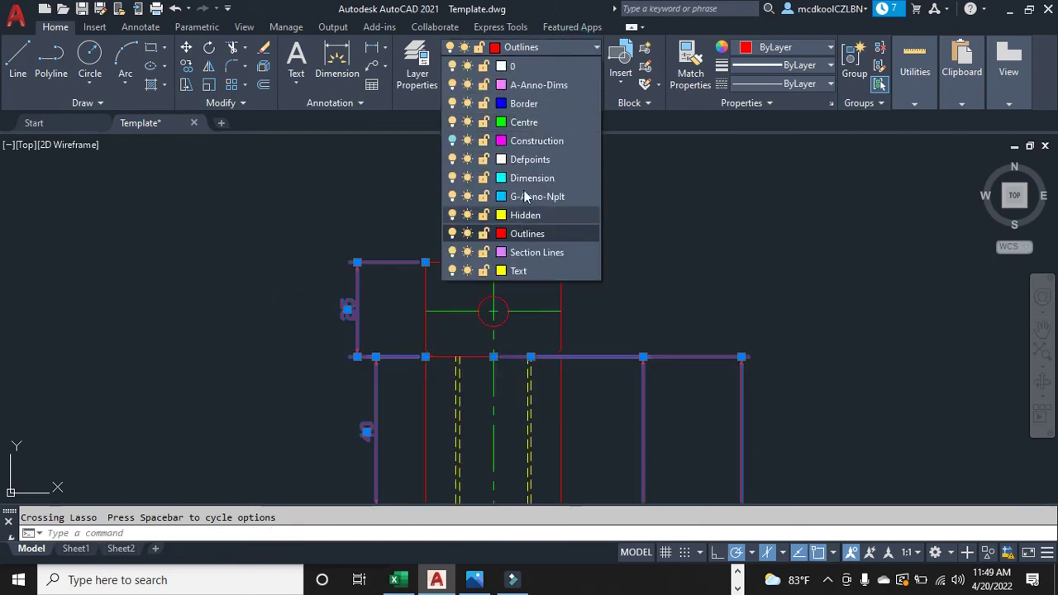
click(531, 177)
scroll(577, 288, down, 3)
scroll(577, 288, down, 4)
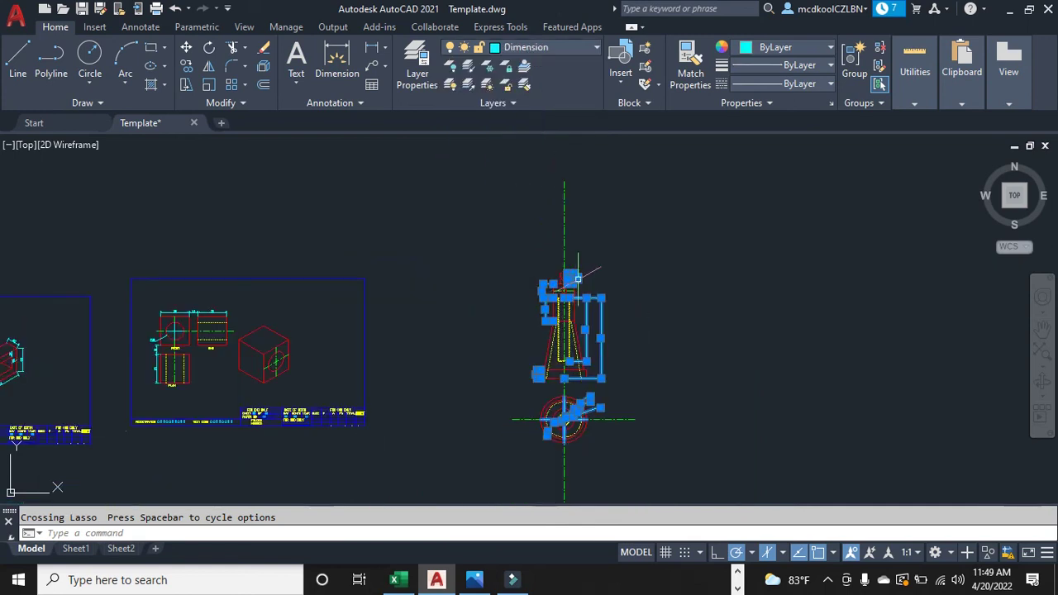
key(Escape)
scroll(587, 384, up, 2)
scroll(586, 397, down, 2)
scroll(591, 405, up, 4)
scroll(595, 411, down, 2)
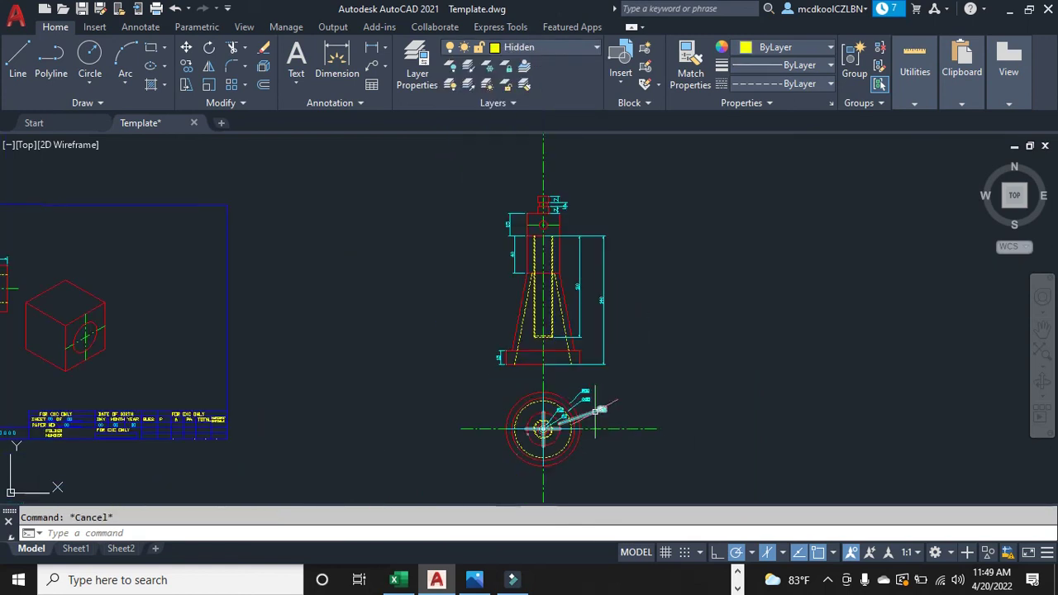
Step: Start a plot and set the plot area to a window enclosing the jack drawing
click(17, 17)
click(62, 351)
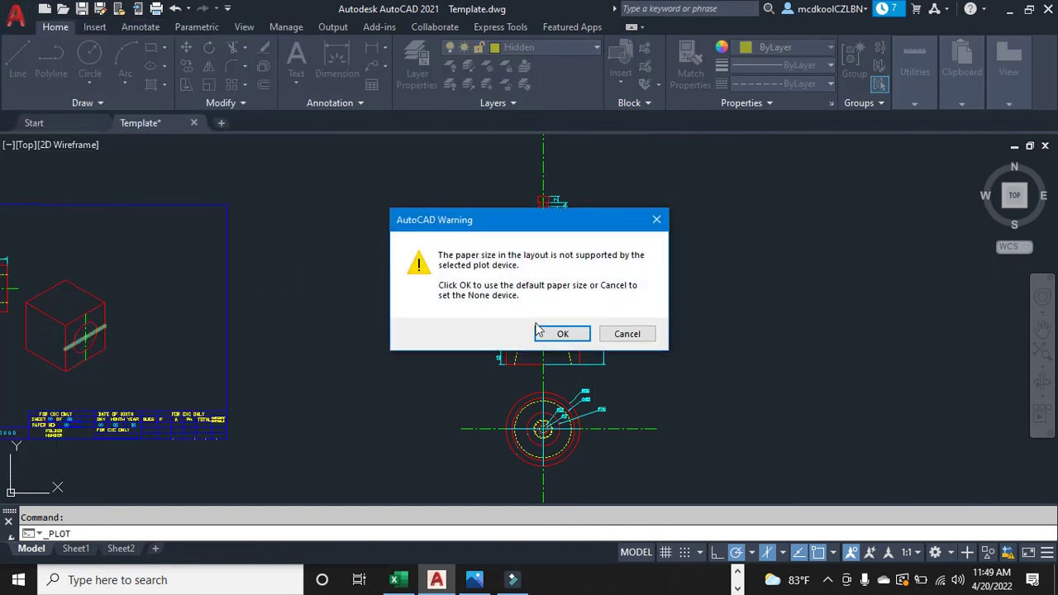
click(546, 334)
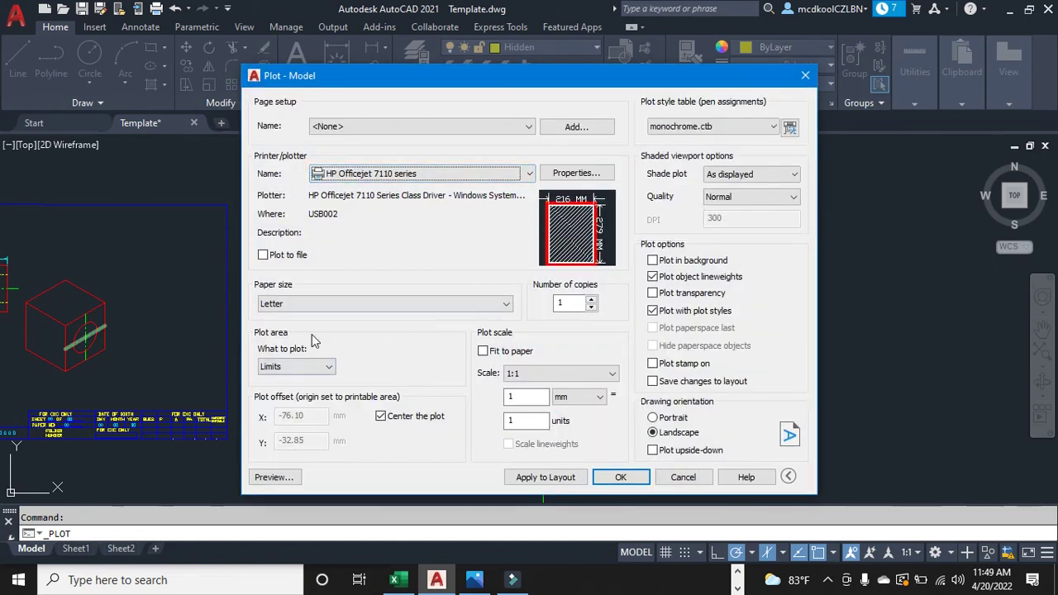
click(296, 366)
click(285, 411)
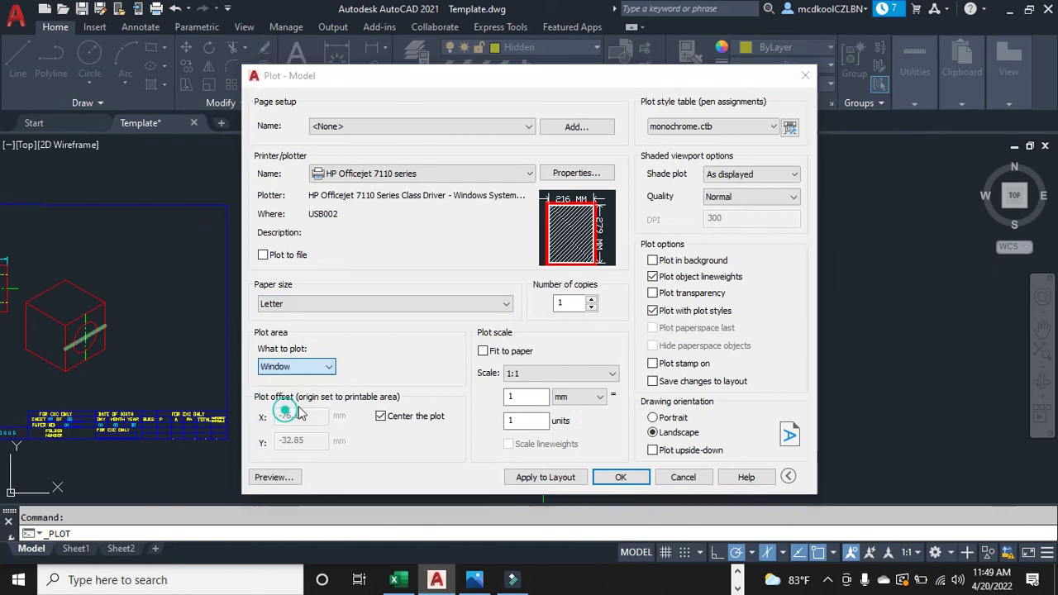
click(408, 165)
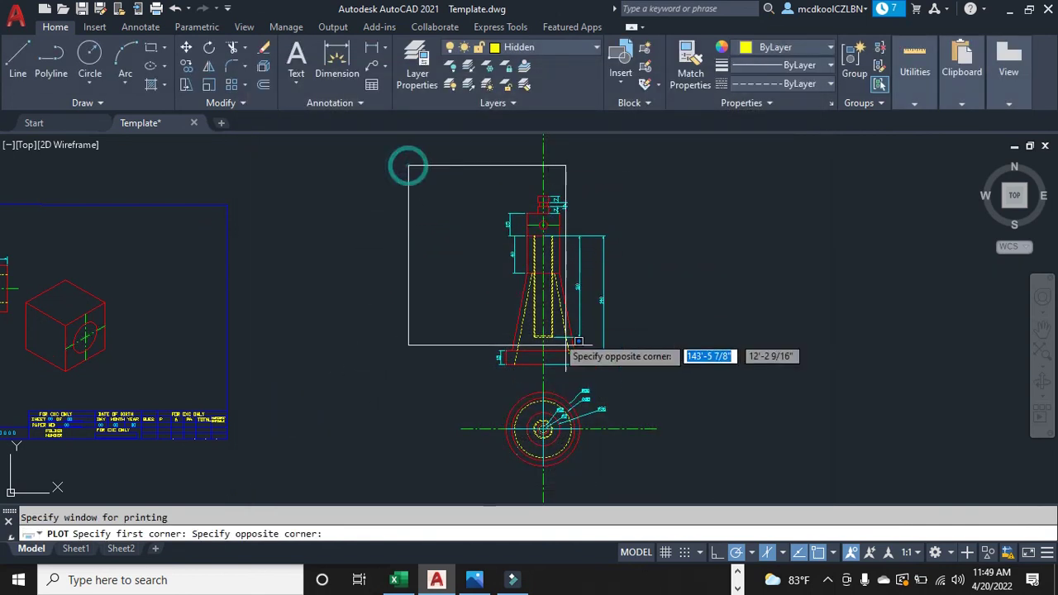
click(678, 480)
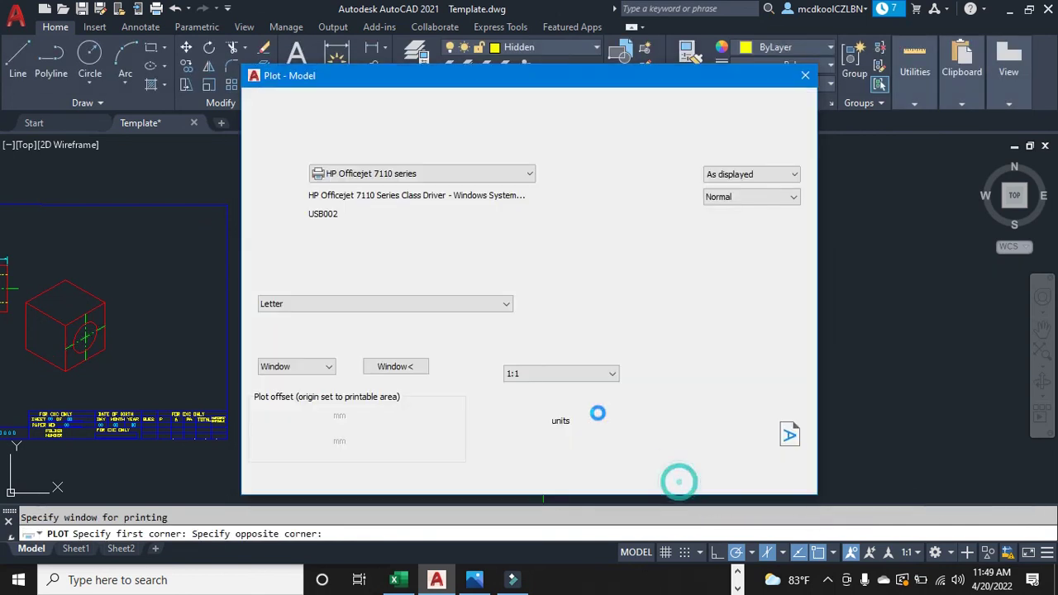
Step: Choose Microsoft Print to PDF as the printer and fit the plot to paper
click(439, 173)
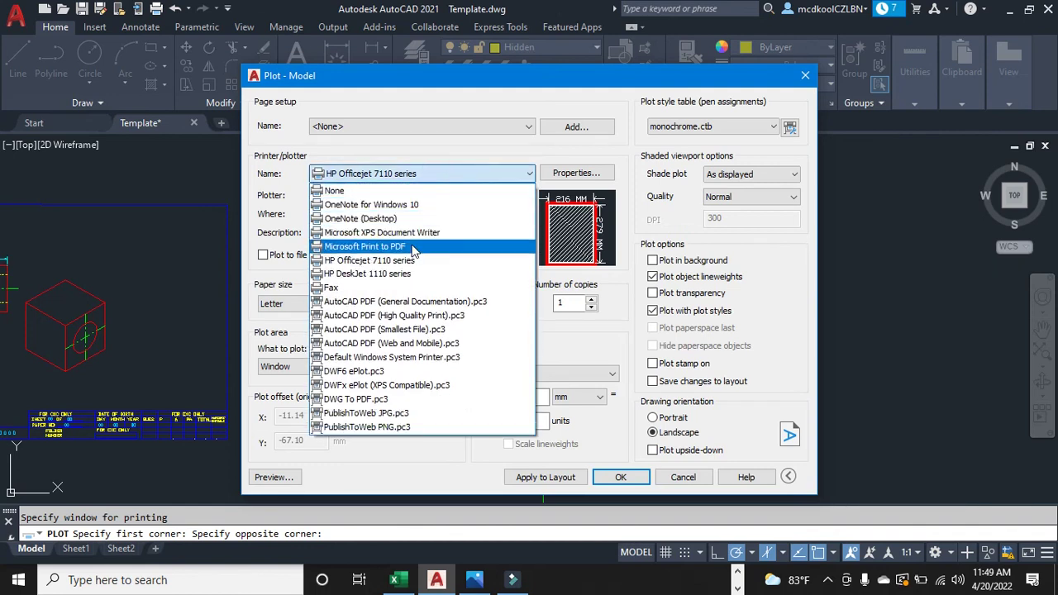
click(408, 246)
click(485, 351)
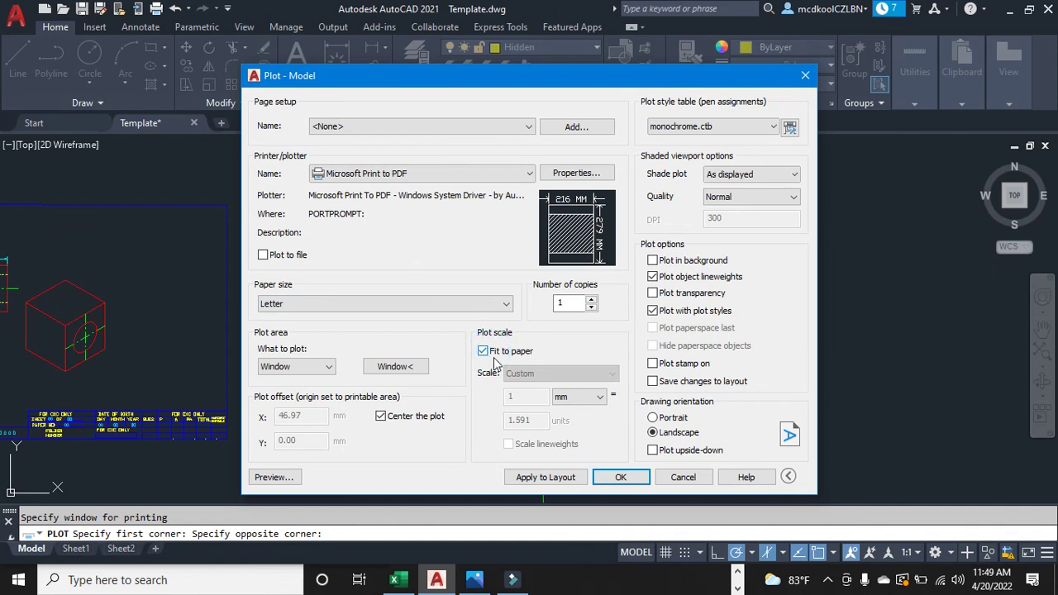
Step: Preview the plot and zoom around to inspect the elevation and plan dimensions on the Letter sheet
click(275, 478)
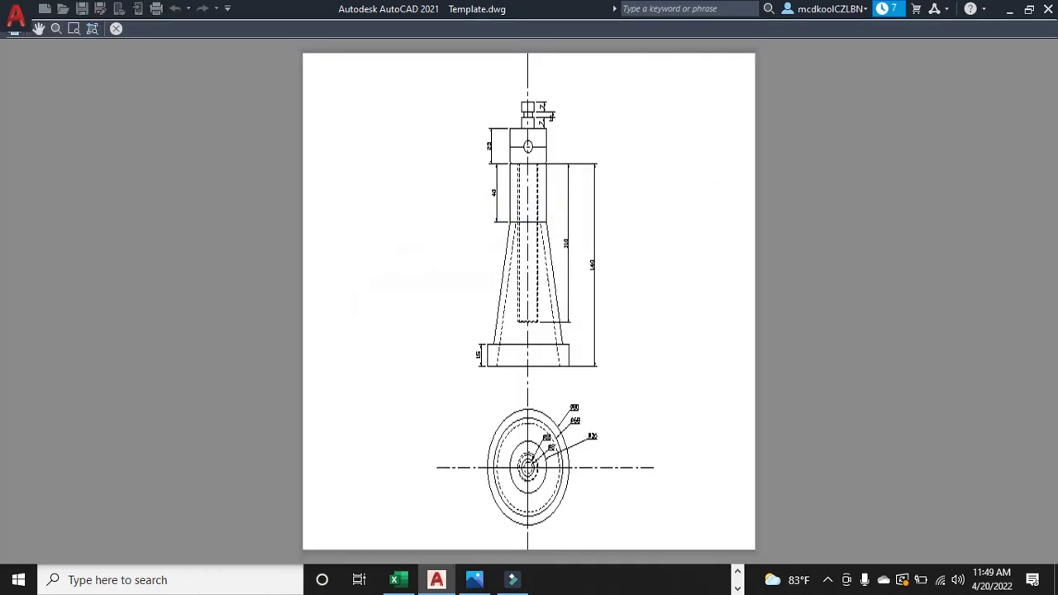
scroll(530, 266, up, 5)
scroll(529, 264, down, 5)
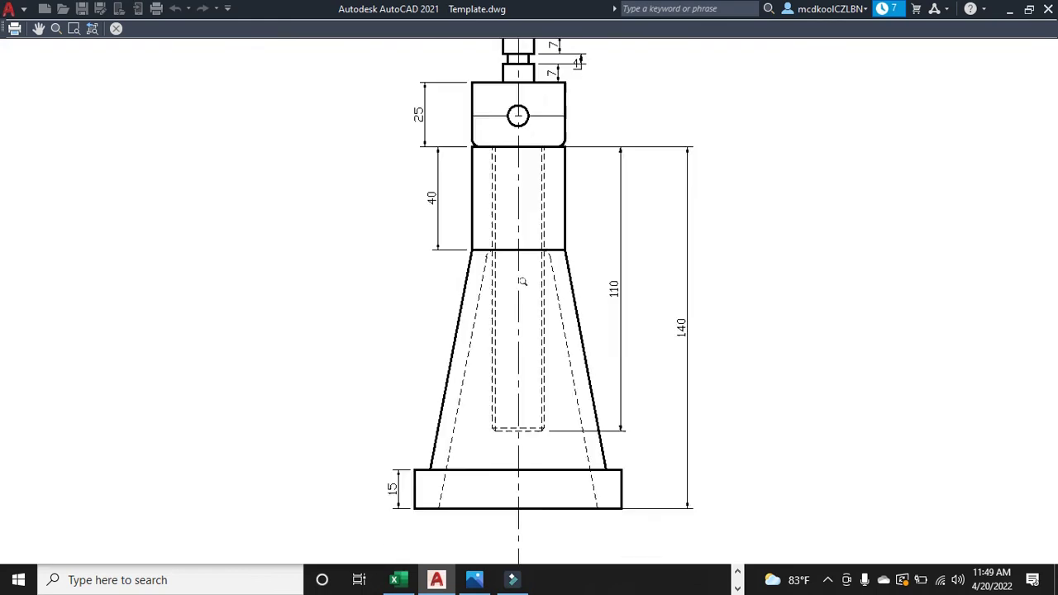
scroll(526, 266, up, 3)
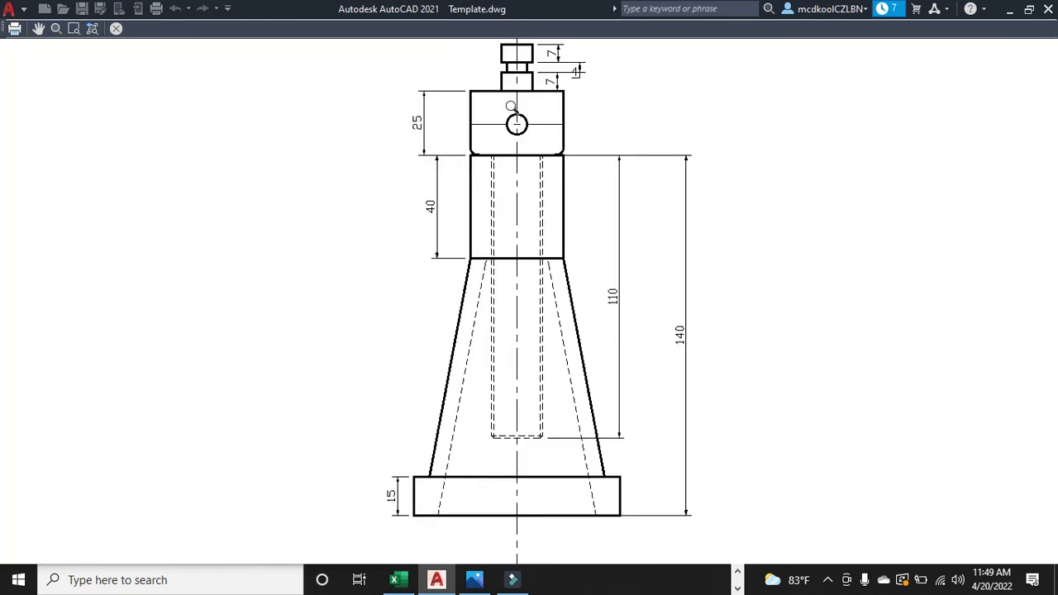
scroll(514, 444, up, 4)
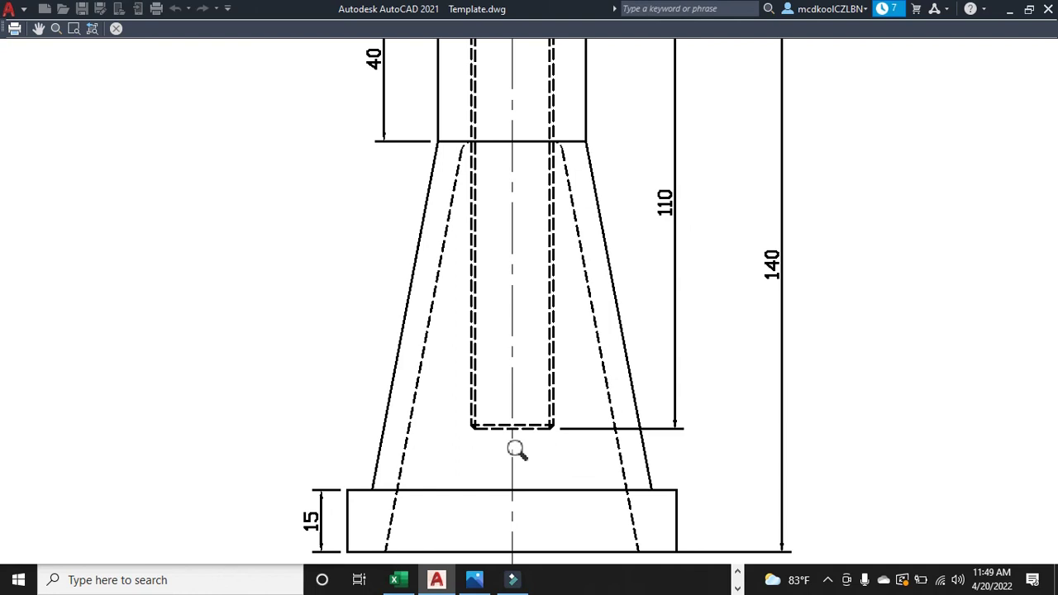
scroll(512, 430, down, 6)
scroll(514, 427, down, 2)
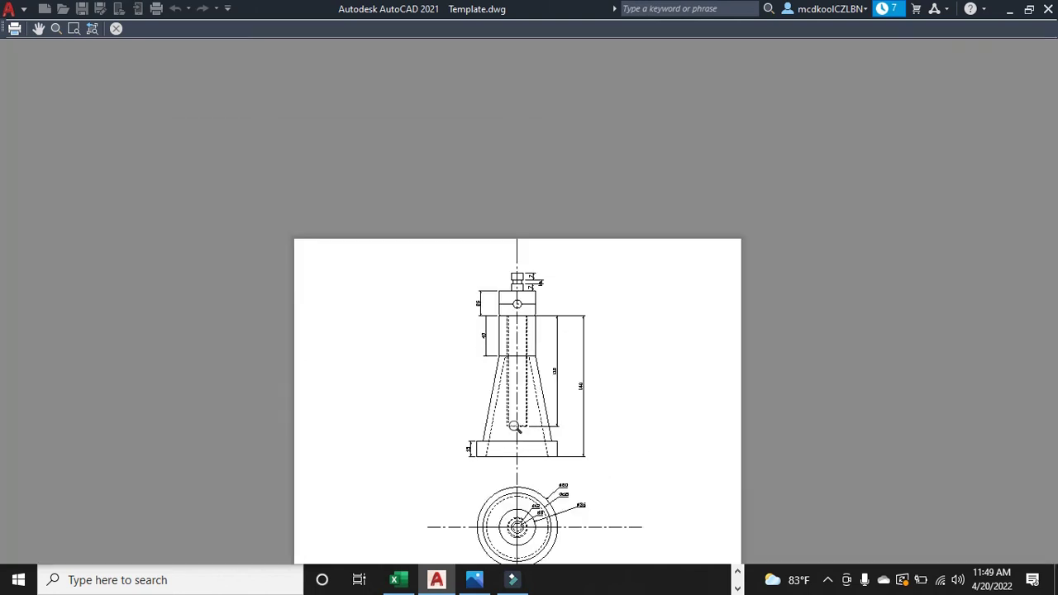
scroll(534, 526, up, 7)
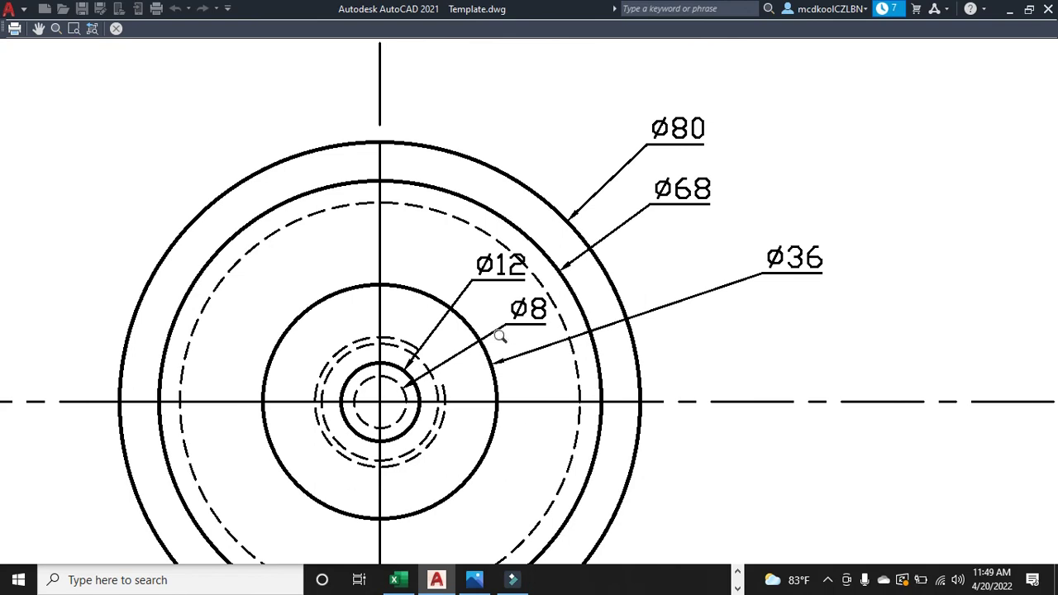
scroll(476, 364, down, 2)
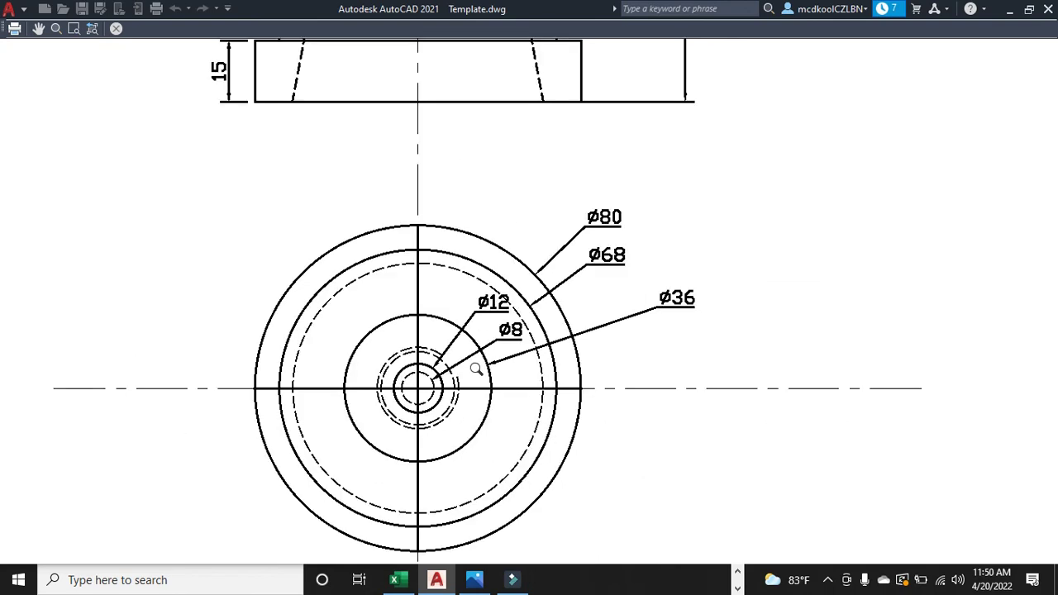
scroll(492, 377, down, 3)
scroll(488, 204, up, 4)
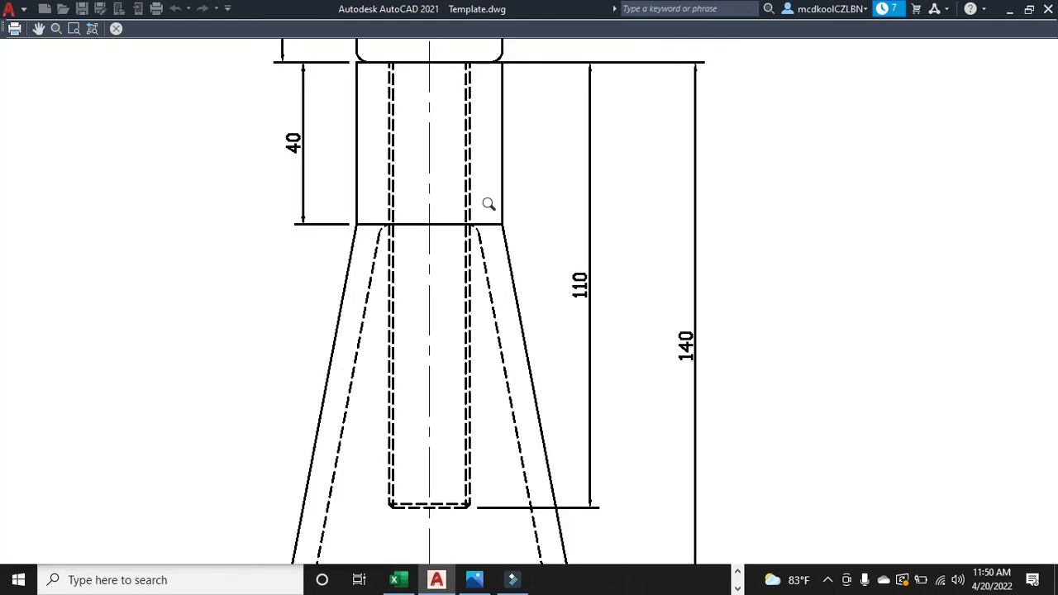